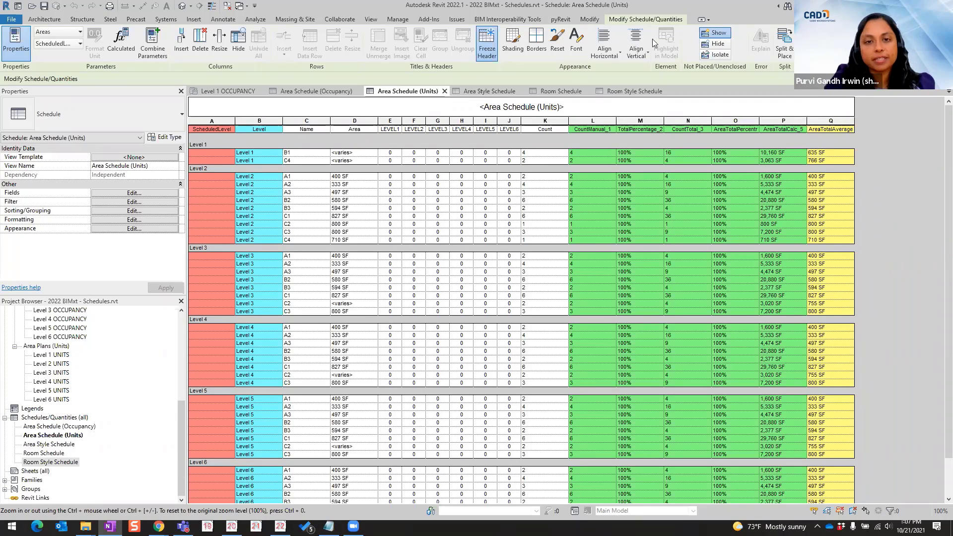
Step: Examine the color-coded columns of the units area schedule: Level, the calculated columns CountManual_1 through AreaTotalCalc_5, and AreaTotalAverage
double_click(588, 106)
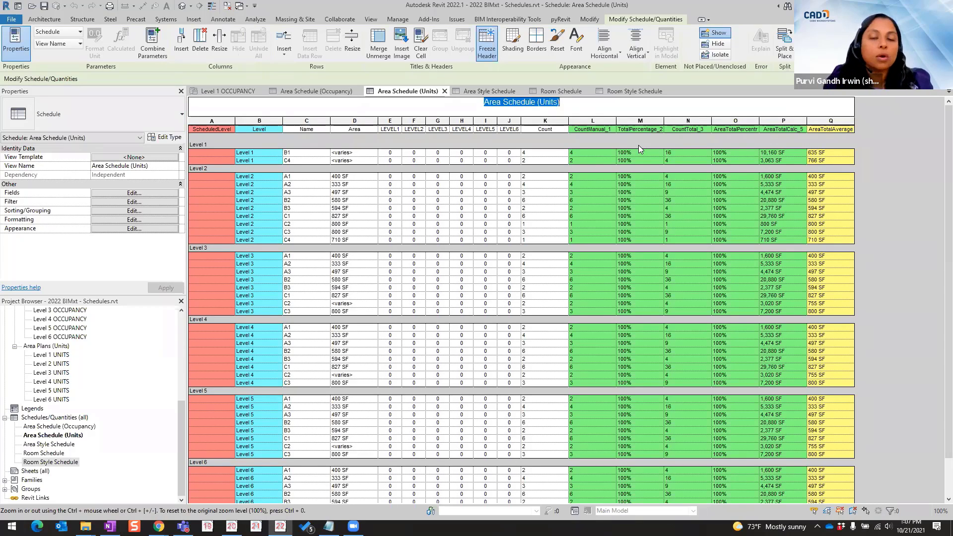
click(611, 106)
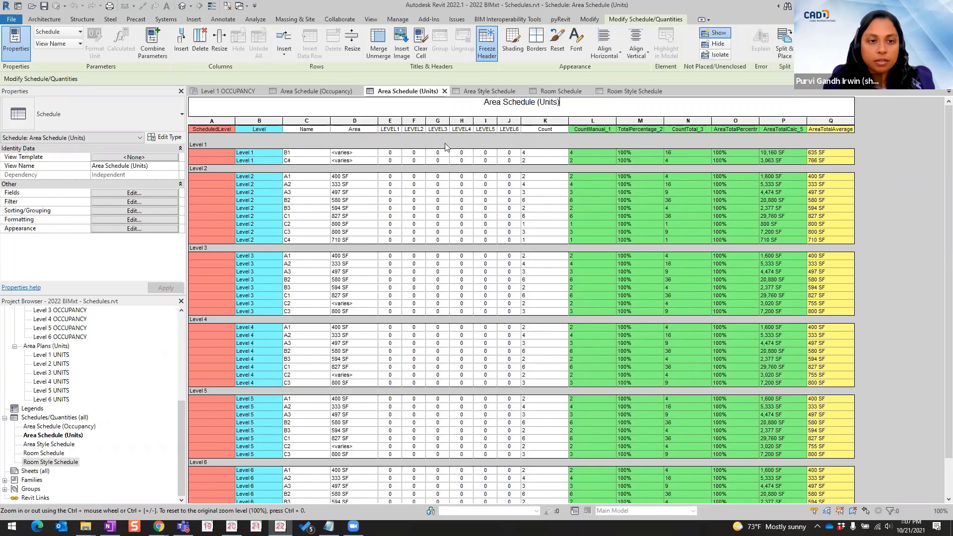
click(263, 121)
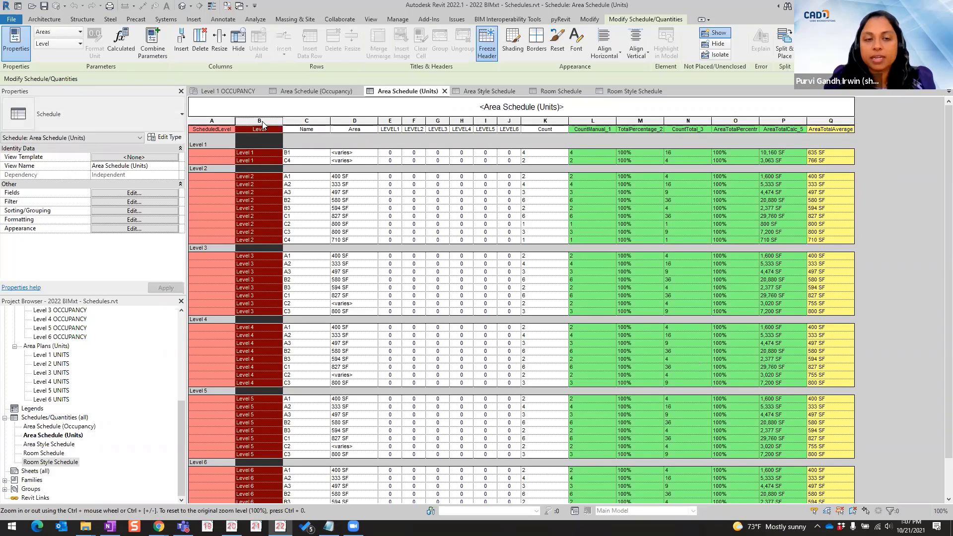
click(263, 156)
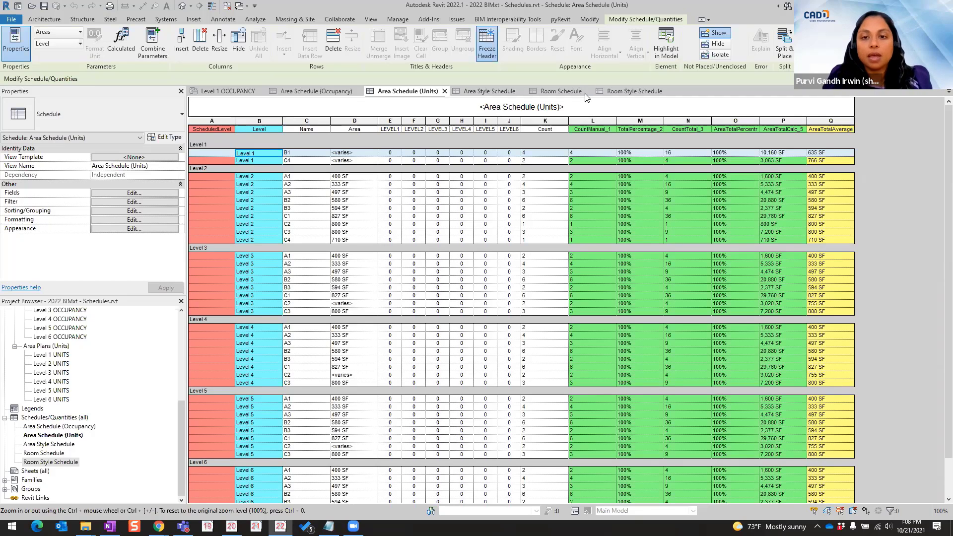
drag(594, 118, 784, 121)
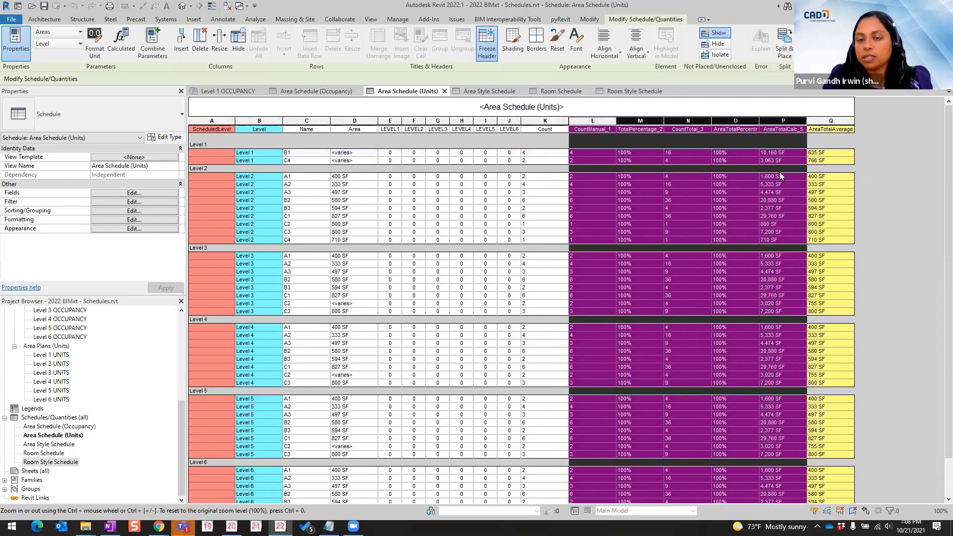
click(606, 149)
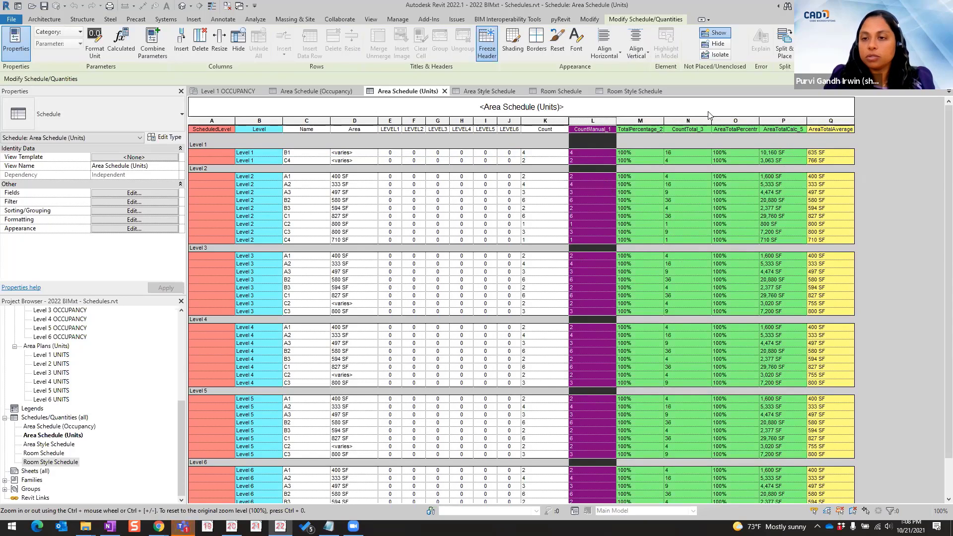
click(836, 122)
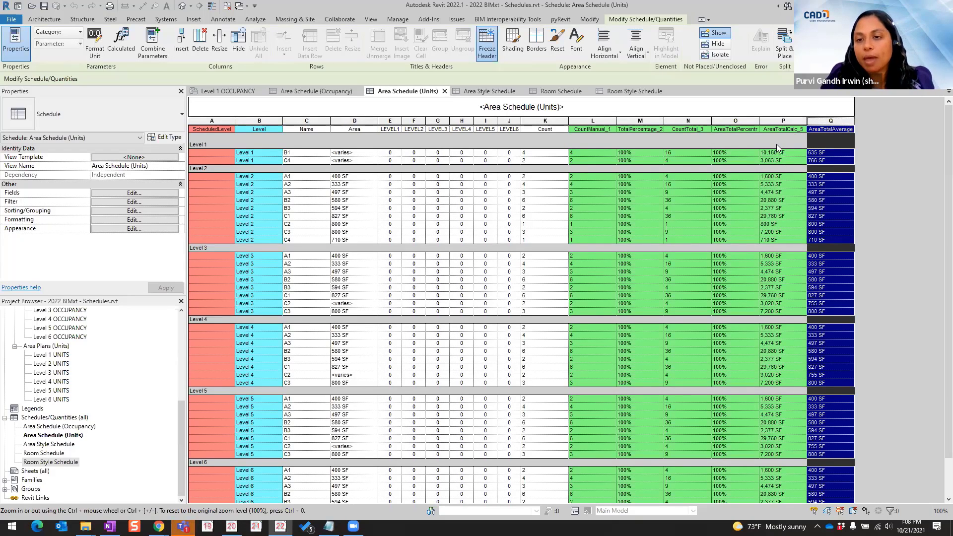
click(593, 155)
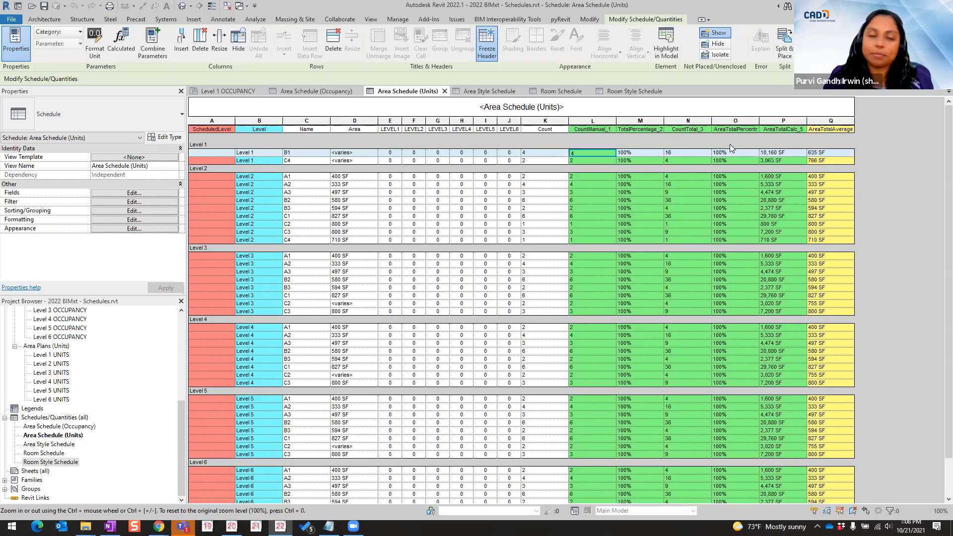
click(840, 121)
click(839, 219)
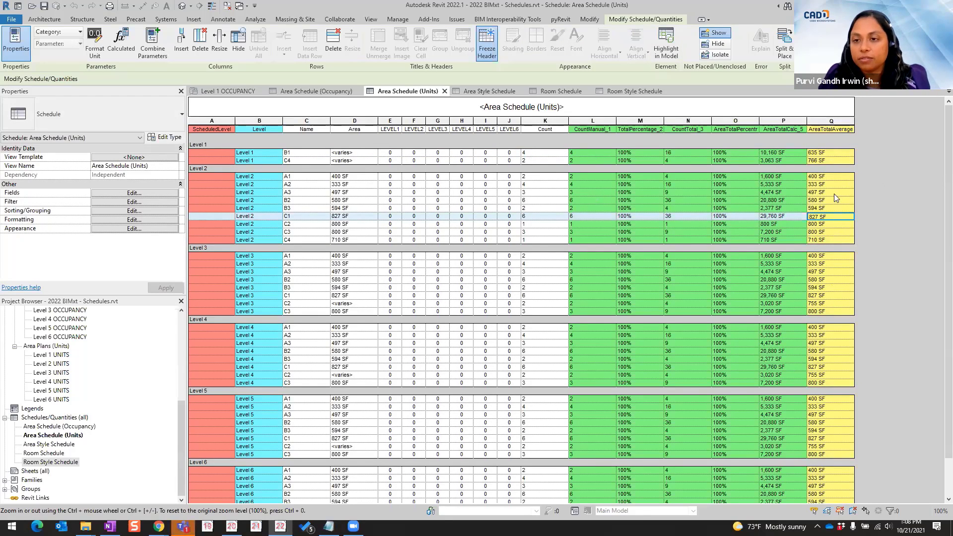
drag(586, 123, 824, 124)
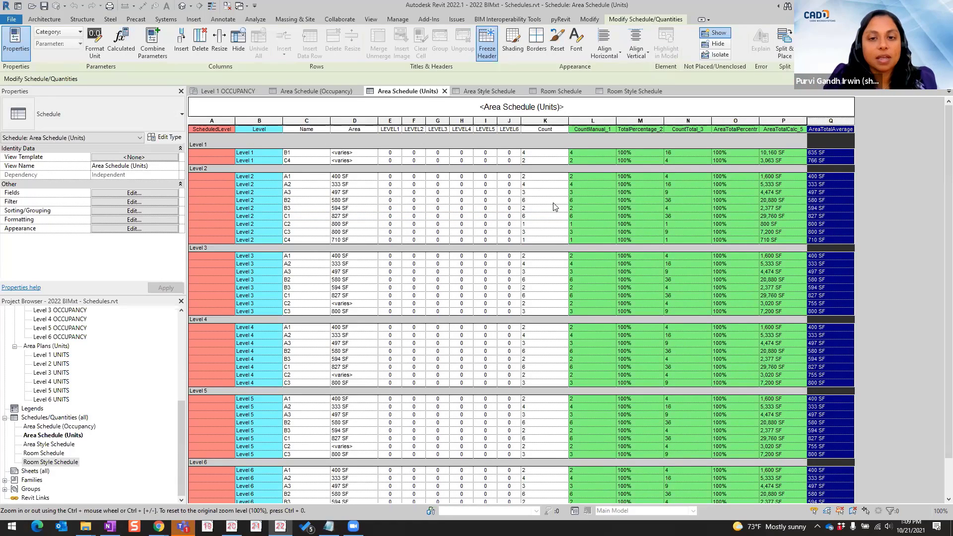
Step: Insert a new header row directly below the Area Schedule (Units) title row
click(579, 112)
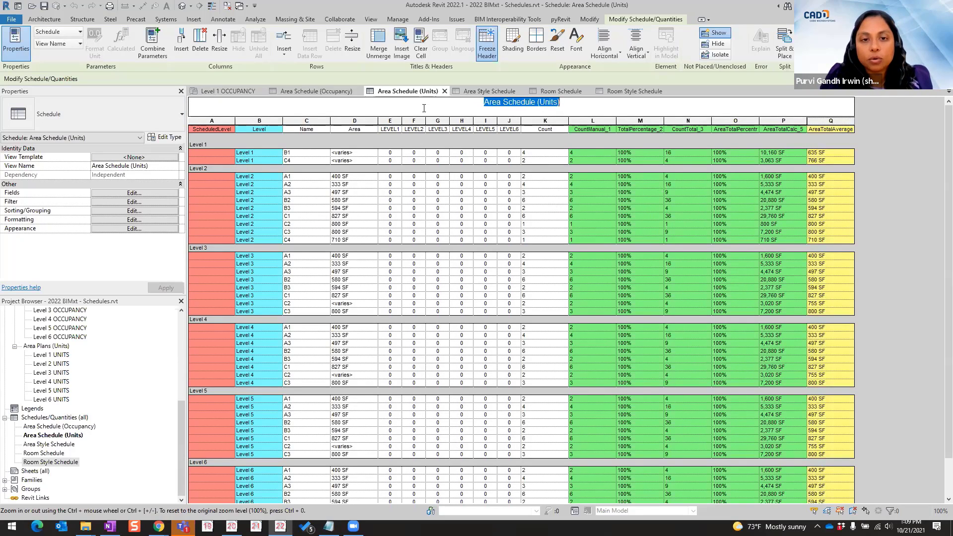
click(479, 103)
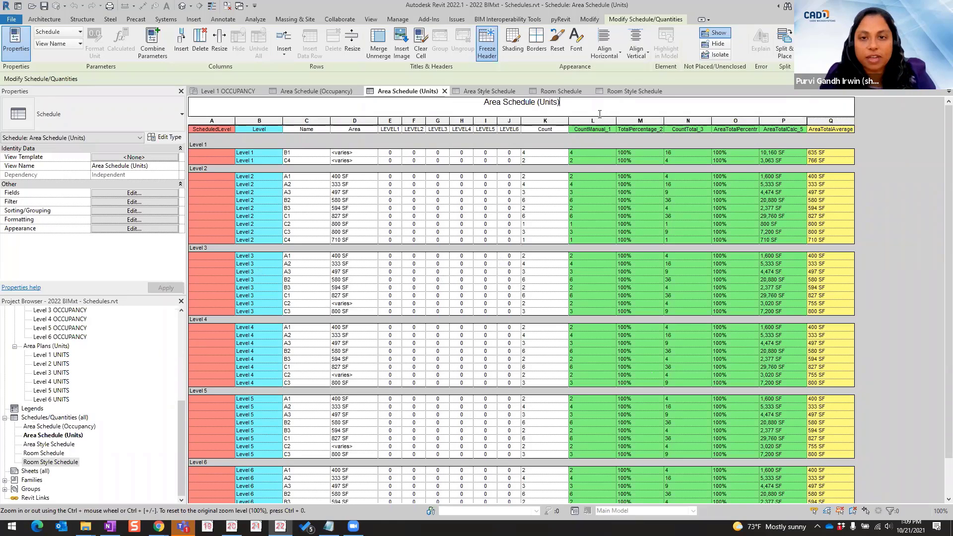
click(577, 105)
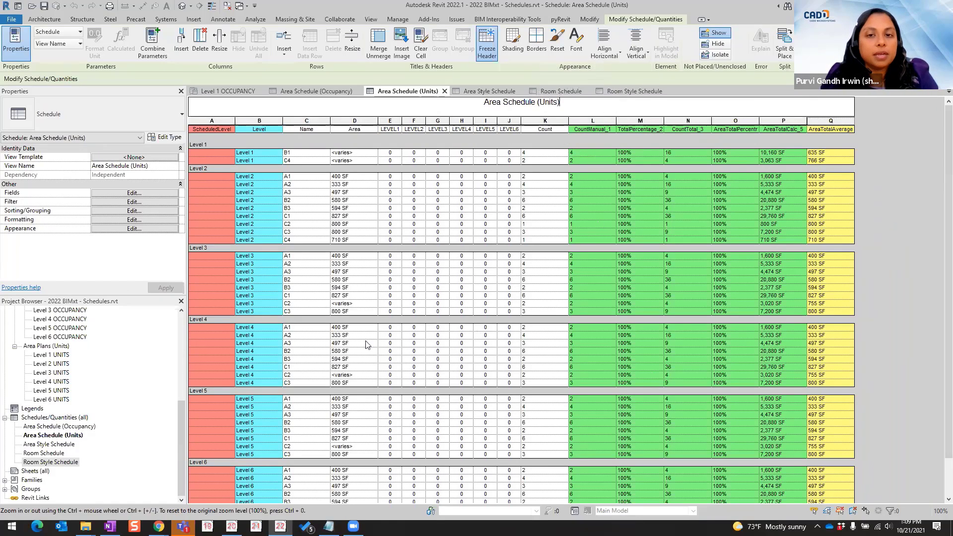
click(286, 51)
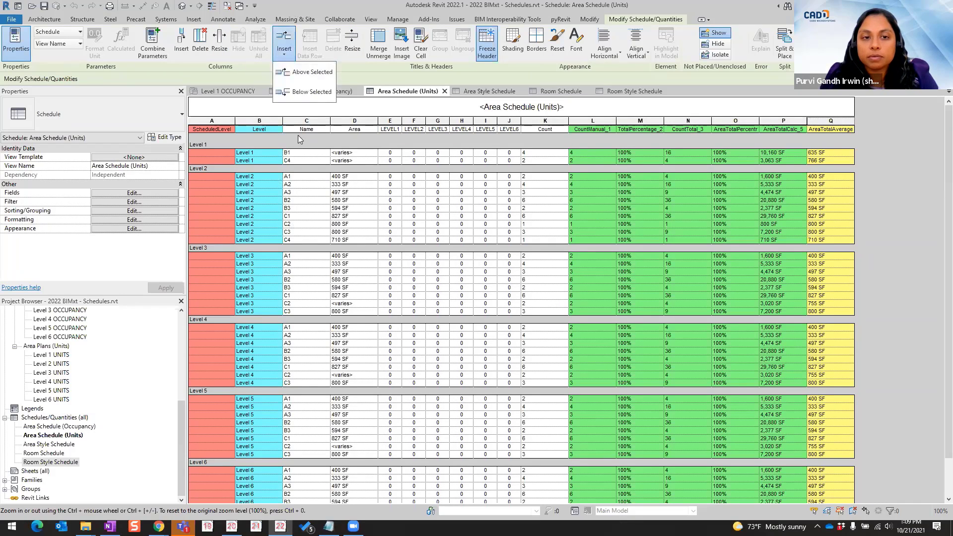
click(312, 92)
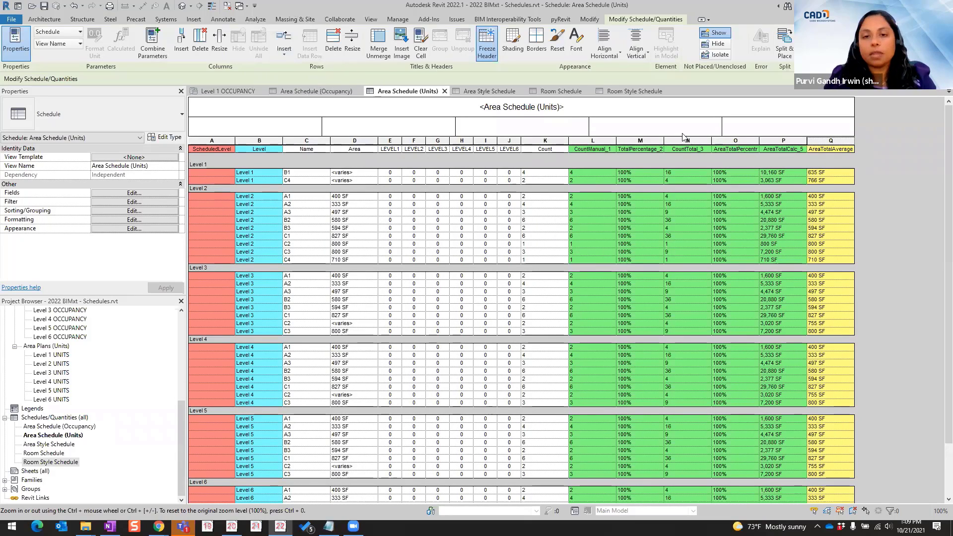
Step: Resize the new header row's cells so their dividers line up with the right edges of the Level, Count and AreaTotalCalc_5 columns
drag(388, 128, 719, 129)
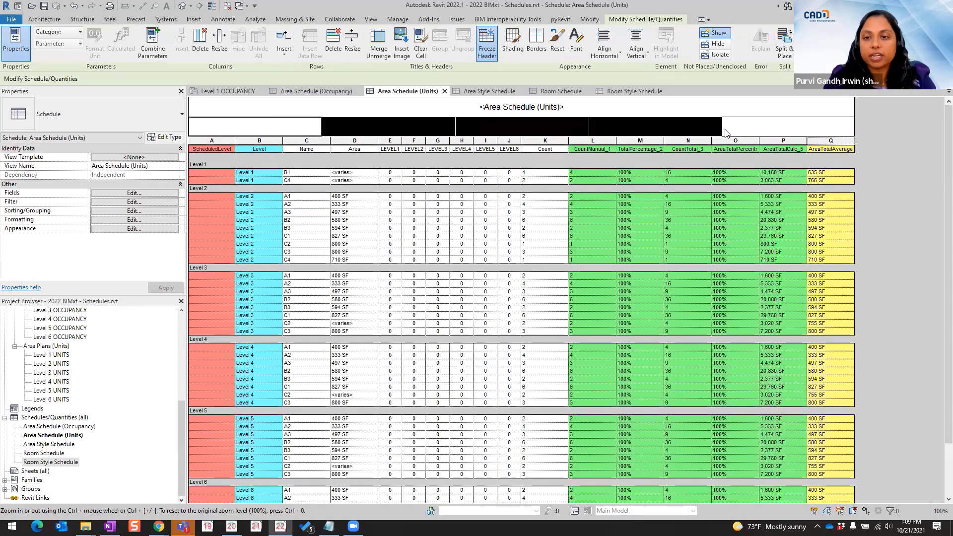
click(664, 129)
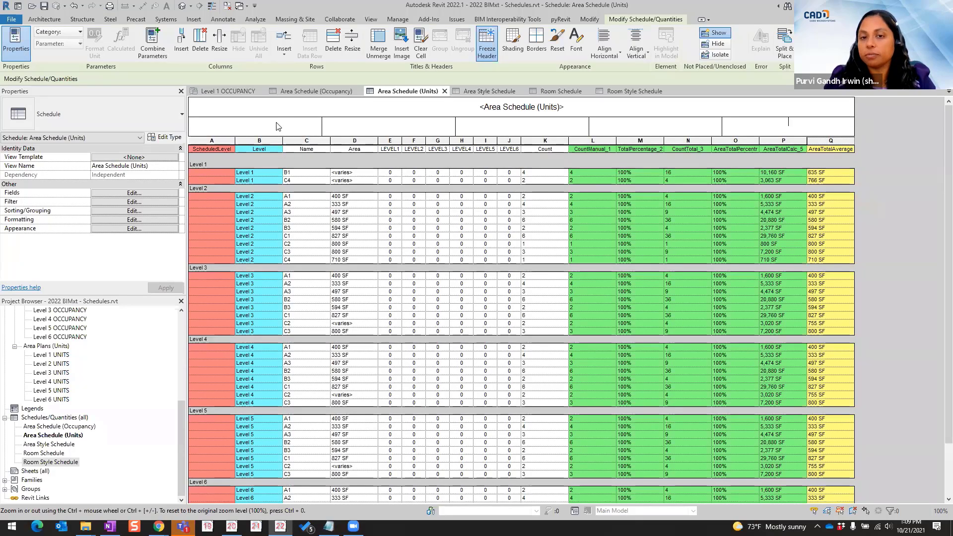
drag(322, 125, 285, 126)
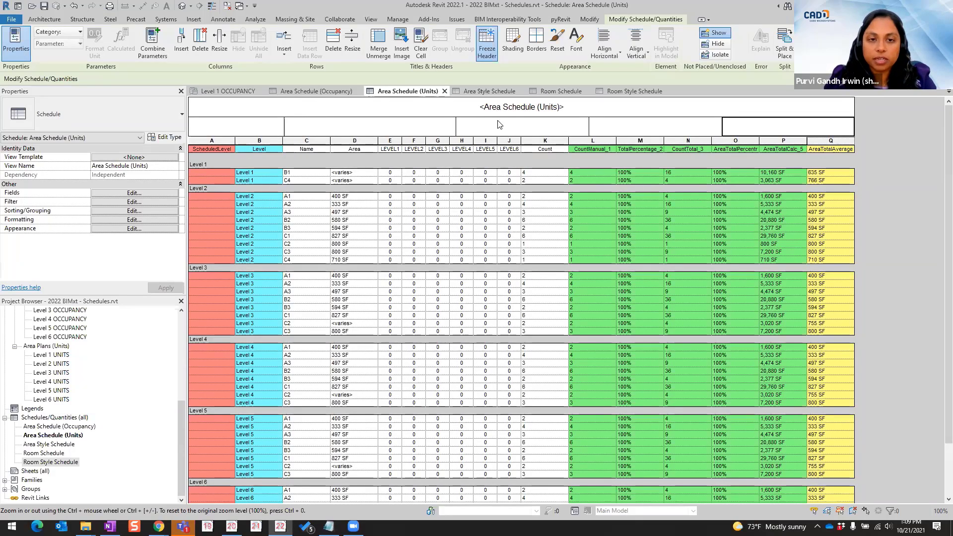
drag(457, 128, 569, 122)
drag(723, 128, 805, 130)
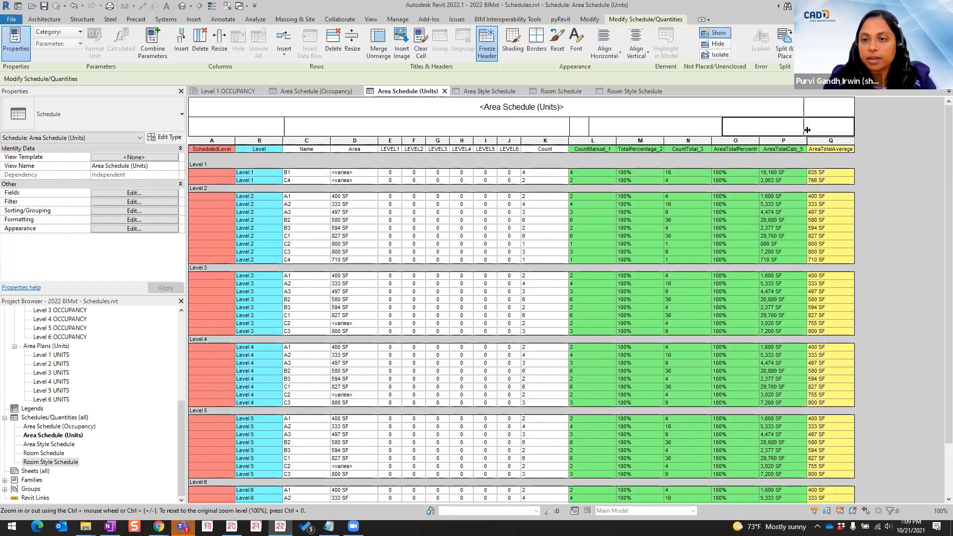
Step: Enter the text THESE GO ON THE SHEET in the new header cell above the Name through Count columns
click(351, 121)
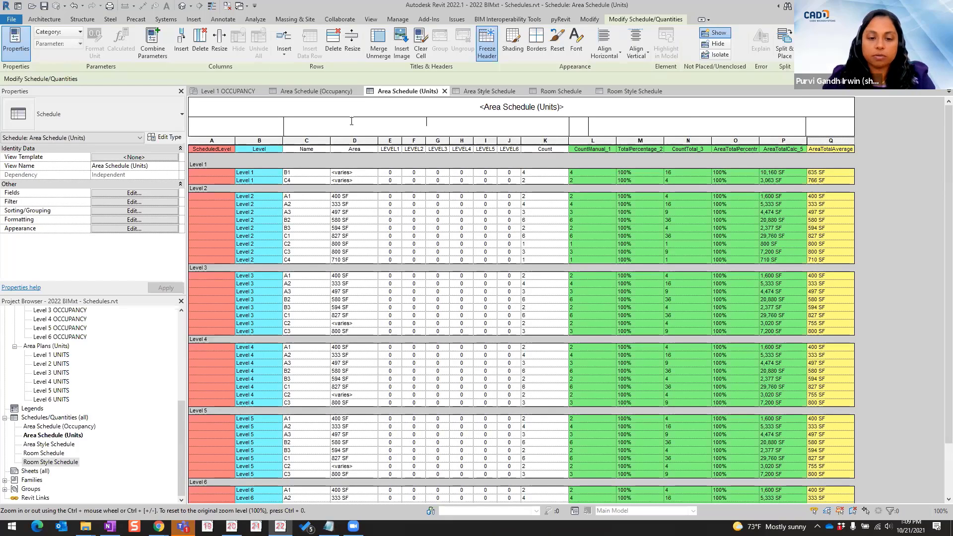
text(THESE )
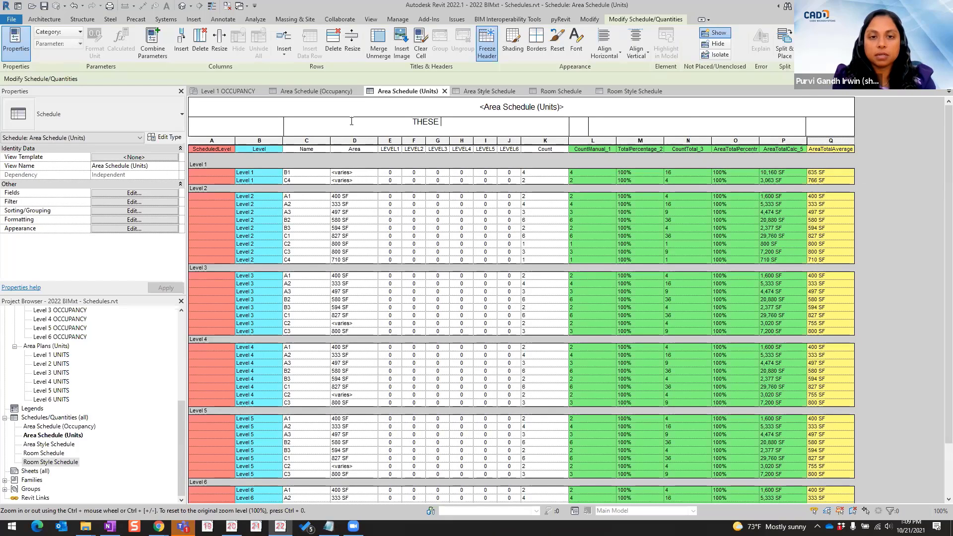
text(GO ON THE SHEET)
key(Return)
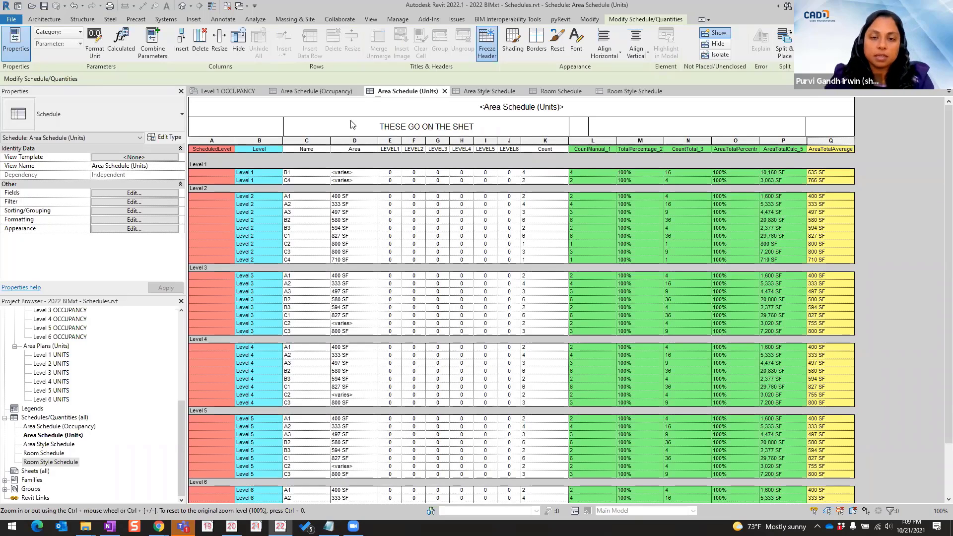
text(E)
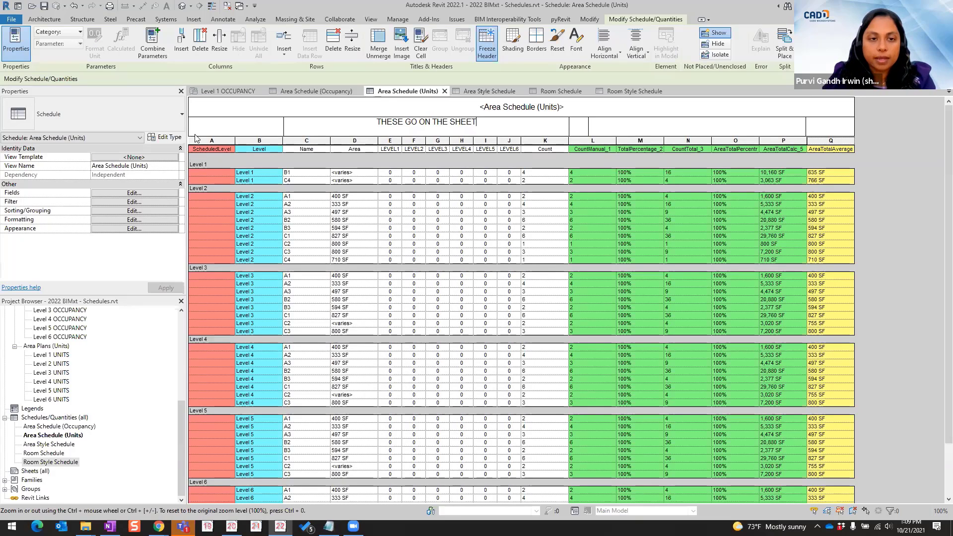
key(Return)
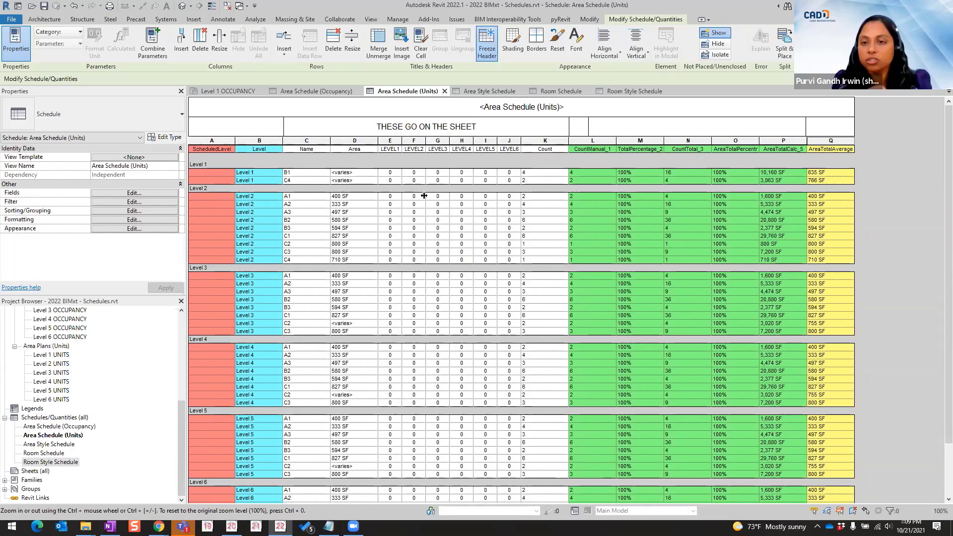
Step: Review the shading color assigned to the Level column
click(258, 149)
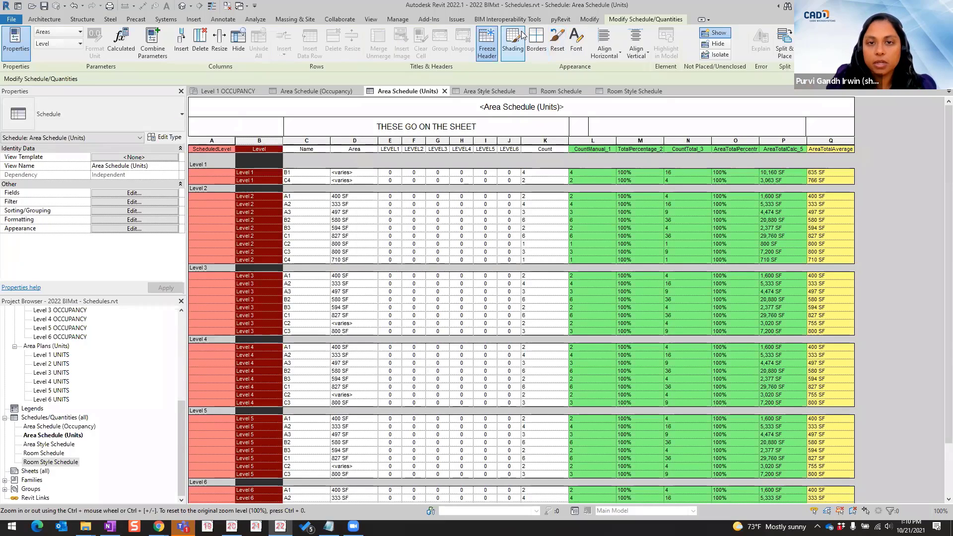
click(511, 52)
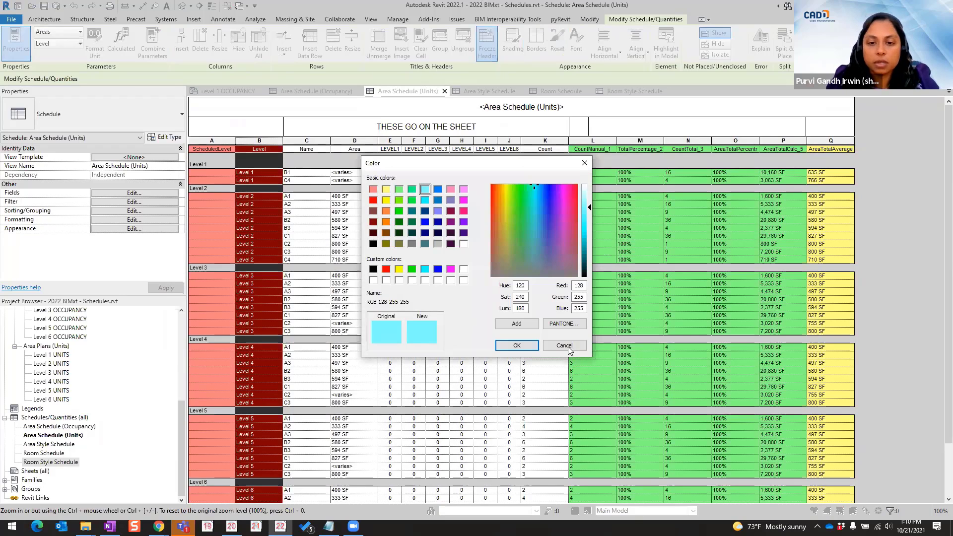
click(517, 345)
Step: Shade the schedule's title row light red, RGB 255-128-128
click(655, 109)
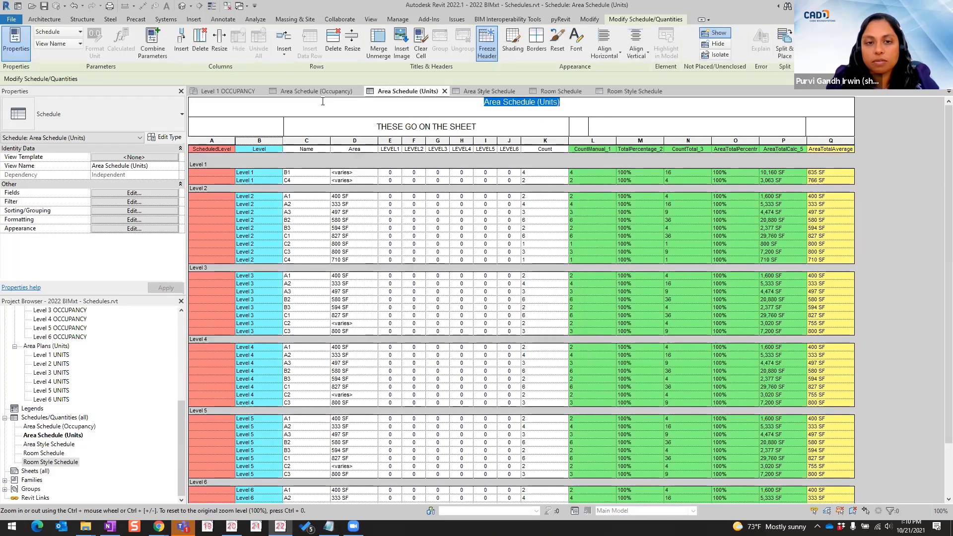
click(512, 44)
click(373, 189)
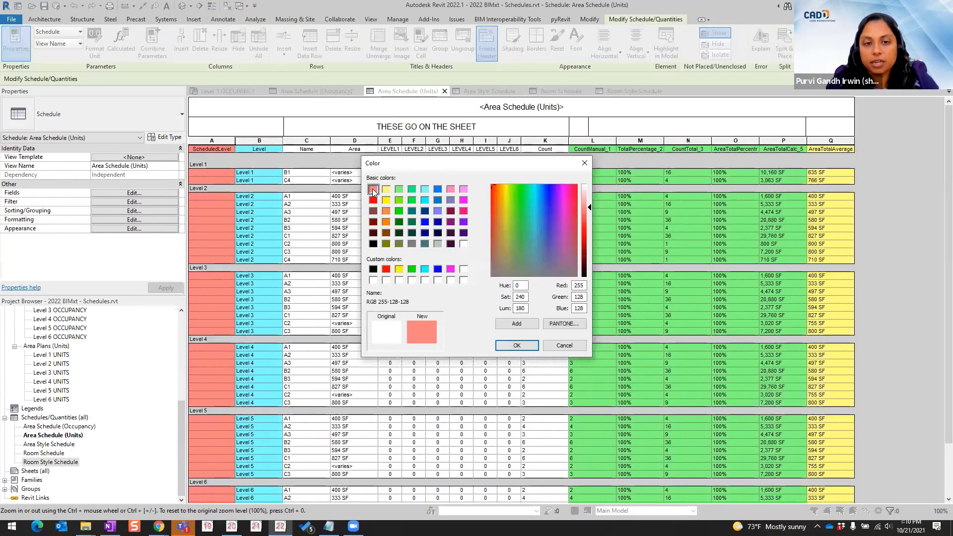
click(517, 346)
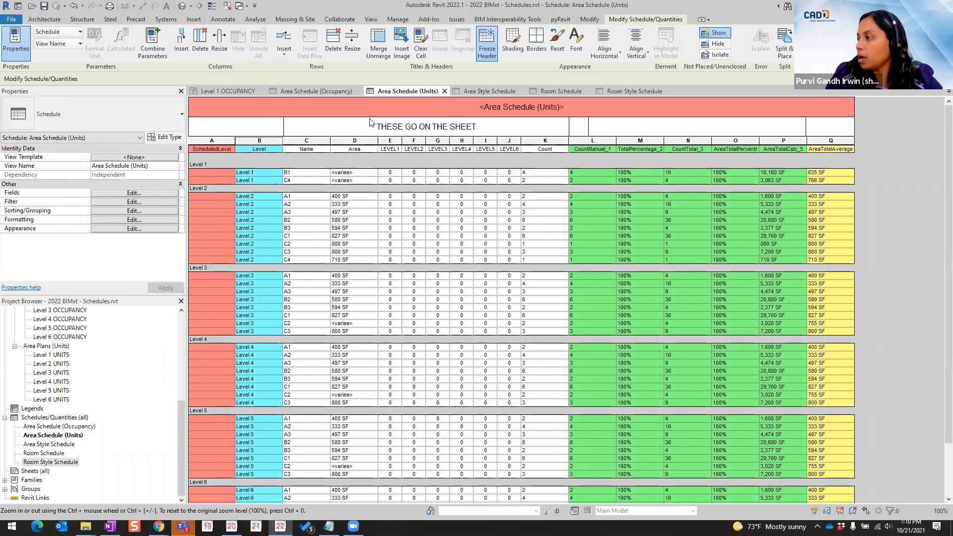
Step: Examine the frozen title and column headers against the level groups further down the schedule, enlarging it to 140%
scroll(667, 210, down, 1)
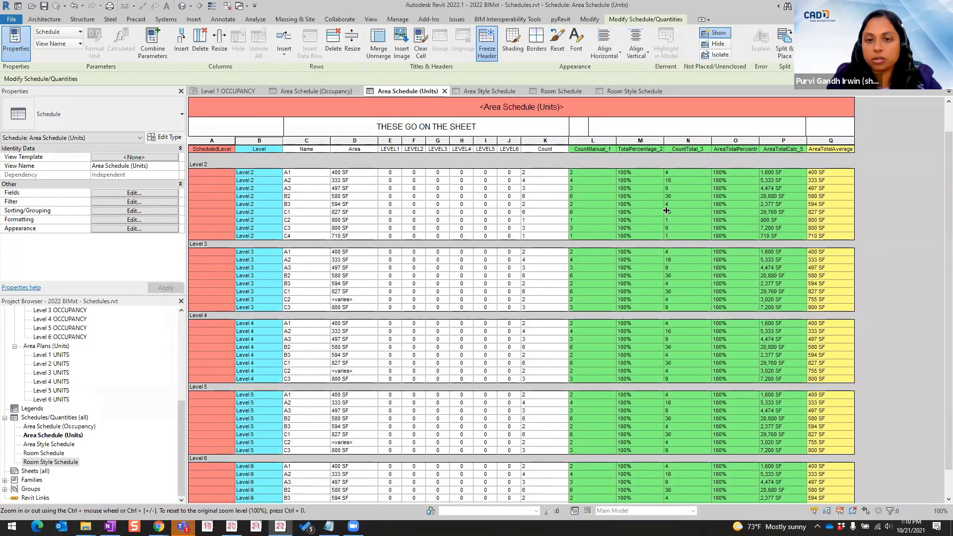
scroll(667, 210, up, 1)
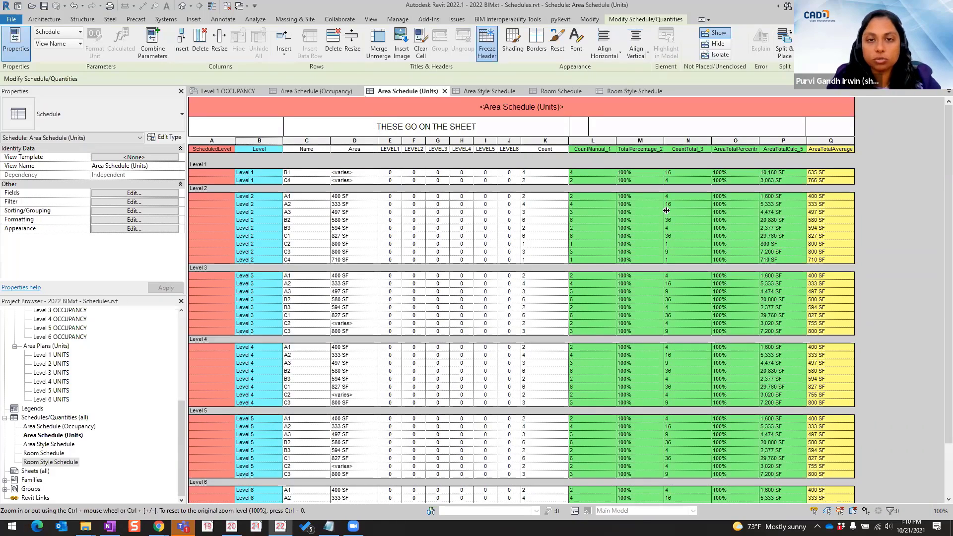
click(490, 58)
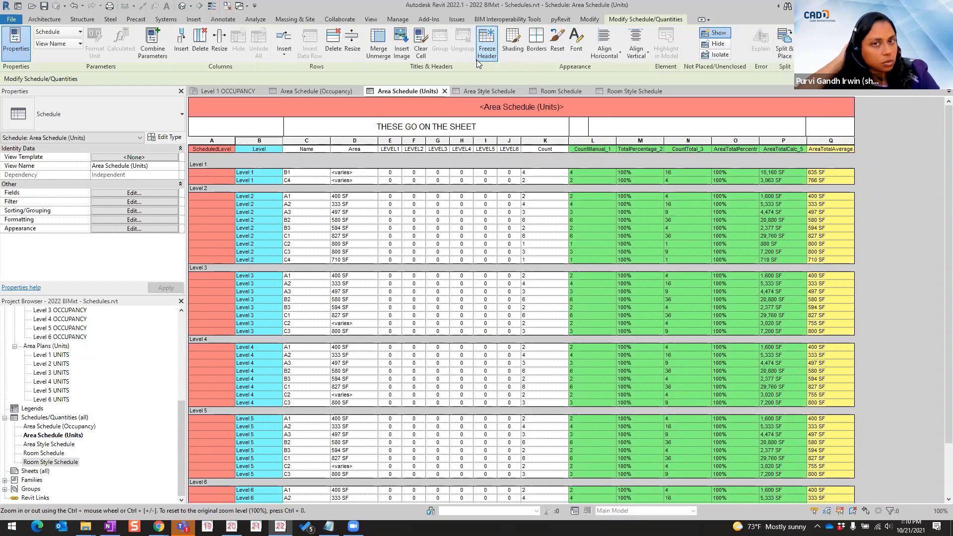
scroll(576, 225, down, 2)
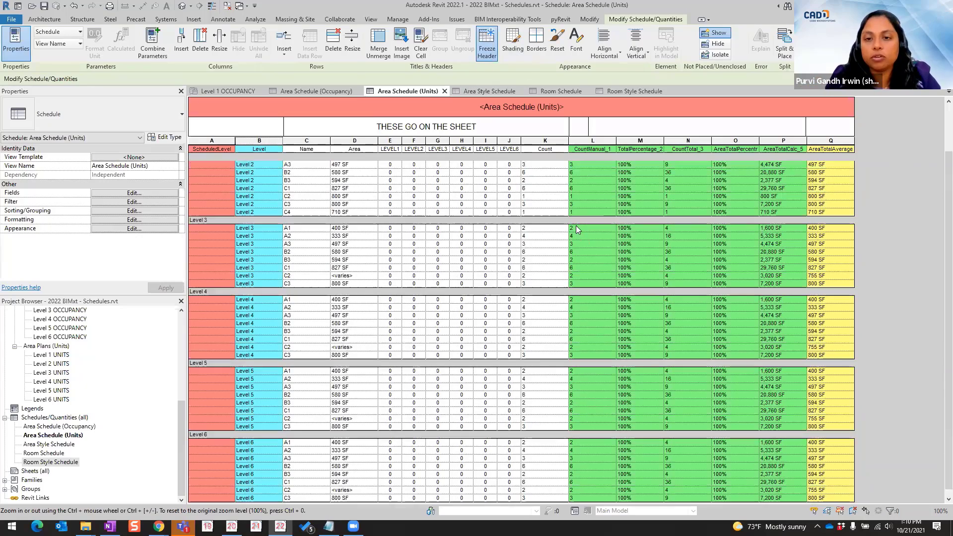
scroll(592, 207, down, 1)
scroll(548, 158, up, 3)
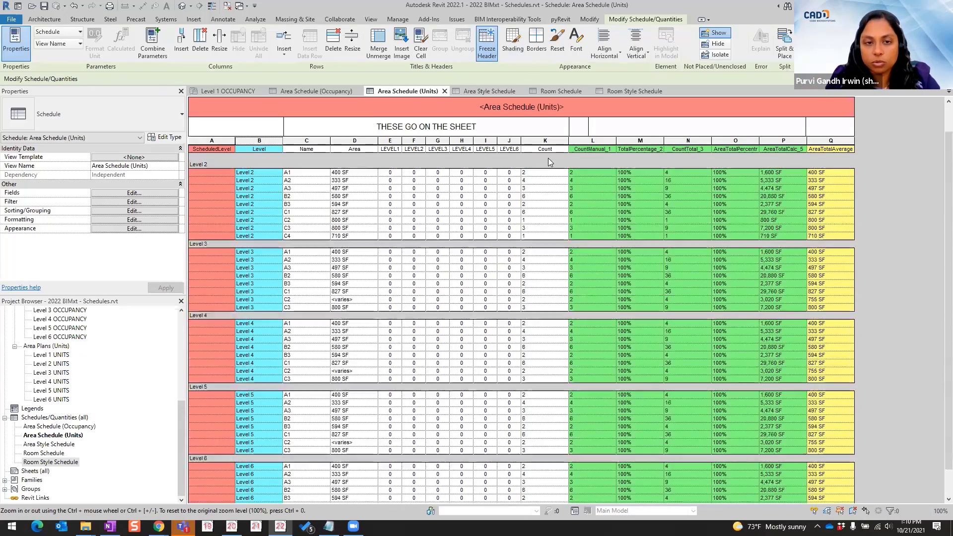
scroll(541, 165, up, 1)
ctrl+scroll(533, 166, up, 3)
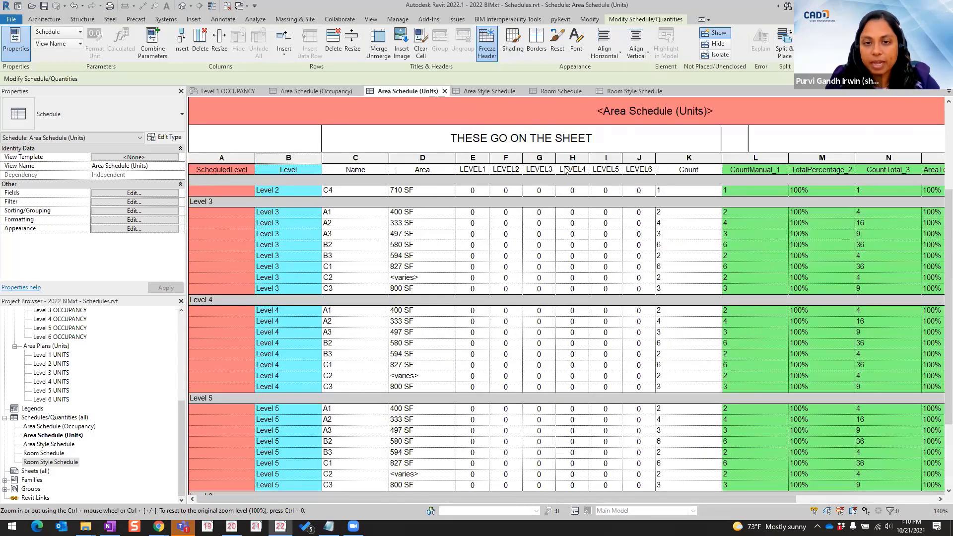
Step: Turn Freeze Header off and back on, comparing how the title and column headers behave along the unit rows in each state
scroll(567, 181, up, 5)
click(482, 50)
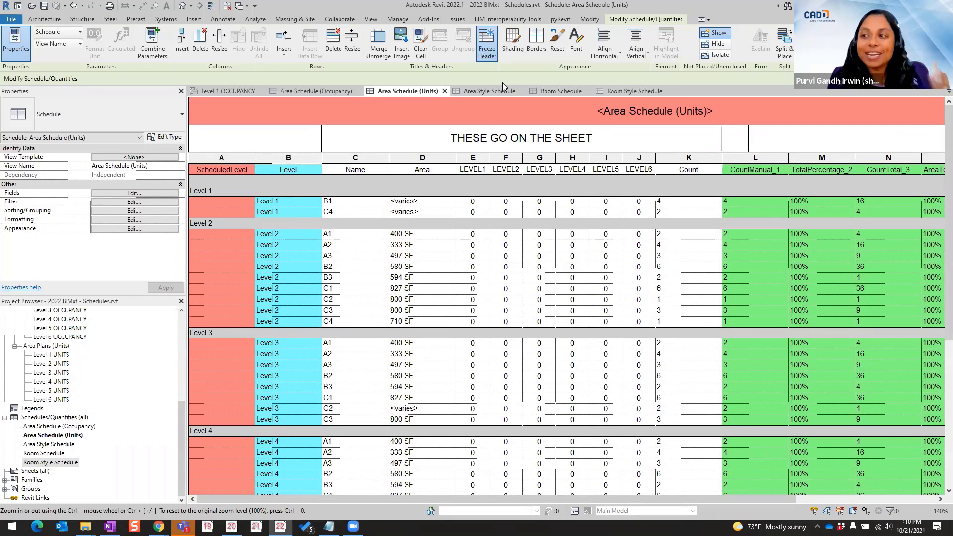
click(497, 54)
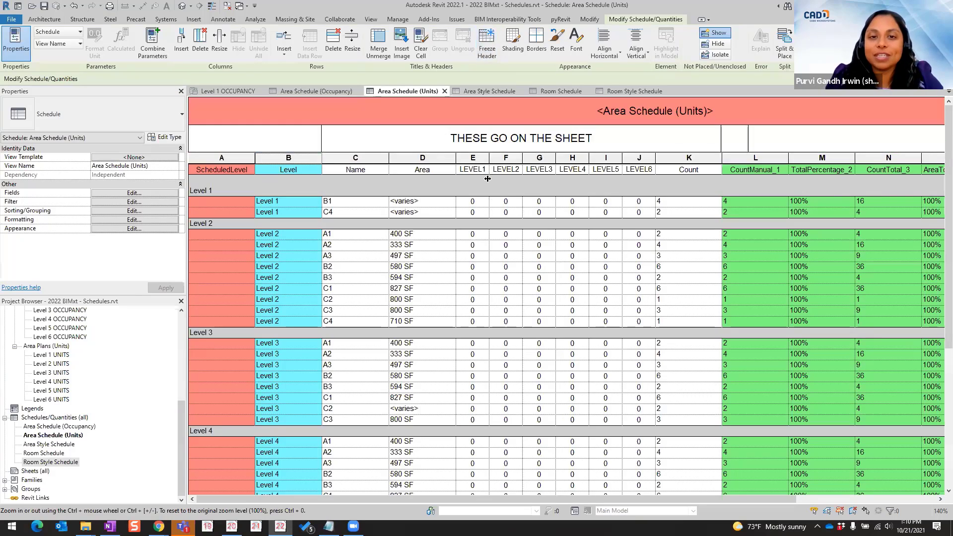
scroll(488, 164, down, 5)
scroll(486, 152, up, 5)
click(489, 54)
scroll(466, 201, down, 4)
scroll(466, 200, up, 4)
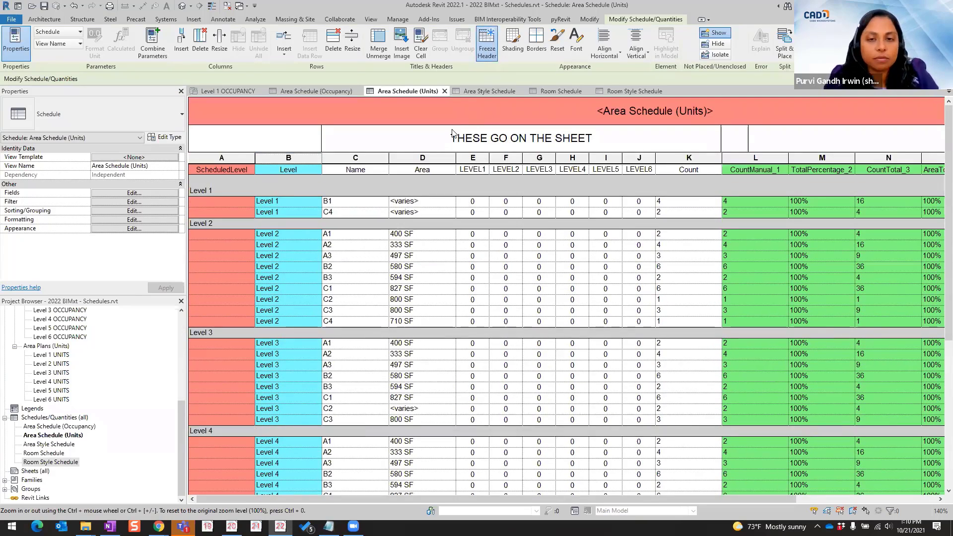
Step: Enable Stripe Rows with First Row Stripe Color in the area schedule's appearance settings
ctrl+scroll(453, 132, down, 1)
ctrl+scroll(453, 132, down, 2)
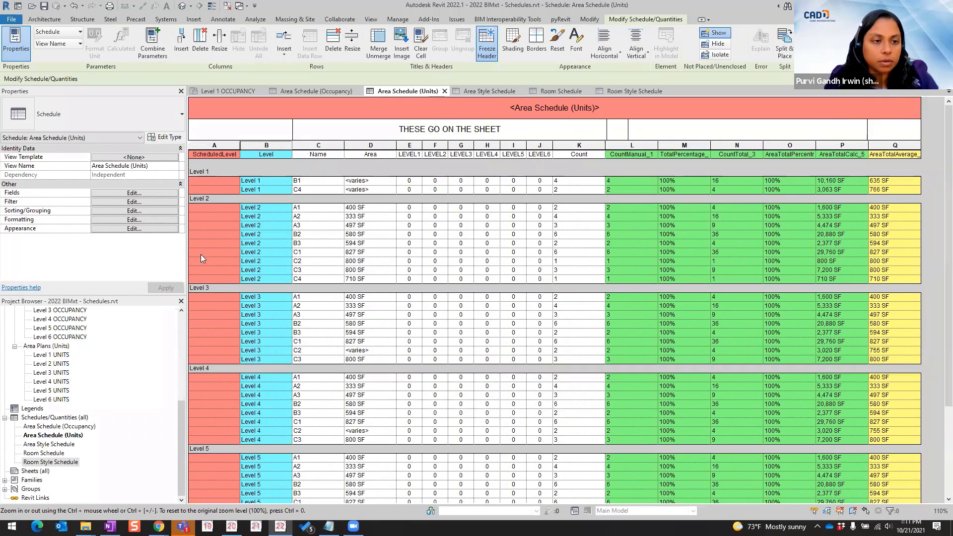
click(136, 229)
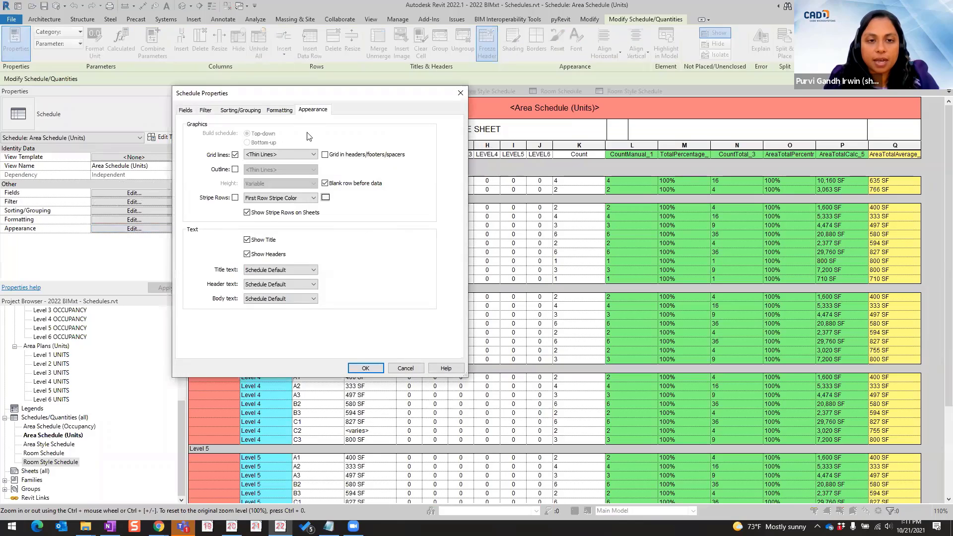
drag(340, 97, 416, 58)
key(ctrl)
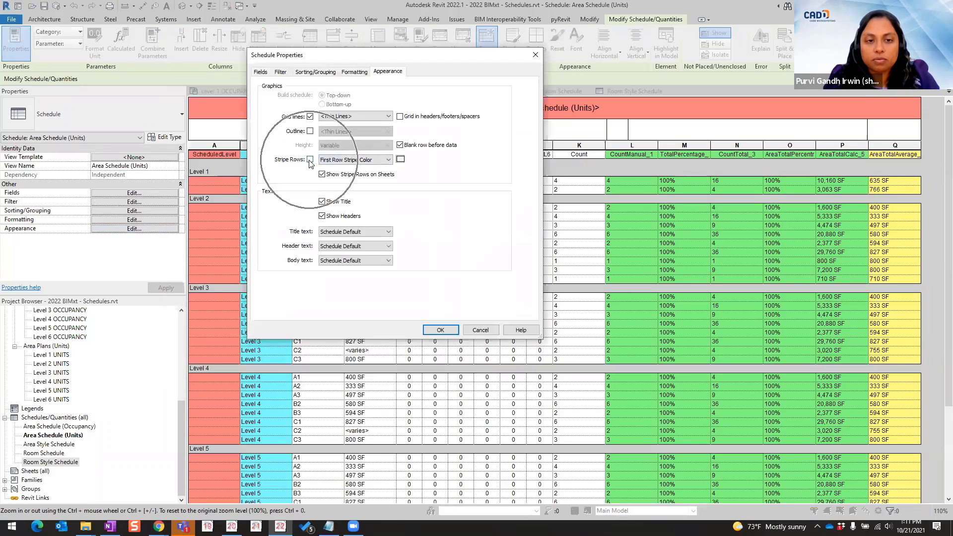
click(310, 160)
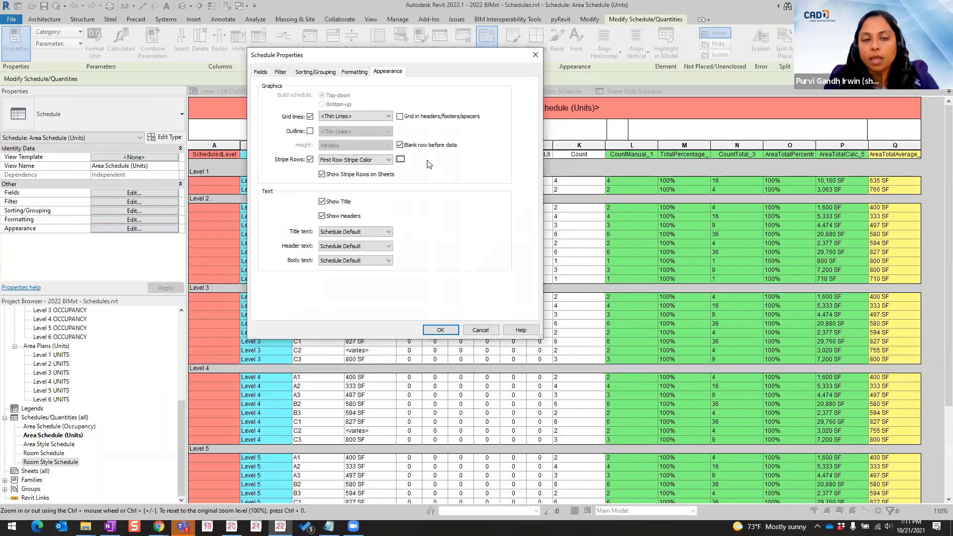
click(374, 160)
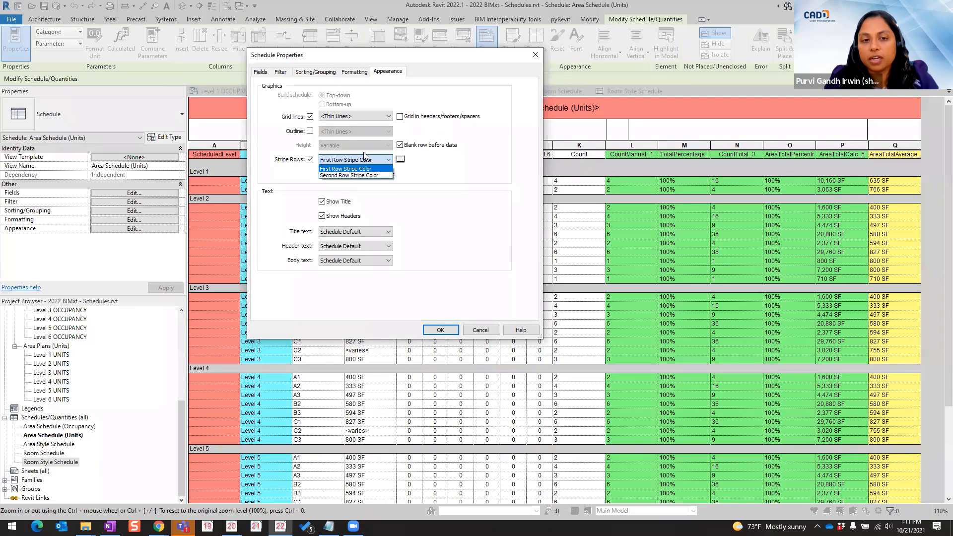
key(ctrl)
click(425, 182)
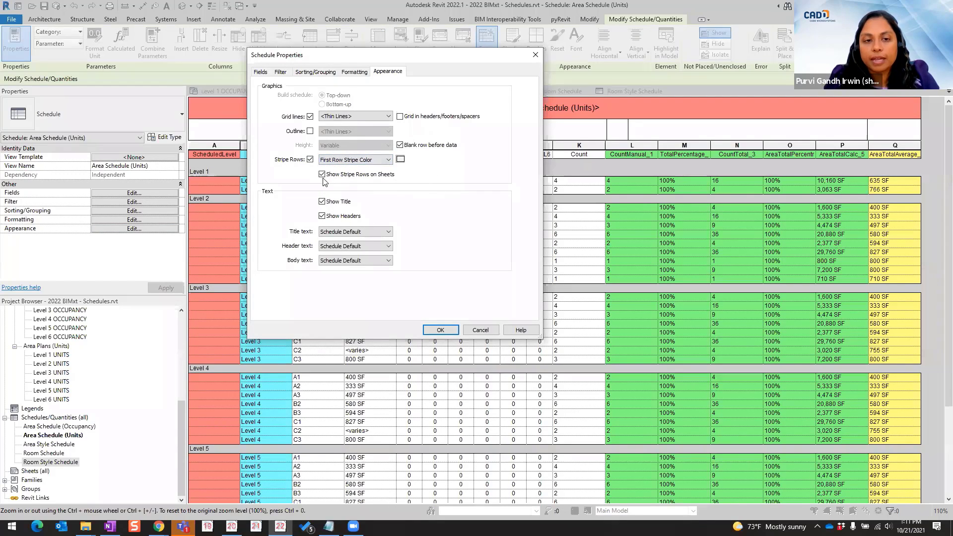
key(ctrl)
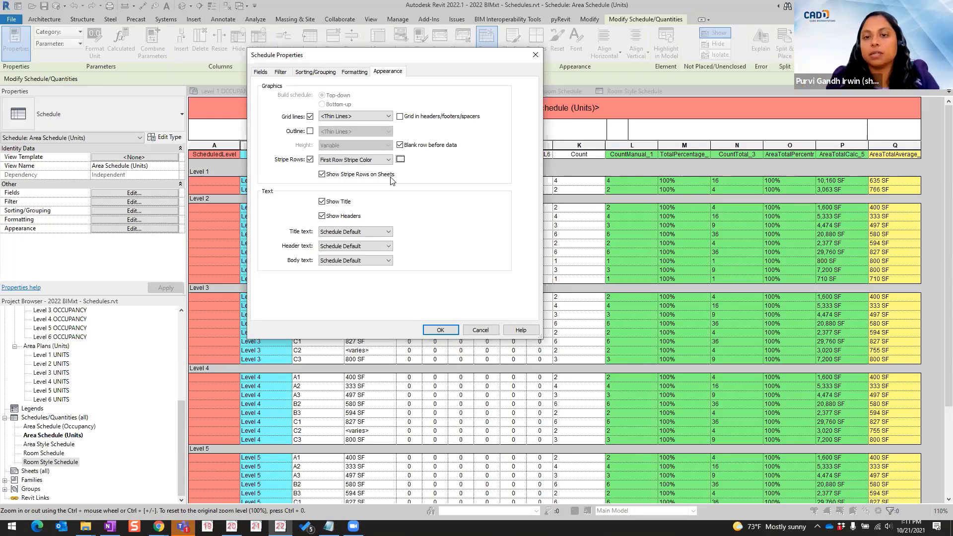
click(441, 330)
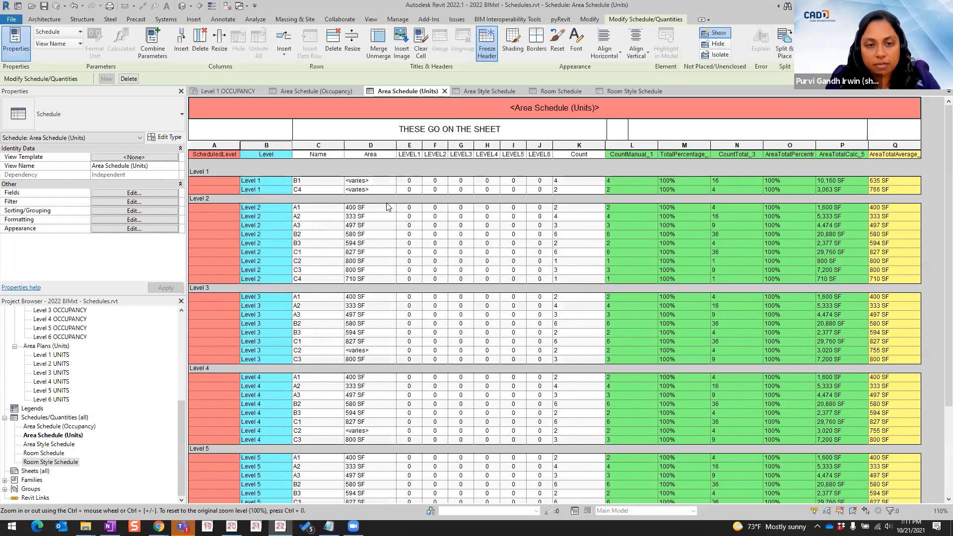
Step: Examine the row striping in the uncolored Name through Count columns at 140% size, then return the schedule to 110%
ctrl+scroll(358, 203, up, 1)
ctrl+scroll(360, 238, up, 1)
ctrl+scroll(348, 288, up, 1)
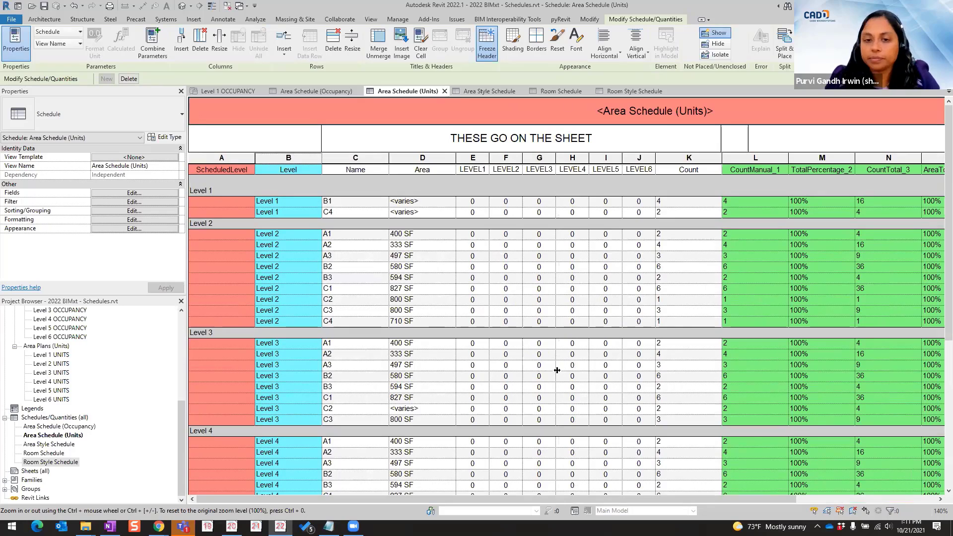
ctrl+scroll(427, 321, down, 2)
ctrl+scroll(570, 337, down, 1)
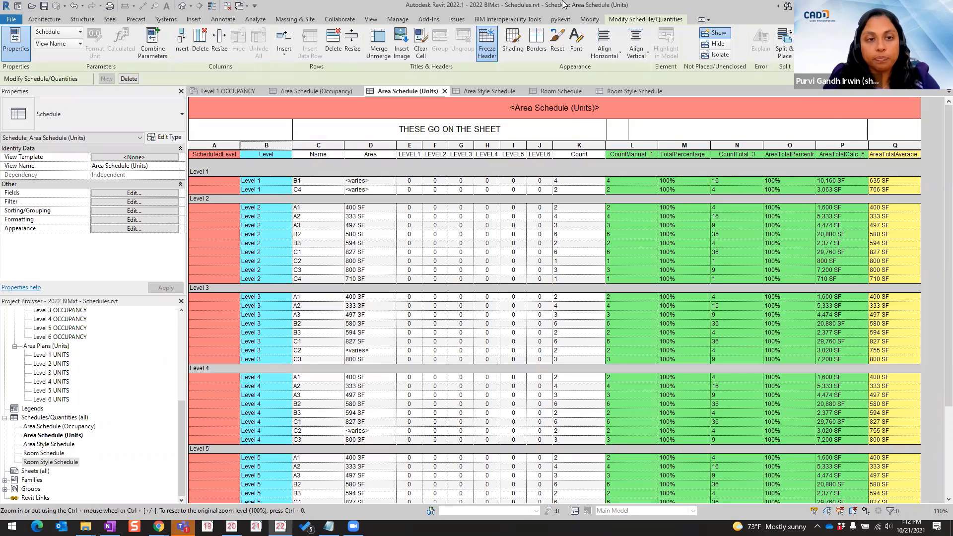
Step: Open the Level 1 OCCUPANCY area plan and inspect the vertical area boundary line beside the STAIR/ELEV area
click(233, 91)
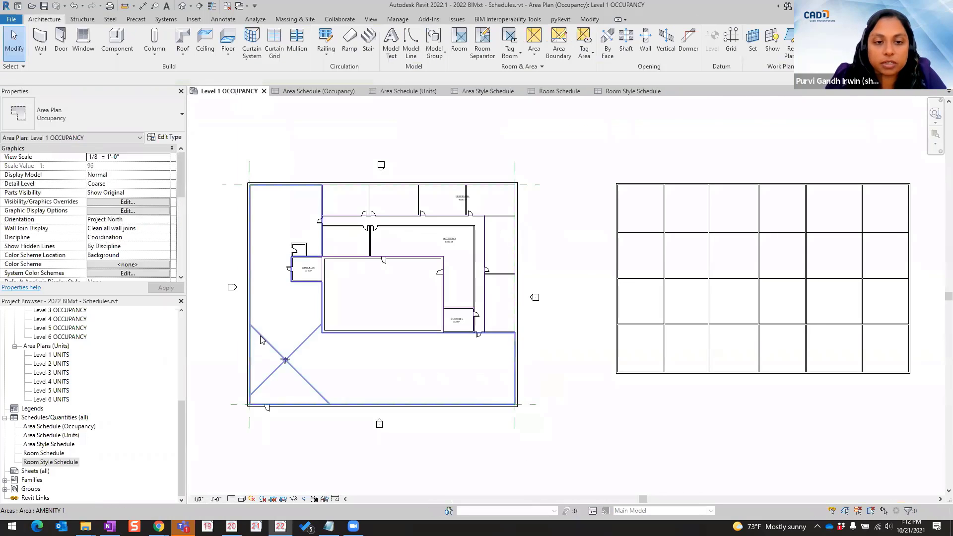
scroll(261, 339, up, 4)
scroll(447, 184, up, 4)
scroll(452, 186, up, 3)
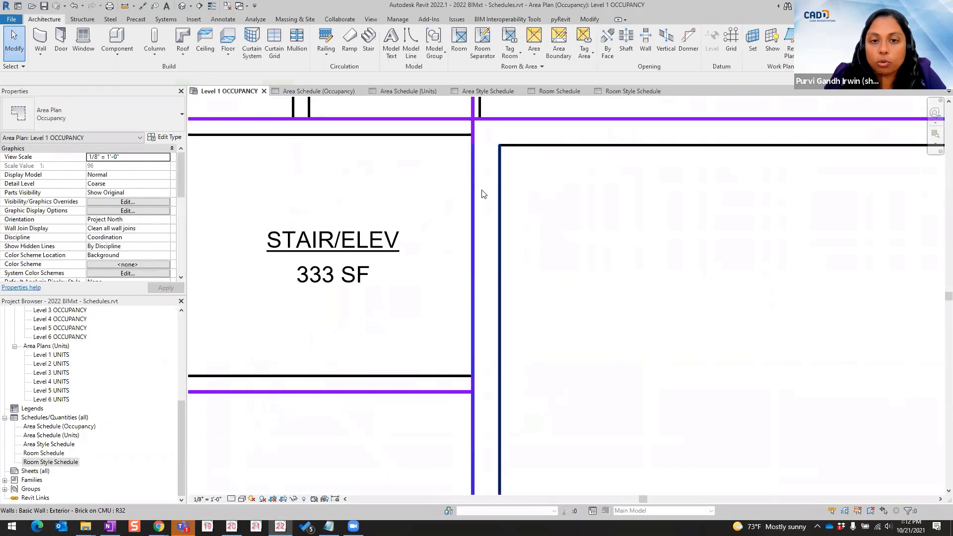
click(472, 181)
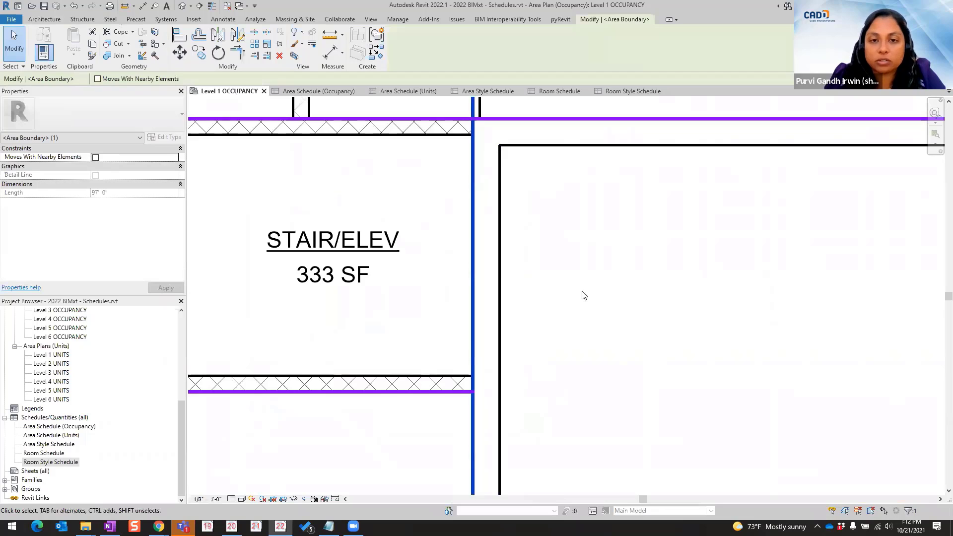
scroll(552, 283, down, 4)
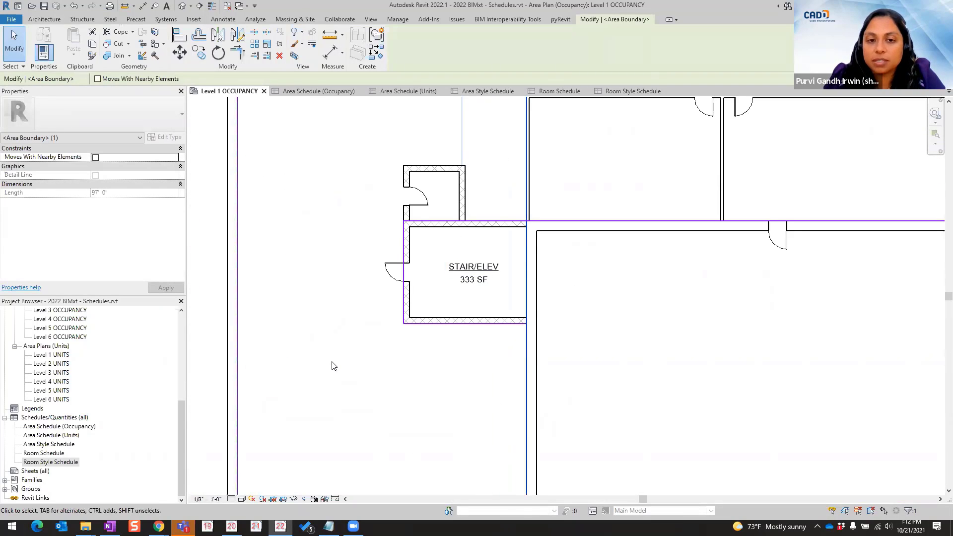
scroll(333, 366, down, 3)
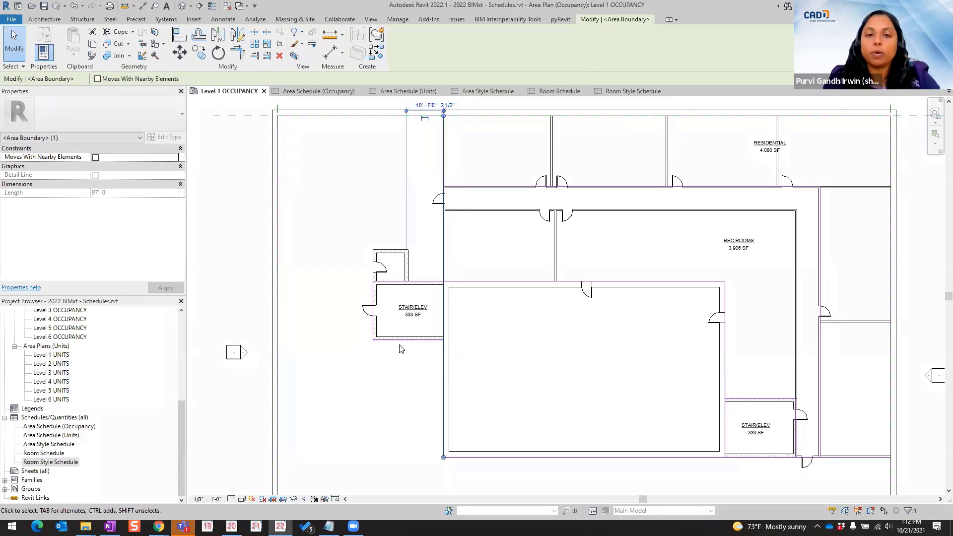
Step: Inspect the STAIR/ELEV area tag and the properties of the AMENITY area in the occupancy plan
click(412, 311)
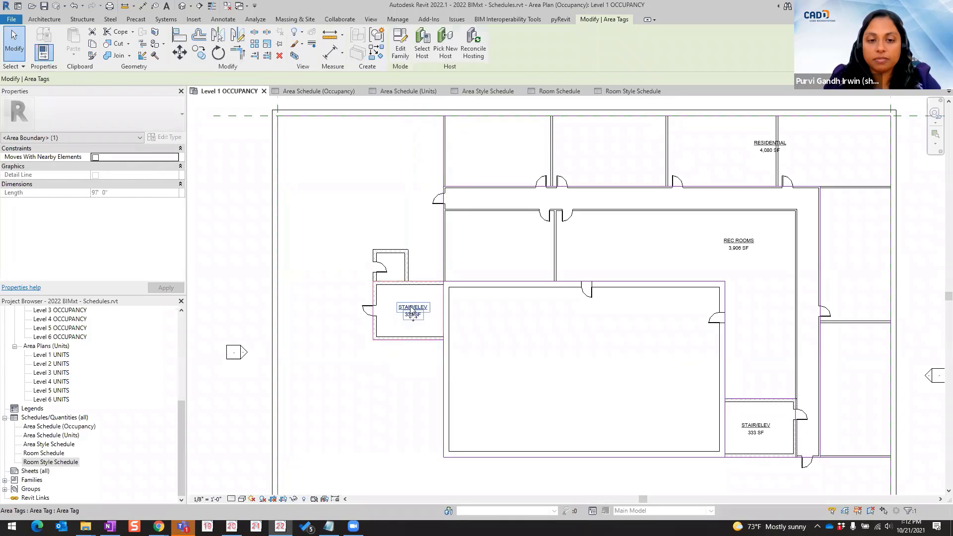
click(405, 298)
scroll(322, 284, down, 2)
scroll(355, 331, down, 2)
click(327, 337)
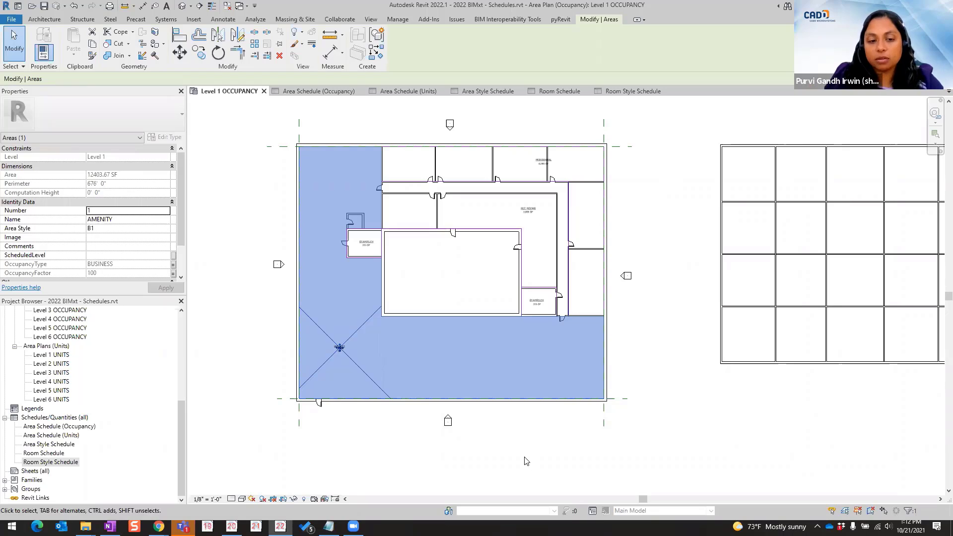
click(262, 182)
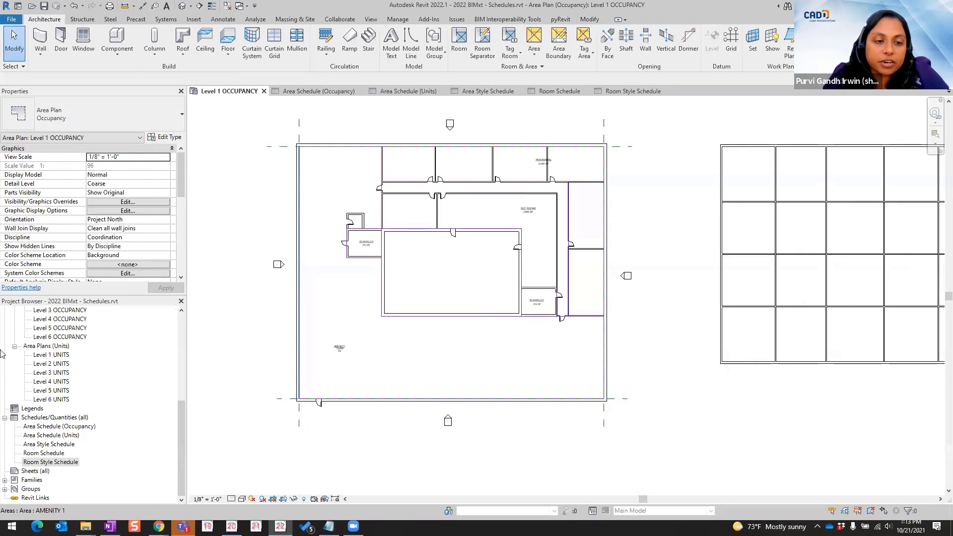
scroll(348, 164, up, 2)
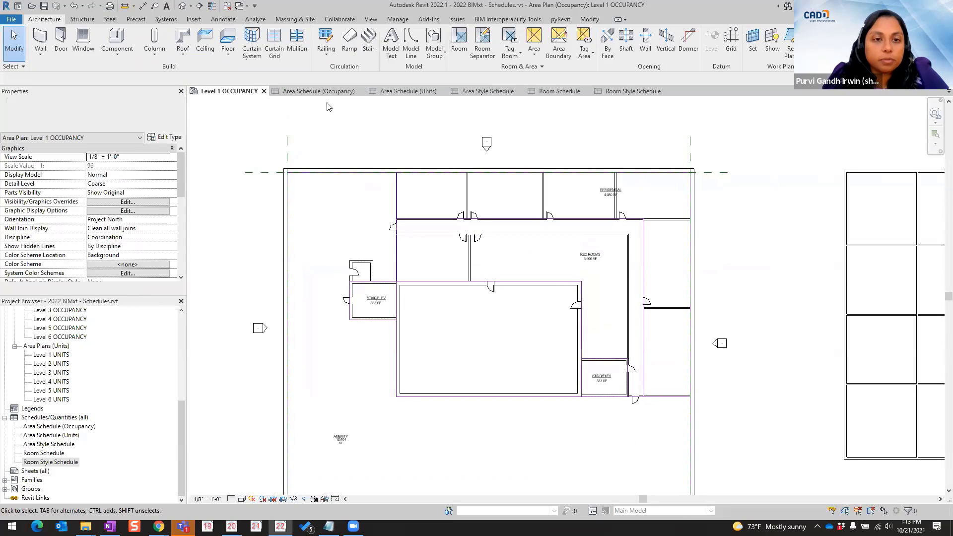
Step: Return to Area Schedule (Units) and review its Name and Area columns
click(408, 92)
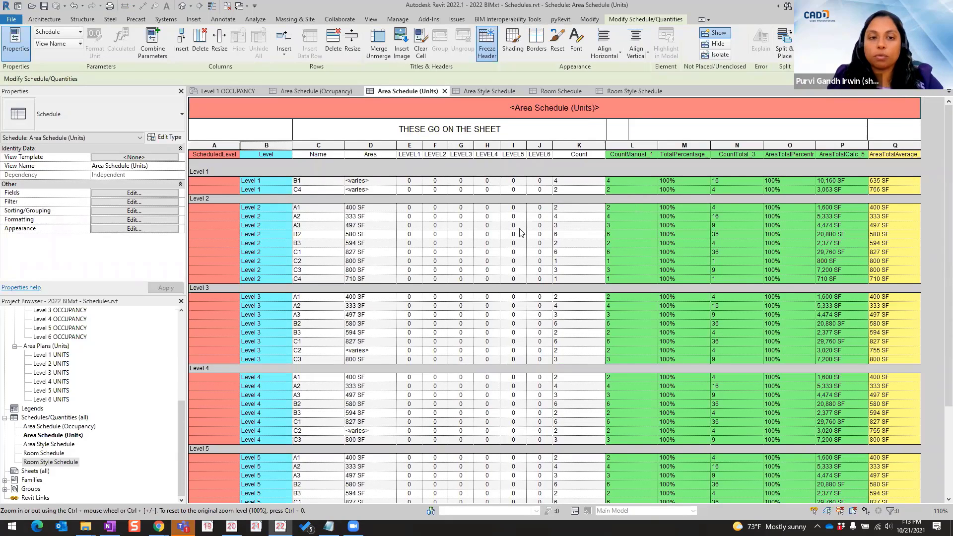
click(326, 149)
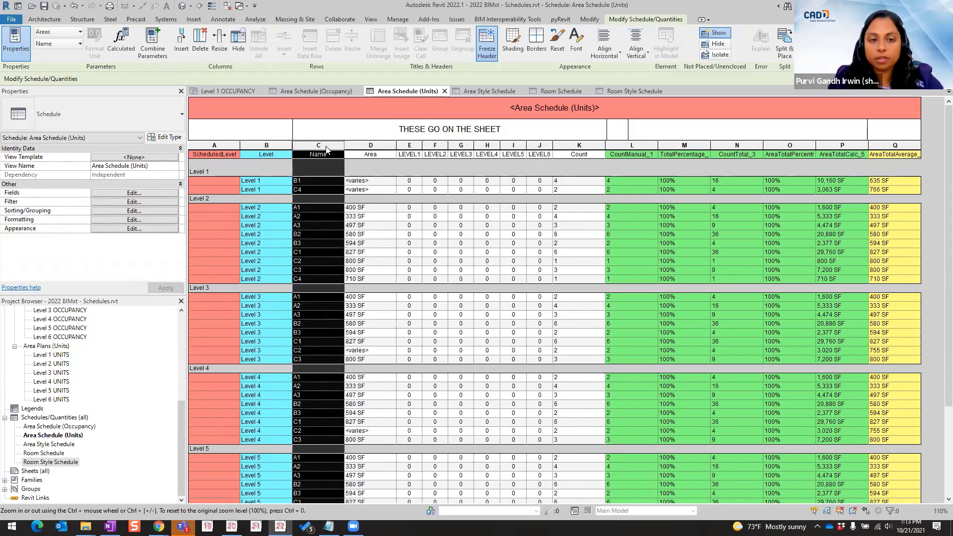
click(316, 207)
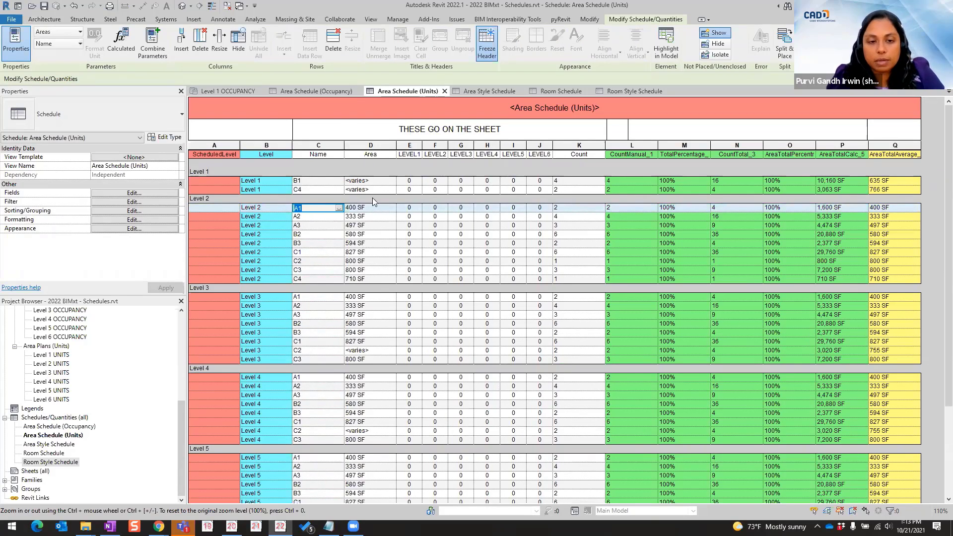
click(372, 147)
click(381, 250)
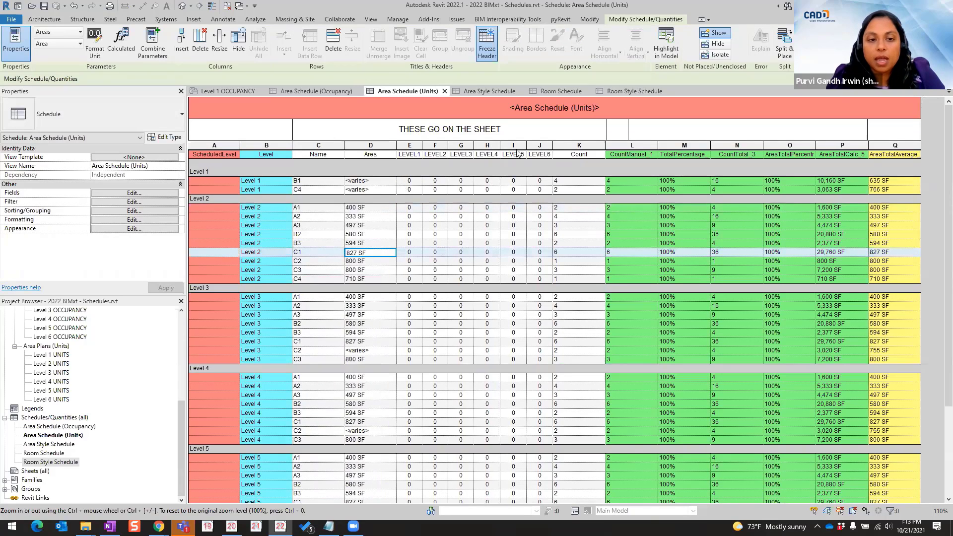
Step: Review the LEVEL1 through LEVEL6 columns together, including LEVEL1 and LEVEL2 individually
drag(410, 148, 548, 151)
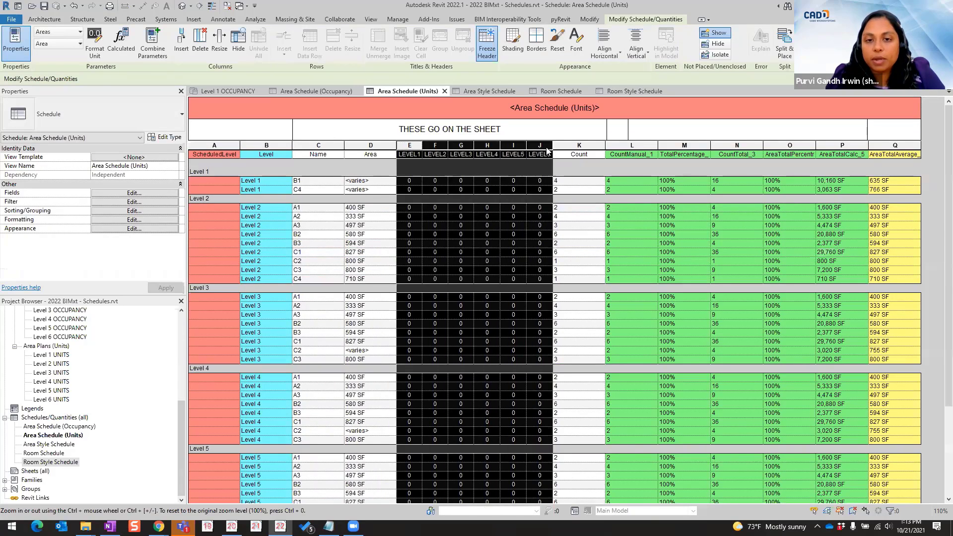
click(437, 236)
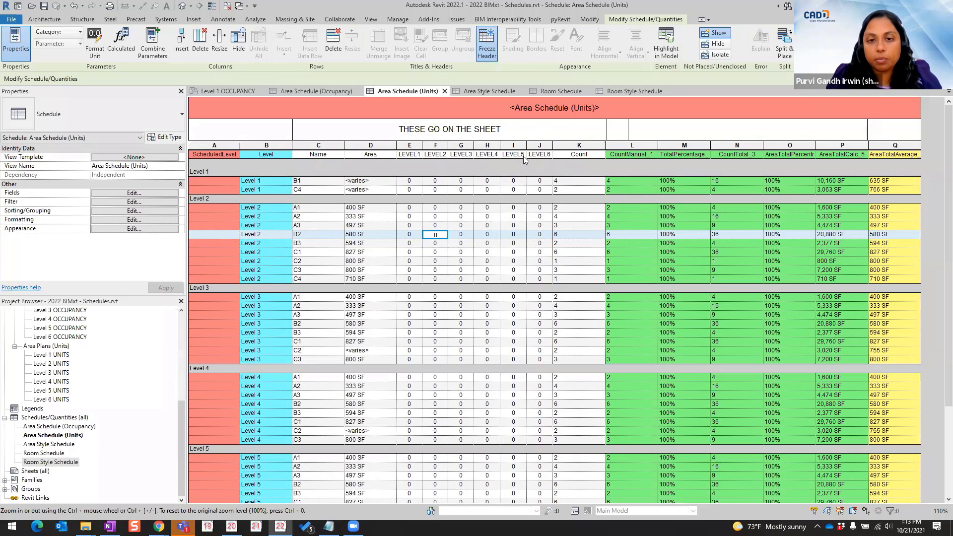
click(413, 145)
click(435, 145)
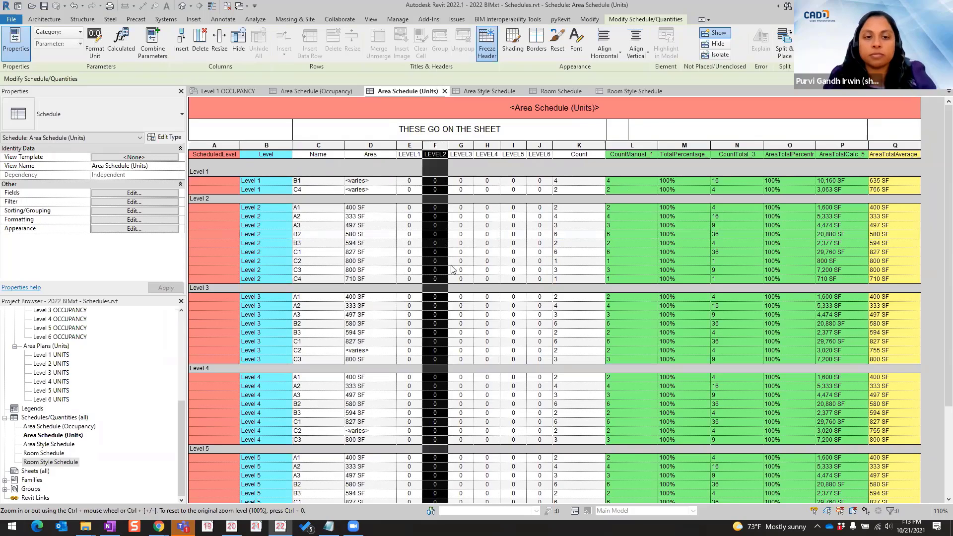
click(410, 145)
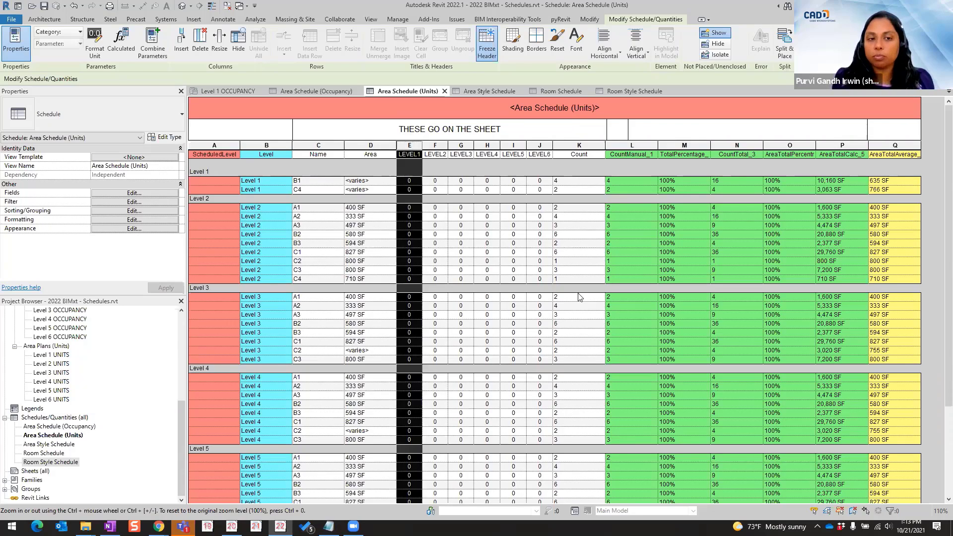
Step: Review the ScheduledLevel column and its cells in the Level 1, Level 2 and Level 3 groups
click(217, 145)
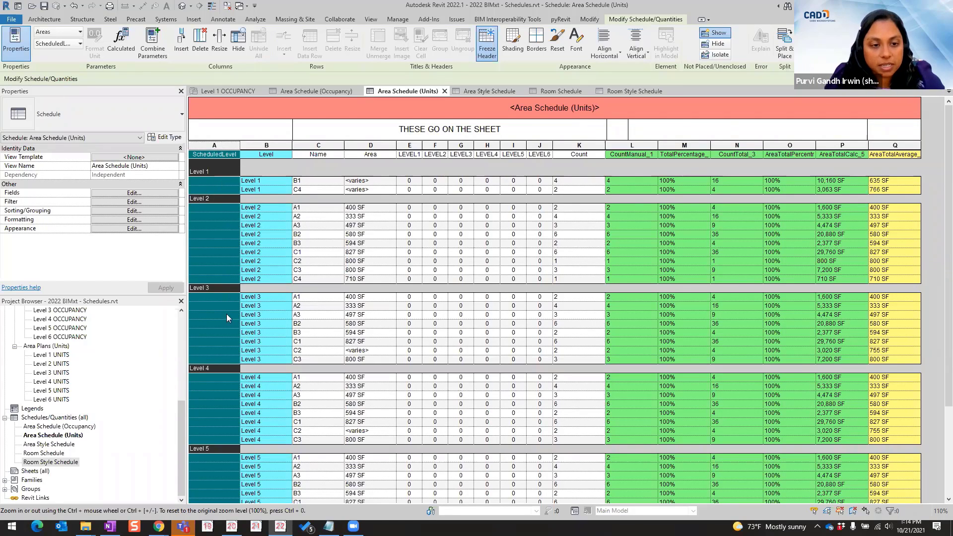
click(219, 298)
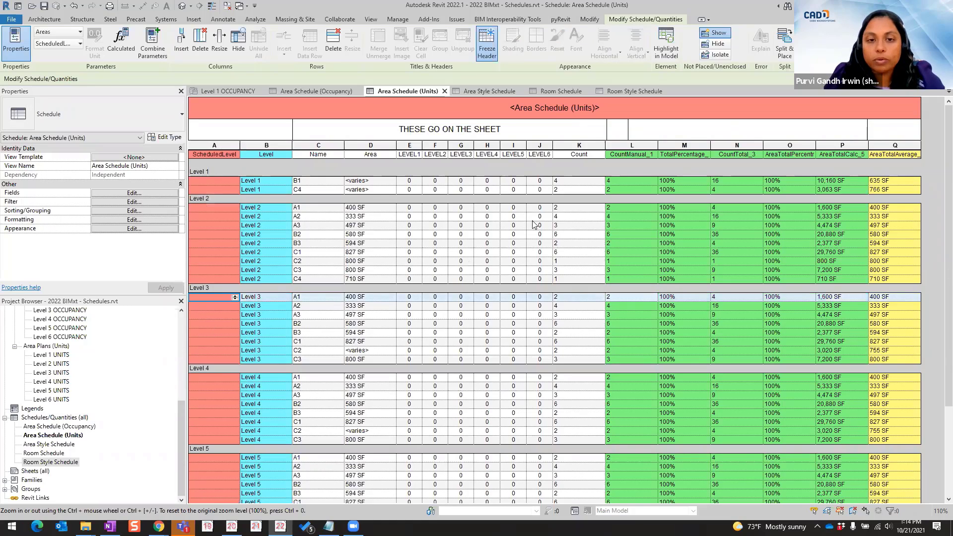
click(219, 181)
click(218, 187)
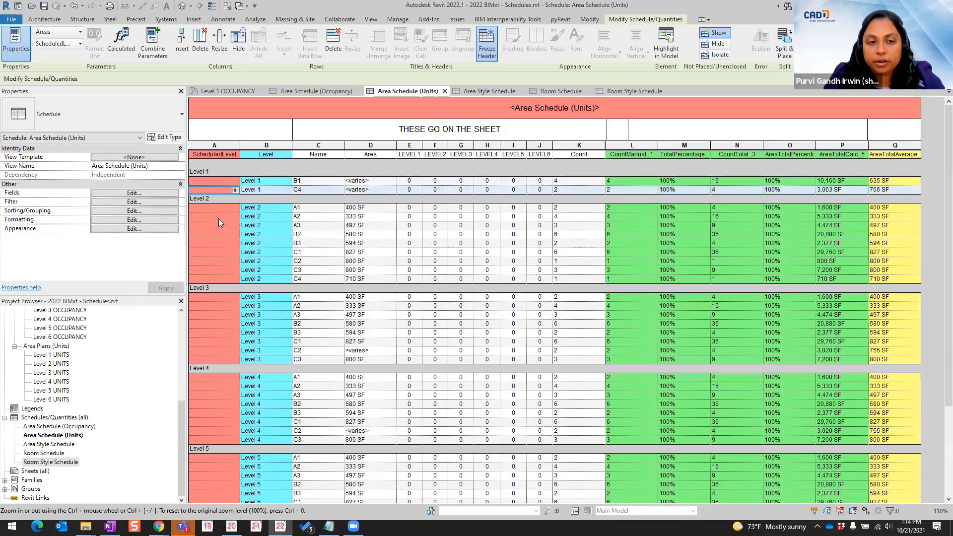
click(219, 208)
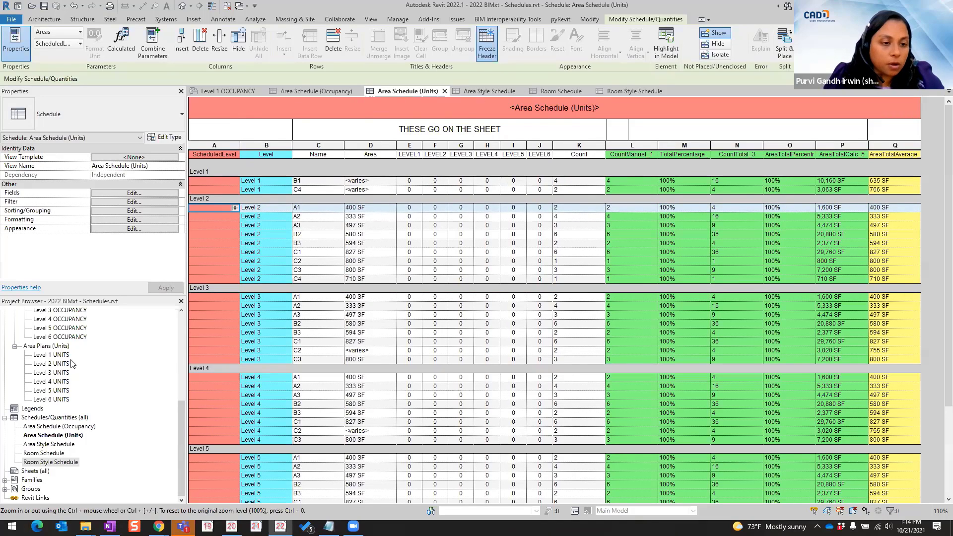
Step: Open the Level 1 UNITS area plan and select only its Areas by filtering a selection of the whole plan
double_click(56, 355)
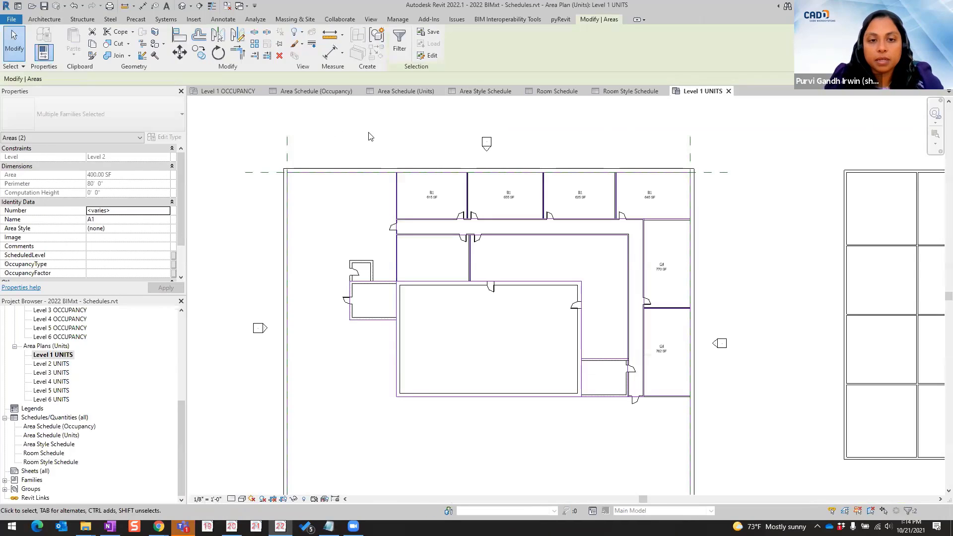
drag(240, 121, 656, 479)
scroll(298, 164, down, 1)
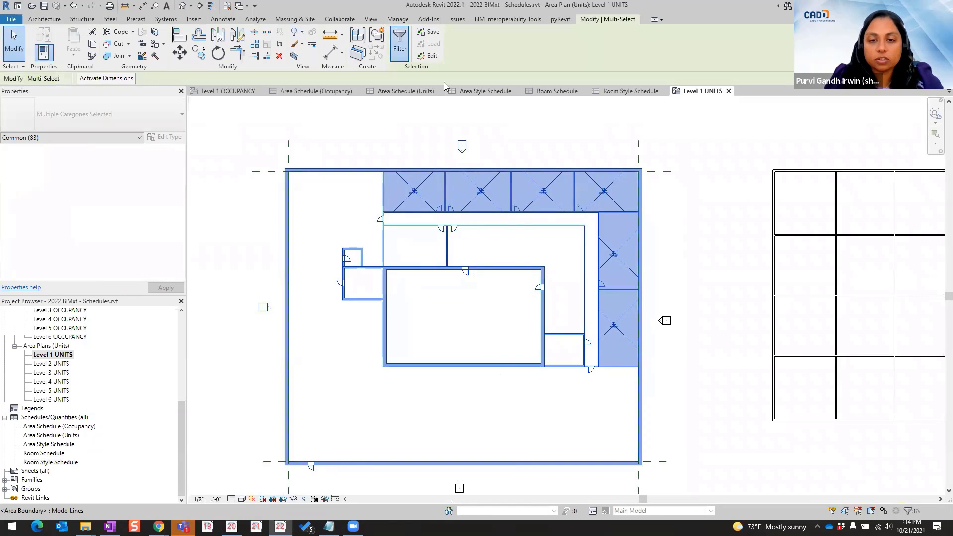
click(399, 38)
click(474, 109)
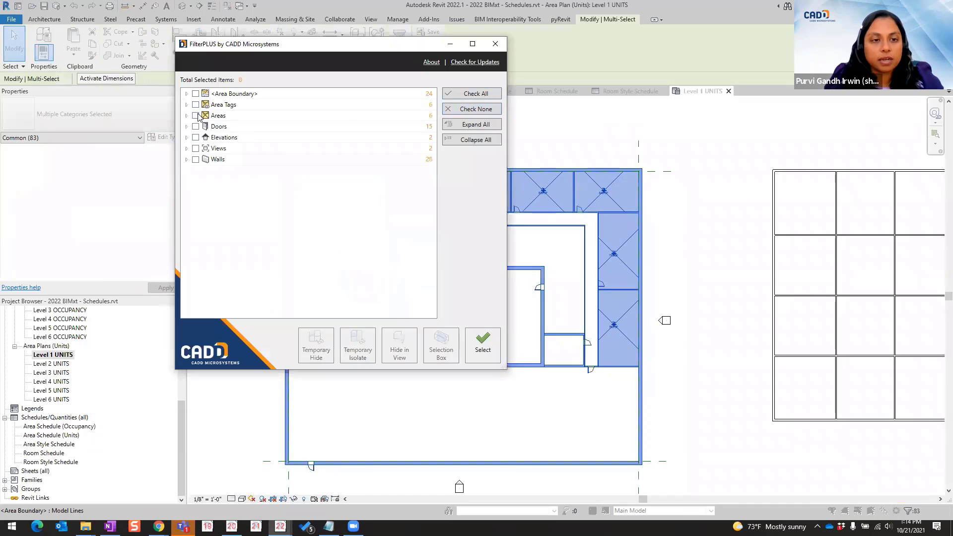
click(195, 115)
click(483, 345)
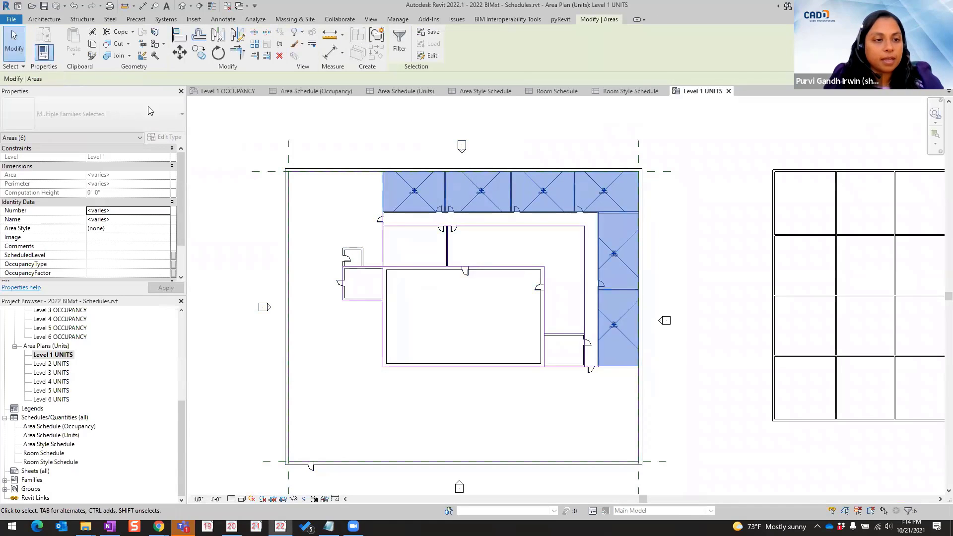
Step: Set ScheduledLevel to 1 for the selected areas and return to Area Schedule (Units)
scroll(112, 244, down, 1)
scroll(131, 275, down, 1)
click(119, 229)
text(1)
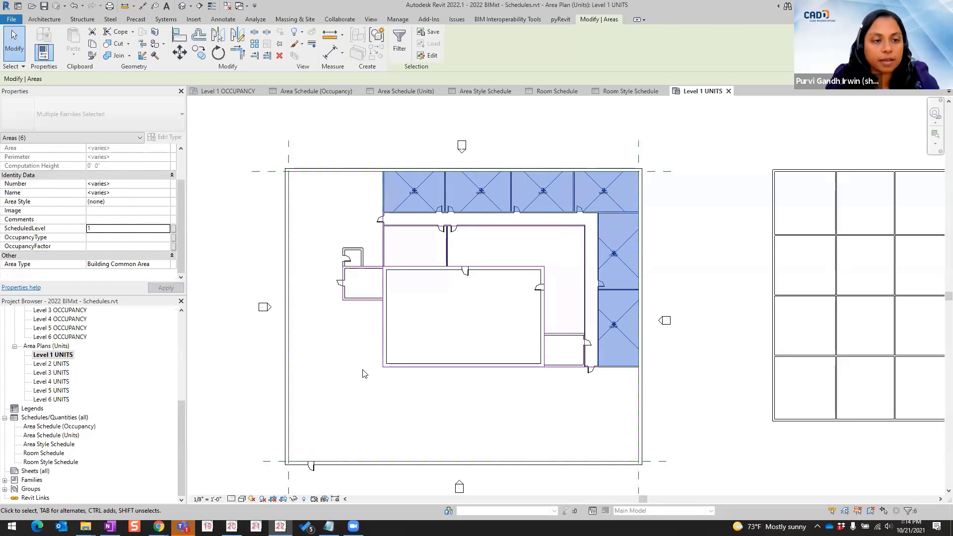
click(376, 387)
click(416, 95)
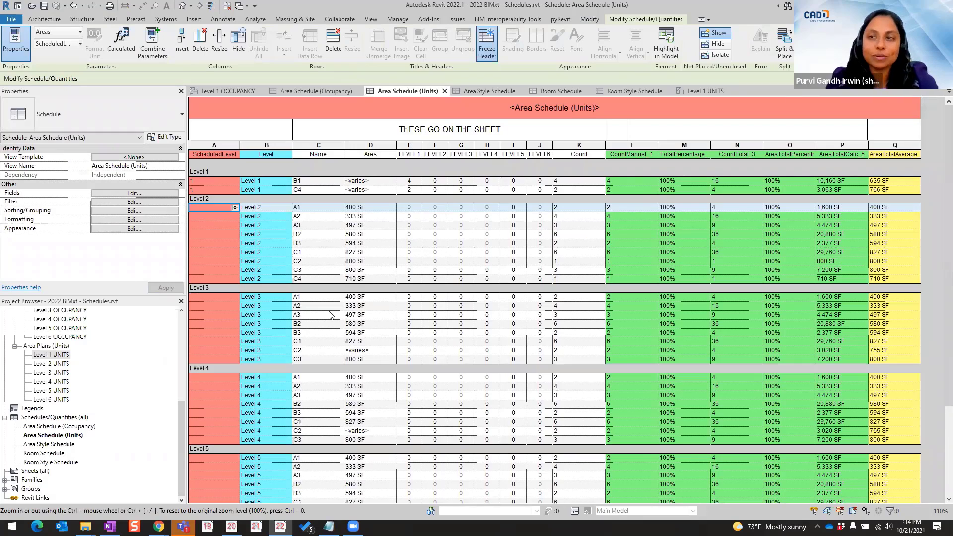
Step: Sort the schedule by Level only, without a group header, and itemize every instance
click(118, 212)
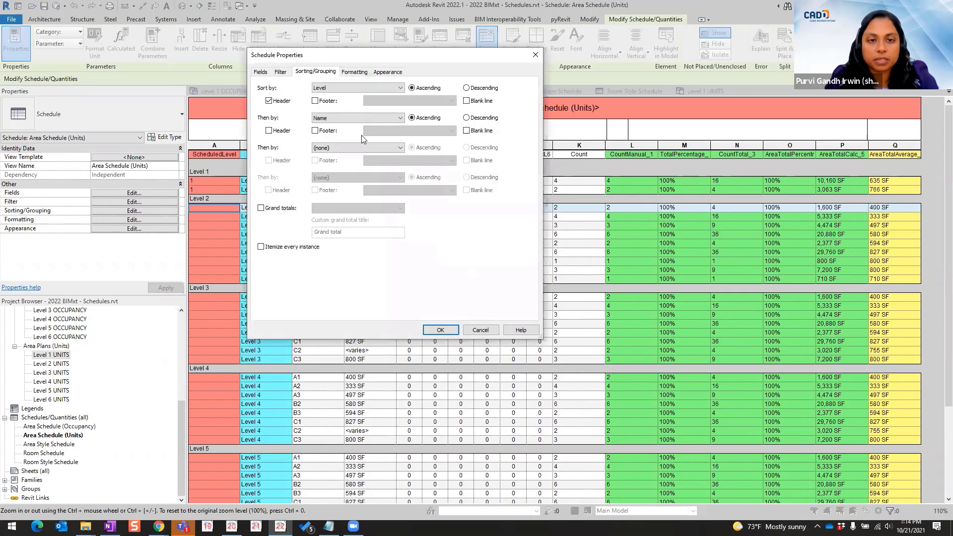
drag(374, 58, 433, 74)
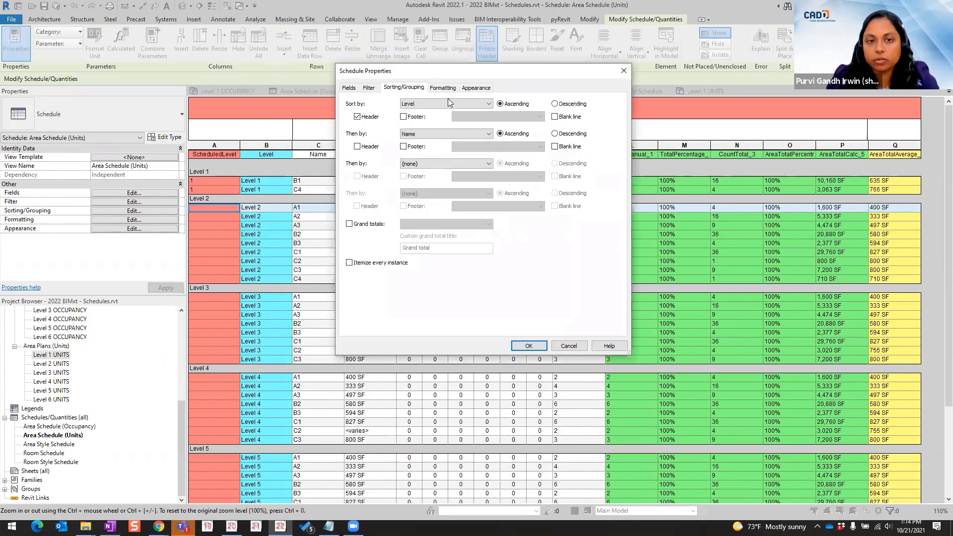
click(426, 134)
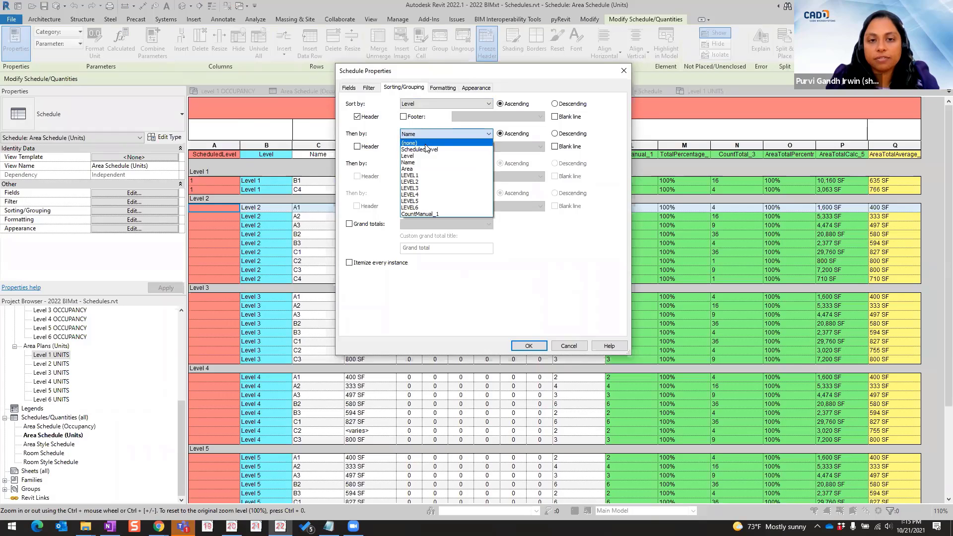
click(426, 144)
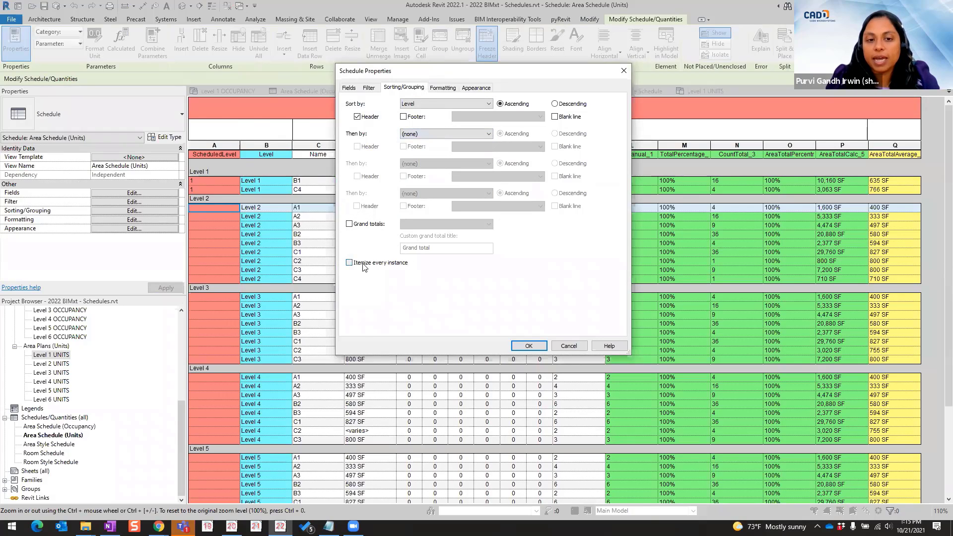
click(357, 117)
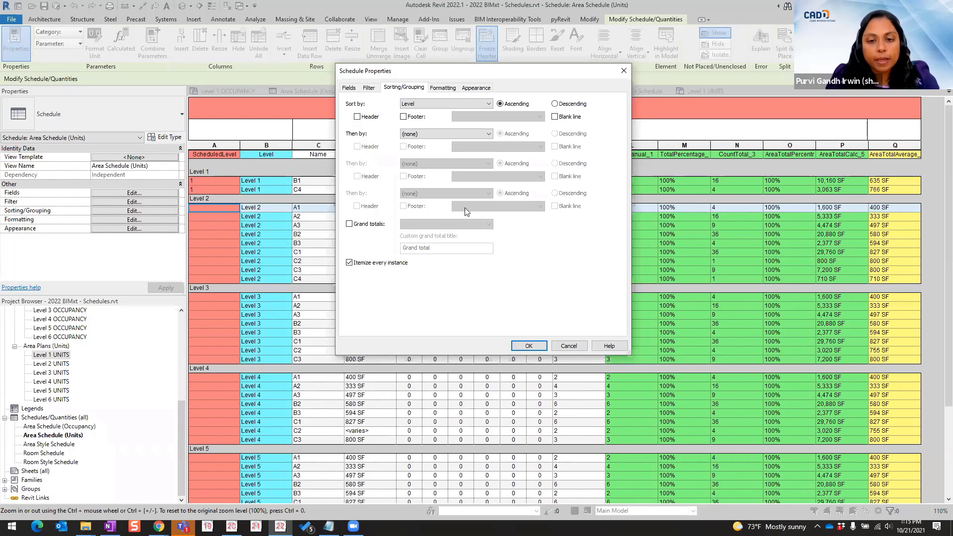
click(528, 346)
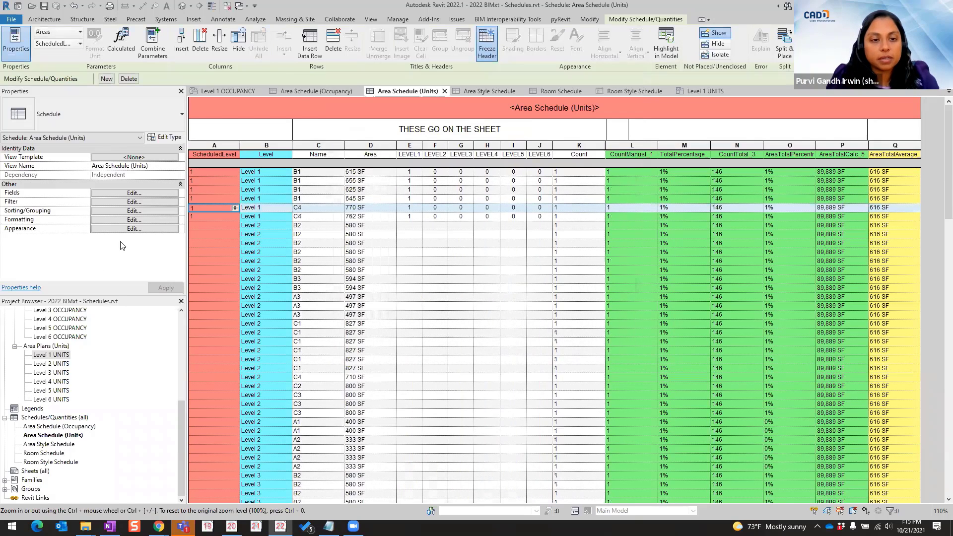
Step: Turn off itemizing of every instance so the schedule groups into one row per level
click(138, 194)
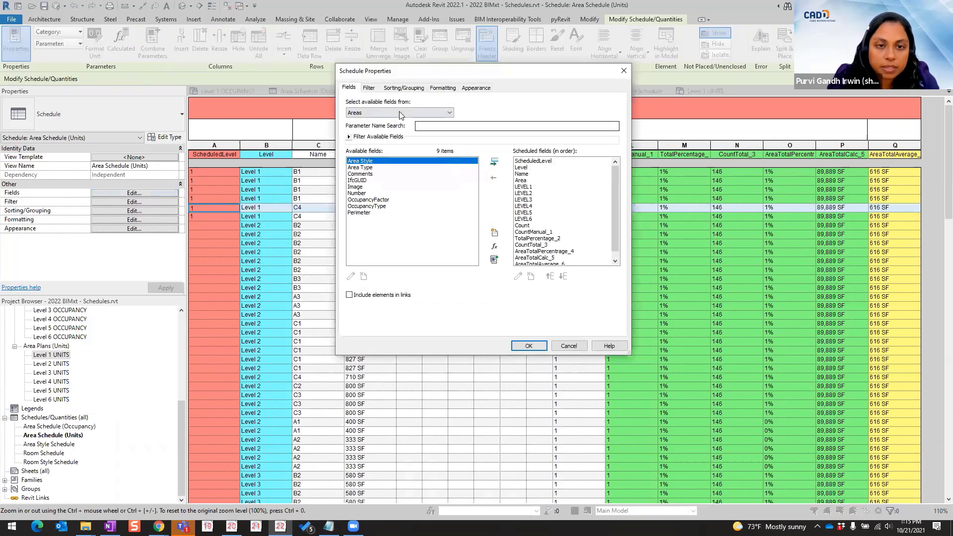
click(416, 89)
click(350, 263)
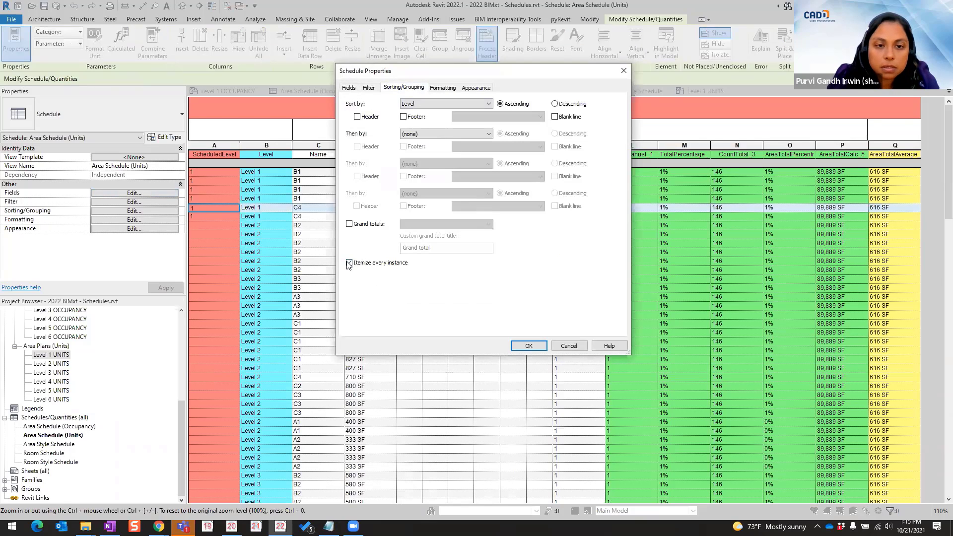
click(529, 346)
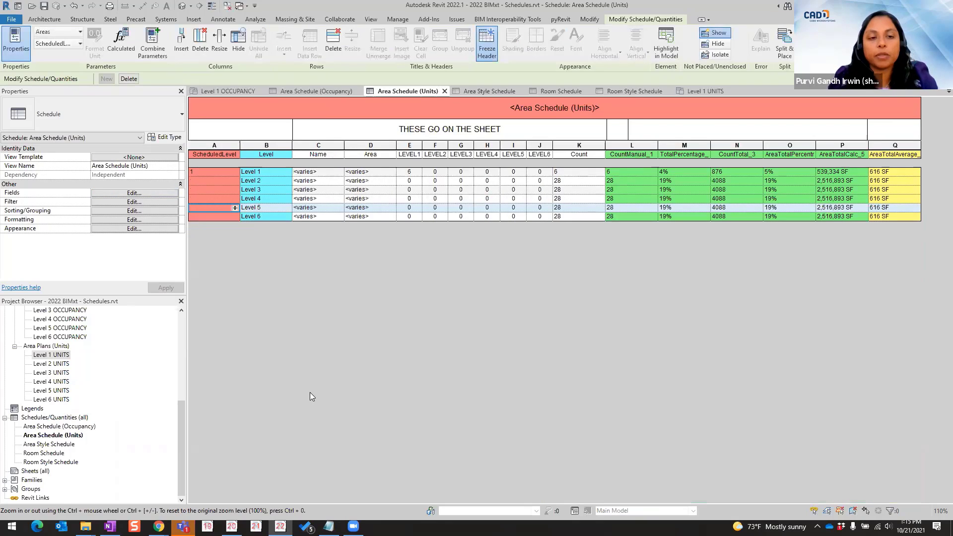
Step: Fill in ScheduledLevel with 2, 3, 4, 5 and 6 for the Level 2 through Level 6 rows
click(214, 181)
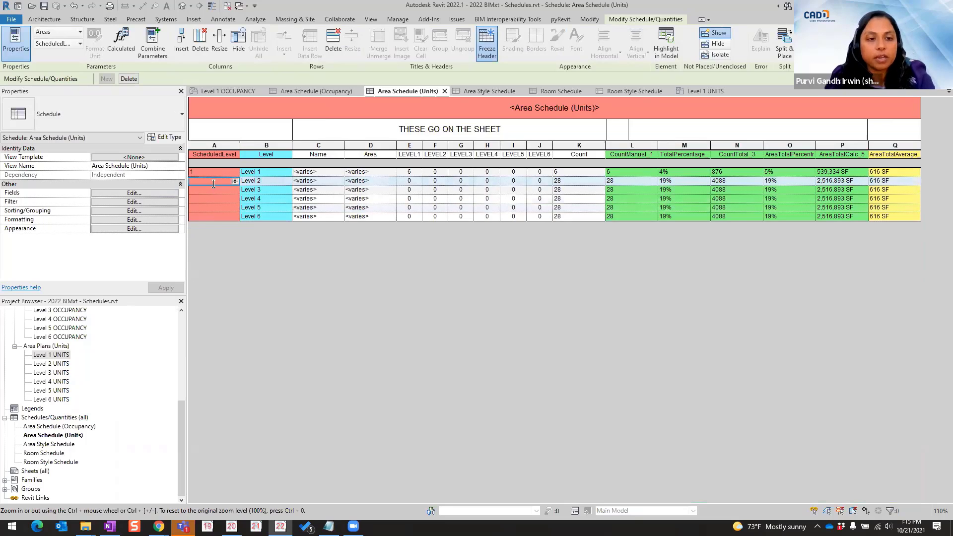
click(214, 190)
click(214, 199)
text(4)
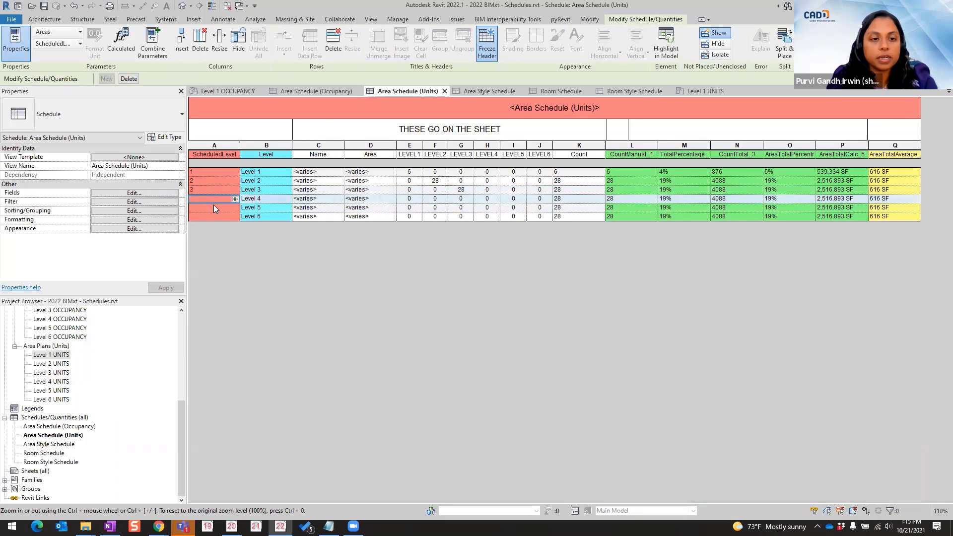
click(212, 208)
click(209, 218)
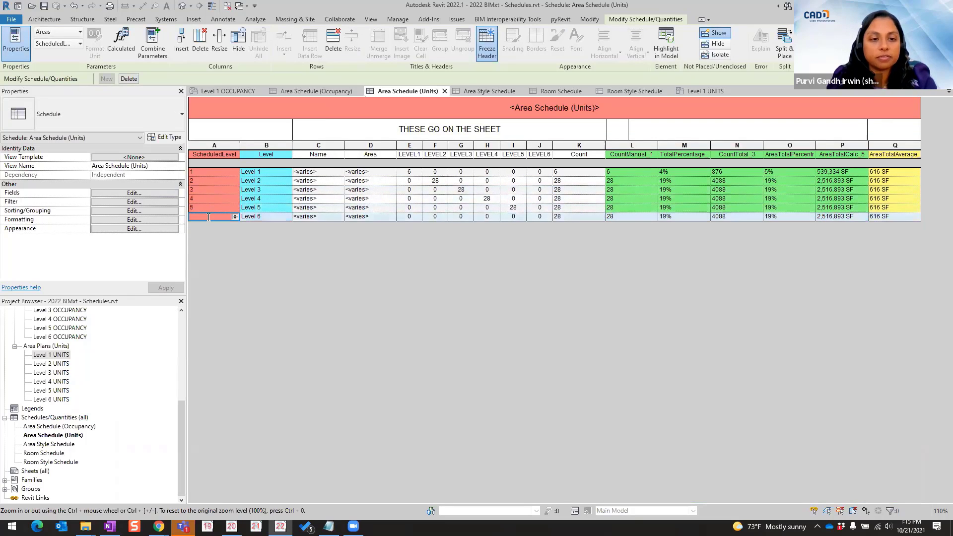
text(6)
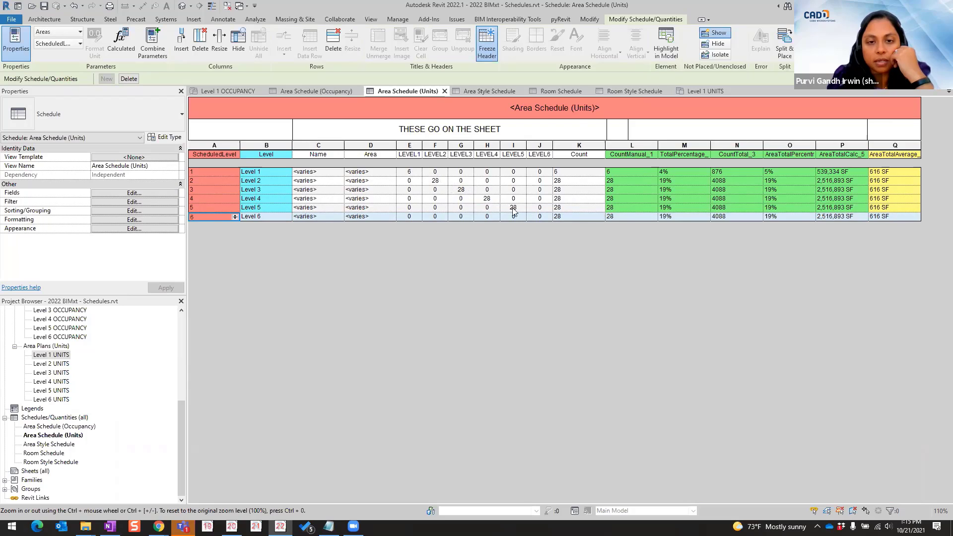
Step: Add Name as the second sorting criterion after Level in the schedule
click(141, 193)
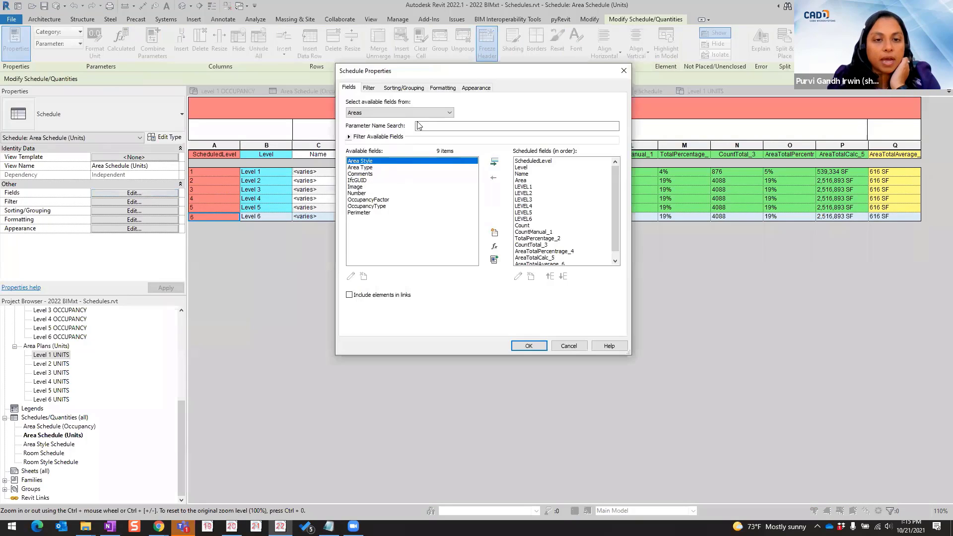
click(404, 88)
click(415, 136)
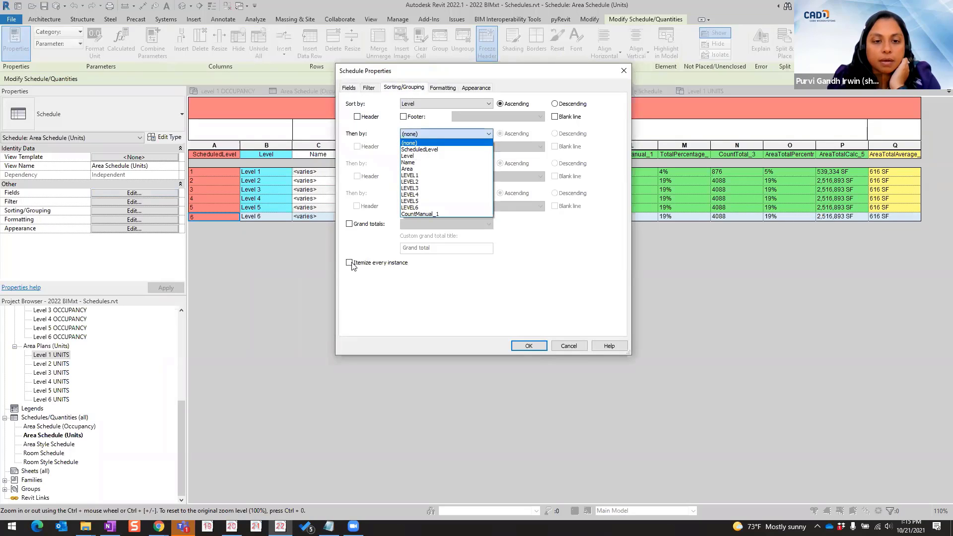
click(408, 162)
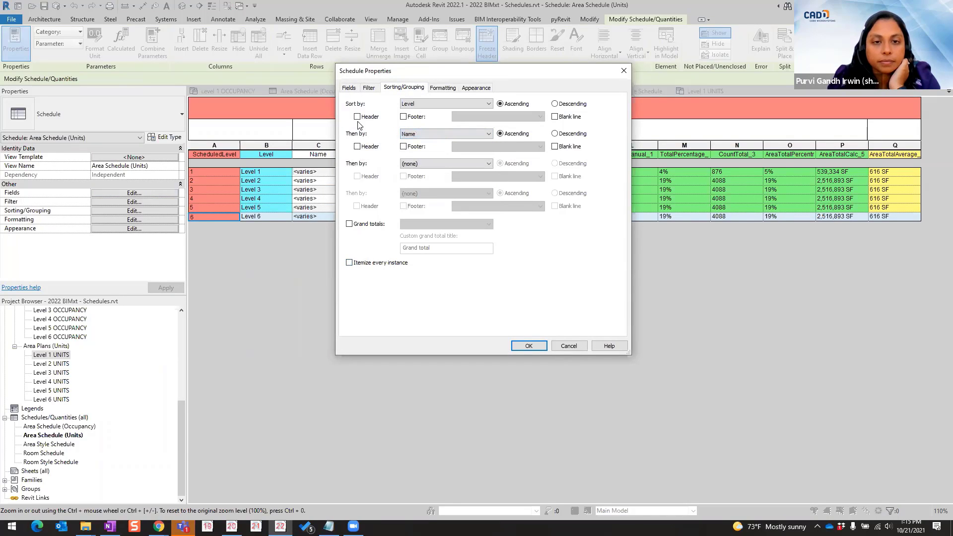
click(530, 344)
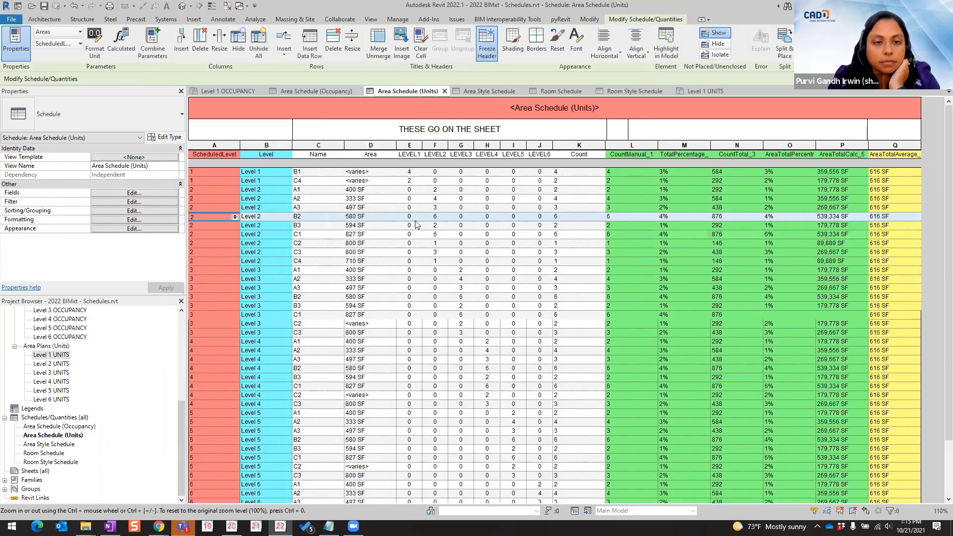
Step: Turn on the header for the Level sorting and review the LEVEL columns across the level groups
click(149, 194)
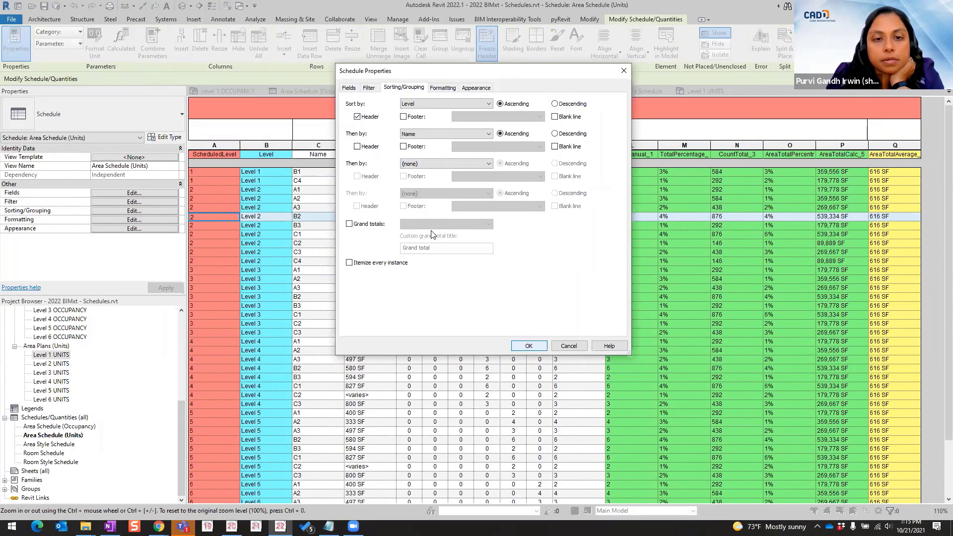
click(526, 346)
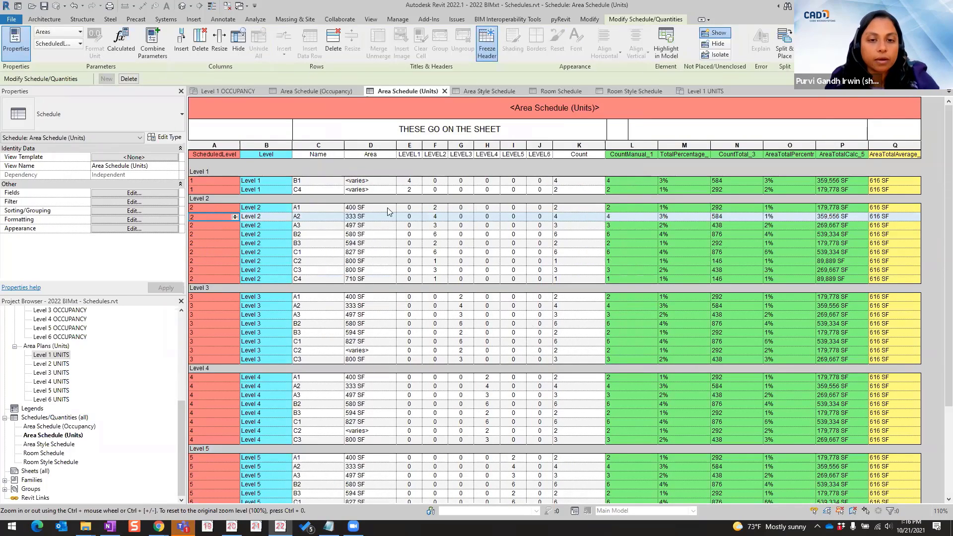
ctrl+scroll(440, 204, up, 1)
ctrl+scroll(439, 203, up, 2)
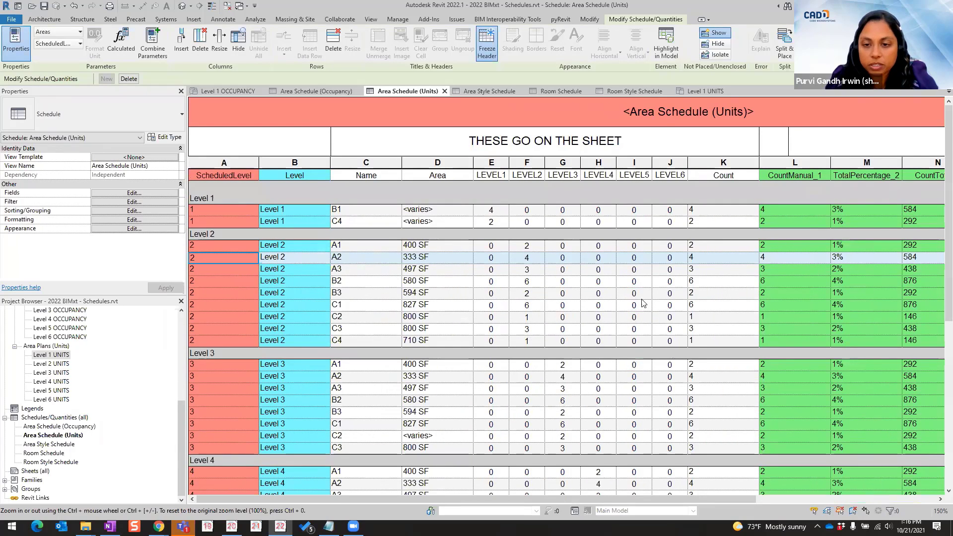
scroll(646, 298, down, 5)
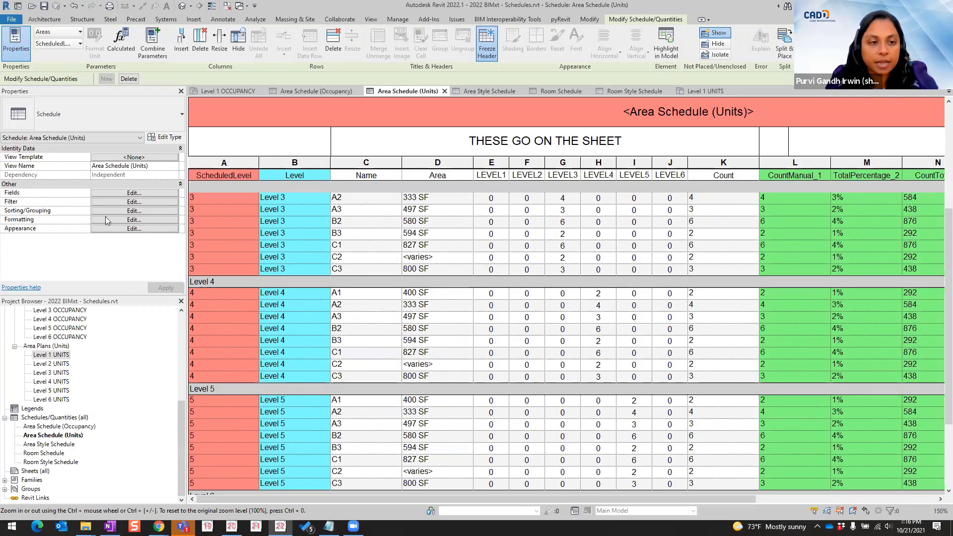
Step: Sort the schedule by Name instead of Level and set the second sorting criterion to (none)
click(125, 194)
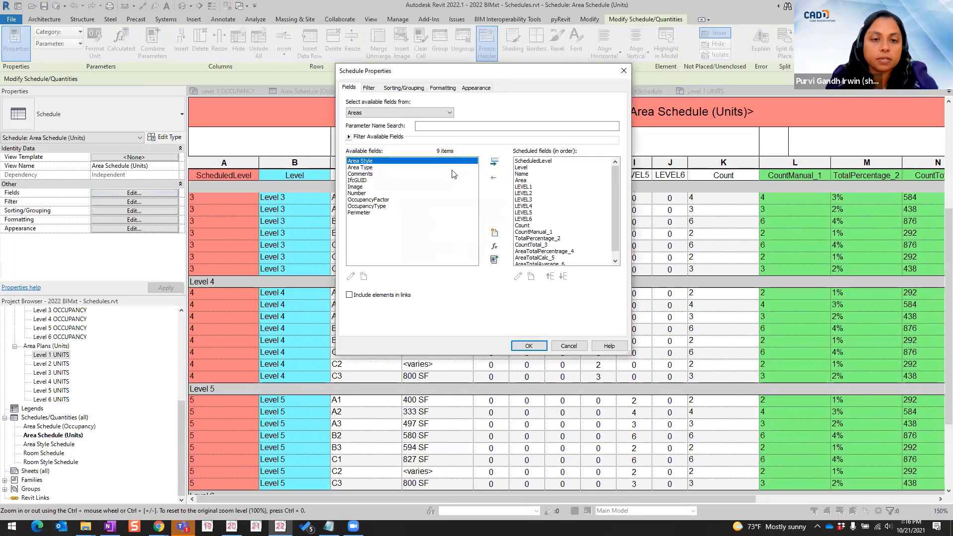
click(403, 88)
click(420, 103)
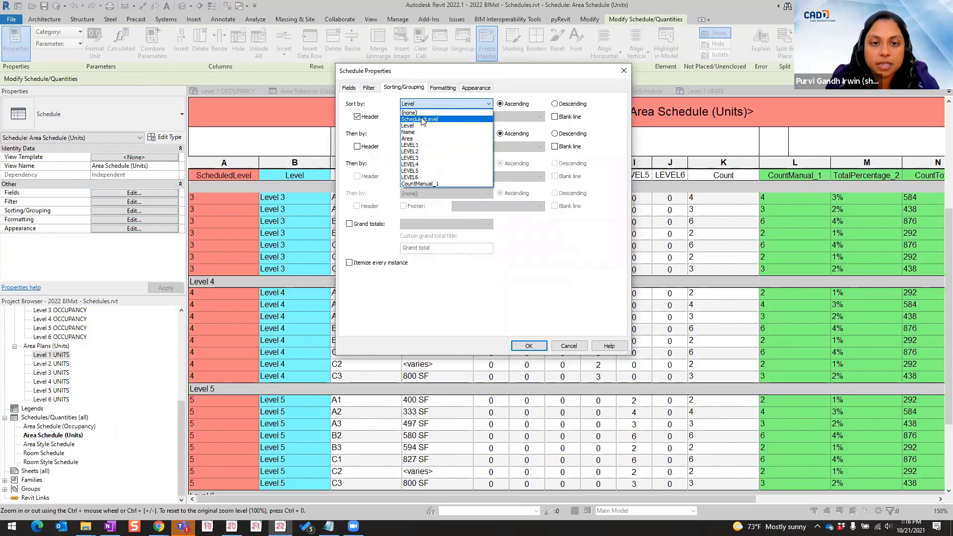
click(425, 132)
scroll(428, 138, down, 3)
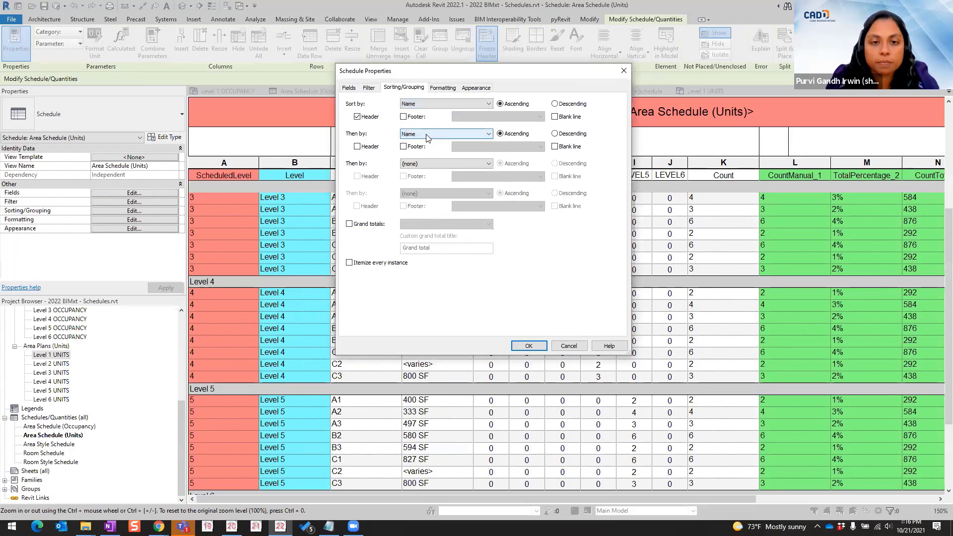
click(427, 134)
click(425, 140)
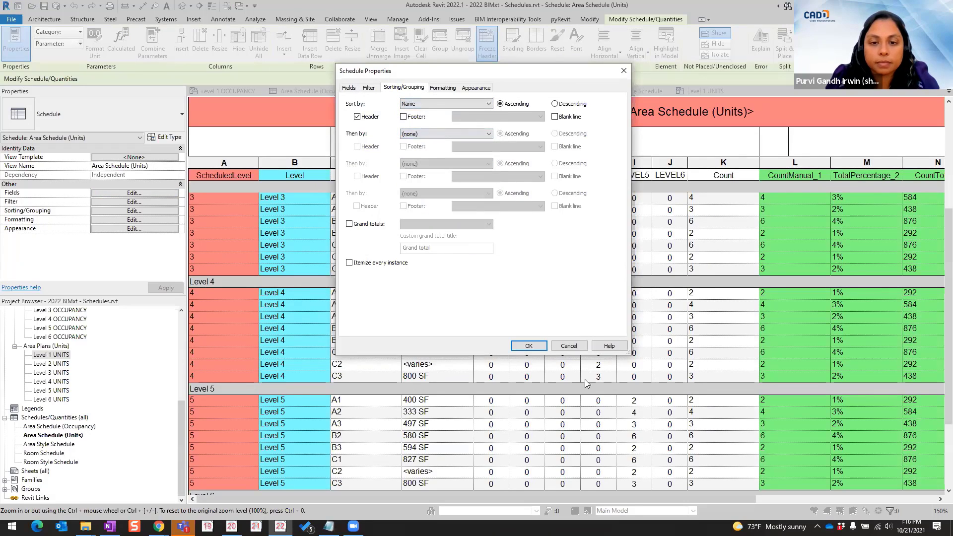
click(530, 346)
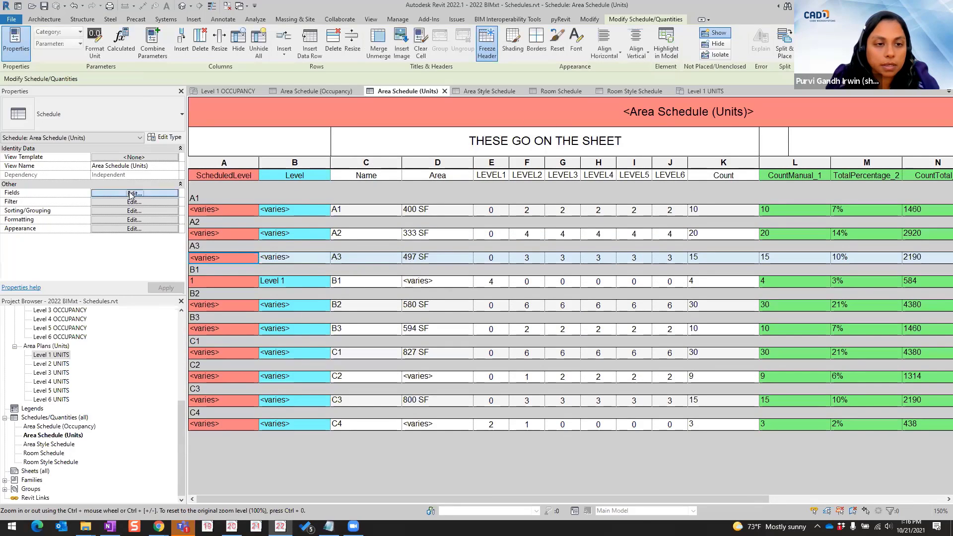
Step: Turn off the group header for the Name sorting
click(130, 193)
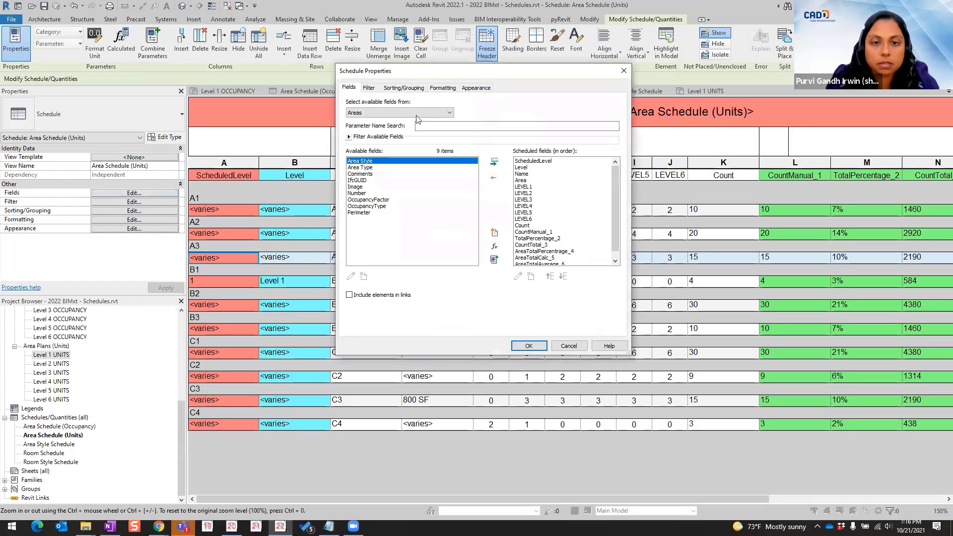
click(405, 88)
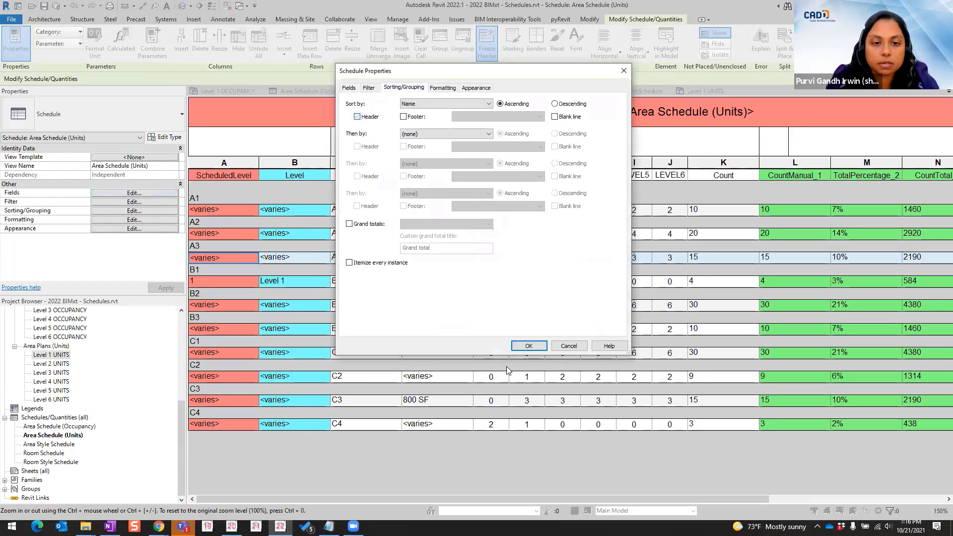
click(530, 346)
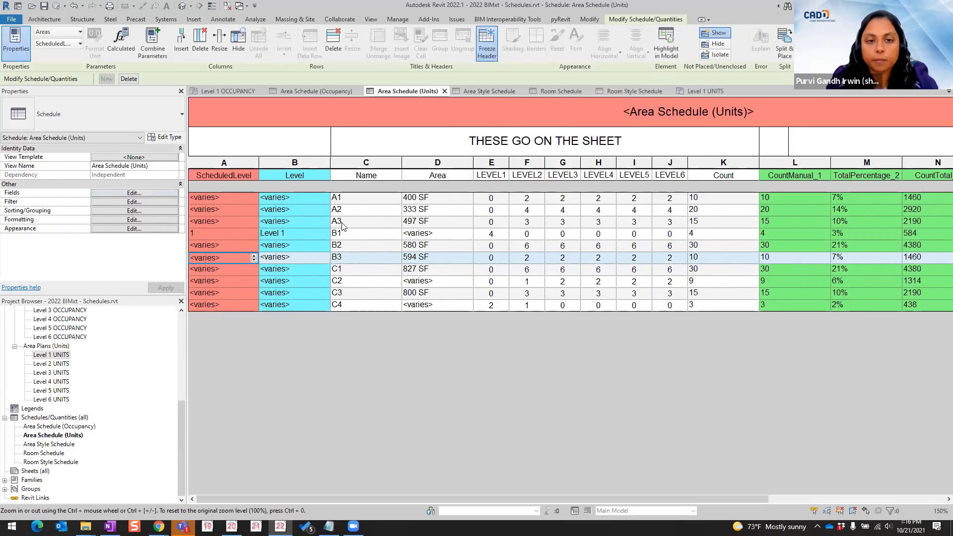
Step: Review the A1 unit row's counts across the LEVEL1 to LEVEL6 columns in the Area Schedule (Units)
click(361, 199)
click(527, 198)
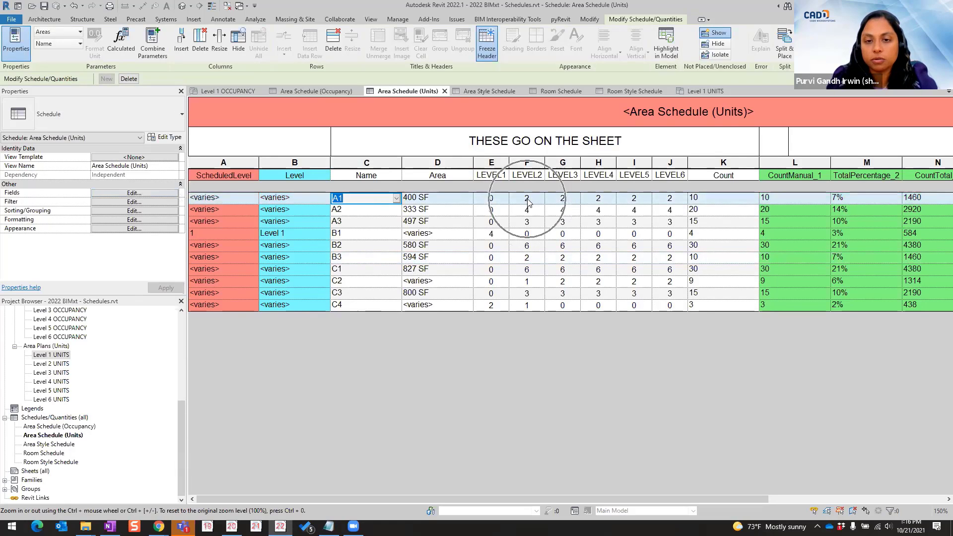
key(Right)
key(Right)
key(Right)
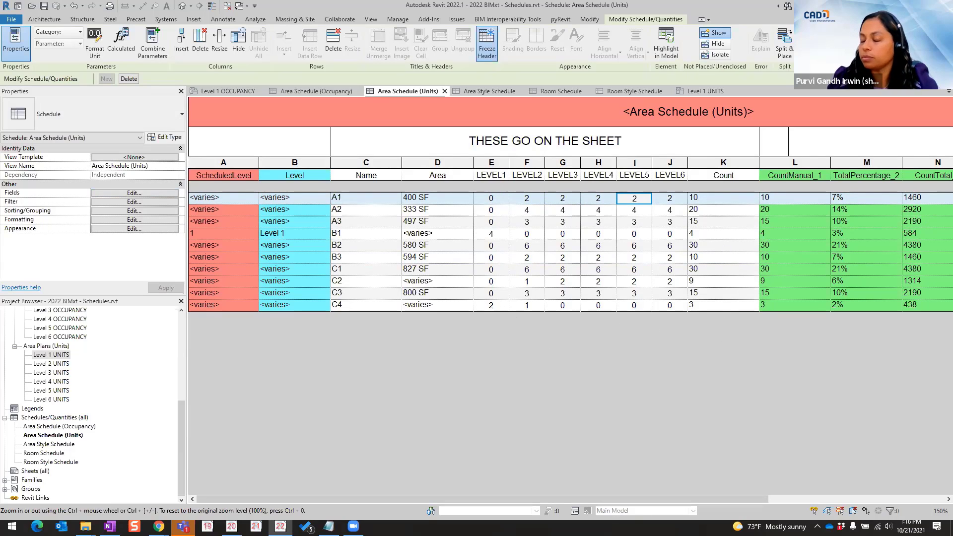
ctrl+scroll(434, 259, down, 1)
ctrl+scroll(434, 254, down, 1)
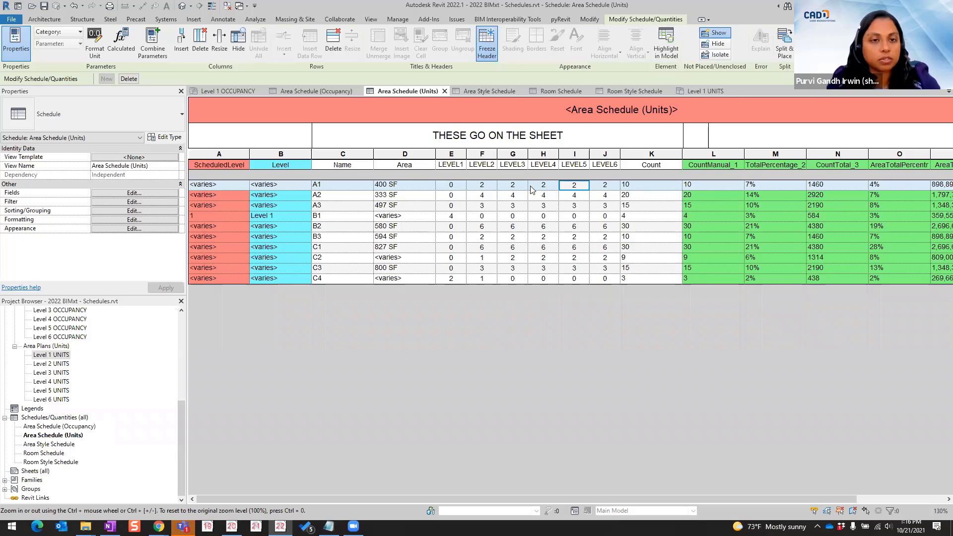
Step: Inspect the Area Style column in Area Schedule (Occupancy), and open the Area Style Schedule to read its key names, occupancy types and factors
click(325, 91)
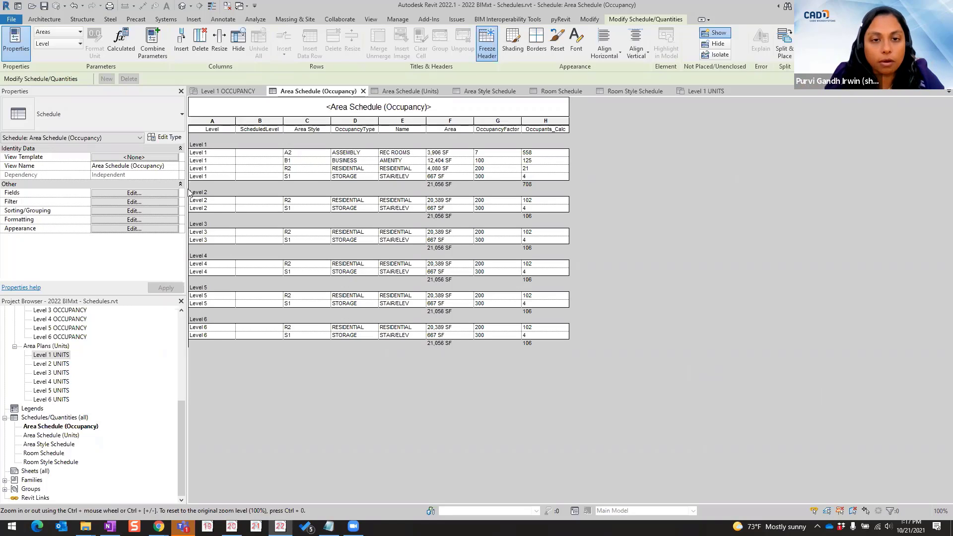
click(352, 153)
click(314, 153)
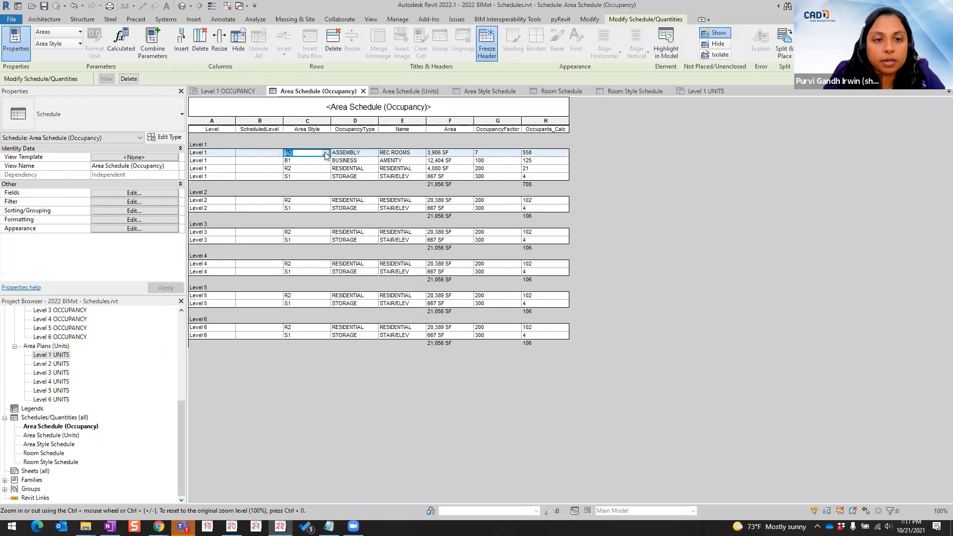
click(492, 93)
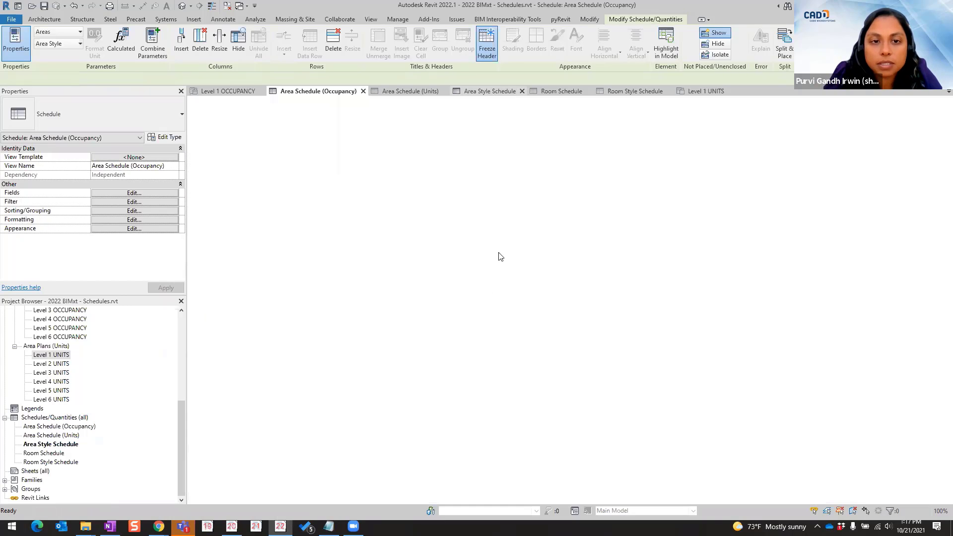
ctrl+scroll(217, 132, up, 5)
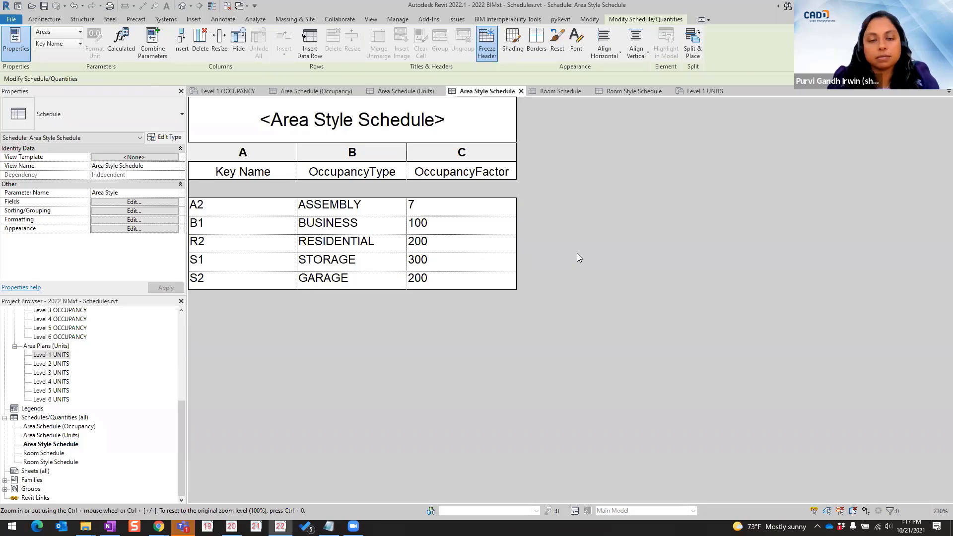
Step: Return to Area Schedule (Occupancy) and examine the Level 1 REC ROOMS row and its available Area Style options
click(327, 90)
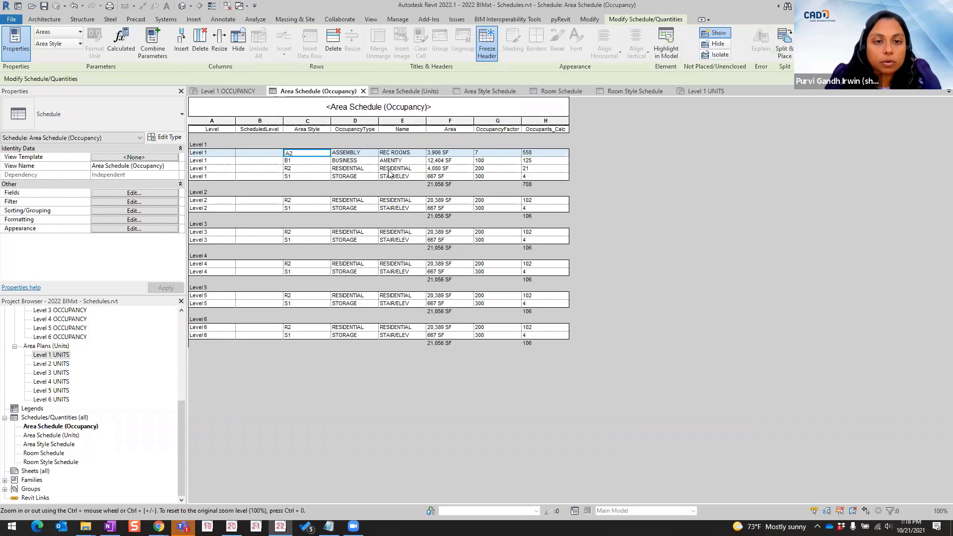
ctrl+scroll(254, 162, up, 3)
click(308, 185)
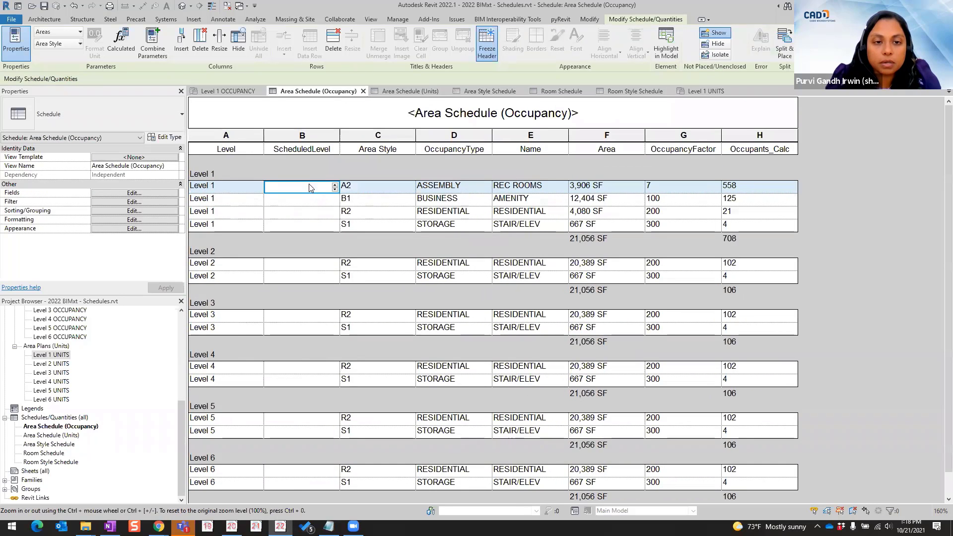
click(477, 190)
click(560, 191)
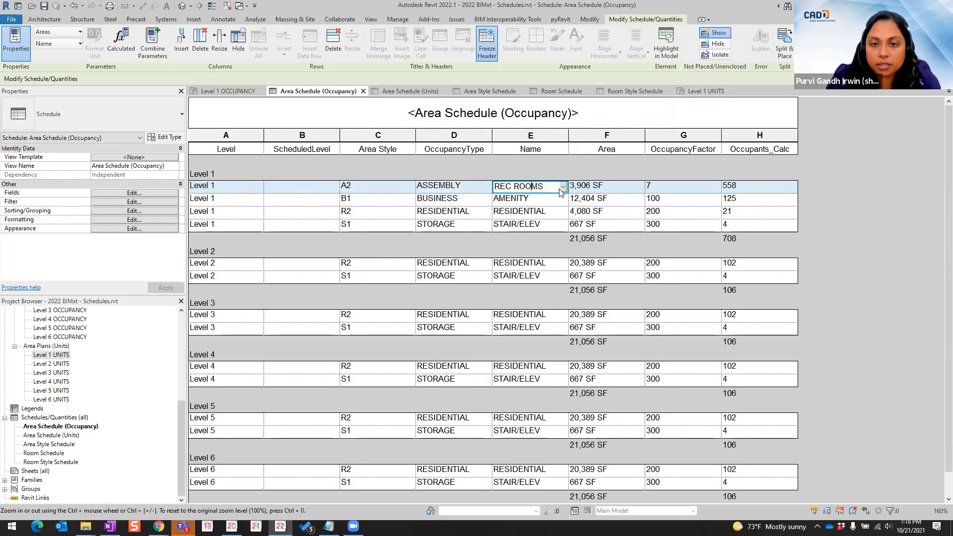
click(390, 192)
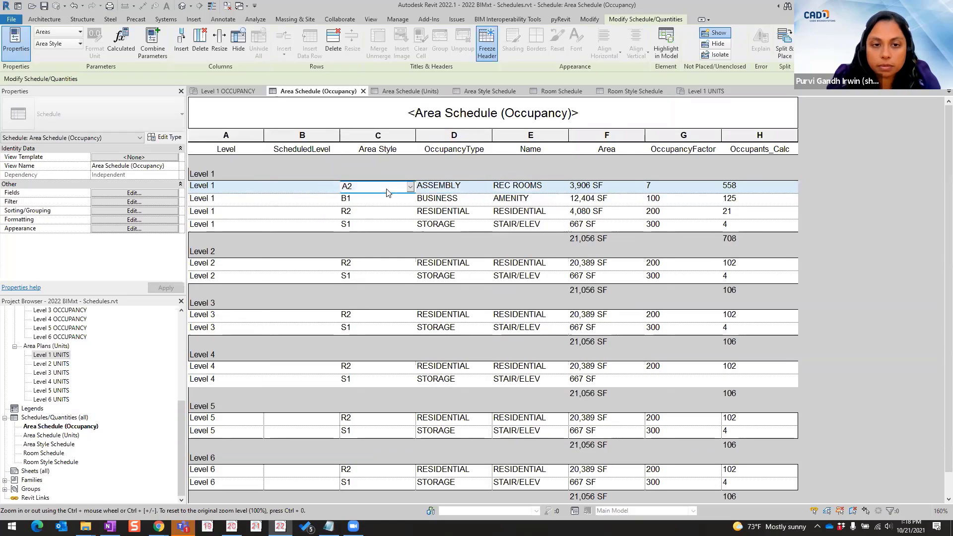
click(409, 189)
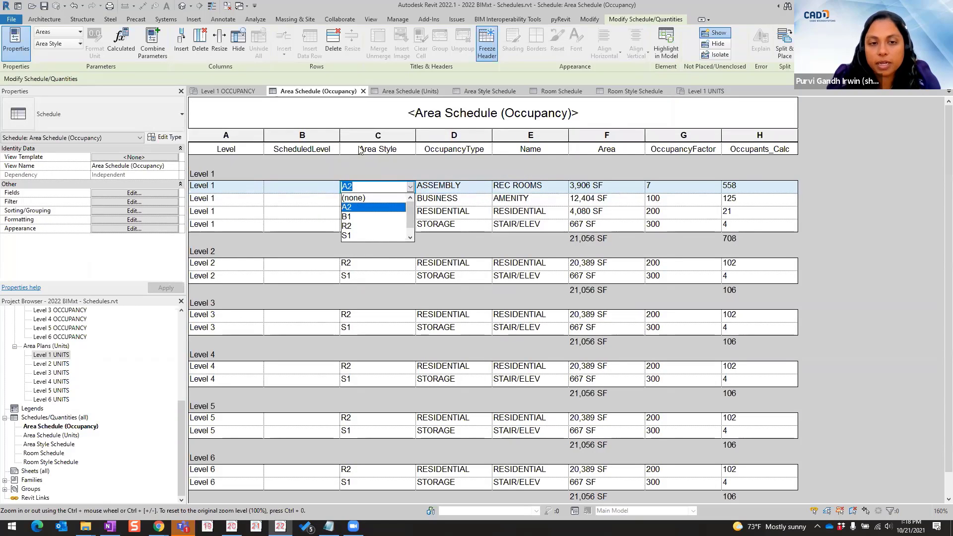
Step: Shade the entire Area Style column light red
click(374, 139)
click(512, 42)
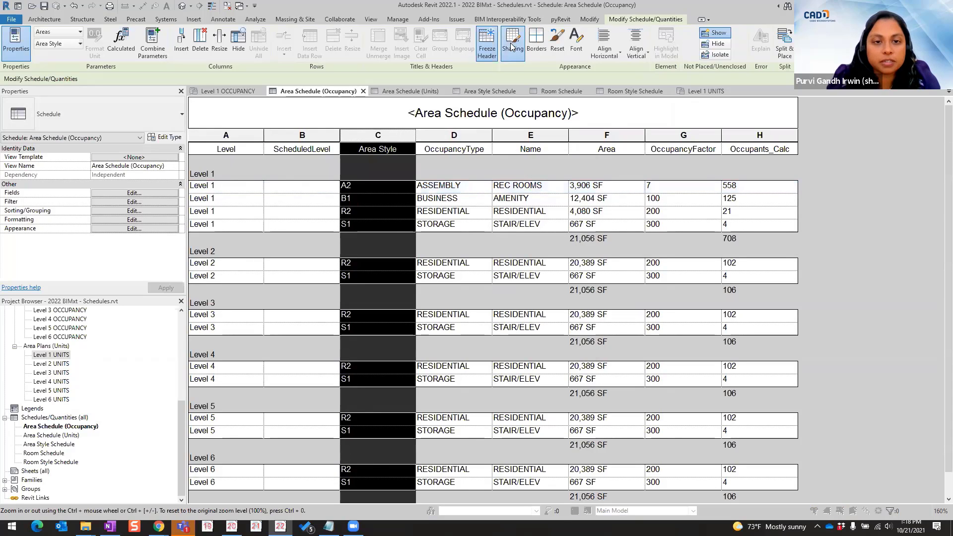
click(373, 189)
click(517, 346)
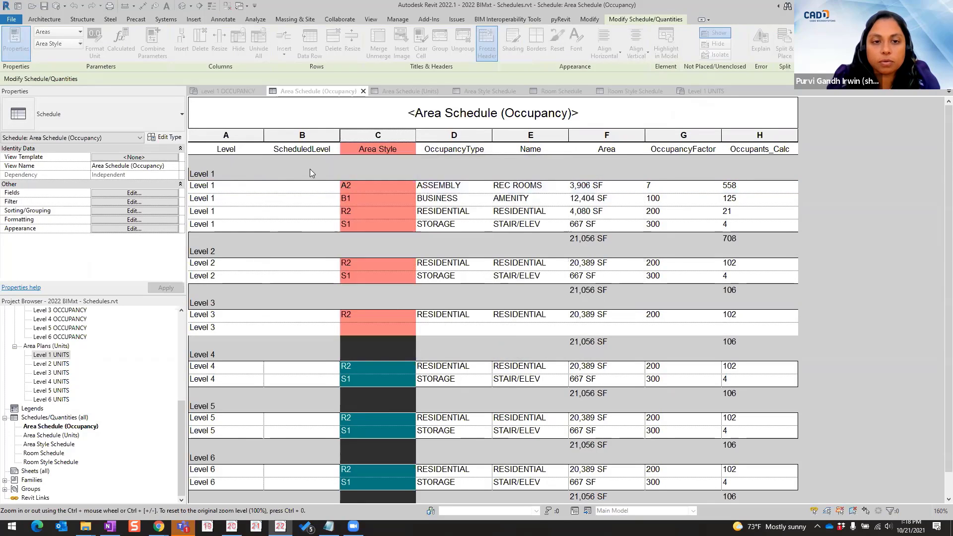
Step: Set the Area Style of the Level 1 AMENITY area to (none)
click(371, 197)
click(410, 199)
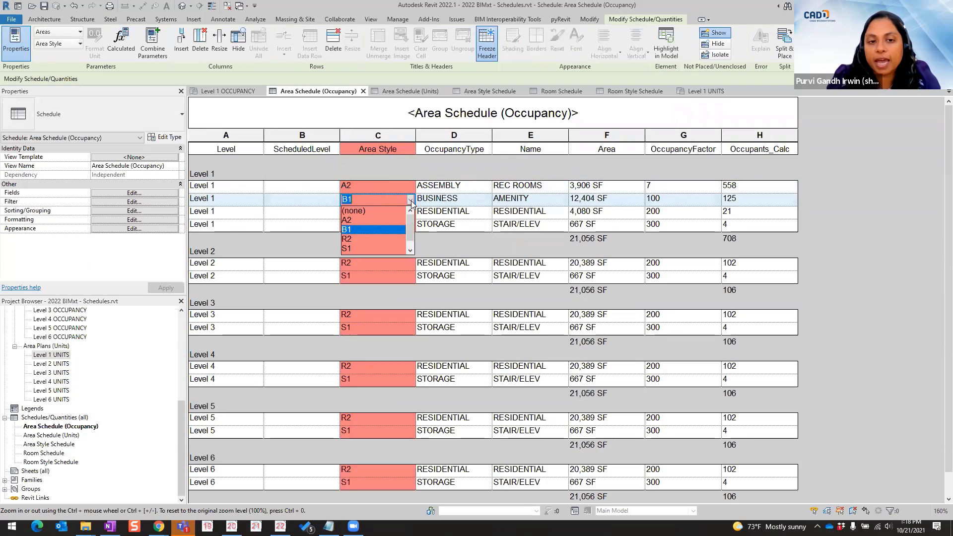
click(361, 212)
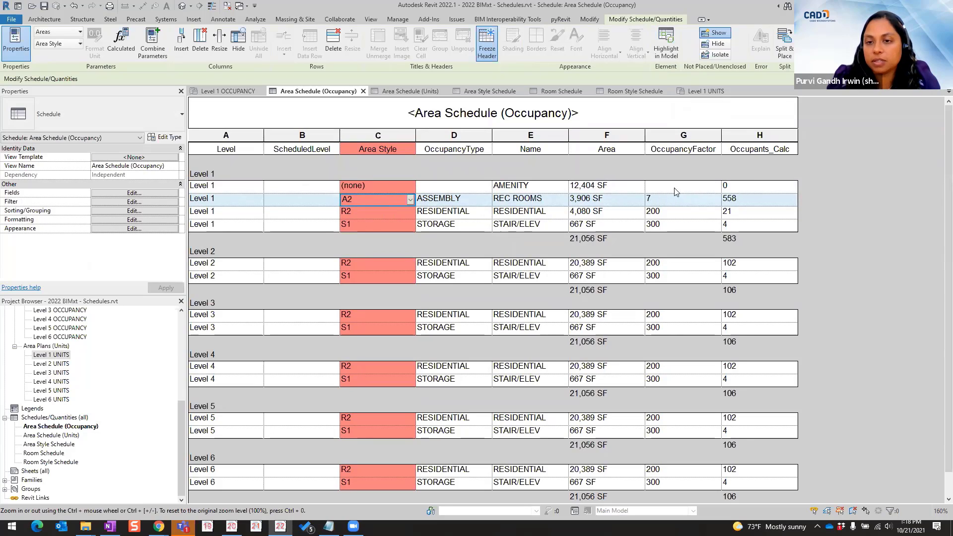
Step: Assign Area Style A2 to the Level 1 AMENITY area
click(406, 186)
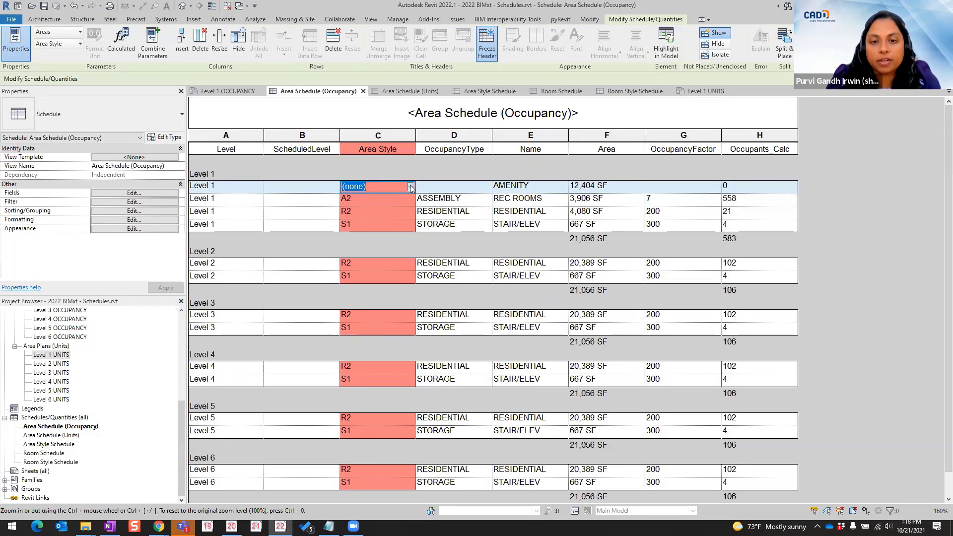
click(388, 191)
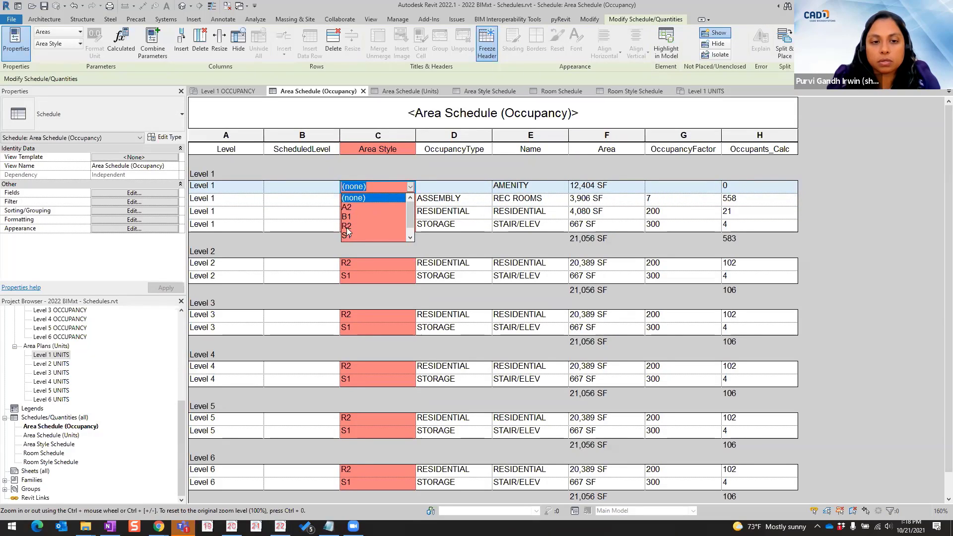
click(347, 207)
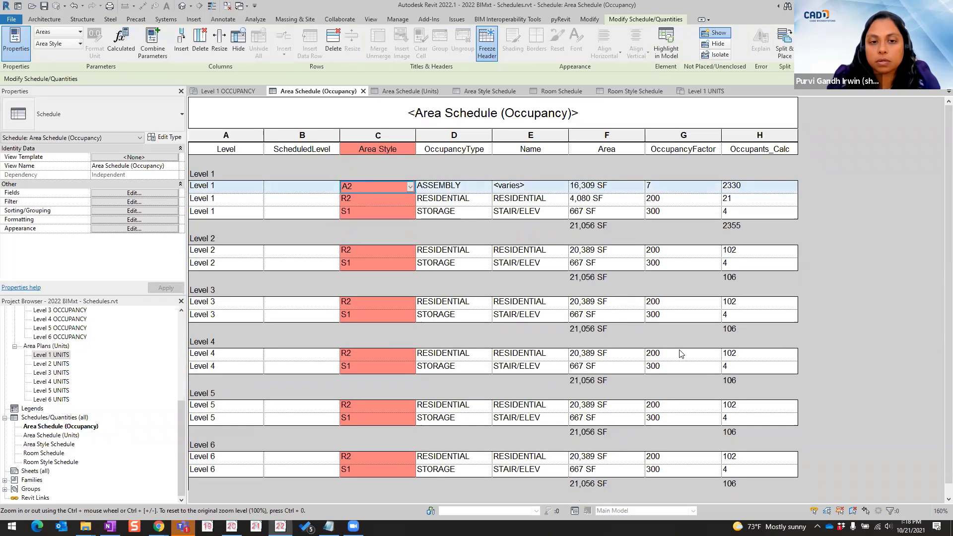
Step: Undo the last two Area Style changes on the Level 1 AMENITY area
click(409, 187)
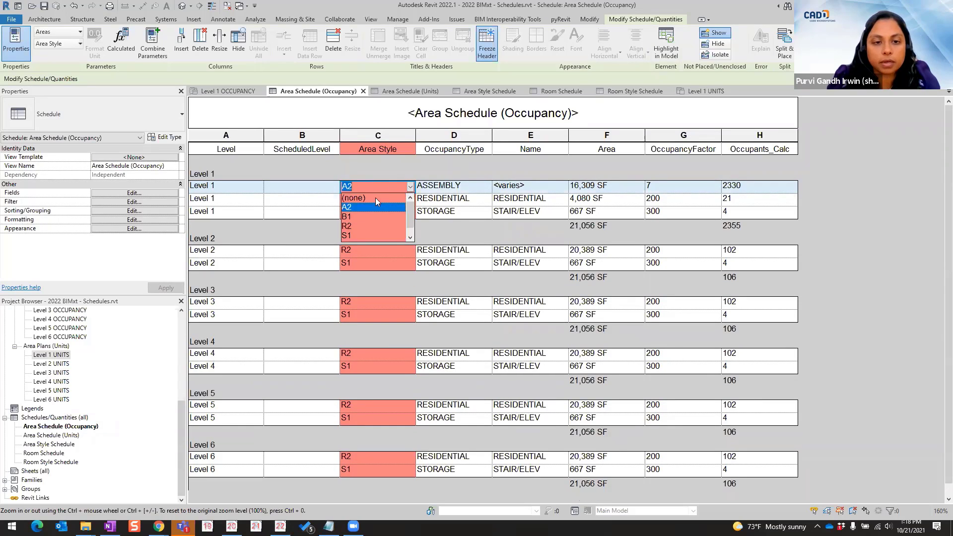
click(825, 208)
key(ctrl+z)
key(ctrl+z)
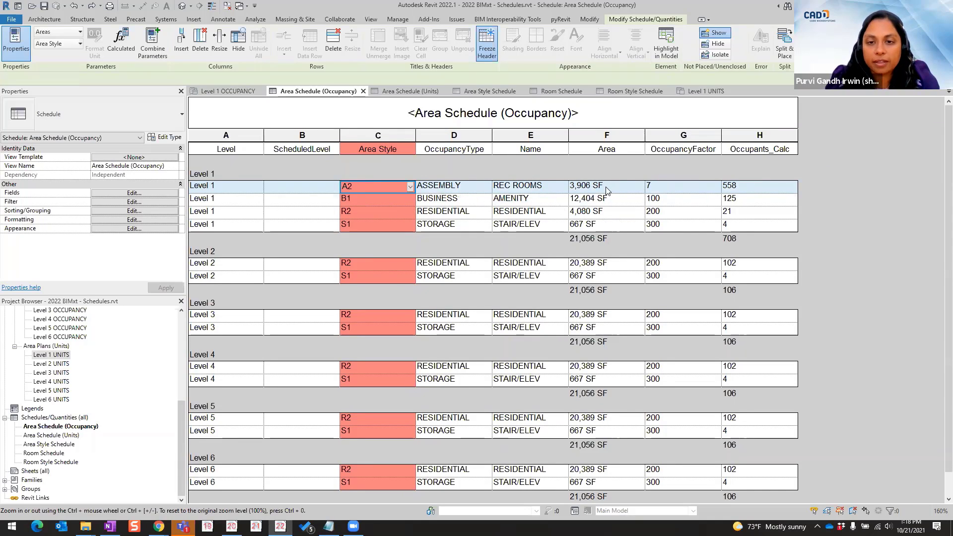
Step: Examine the Area, OccupancyFactor and Occupants_Calc values for the Level 1 REC ROOMS row
click(604, 189)
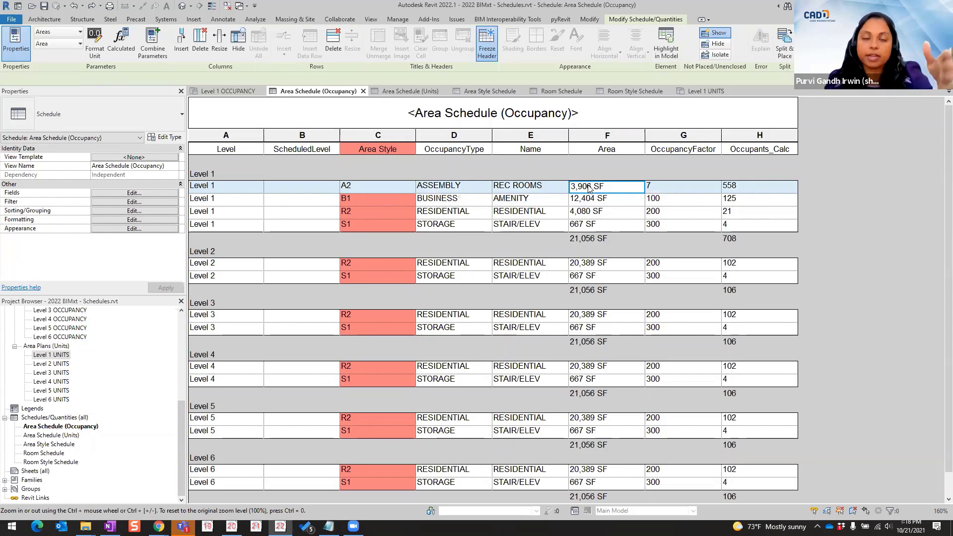
click(680, 188)
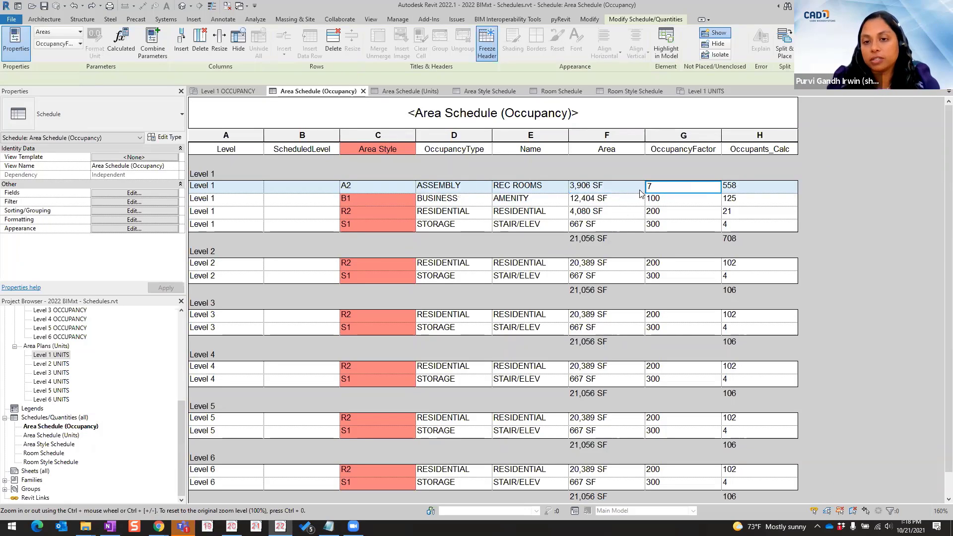
click(762, 135)
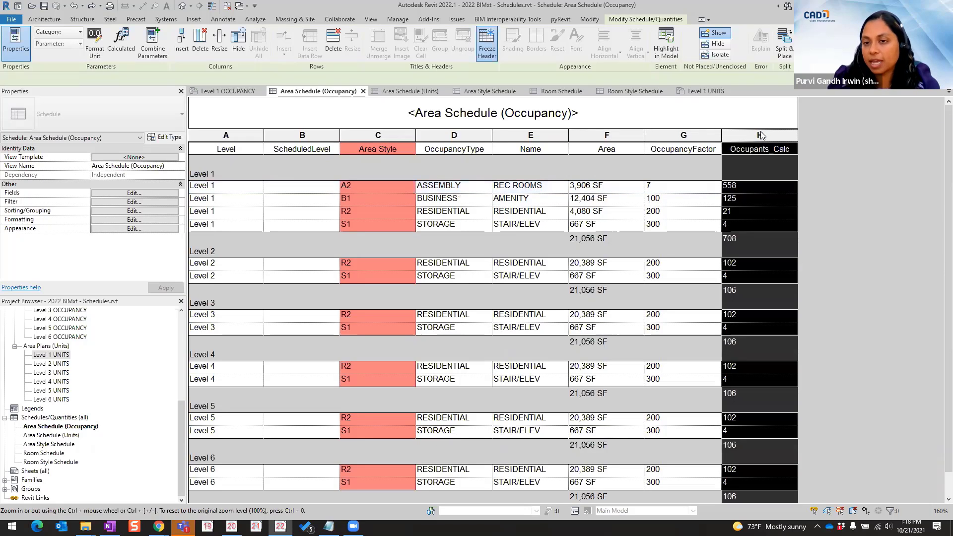
click(754, 187)
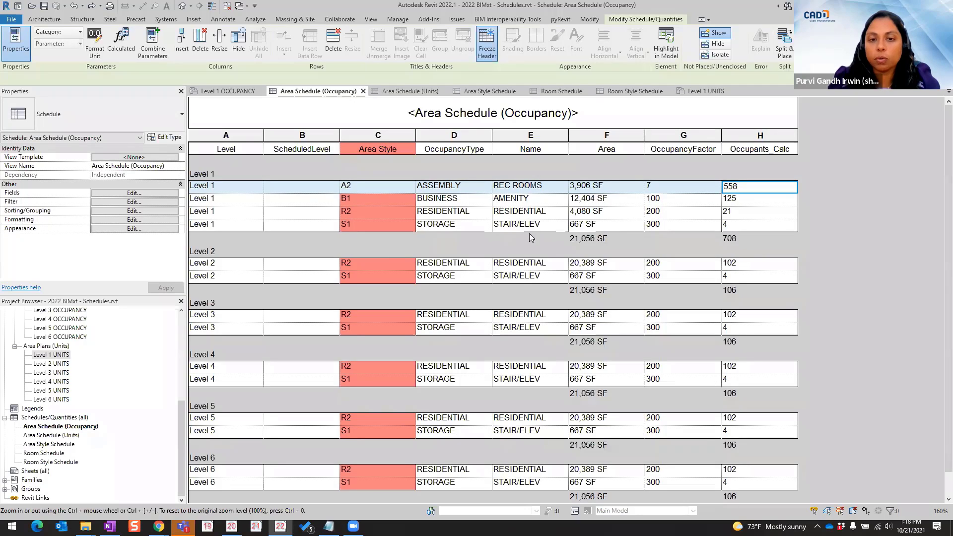
Step: Try Area Style R2 on the Level 1 AMENITY area, and undo the change
click(466, 201)
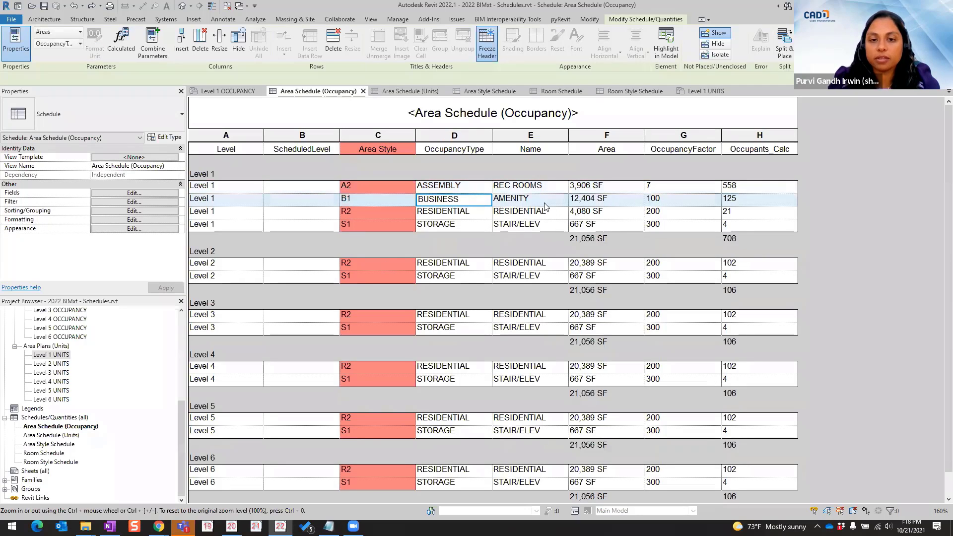
double_click(378, 199)
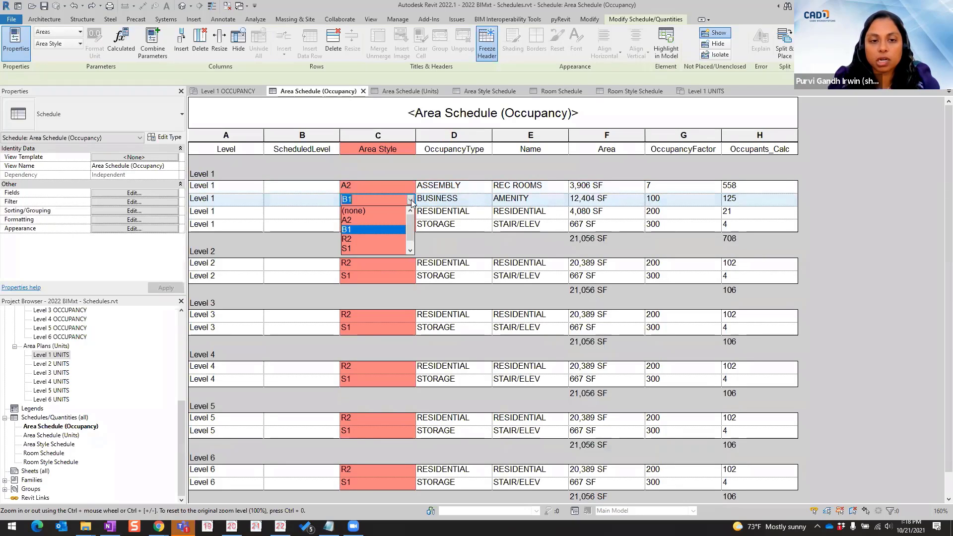
click(348, 240)
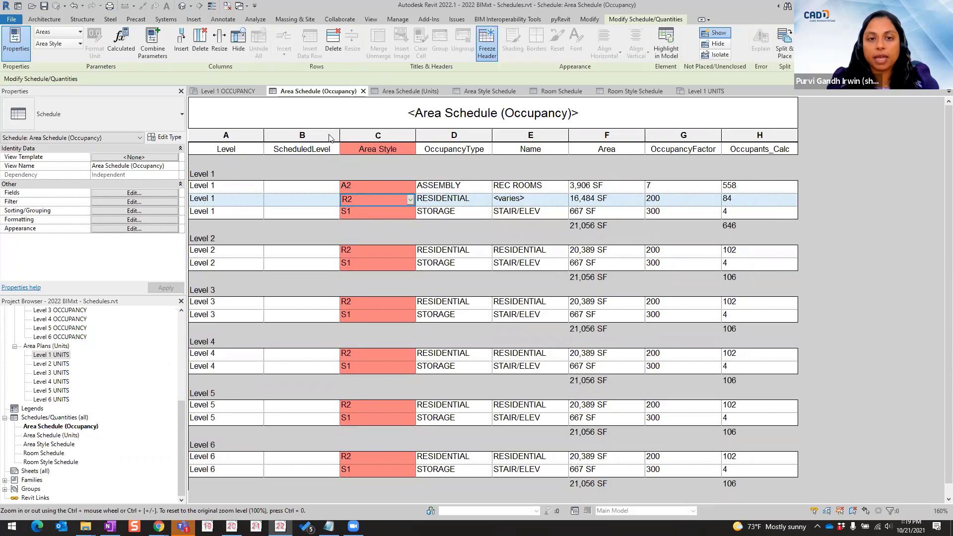
key(ctrl+z)
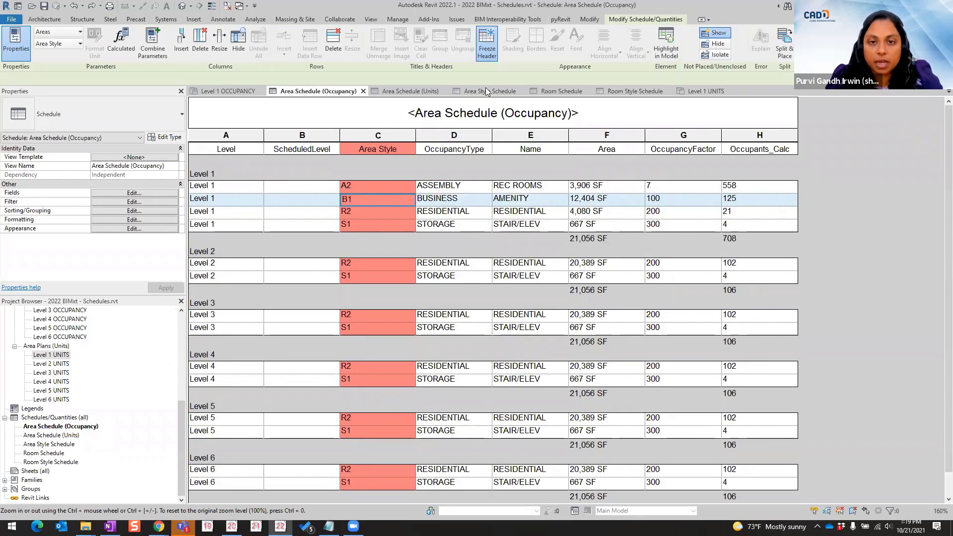
Step: Set the OccupancyFactor of the B1 BUSINESS key to 50 in the Area Style Schedule
key(ctrl+Tab)
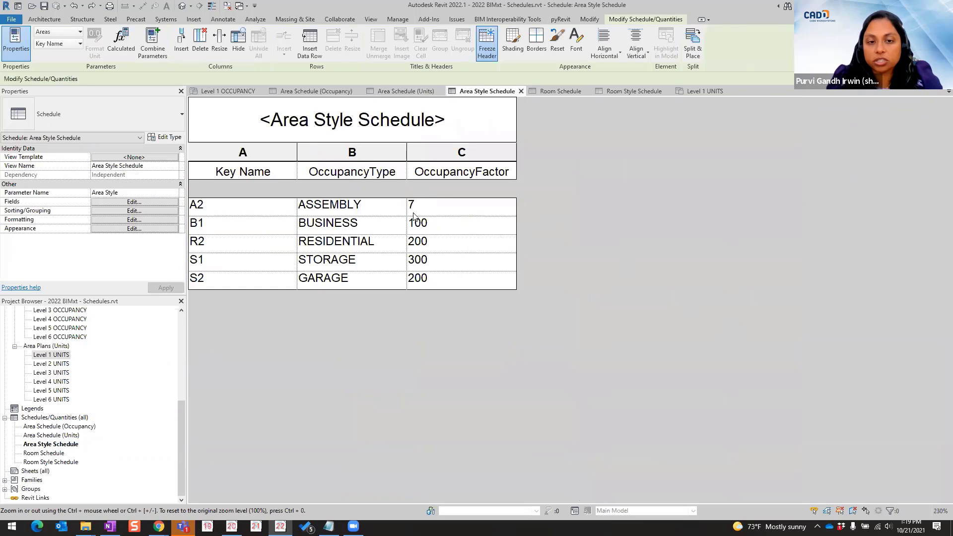
click(437, 226)
double_click(422, 226)
text(50)
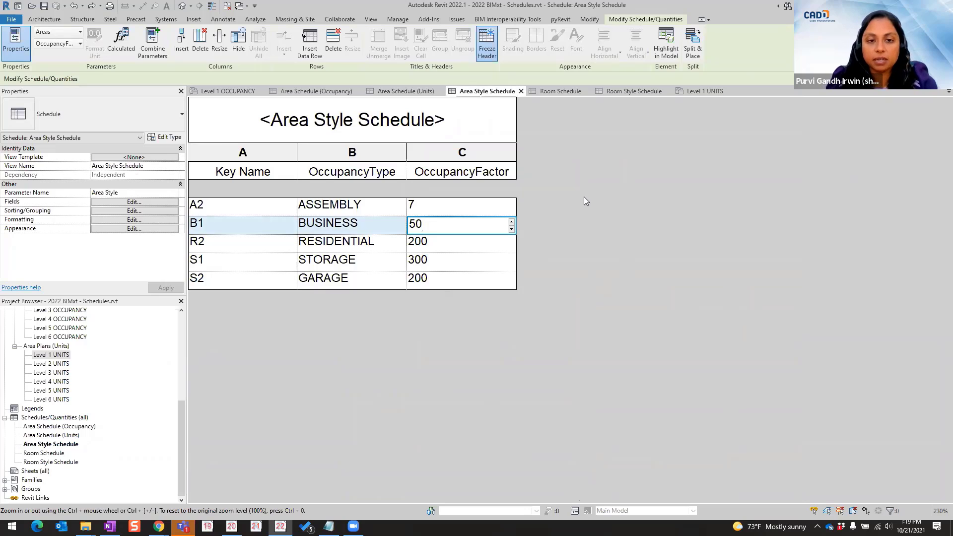
Step: Check the OccupancyFactor and Occupants_Calc values of the B1 AMENITY row in Area Schedule (Occupancy)
click(328, 92)
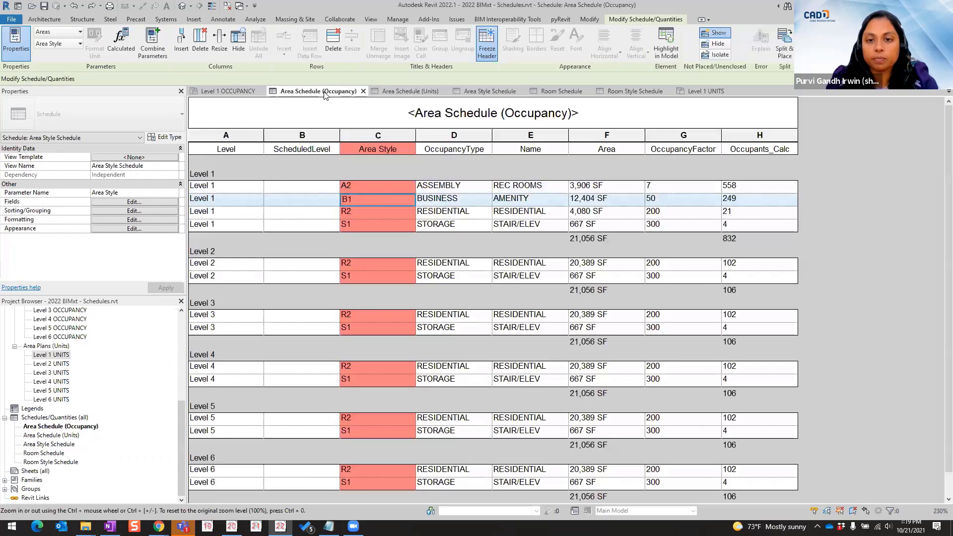
click(668, 200)
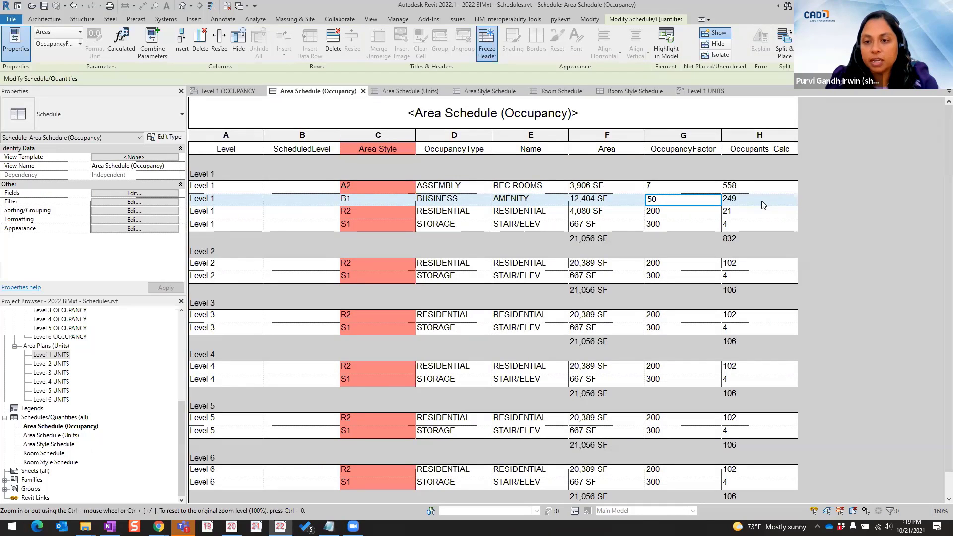
click(761, 201)
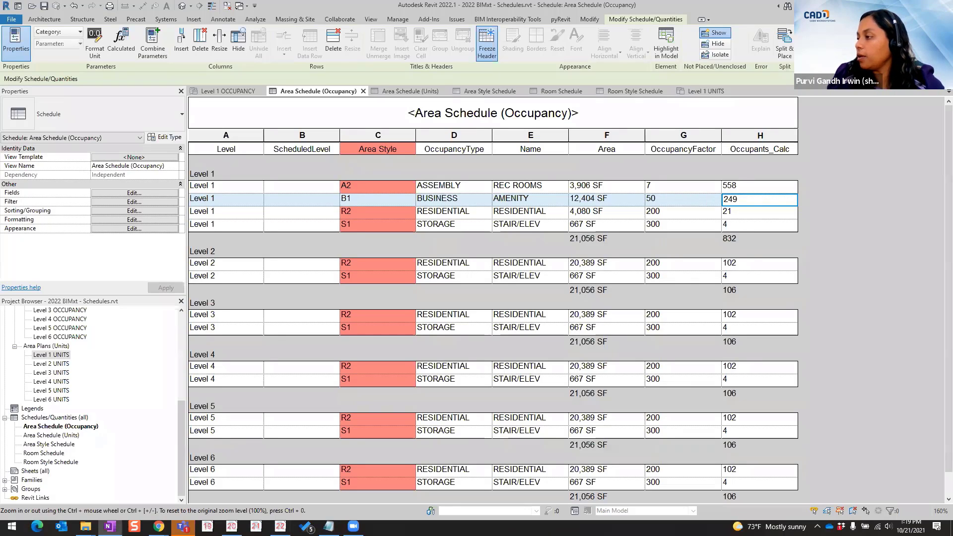
Step: Examine the RoomStyle and finish columns in Room Schedule, and compare them with the finishes per key in Room Style Schedule
click(546, 92)
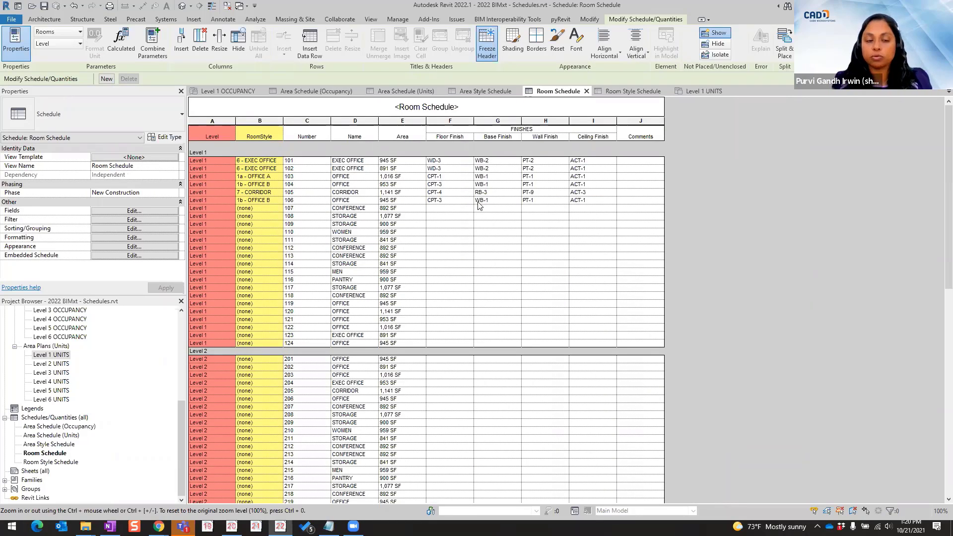
ctrl+scroll(304, 177, up, 4)
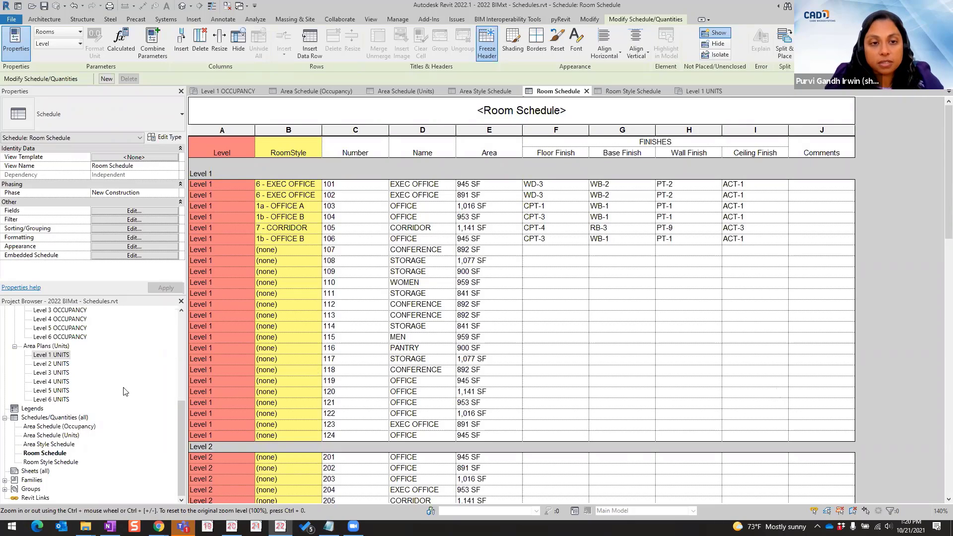
click(300, 130)
click(296, 218)
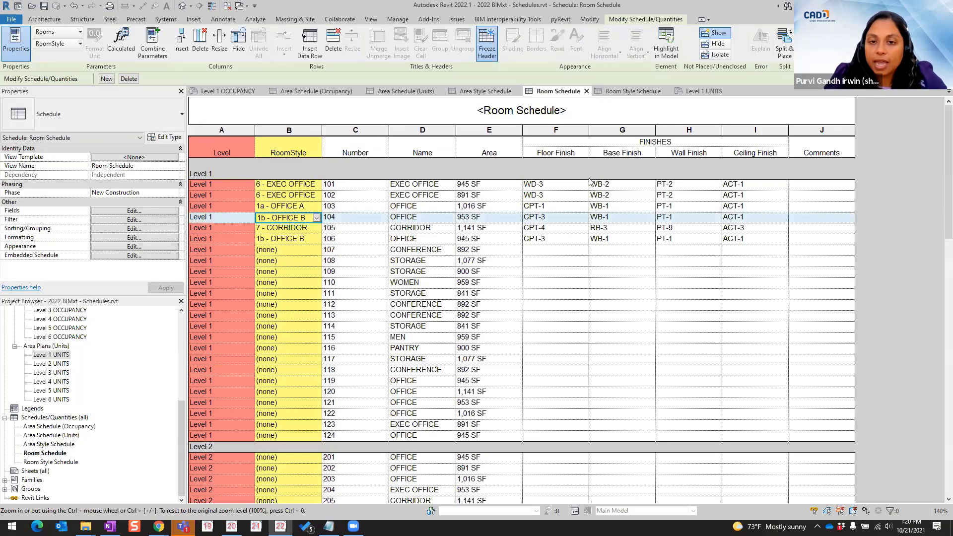
click(634, 91)
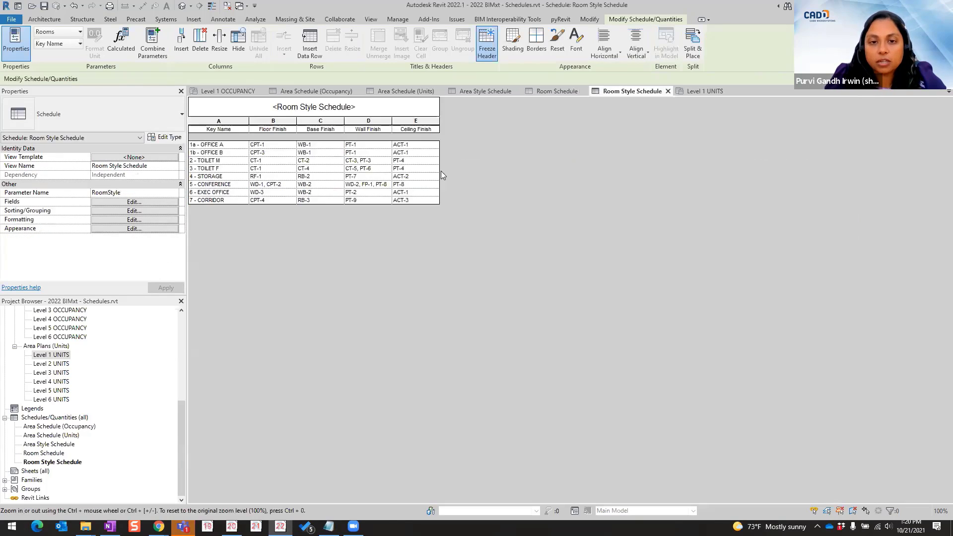
ctrl+scroll(268, 191, up, 3)
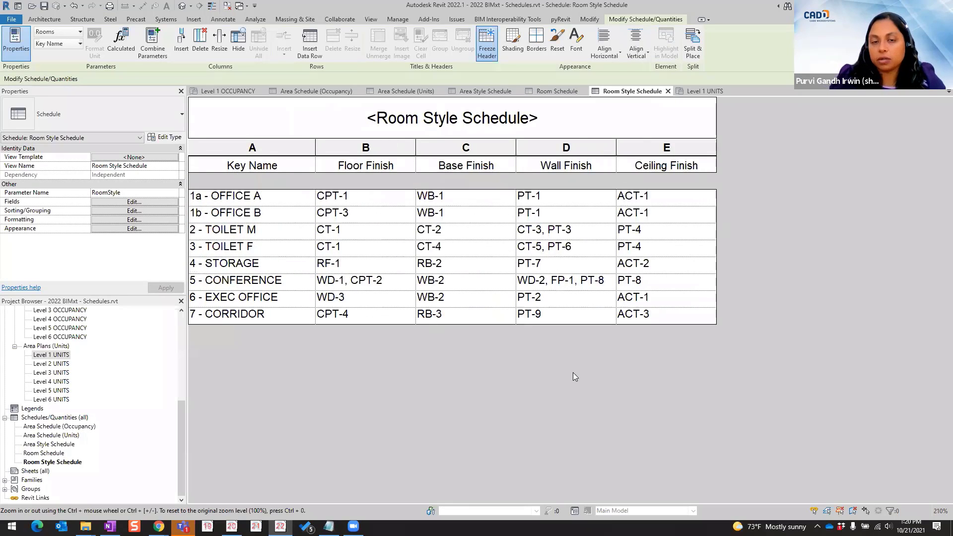
Step: Assign the 5 - CONFERENCE room style to room 107 in Room Schedule
click(542, 100)
click(558, 92)
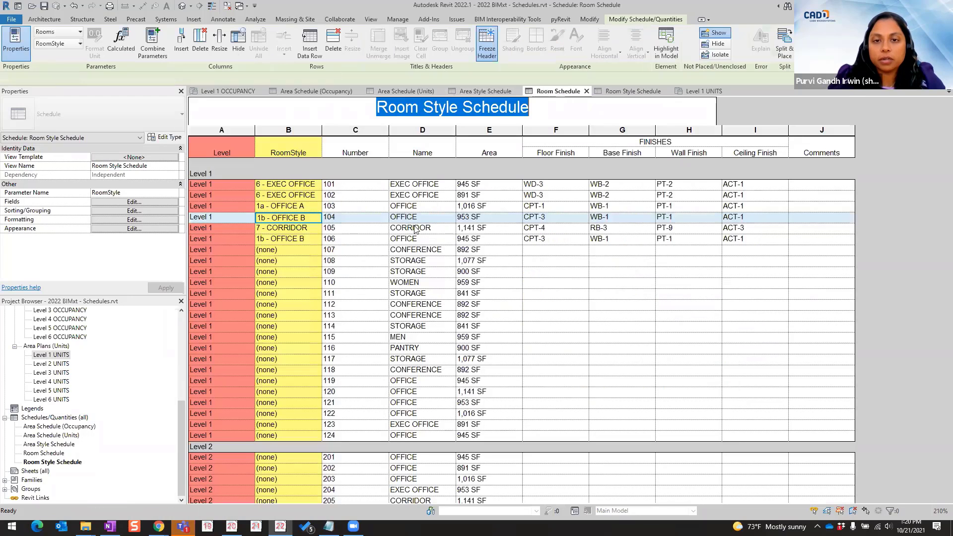
click(293, 250)
click(317, 250)
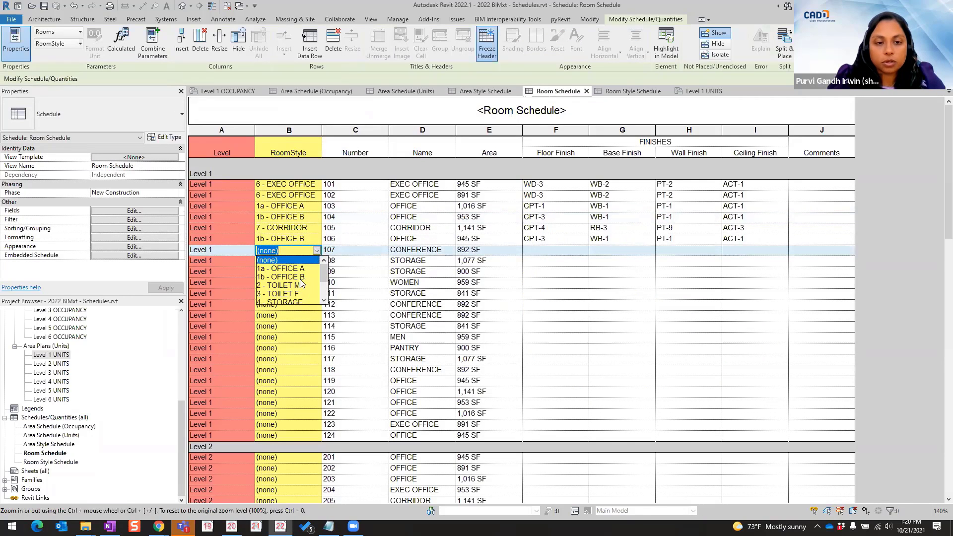
scroll(301, 284, down, 2)
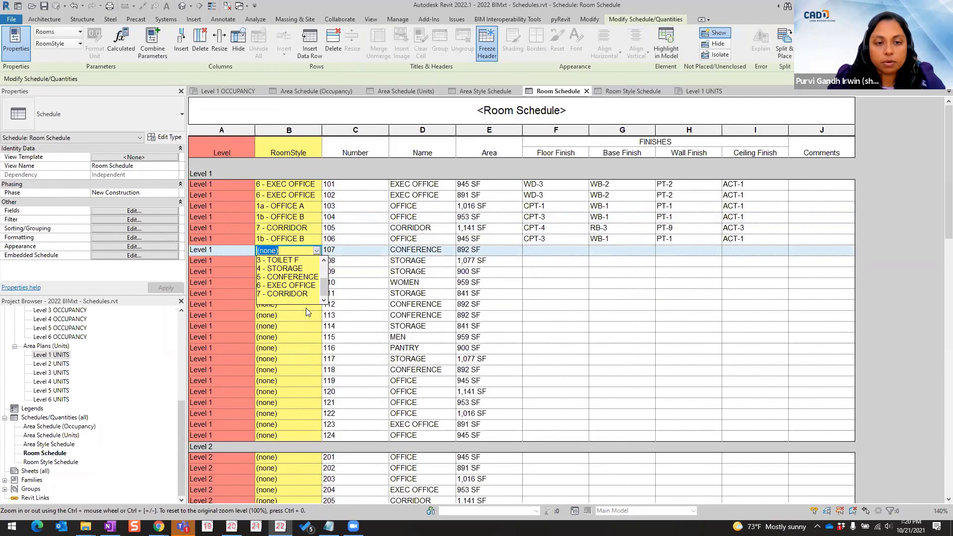
click(298, 279)
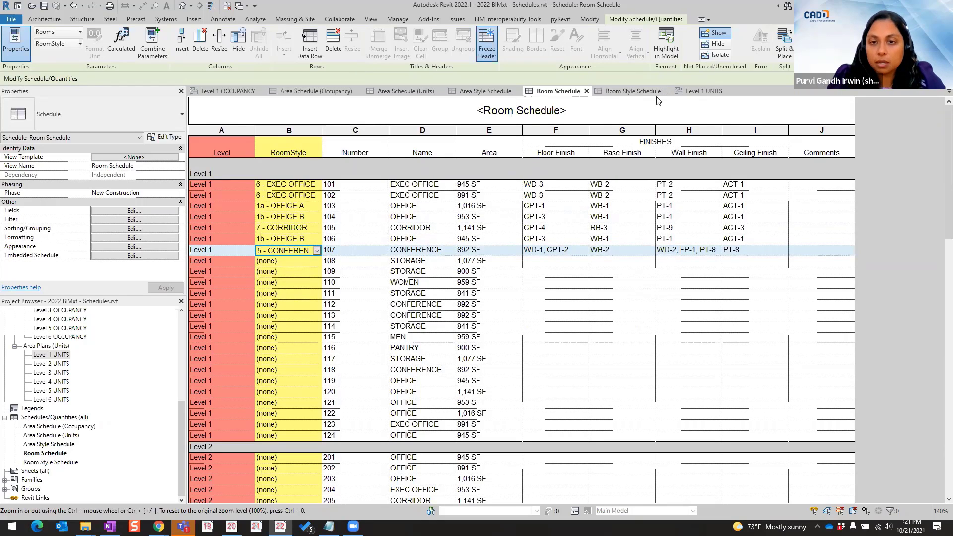
Step: Set the Ceiling Finish of the 5 - CONFERENCE key to PT-12 in Room Style Schedule, and check room 107's ceiling finish in Room Schedule
click(640, 92)
click(642, 282)
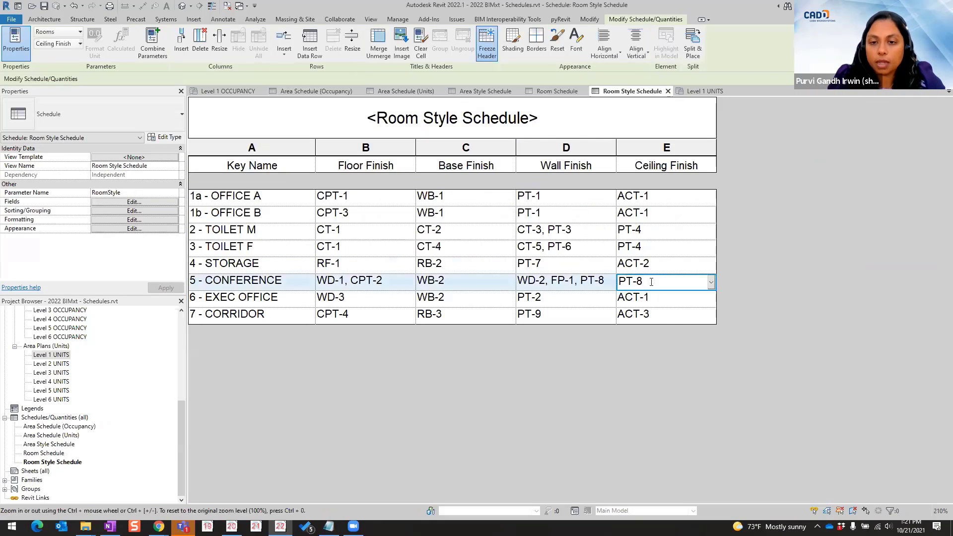
drag(642, 282, 700, 290)
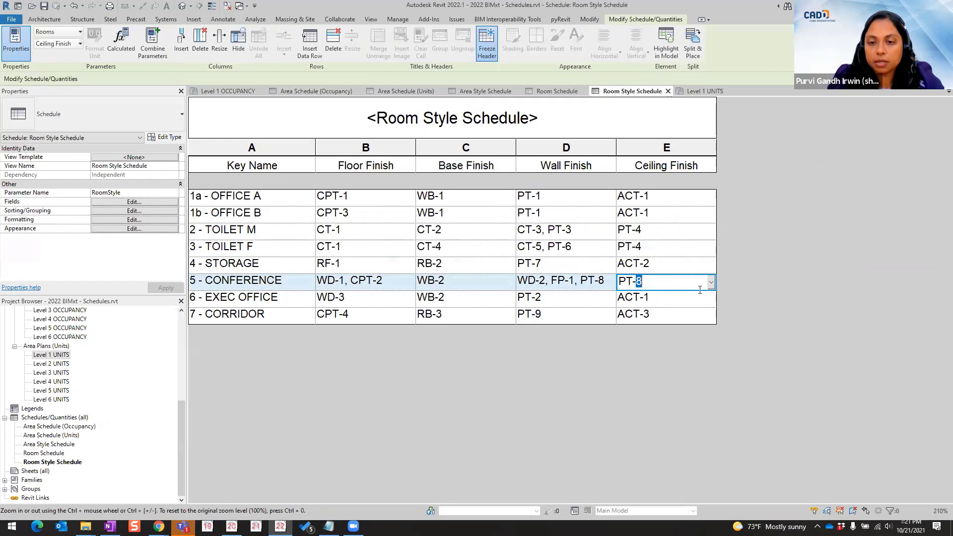
text(12)
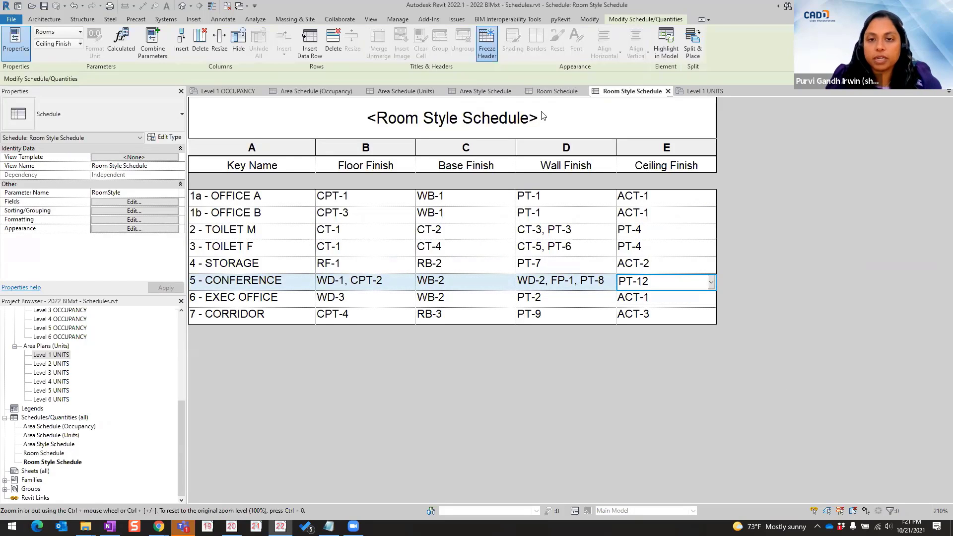
click(556, 91)
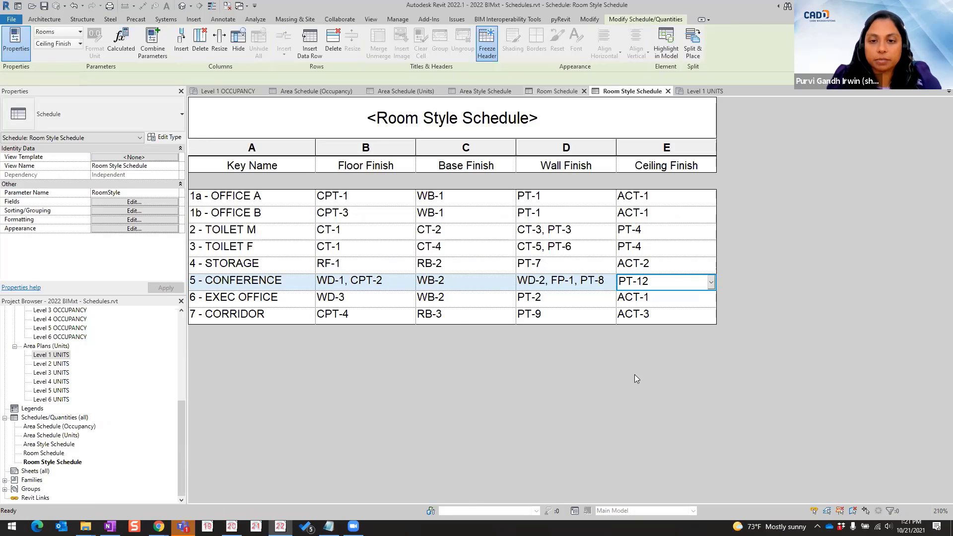
click(751, 250)
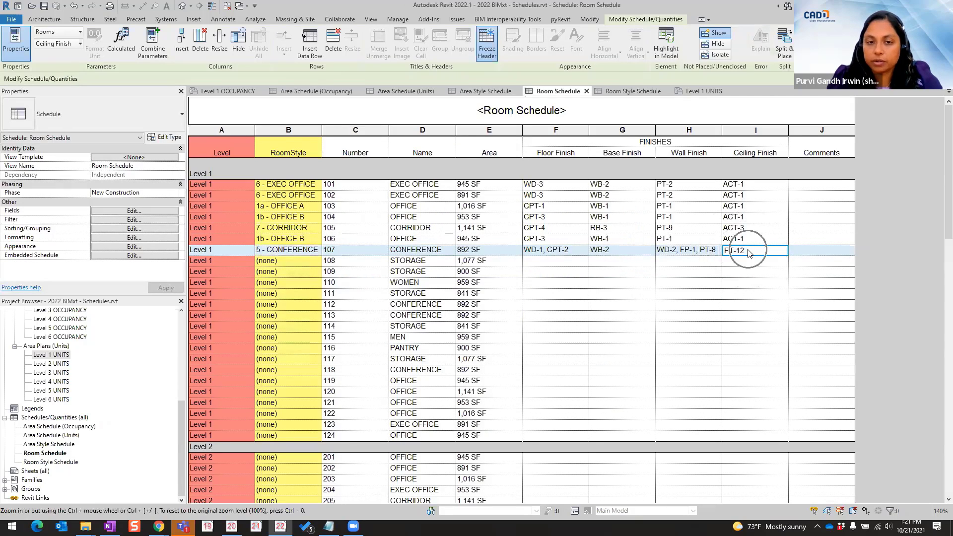
Step: Assign the 5 - CONFERENCE room style to room 112 and check its Ceiling Finish
click(314, 305)
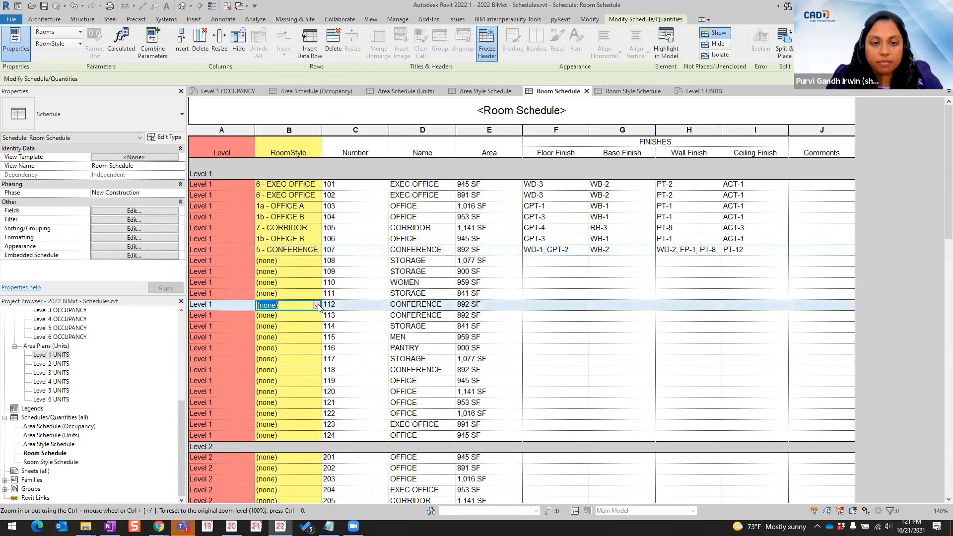
click(317, 305)
scroll(287, 343, down, 2)
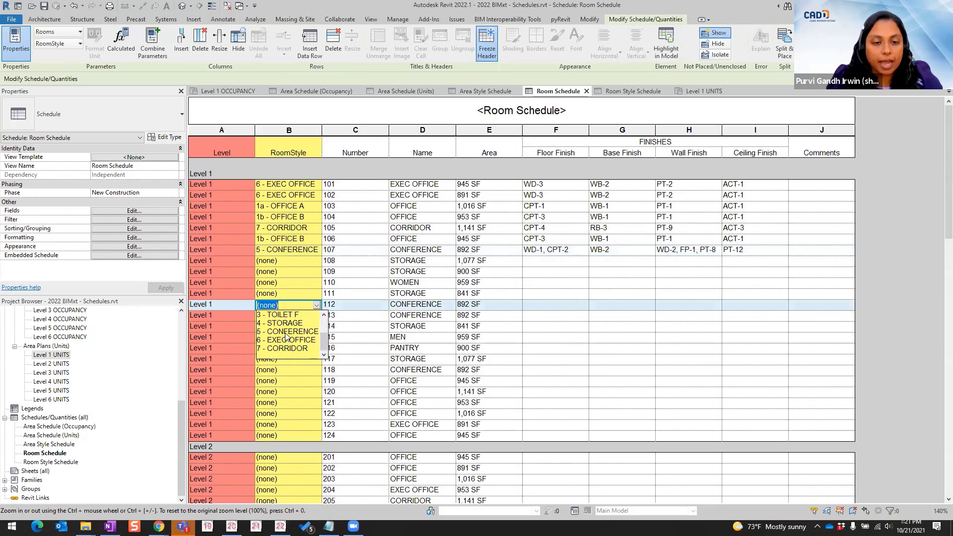
click(284, 332)
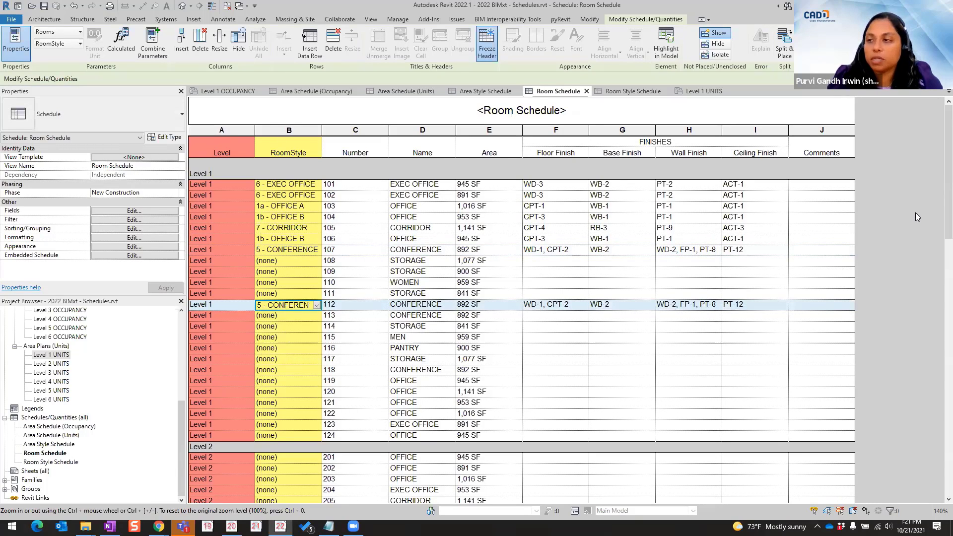
click(758, 307)
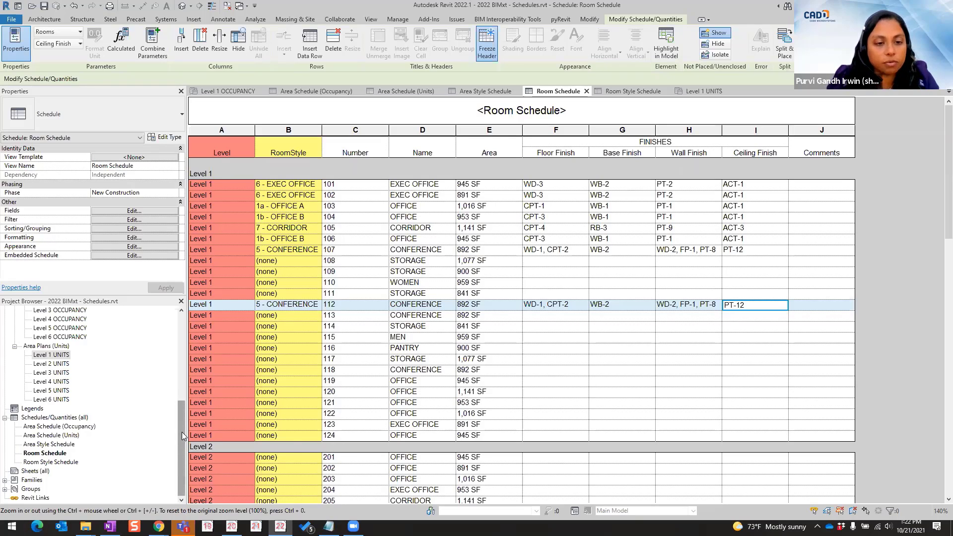
Step: Copy the EXEC OFFICE room 401 with its tag from the Level 4 floor plan, and go to the Level 5 floor plan
drag(185, 422, 184, 337)
double_click(42, 364)
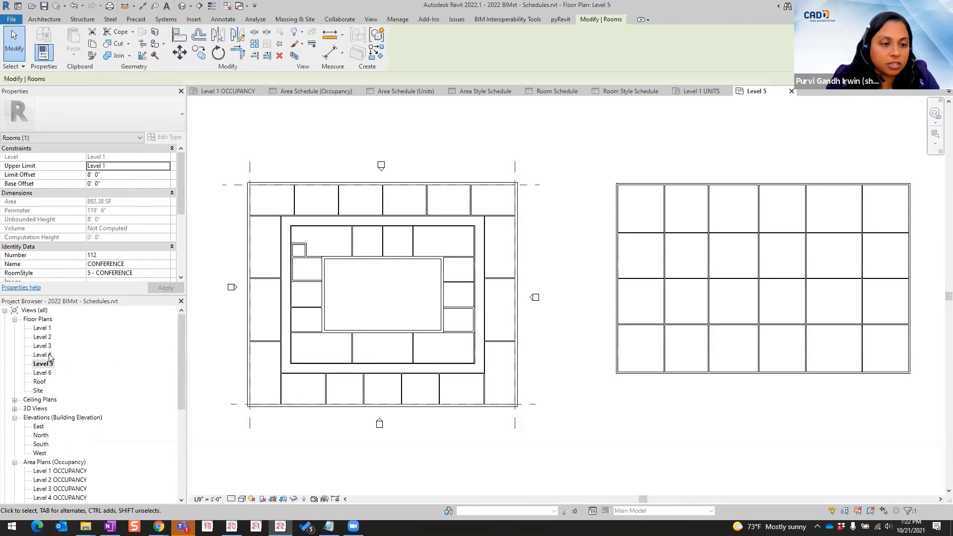
click(49, 355)
double_click(49, 356)
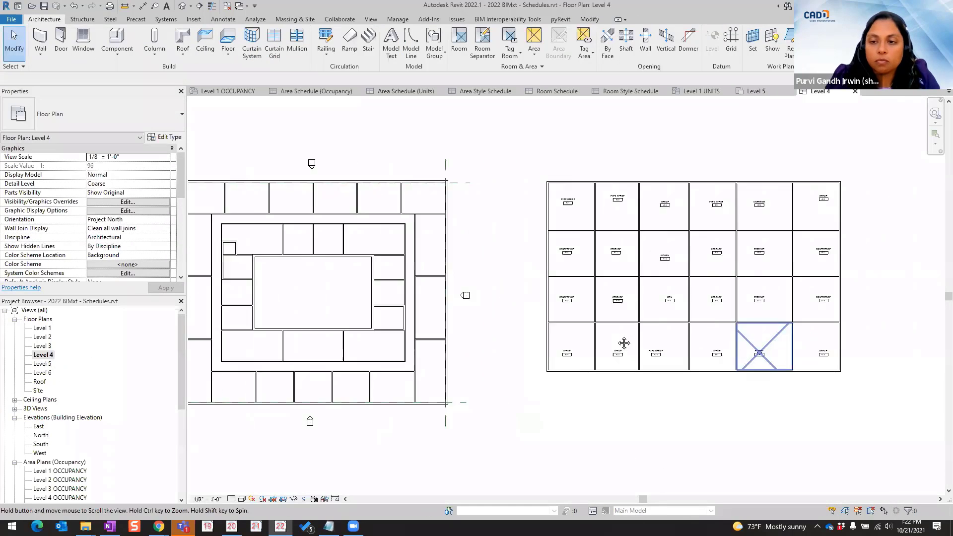
scroll(422, 248, up, 3)
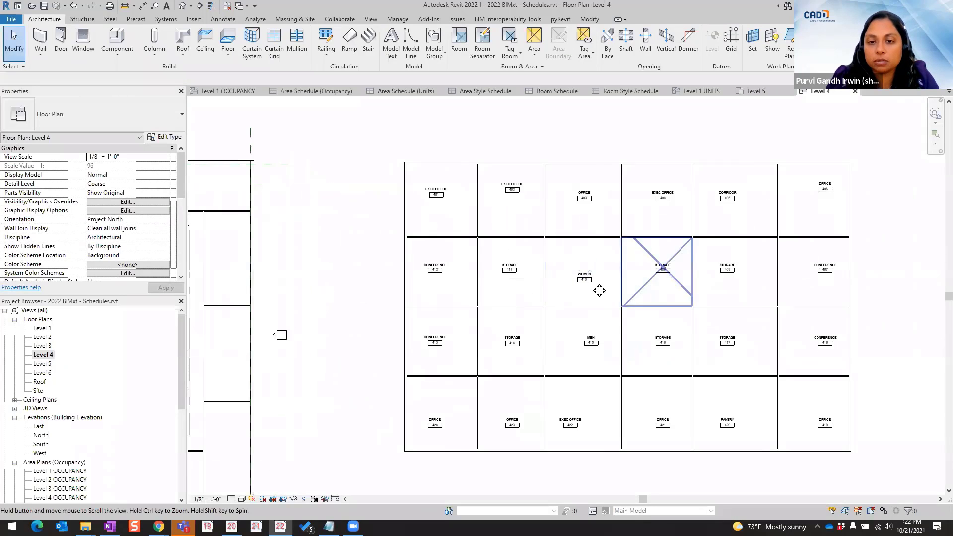
scroll(610, 268, up, 1)
scroll(437, 208, up, 3)
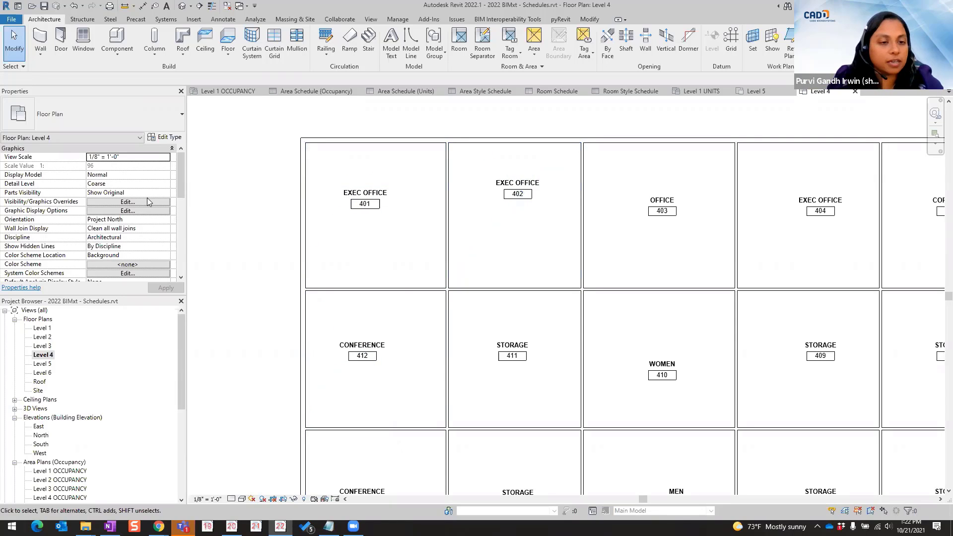
drag(258, 120, 489, 318)
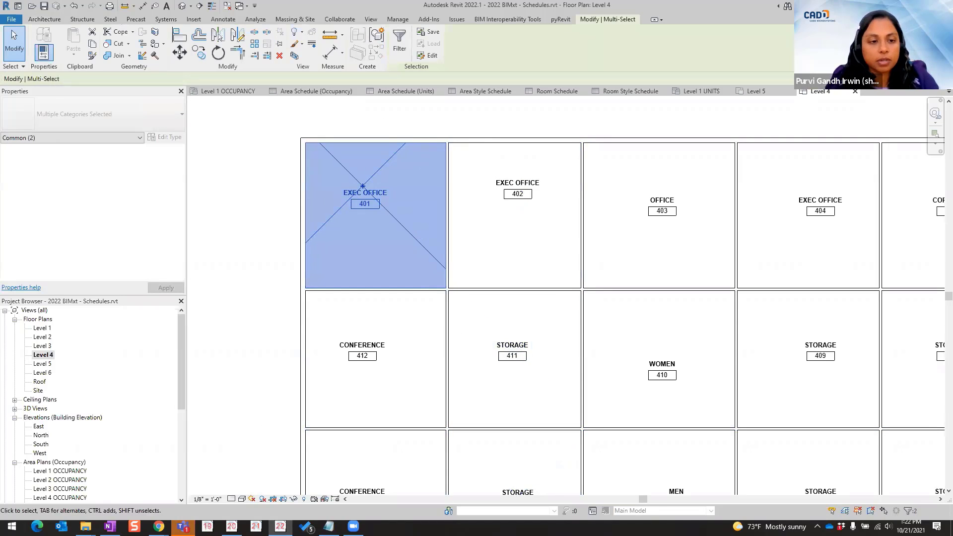
double_click(50, 364)
middle_drag(762, 227, 560, 260)
scroll(454, 246, up, 3)
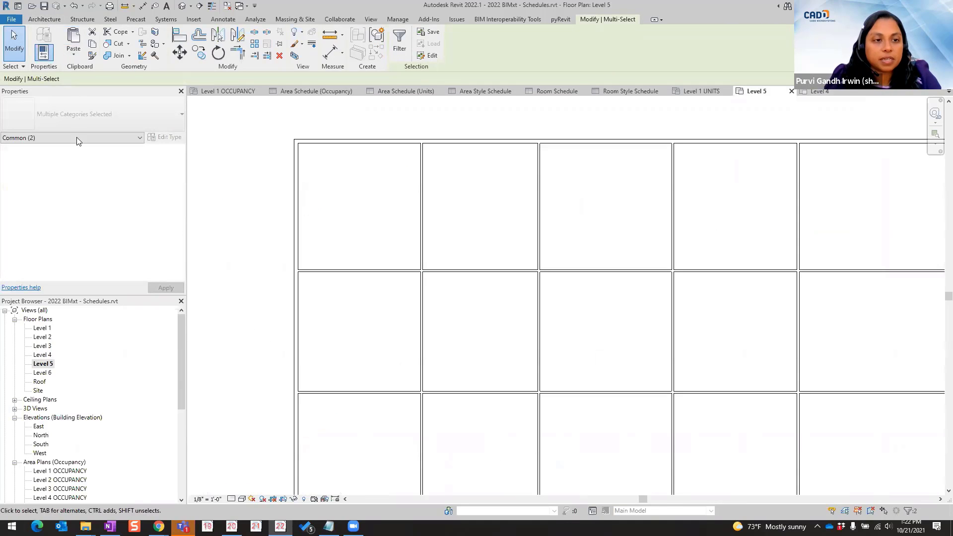
Step: Try to paste the copied room and tag aligned to the same place
click(75, 55)
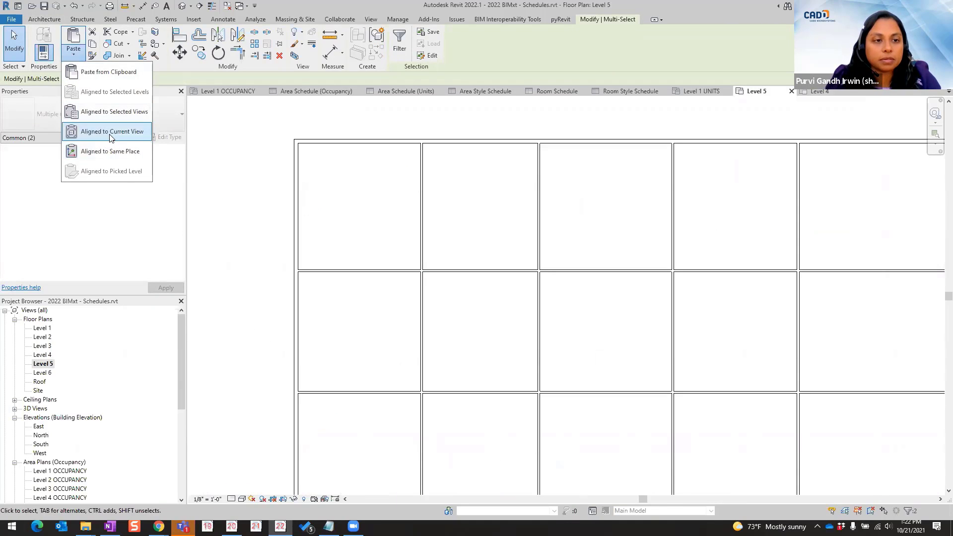
click(108, 151)
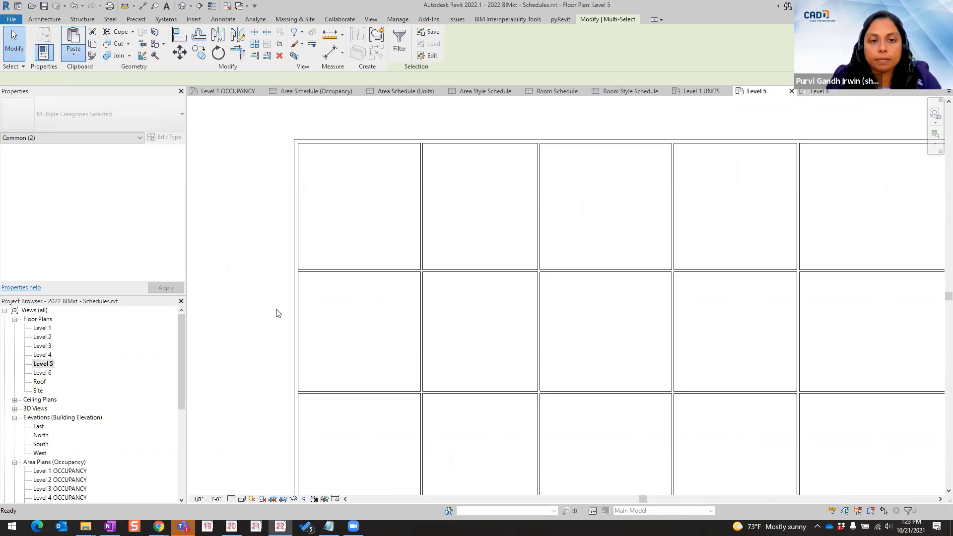
click(902, 502)
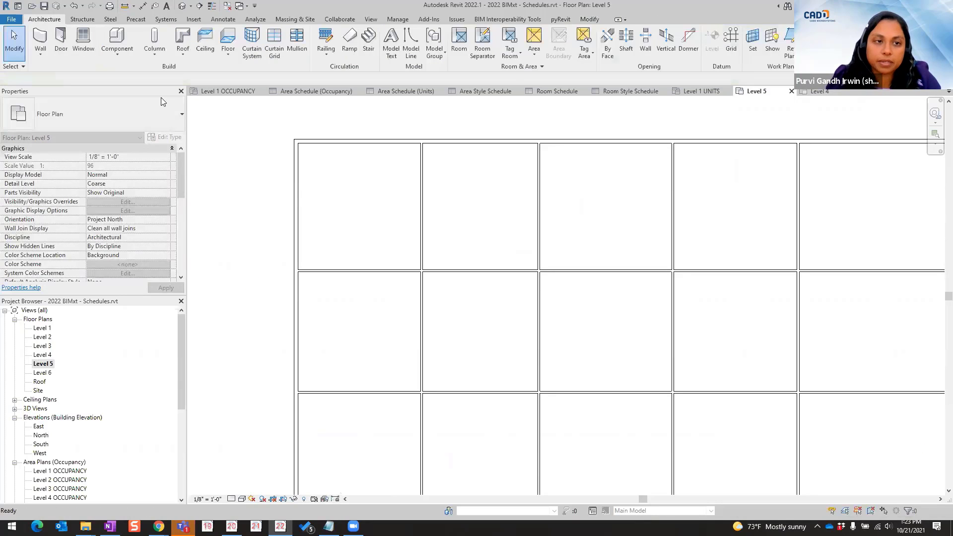
Step: Paste the copied EXEC OFFICE room and tag into the Level 5 floor plan, aligned to the current view
click(590, 19)
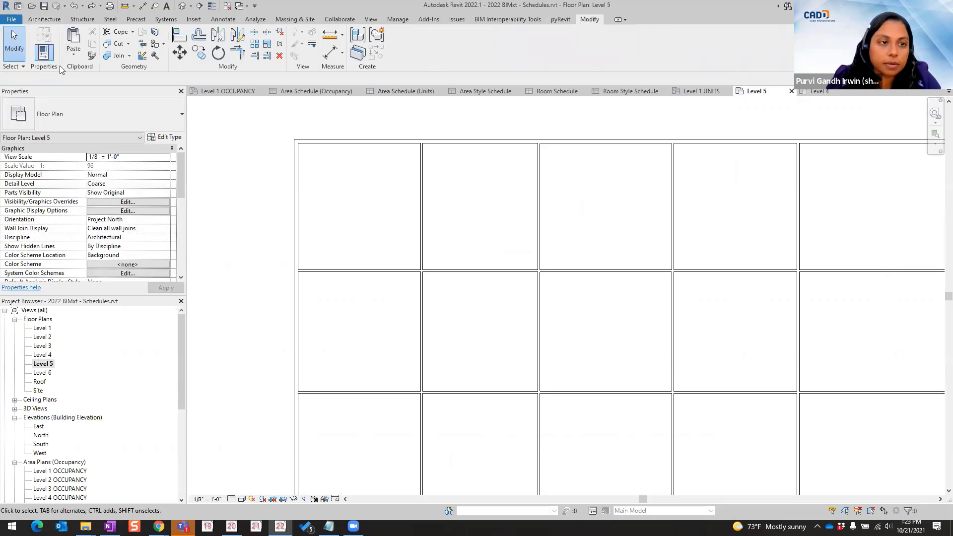
click(74, 49)
click(122, 133)
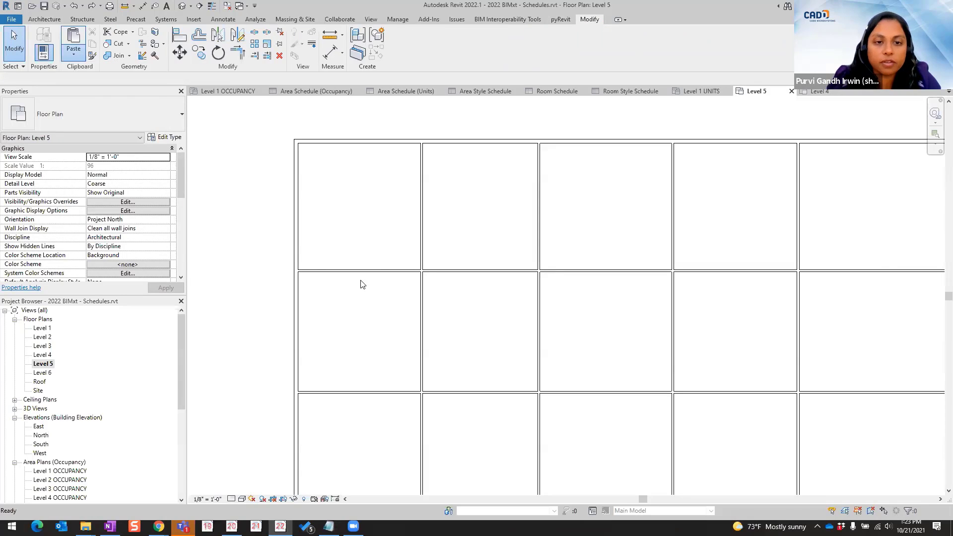
click(240, 198)
Step: Change the room number in the pasted EXEC OFFICE tag on Level 5 to 501
scroll(271, 170, up, 3)
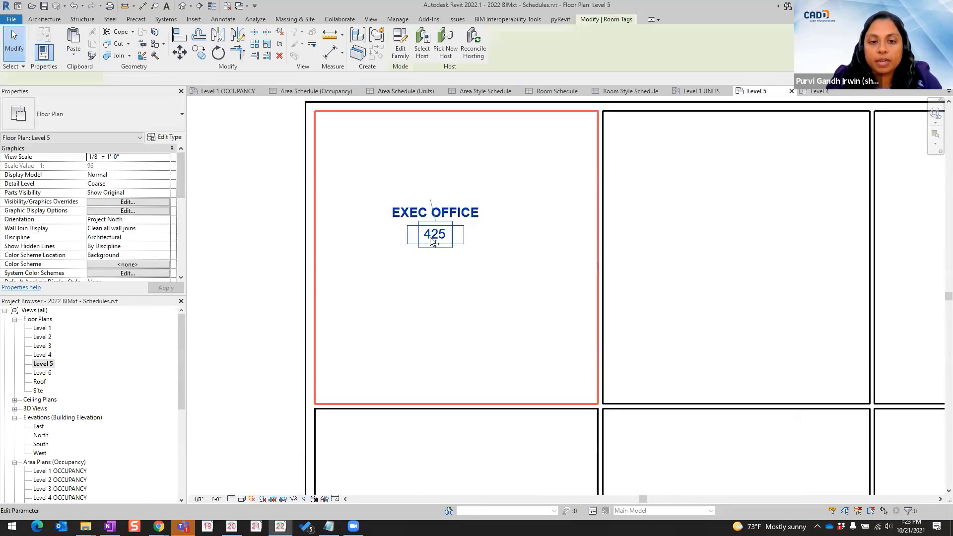
click(432, 241)
click(452, 235)
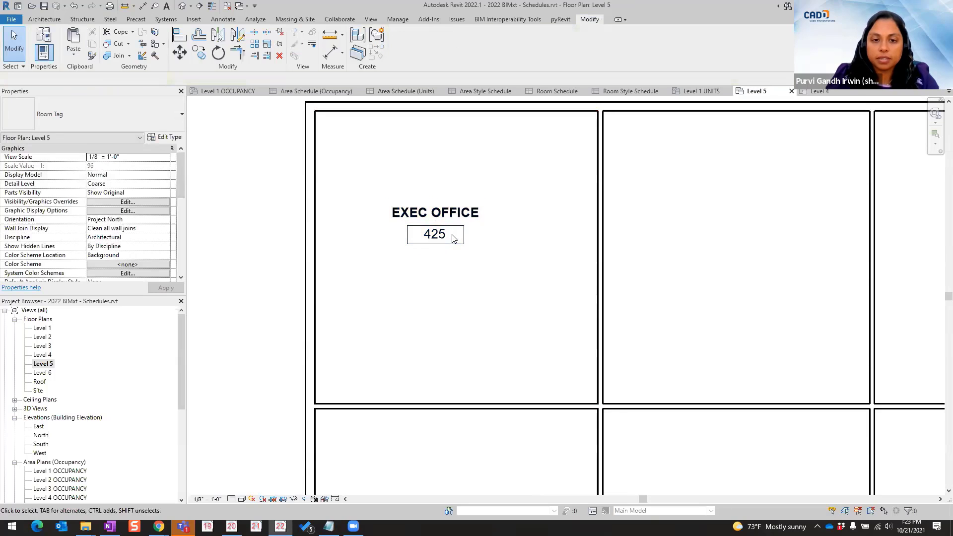
click(443, 233)
text(501)
key(Return)
click(463, 304)
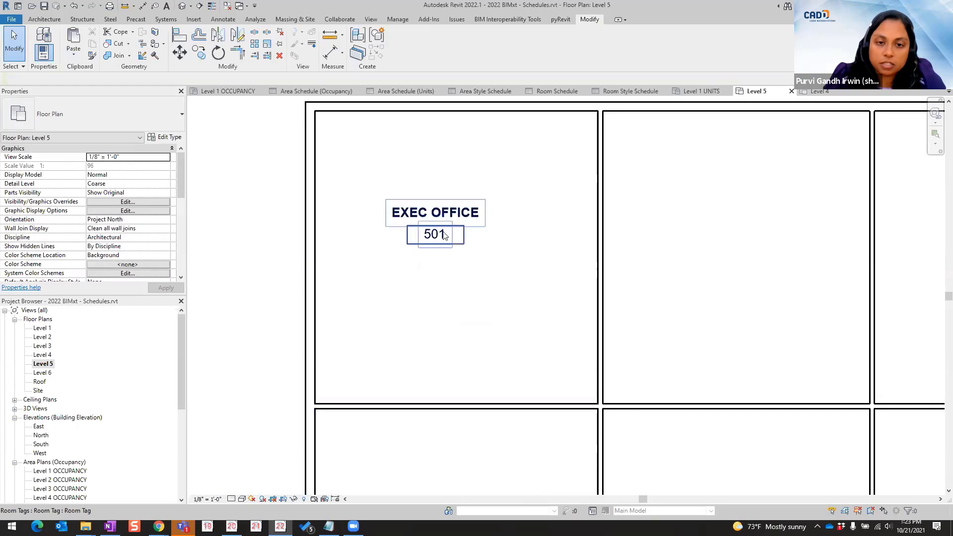
Step: Select all the rooms and tags on the Level 4 floor plan except EXEC OFFICE 401
scroll(372, 151, down, 2)
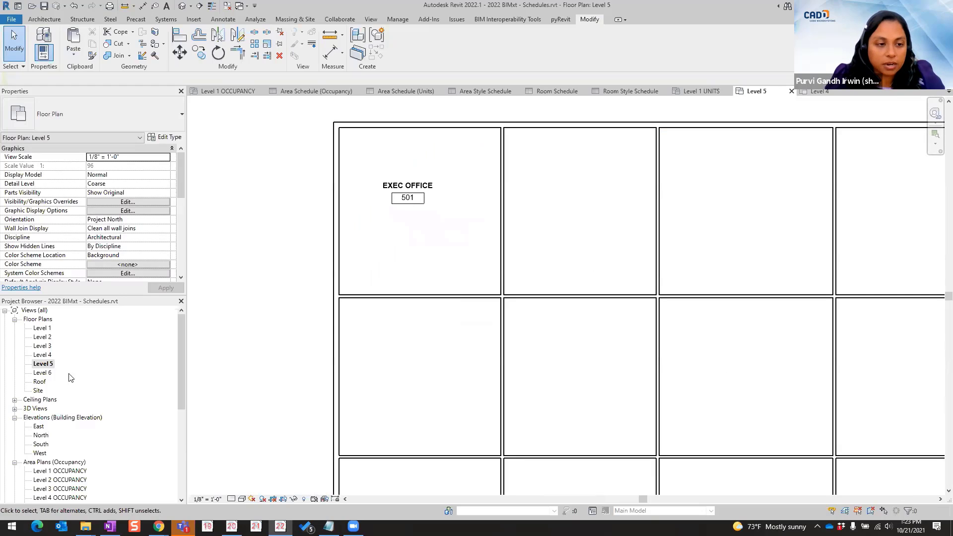
click(42, 355)
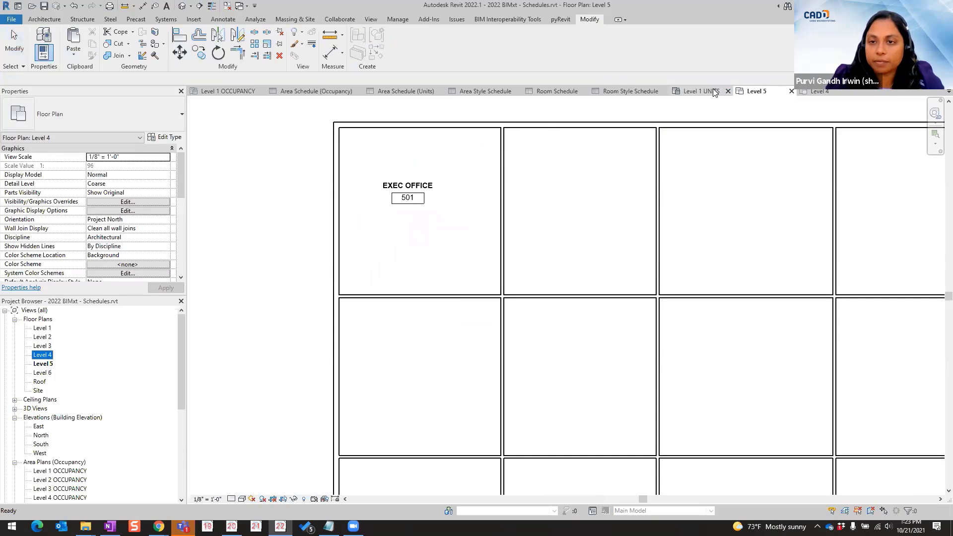
click(820, 91)
middle_drag(825, 212, 668, 211)
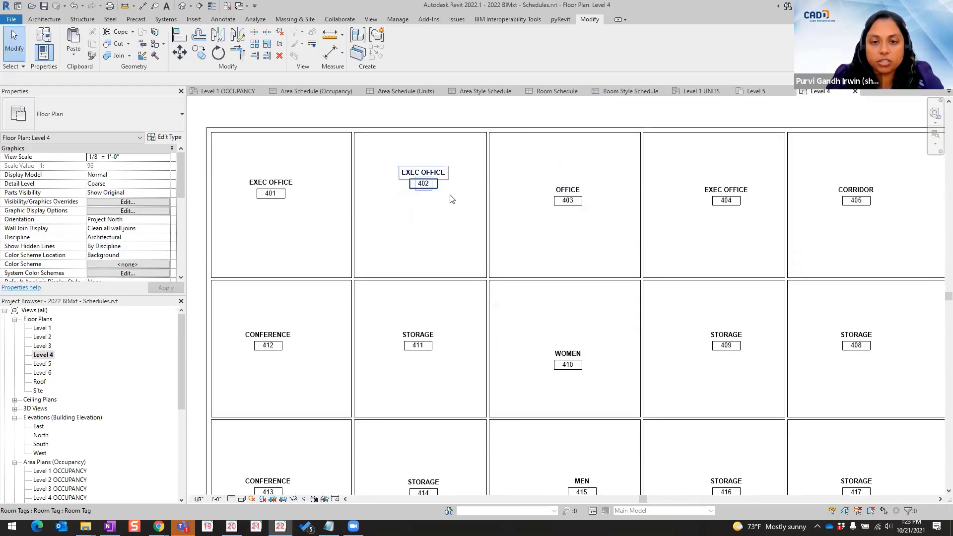
scroll(419, 303, down, 2)
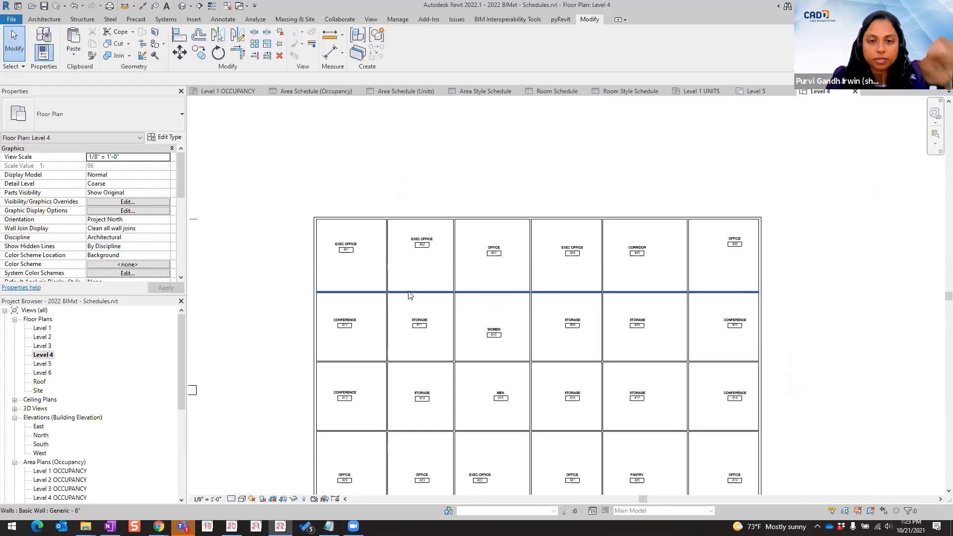
scroll(496, 315, down, 2)
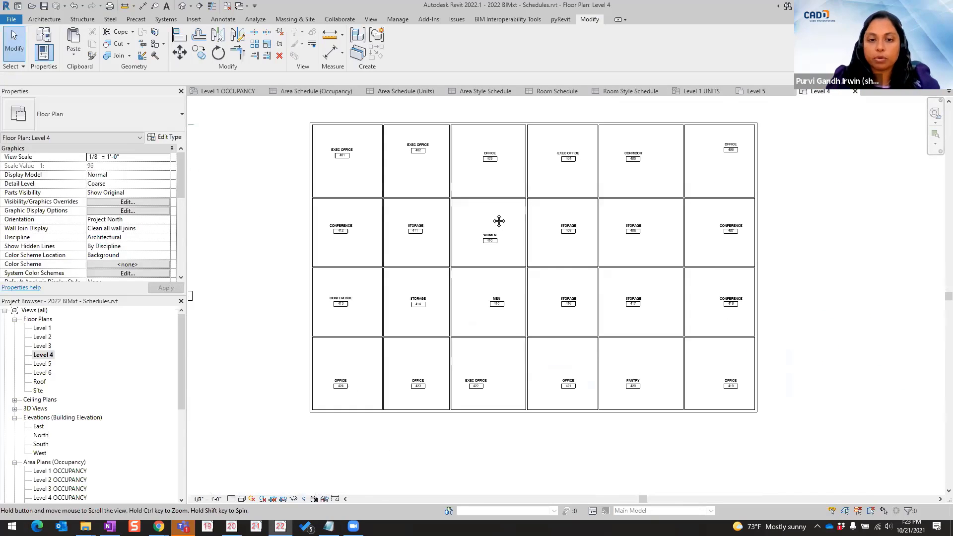
drag(400, 124, 726, 409)
ctrl+drag(332, 206, 469, 411)
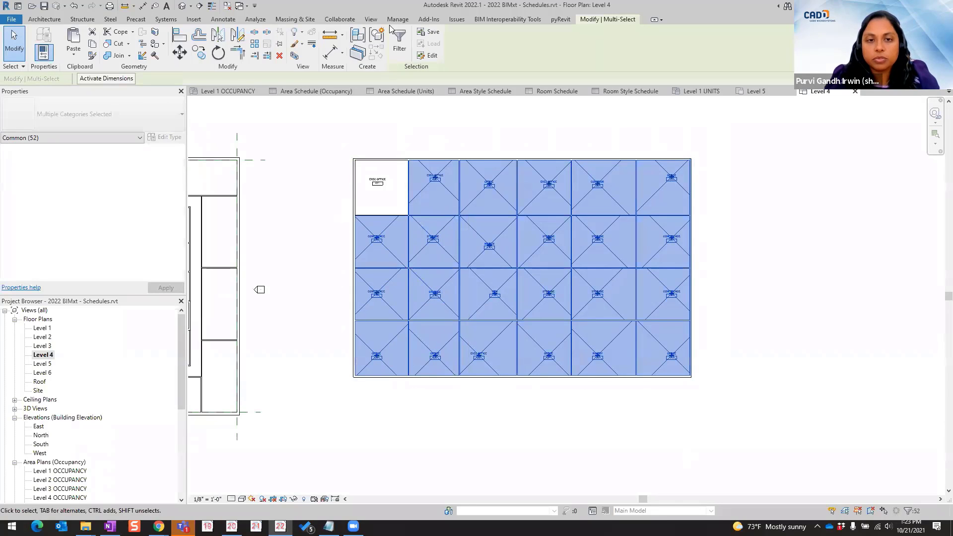
Step: Filter the Level 4 selection down to only Room Tags and Rooms, leaving out the walls
click(400, 51)
click(475, 110)
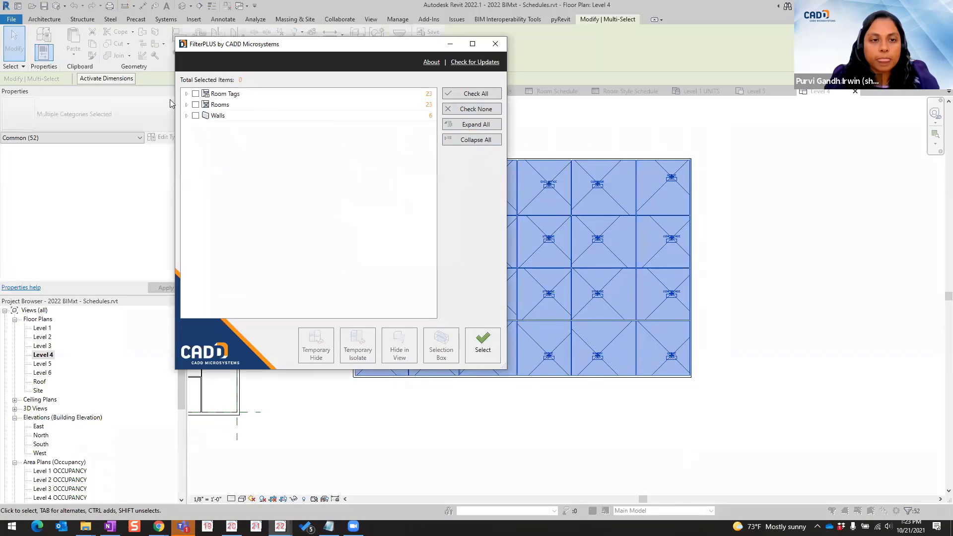
click(195, 93)
click(196, 105)
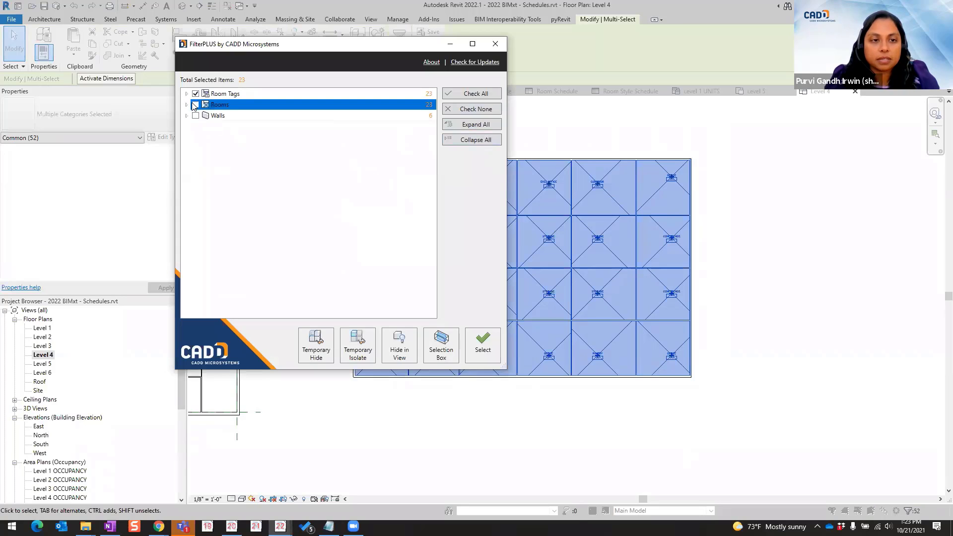
click(483, 344)
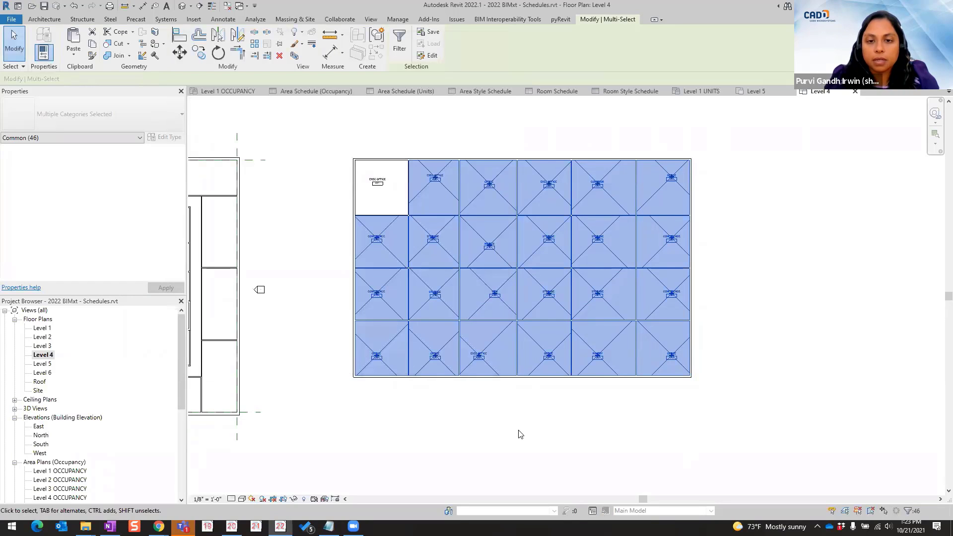
Step: Paste the copied Level 4 rooms and tags into the Level 5 floor plan, aligned to the current view
click(756, 91)
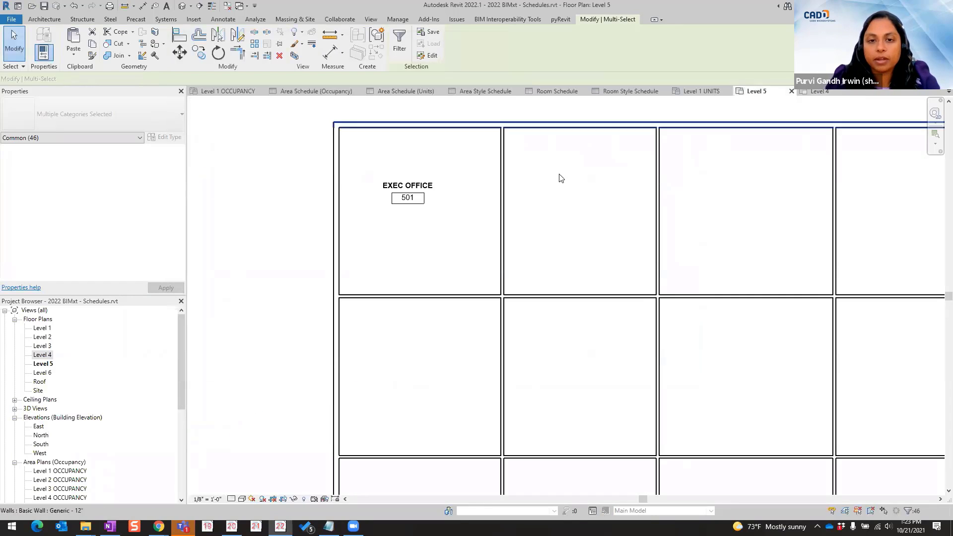
click(77, 53)
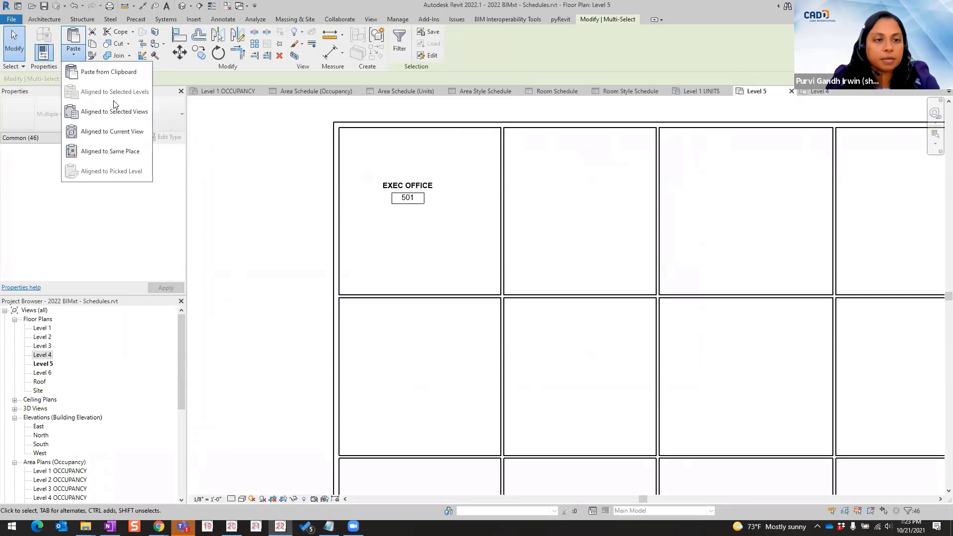
click(109, 133)
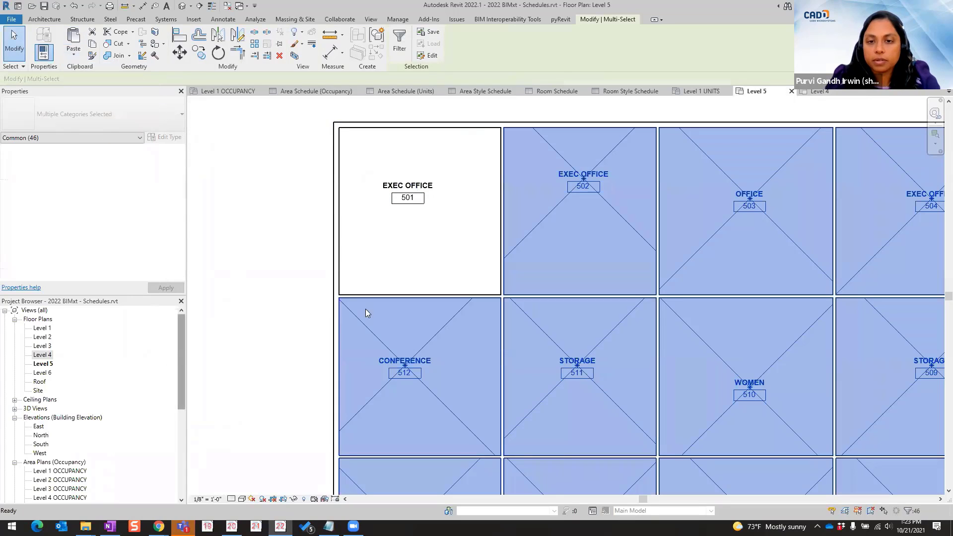
click(569, 129)
click(561, 122)
scroll(541, 181, down, 3)
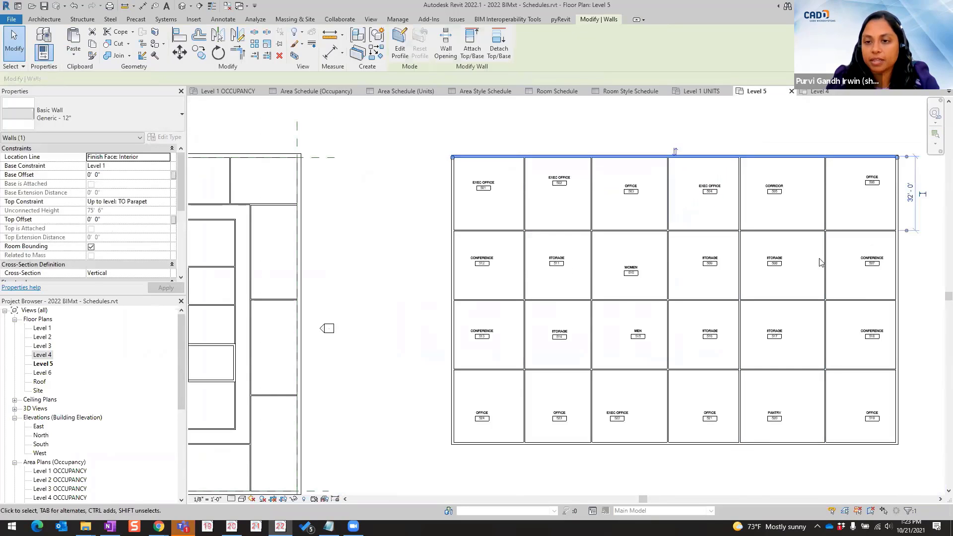
click(387, 317)
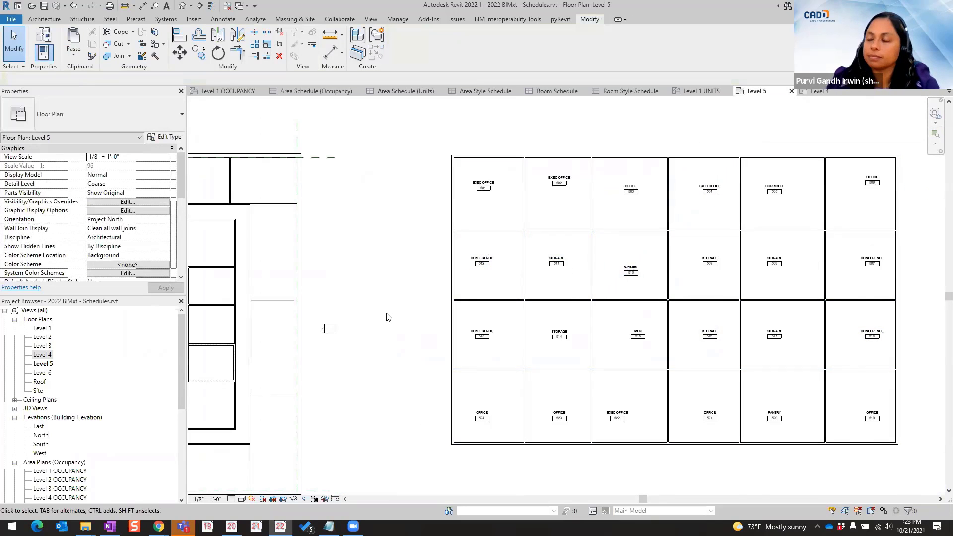
middle_drag(411, 249, 323, 246)
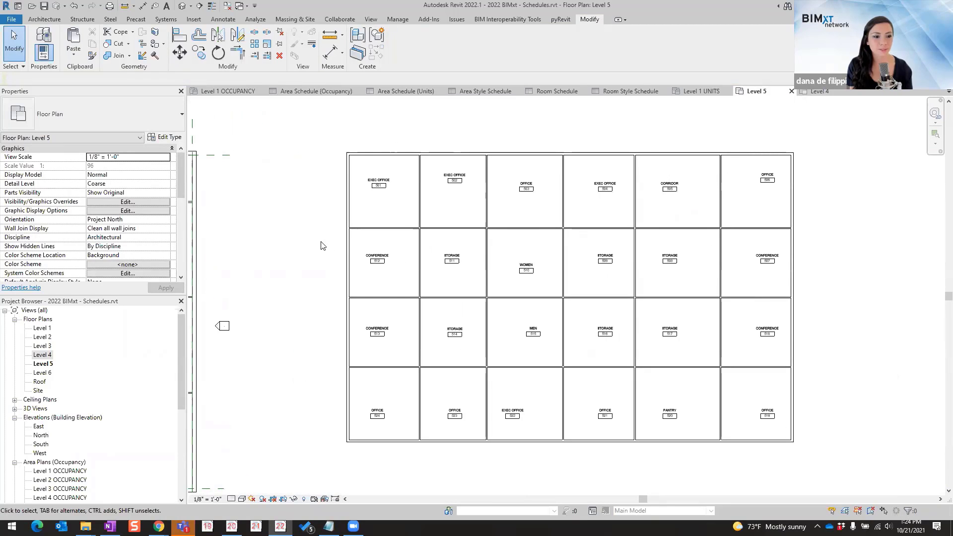
Step: Undo the pasted rooms on Level 5, including the EXEC OFFICE room 501, so the demonstration can be repeated
scroll(321, 241, up, 3)
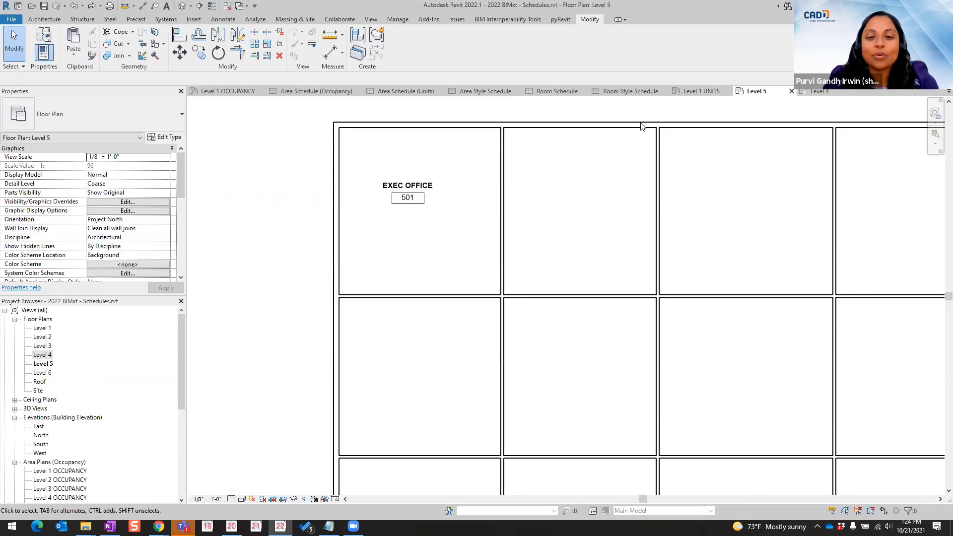
click(820, 93)
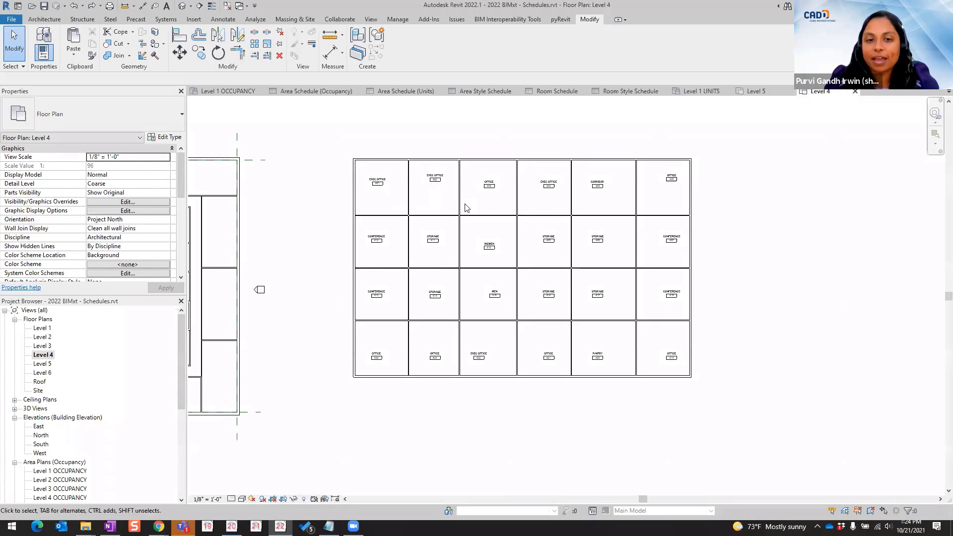
scroll(368, 180, up, 3)
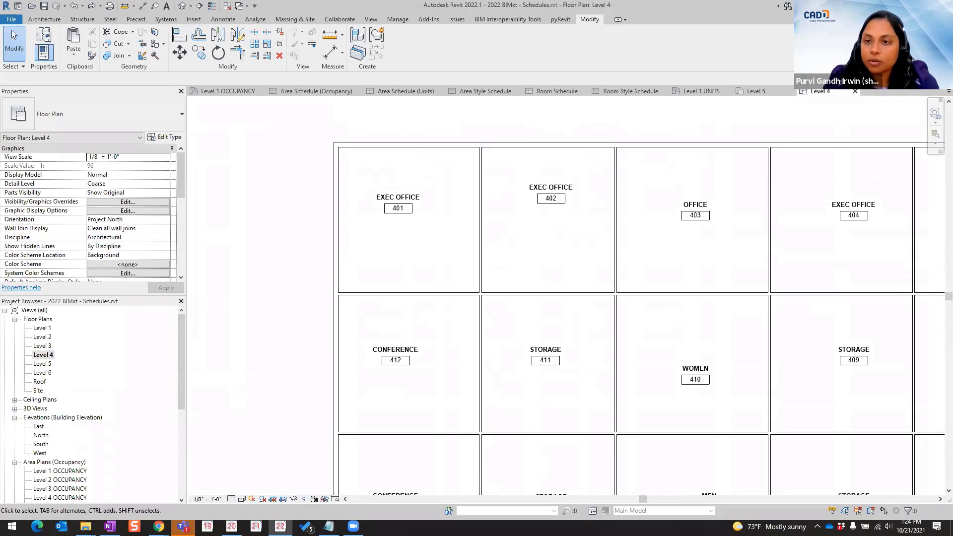
click(753, 91)
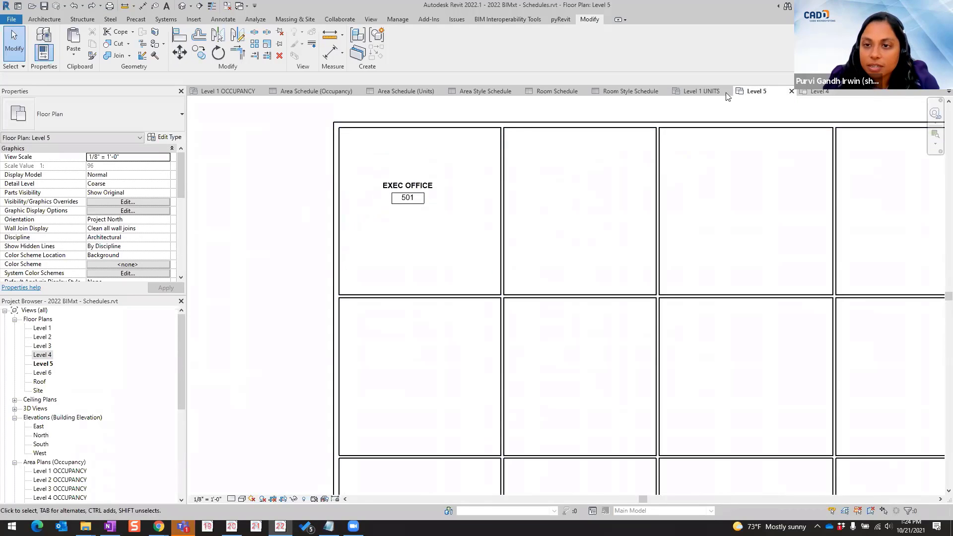
scroll(324, 233, up, 2)
scroll(274, 227, down, 3)
click(824, 92)
drag(287, 113, 504, 320)
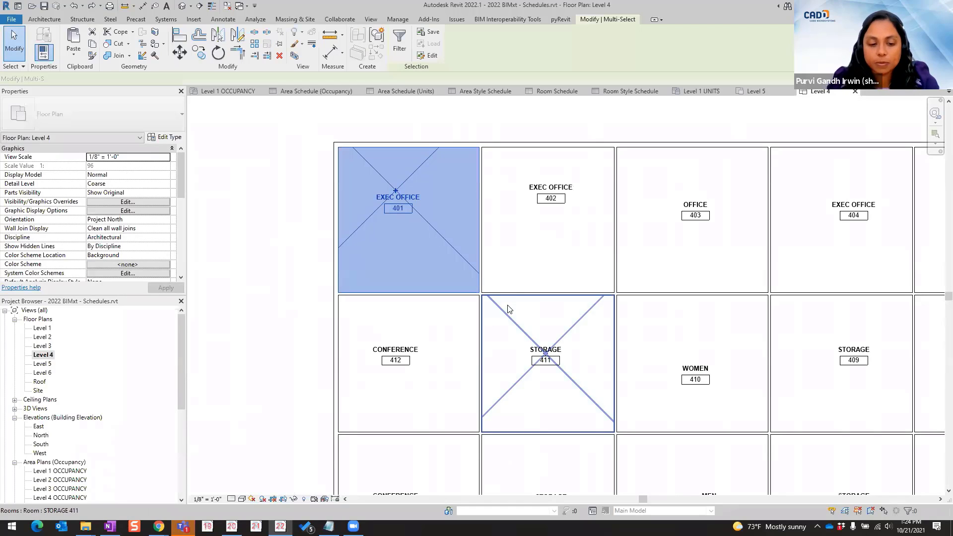
click(758, 95)
click(809, 93)
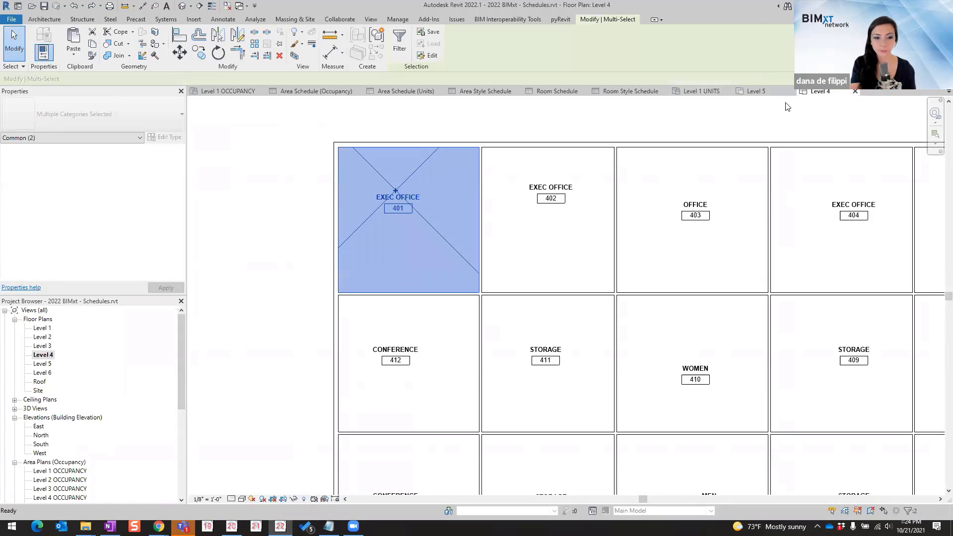
click(274, 222)
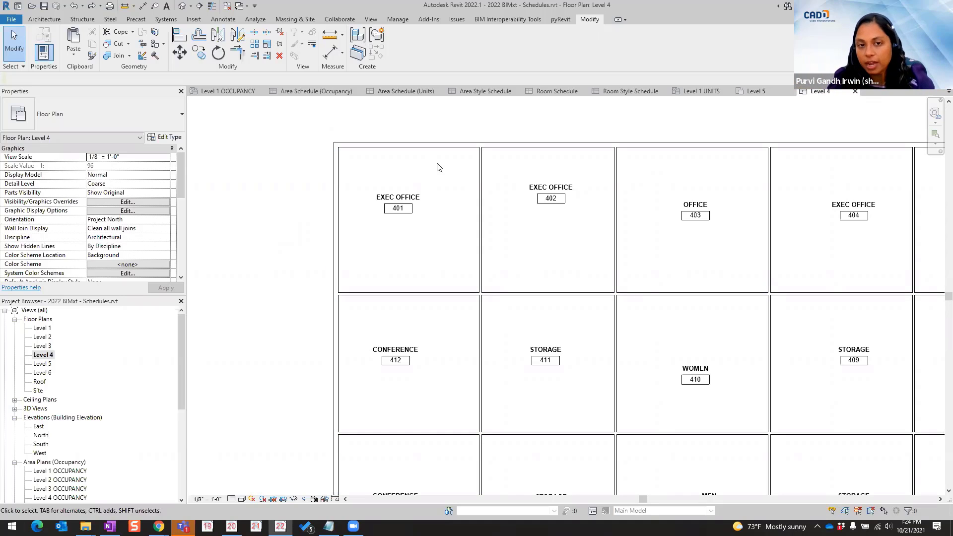
Step: Copy EXEC OFFICE room 401 with its tag from Level 4 and paste it into Level 5, aligned to the current view
drag(323, 127, 521, 313)
click(739, 94)
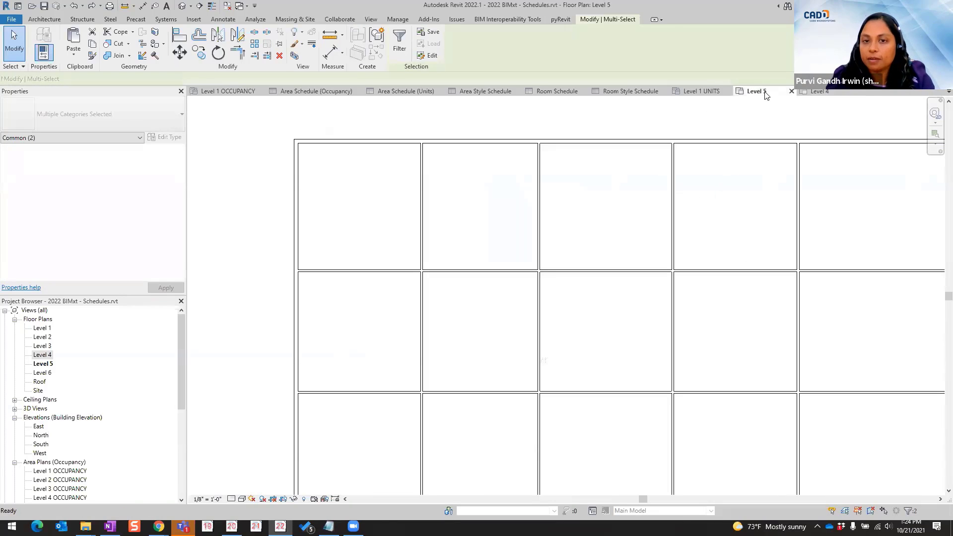
click(74, 44)
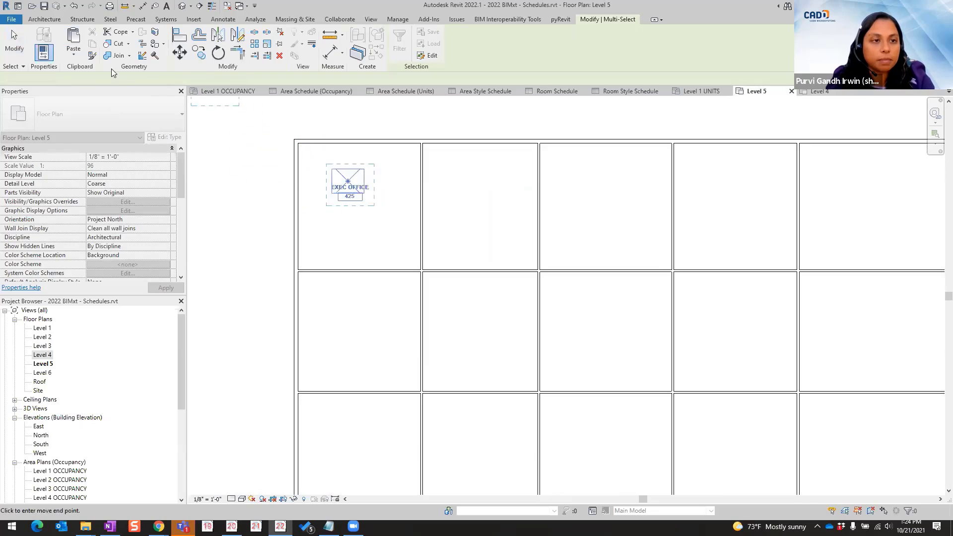
click(81, 57)
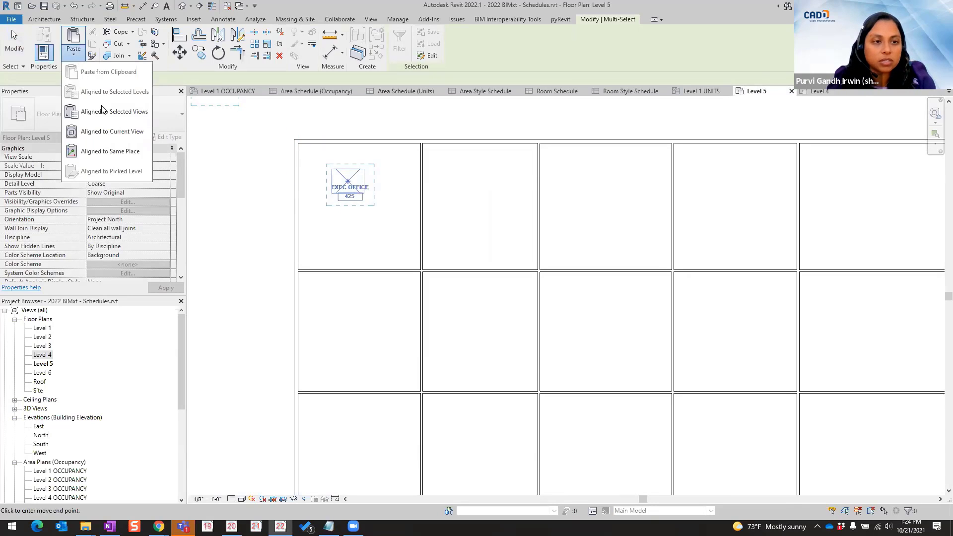
click(123, 136)
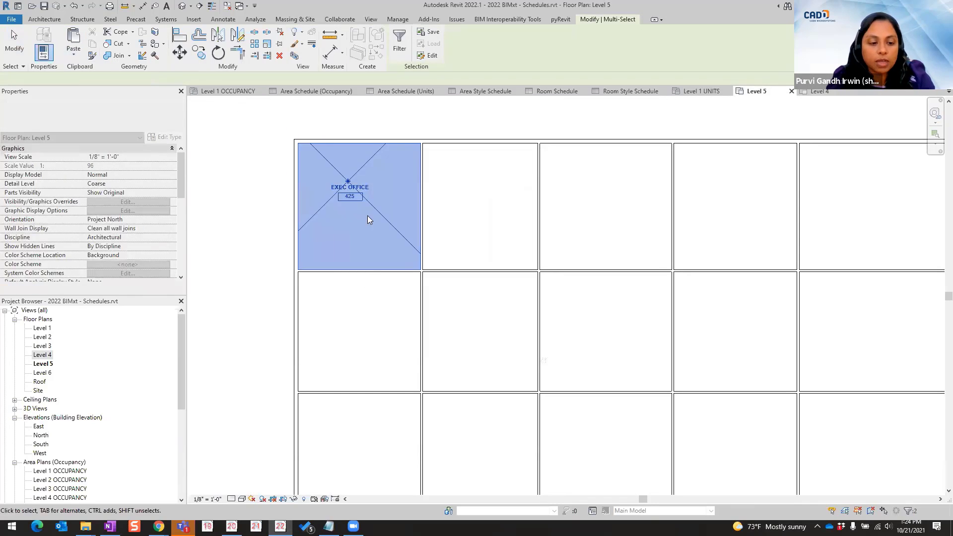
click(258, 204)
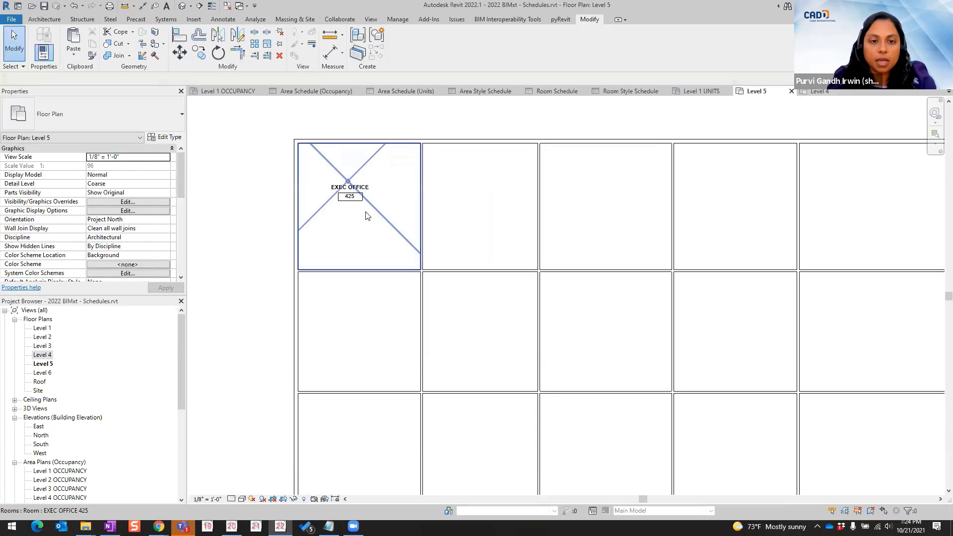
Step: Set the room number in the pasted EXEC OFFICE tag on Level 5 to 501
click(354, 198)
scroll(353, 197, up, 2)
click(350, 193)
text(501)
key(Return)
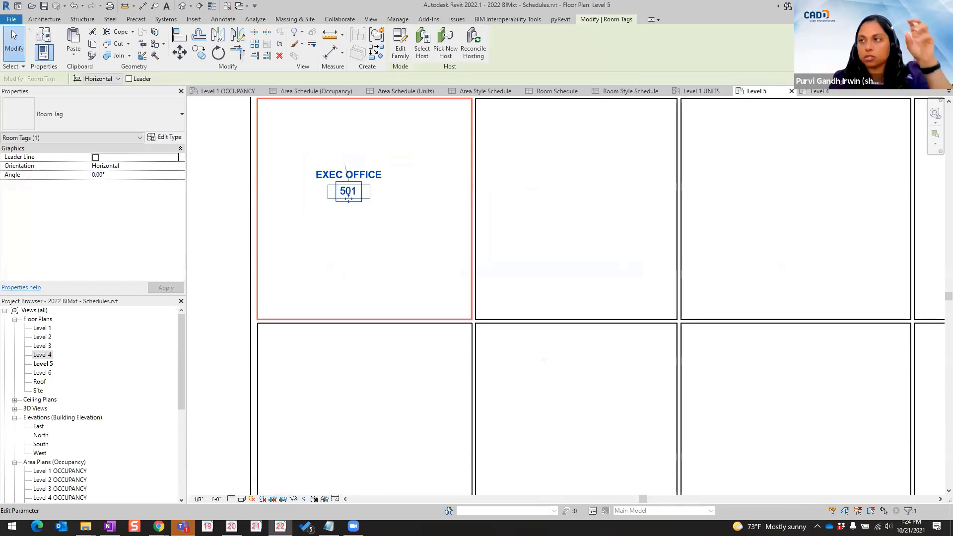
click(238, 202)
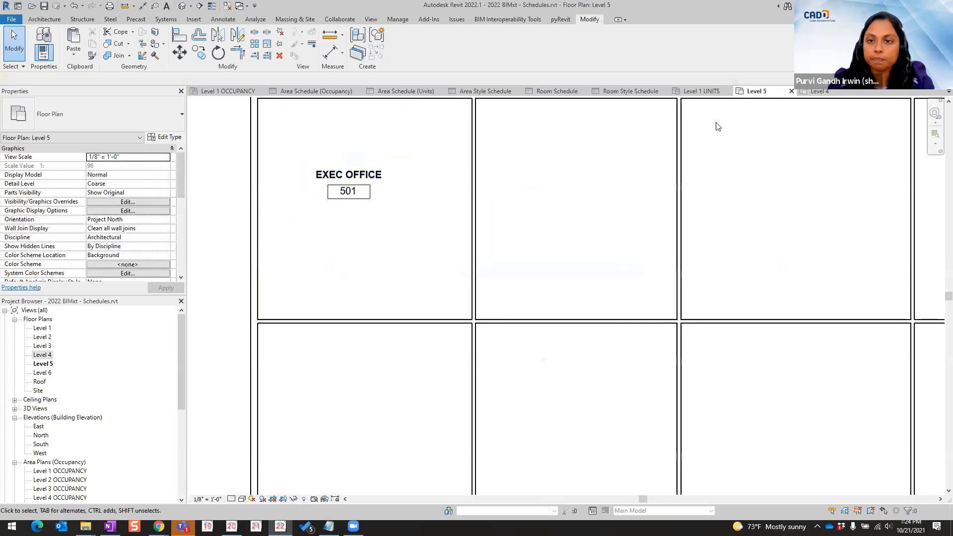
Step: Select every room and tag on the Level 4 floor plan apart from EXEC OFFICE 401
click(819, 93)
scroll(313, 125, down, 2)
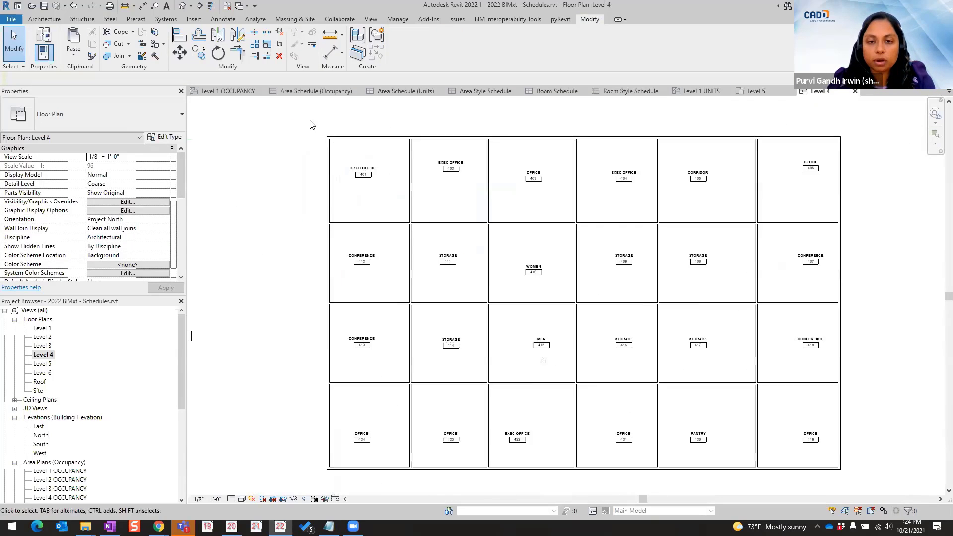
scroll(313, 125, down, 1)
drag(364, 113, 737, 380)
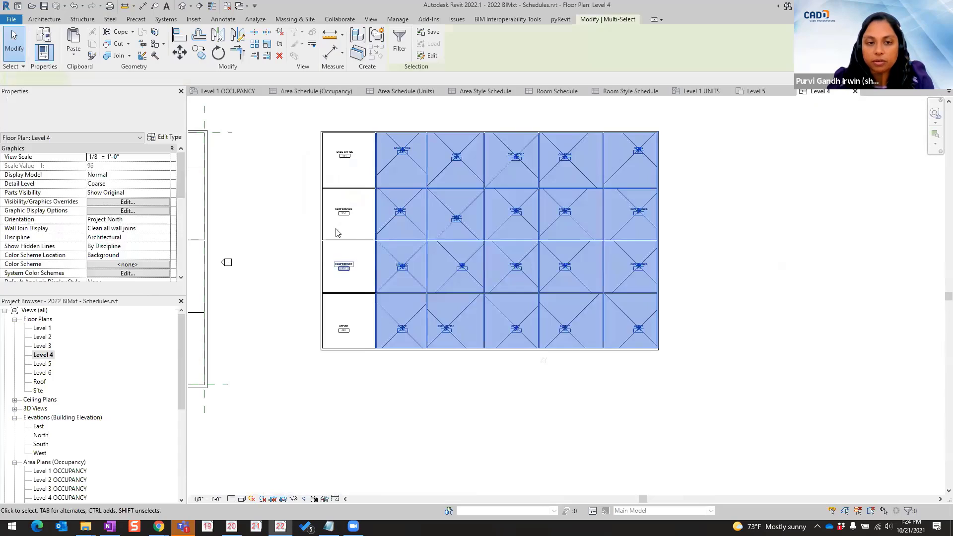
ctrl+drag(304, 181, 413, 383)
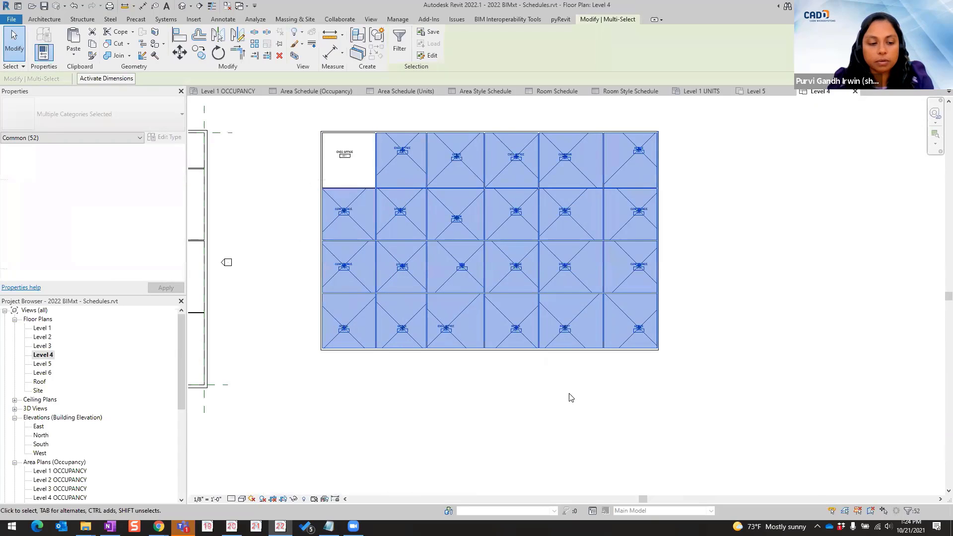
Step: Filter the Level 4 selection down to Room Tags and Rooms only, leaving out the walls
click(401, 40)
click(467, 109)
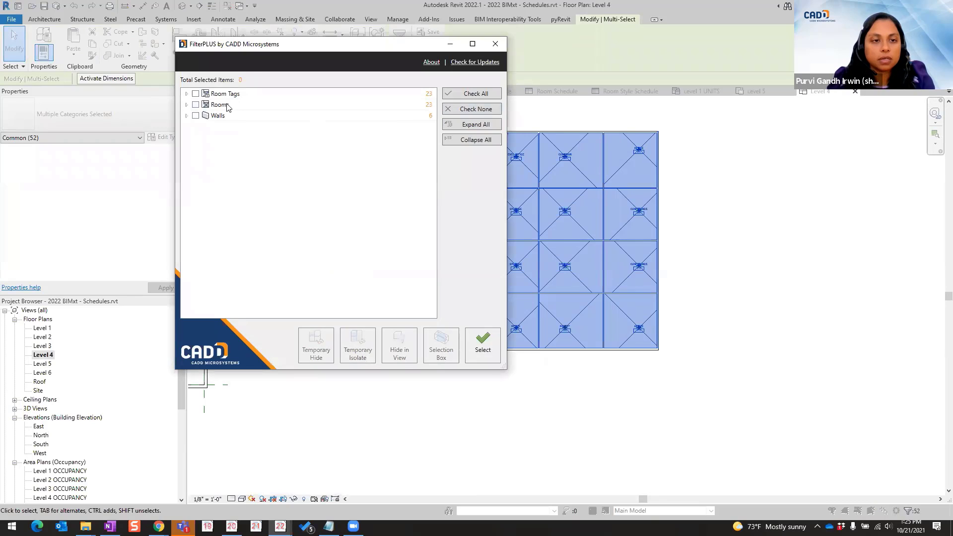
click(195, 93)
click(196, 104)
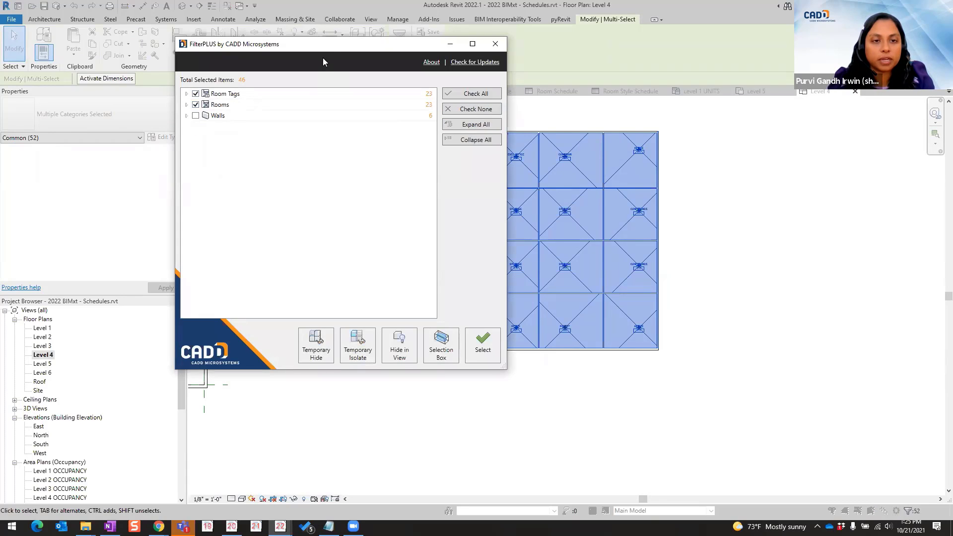
drag(328, 55, 431, 81)
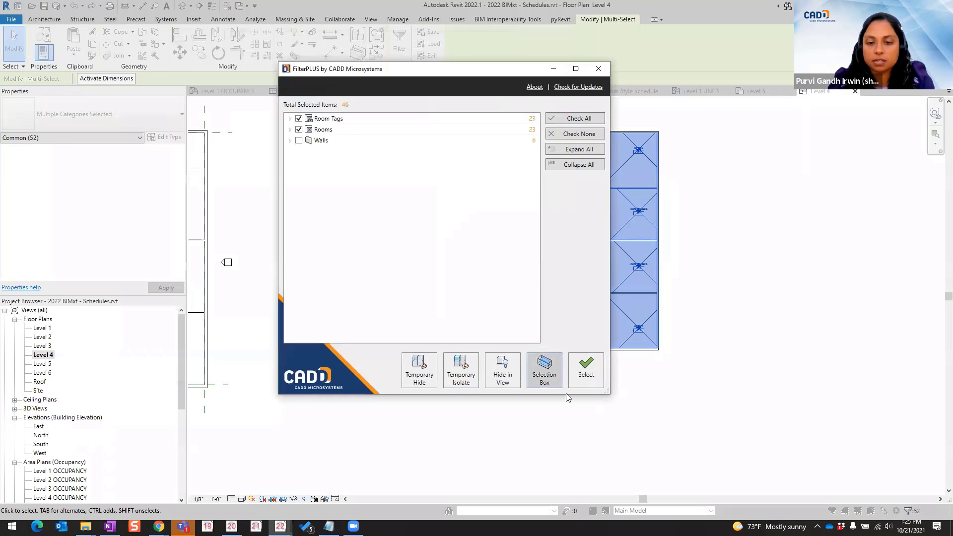
click(587, 376)
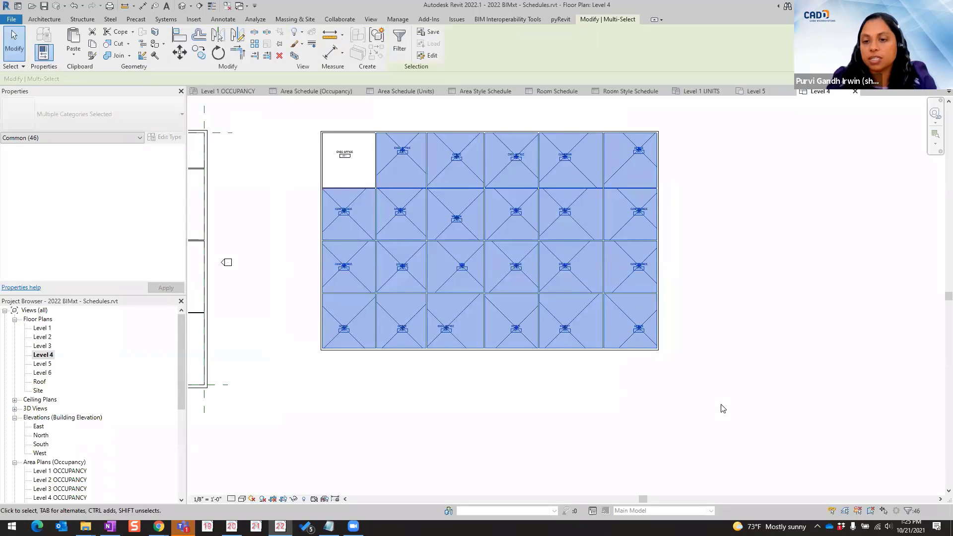
Step: Copy the filtered Level 4 rooms and tags into Level 5, pasted aligned to the current view, without saving the project
click(754, 91)
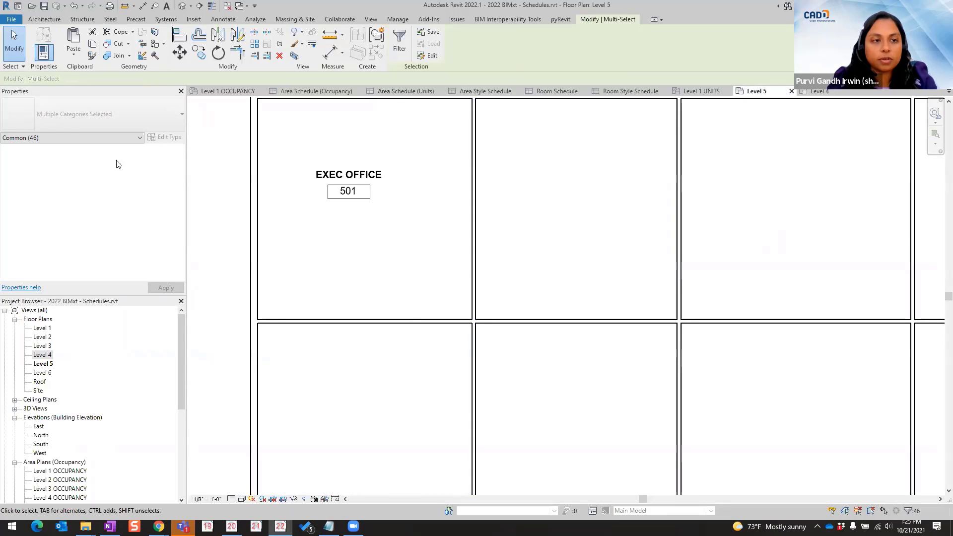
click(68, 55)
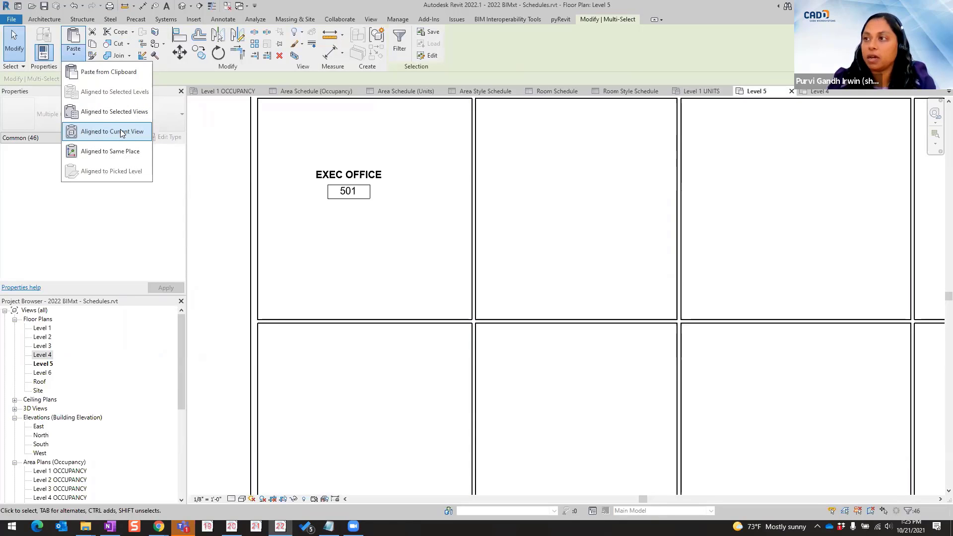
click(121, 132)
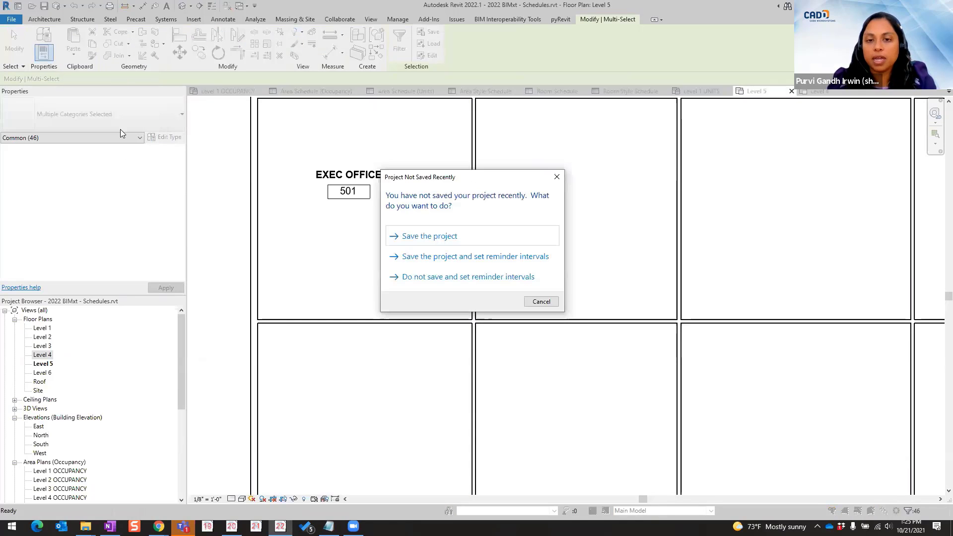
click(535, 303)
scroll(297, 258, down, 3)
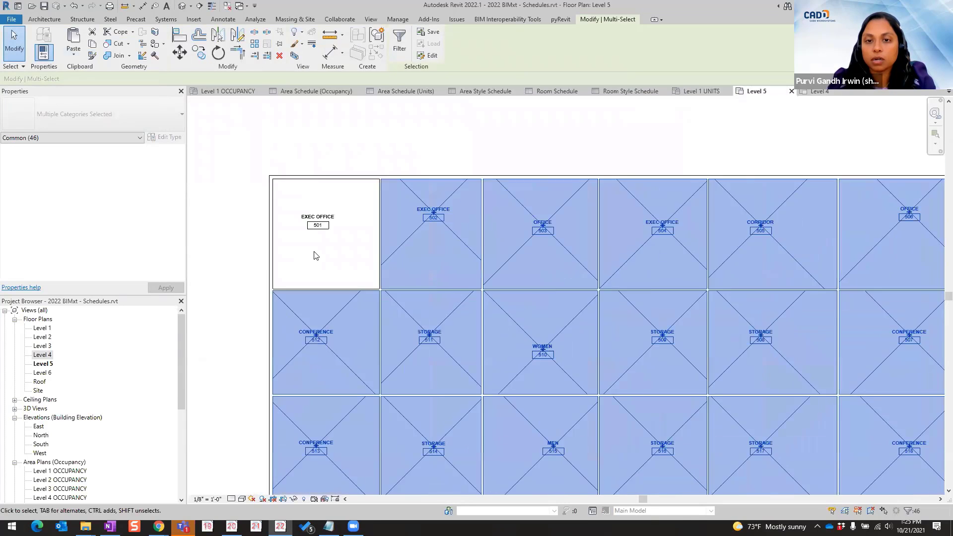
scroll(328, 238, down, 4)
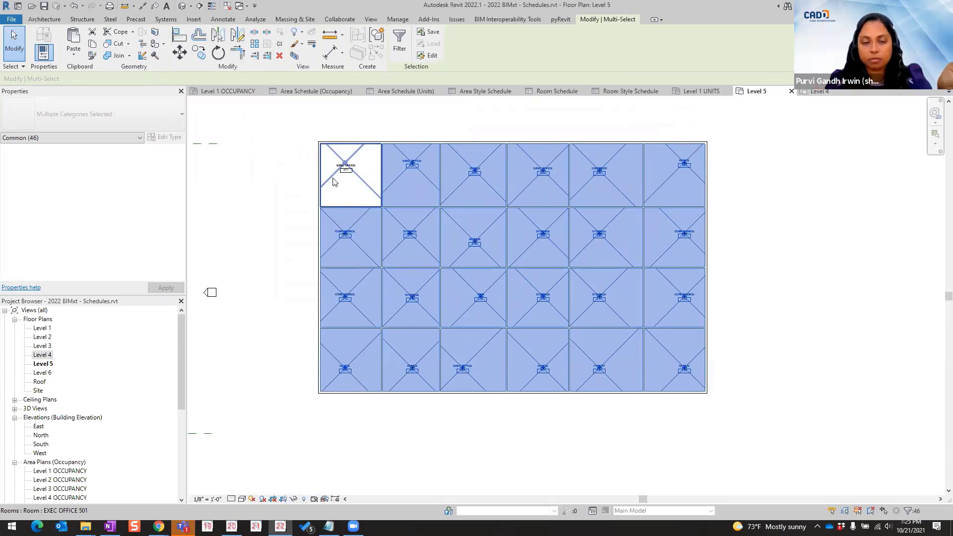
click(758, 233)
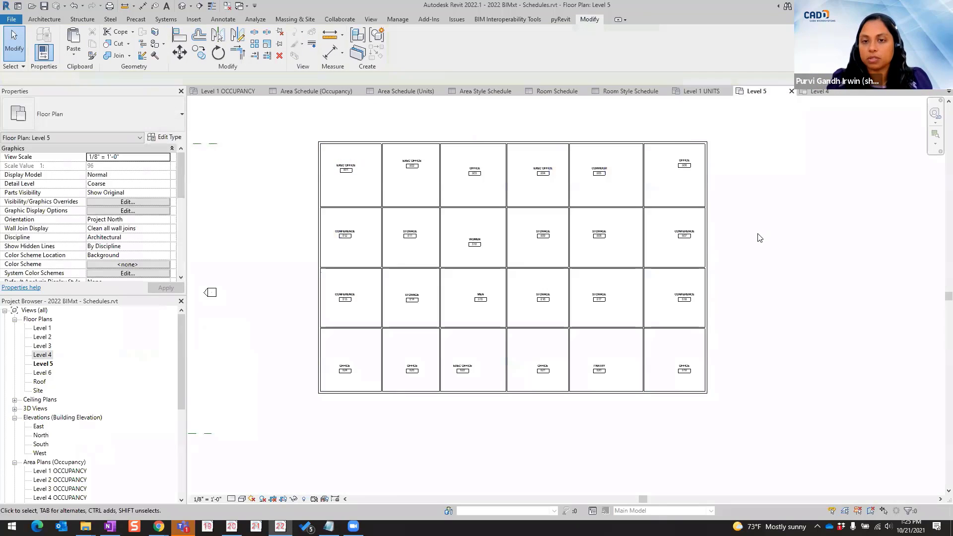
scroll(521, 378, up, 2)
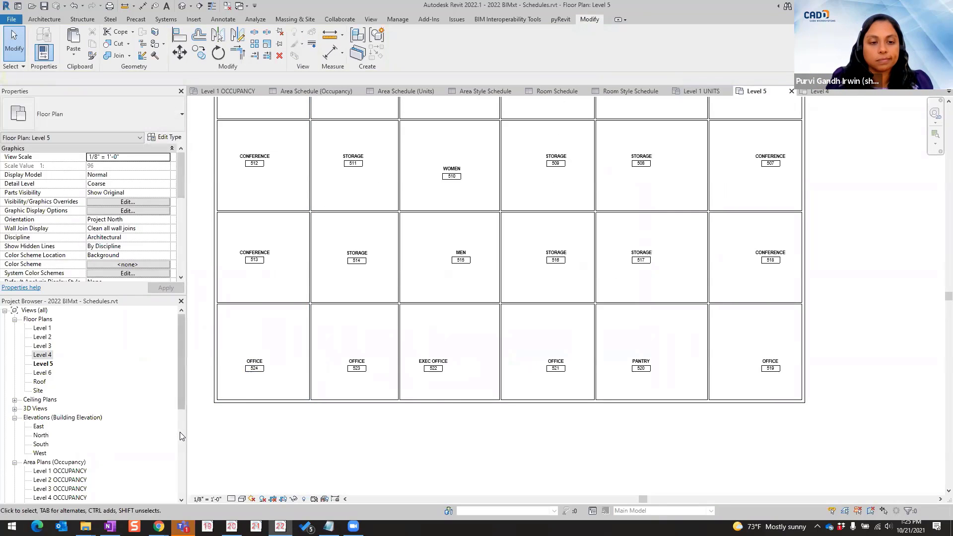
middle_drag(429, 332, 463, 375)
scroll(463, 376, down, 2)
middle_drag(488, 320, 515, 327)
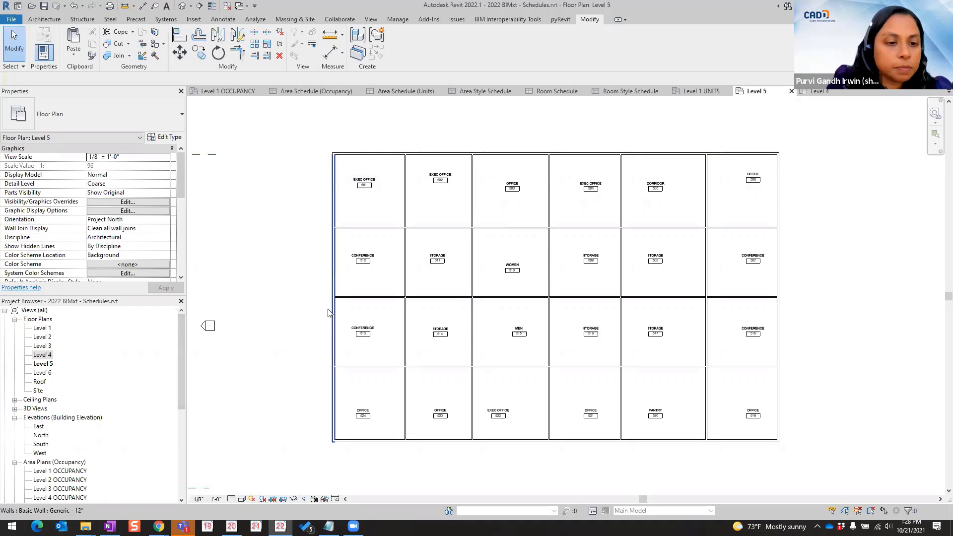
Step: Create three new sheets with the E1 30x42 Horizontal titleblock
drag(181, 381, 179, 469)
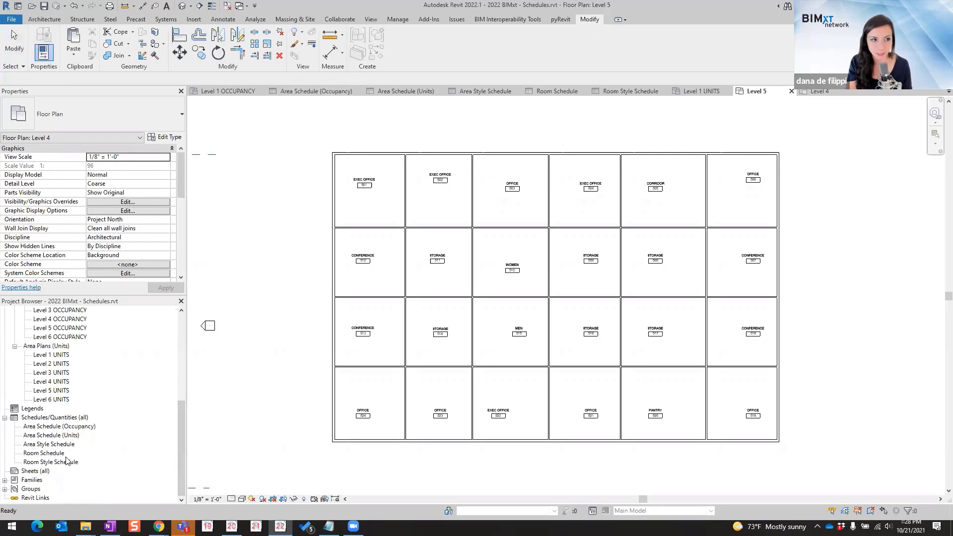
right_click(35, 471)
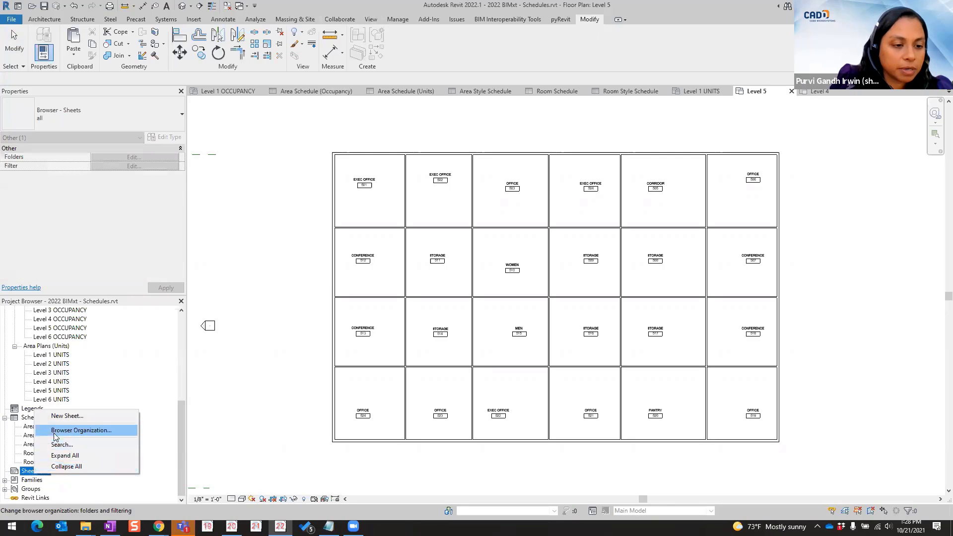
click(64, 416)
click(503, 375)
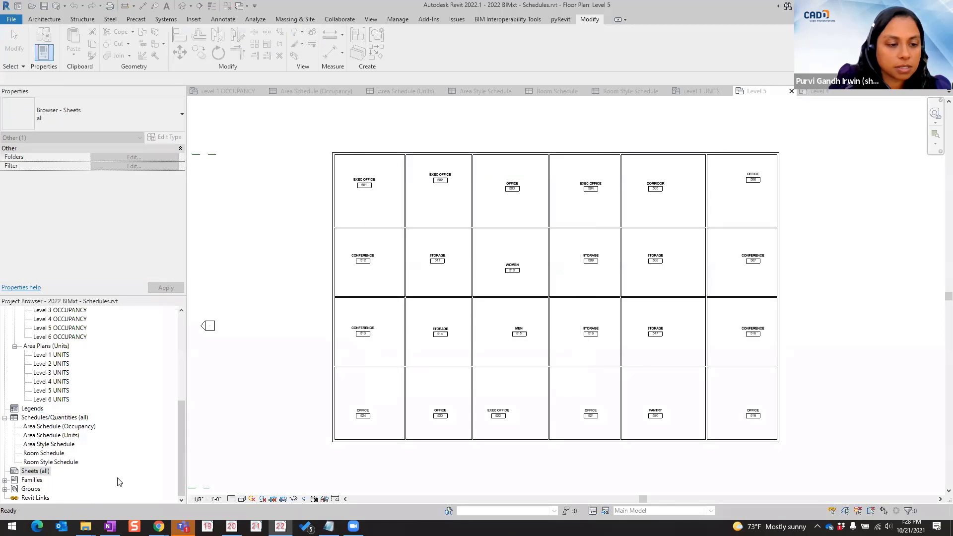
right_click(40, 472)
click(75, 404)
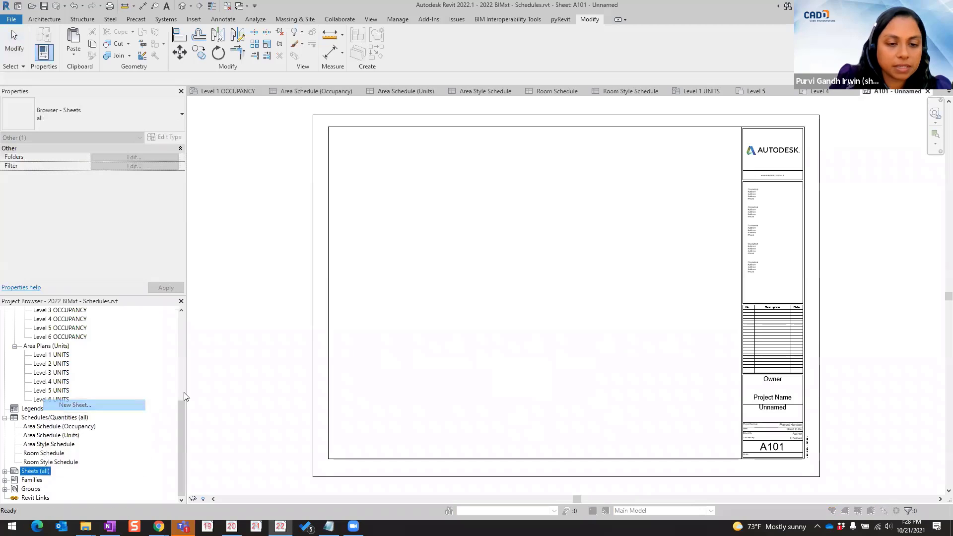
click(509, 377)
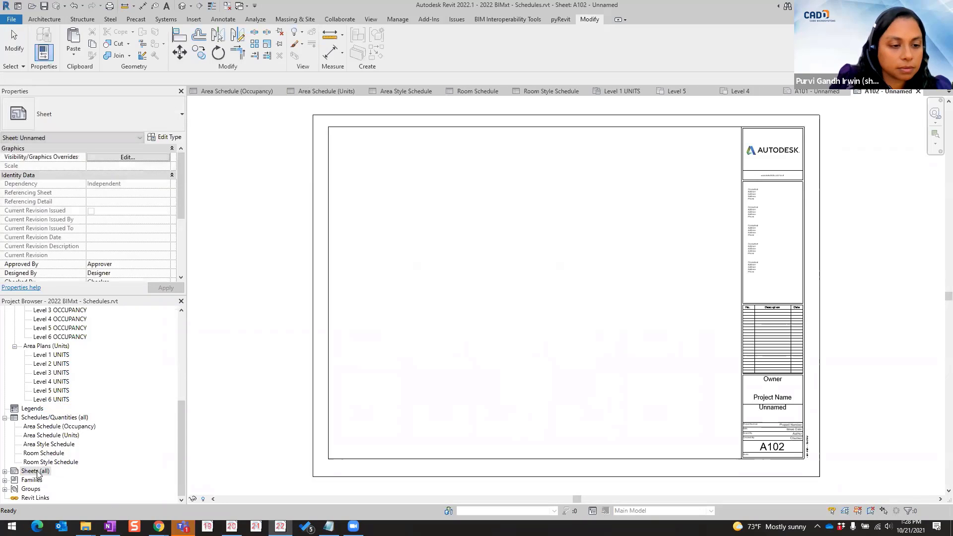
right_click(38, 472)
click(65, 400)
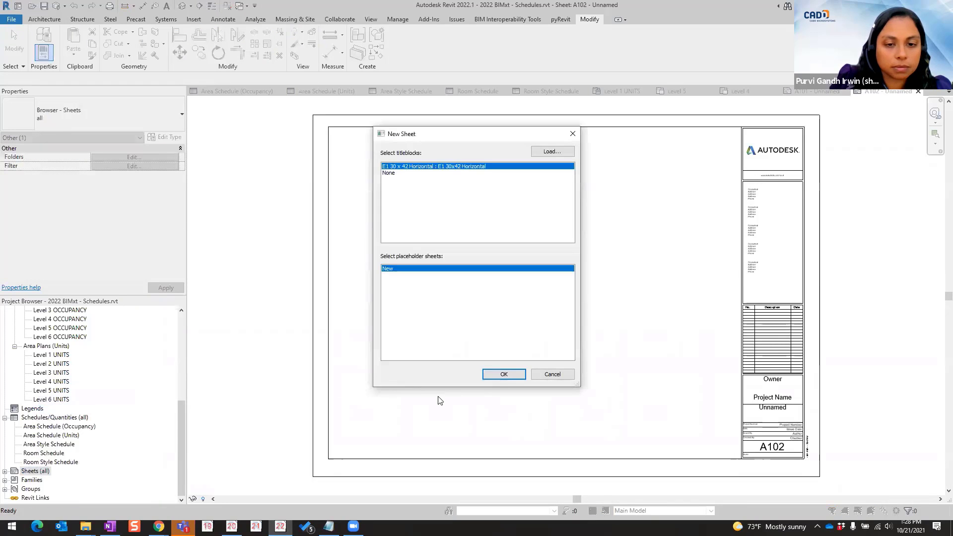
click(504, 376)
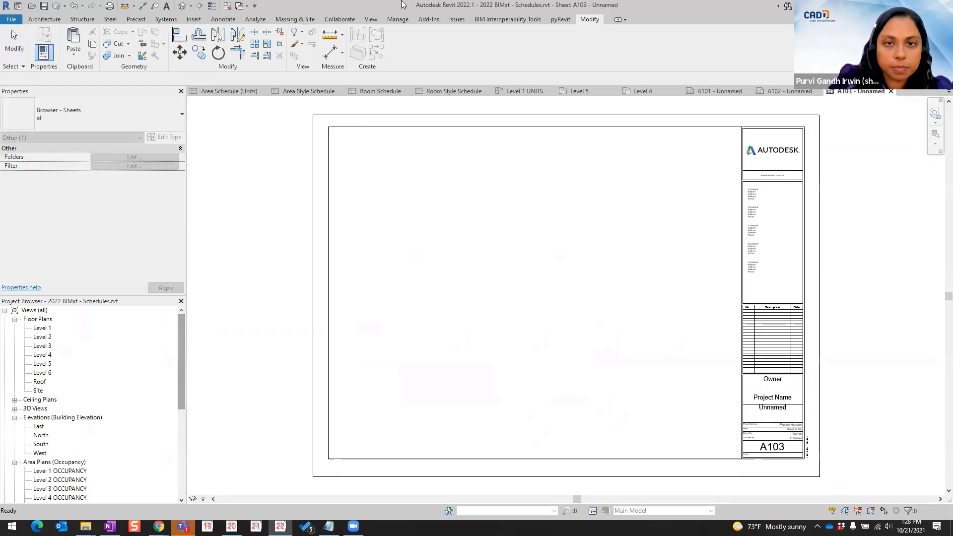
Step: Create a sheet list scheduling the Sheet Number and Sheet Name fields, in that order
click(371, 19)
click(552, 46)
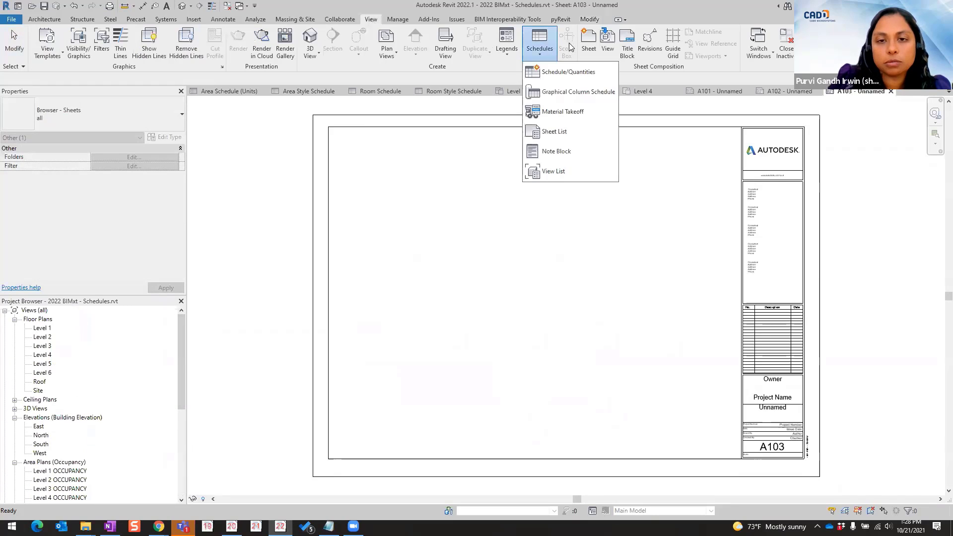
click(564, 133)
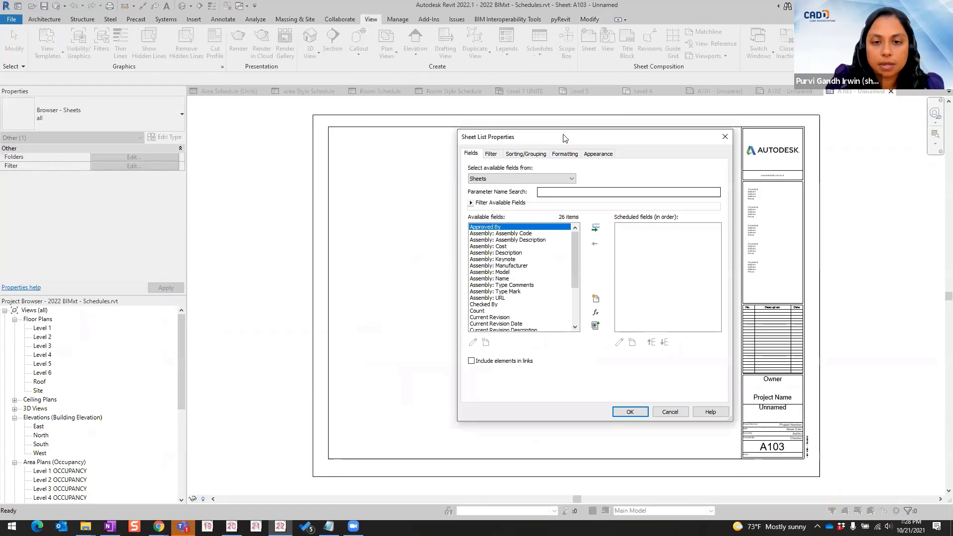
drag(556, 135, 410, 94)
scroll(357, 239, down, 4)
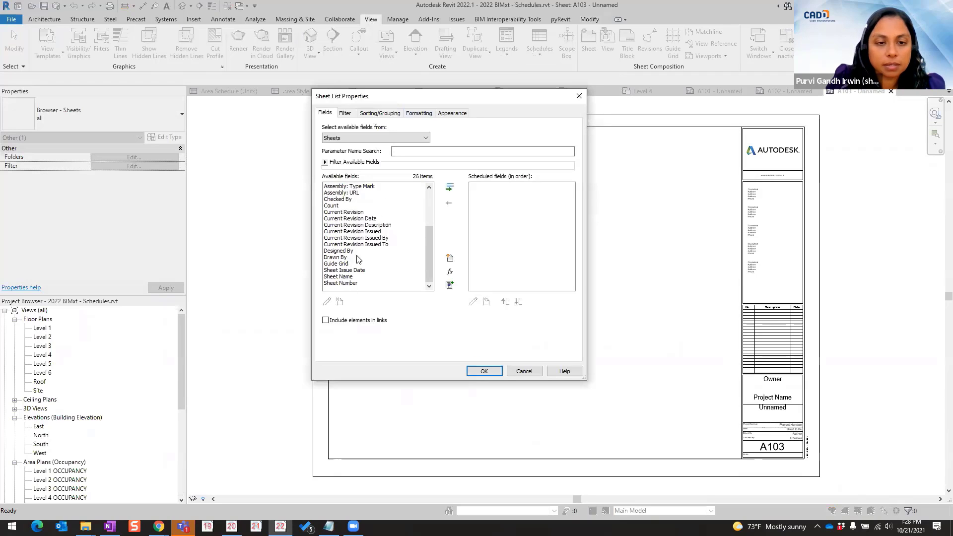
double_click(340, 283)
double_click(340, 283)
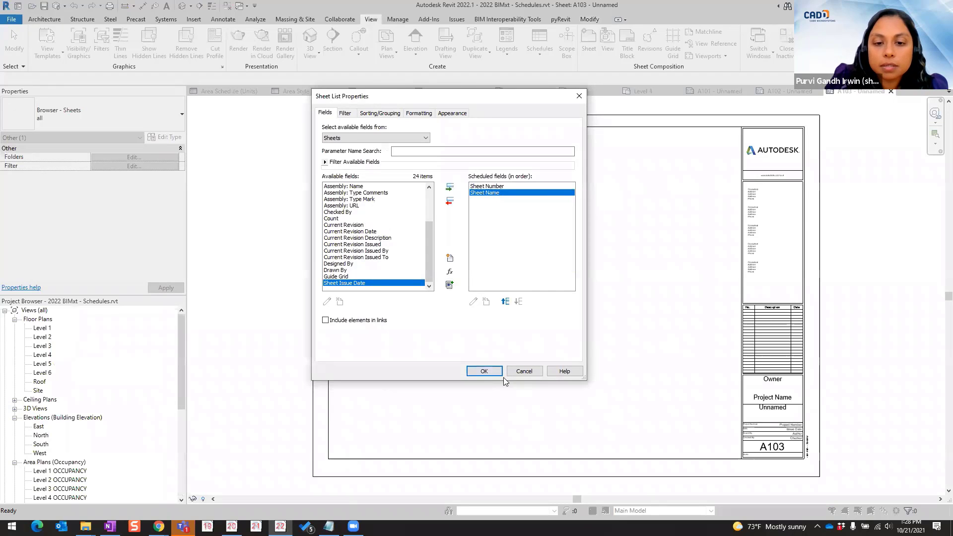
click(484, 372)
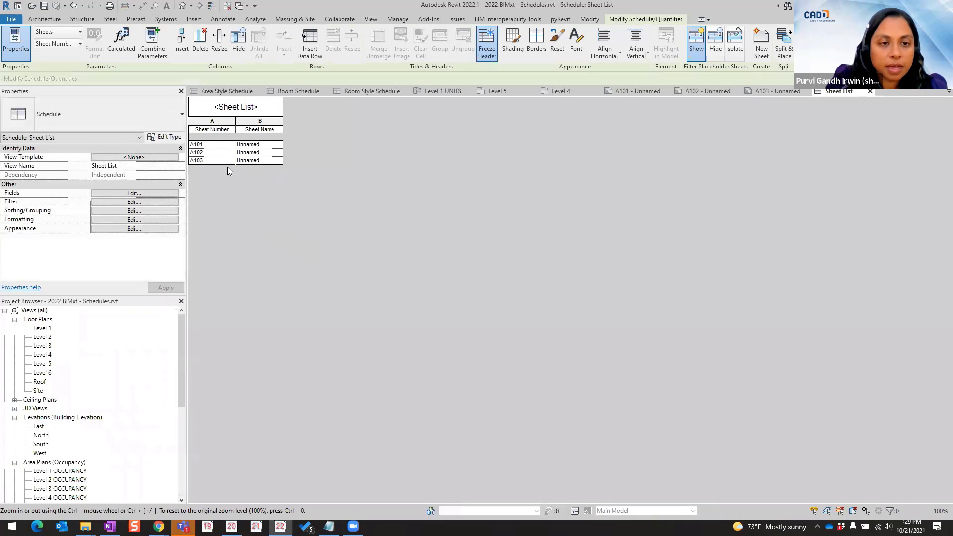
ctrl+scroll(242, 153, up, 4)
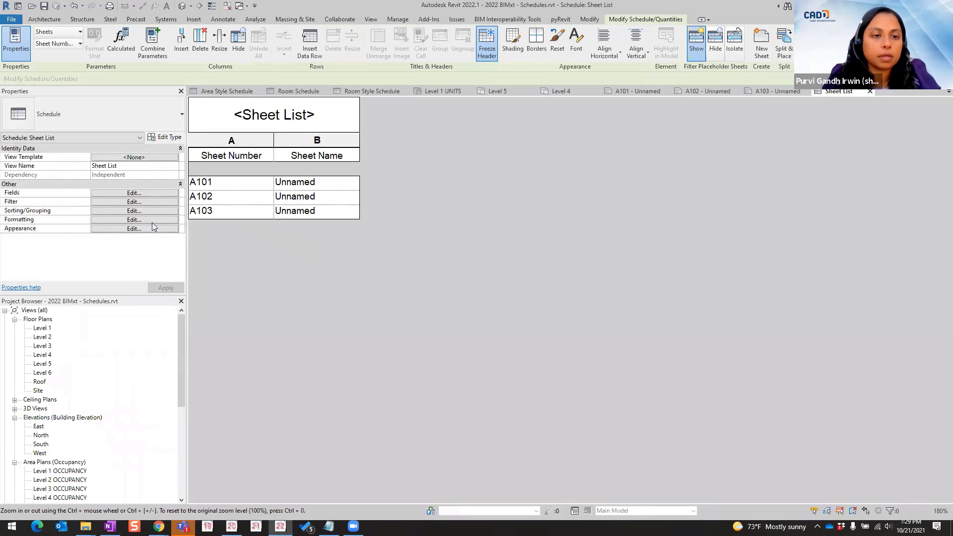
Step: Add a new project parameter named Revision1 of type Image, grouped under Graphics, to the sheet list's fields
click(128, 193)
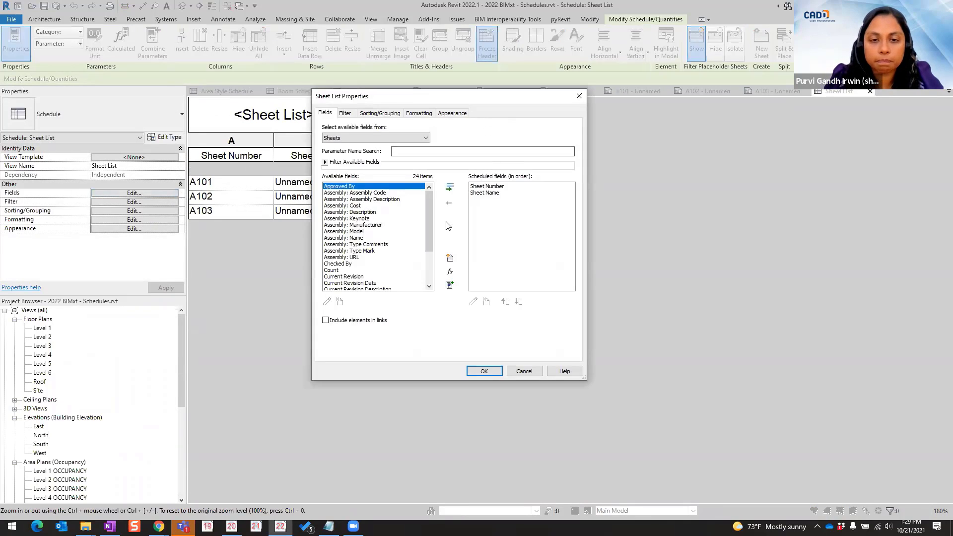
drag(454, 102, 467, 108)
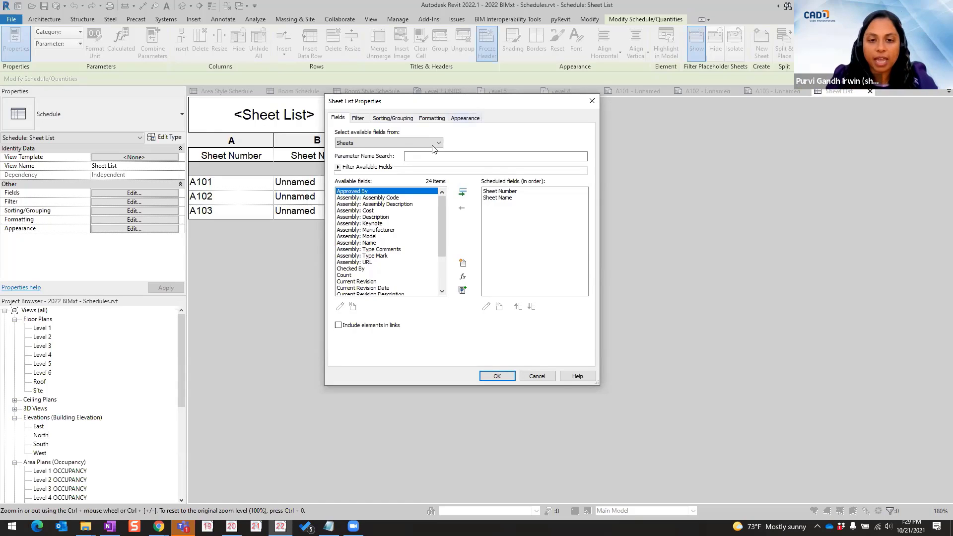
key(ctrl)
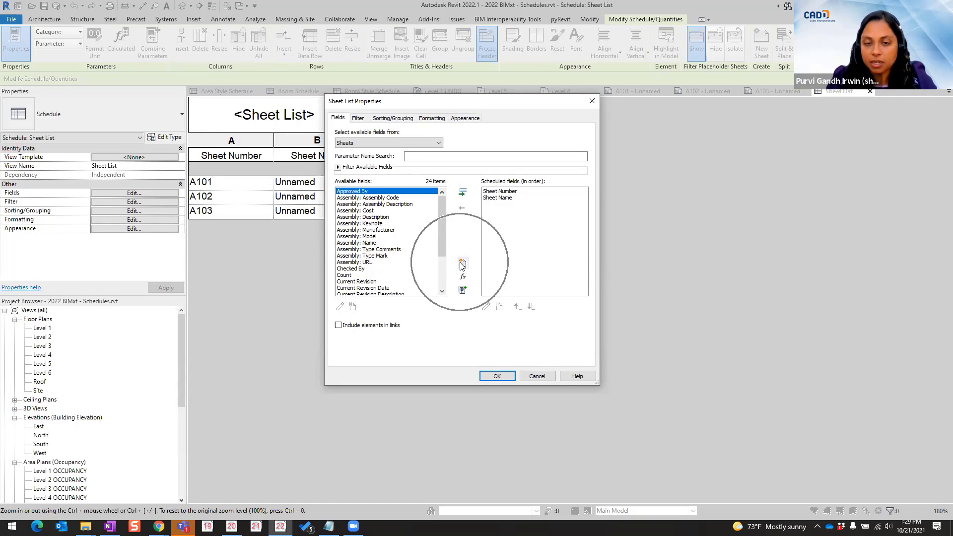
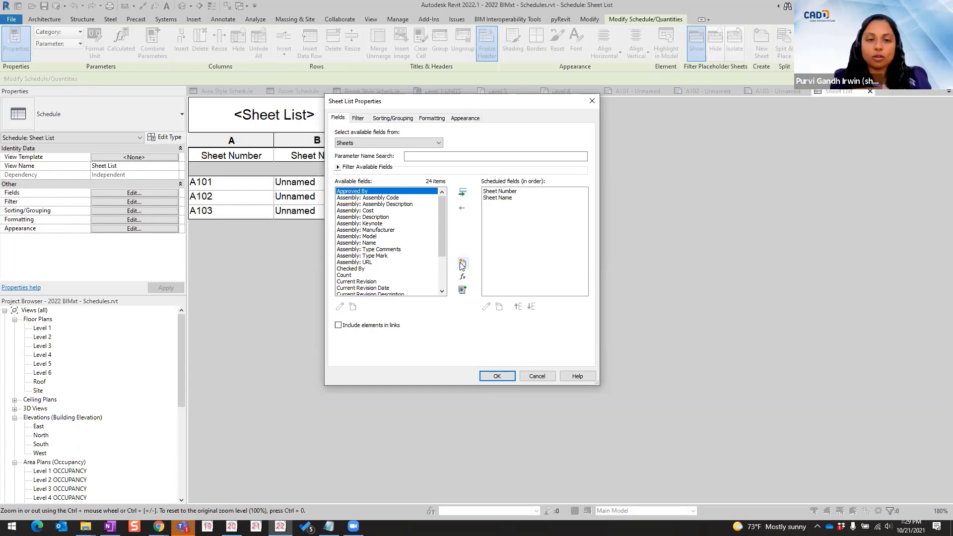
click(462, 264)
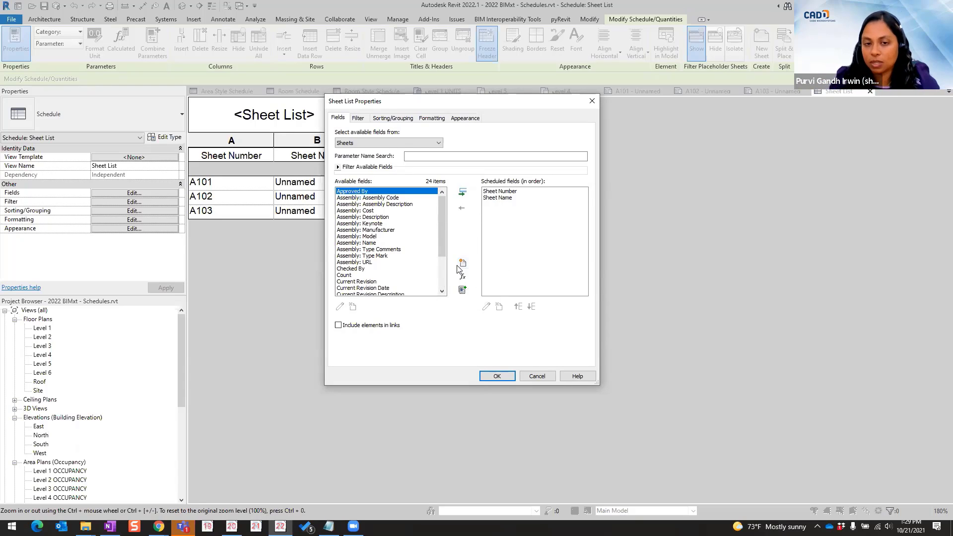
click(462, 264)
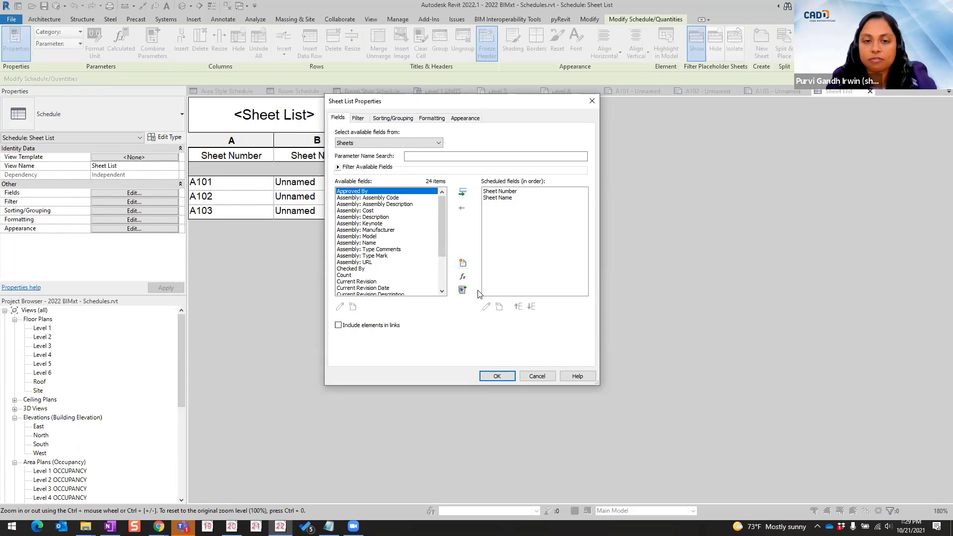
click(464, 267)
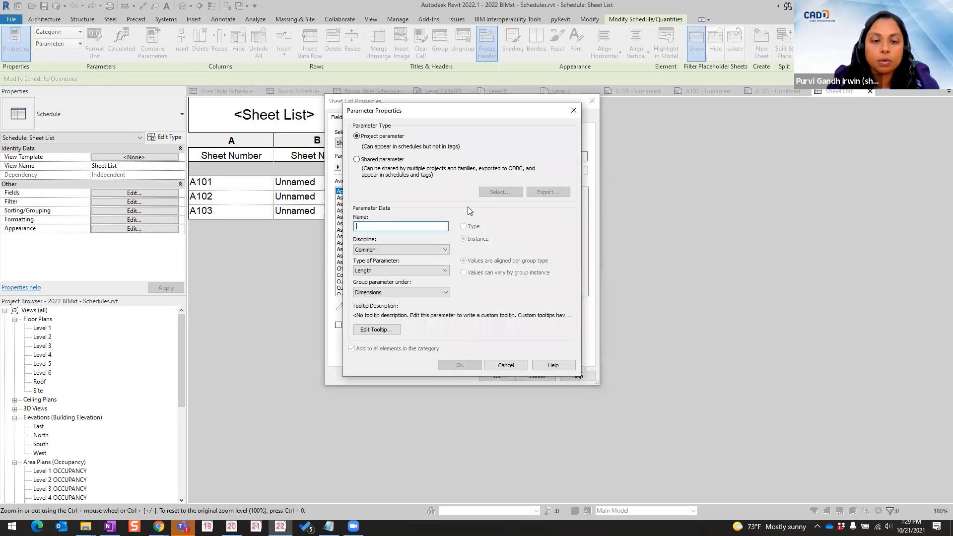
text(Re)
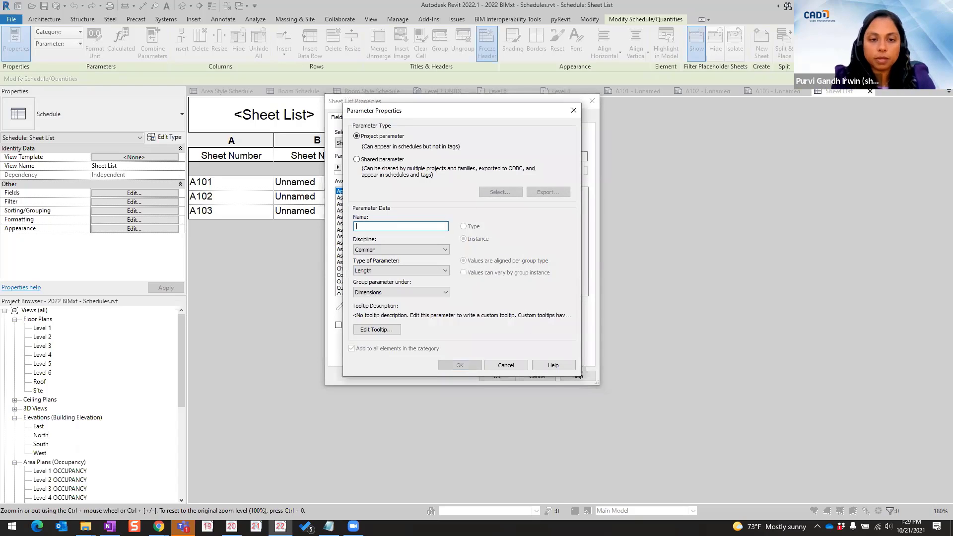
text(vis)
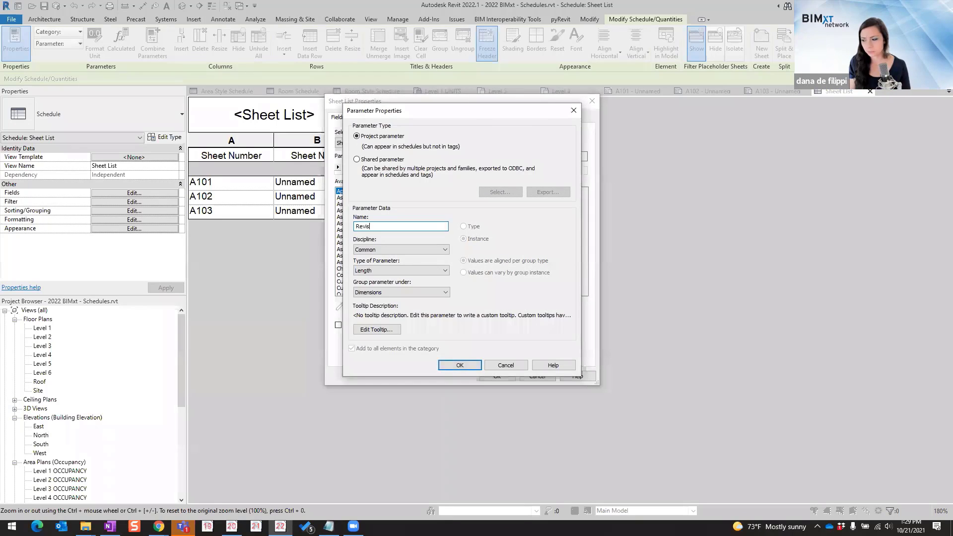
text(ion1)
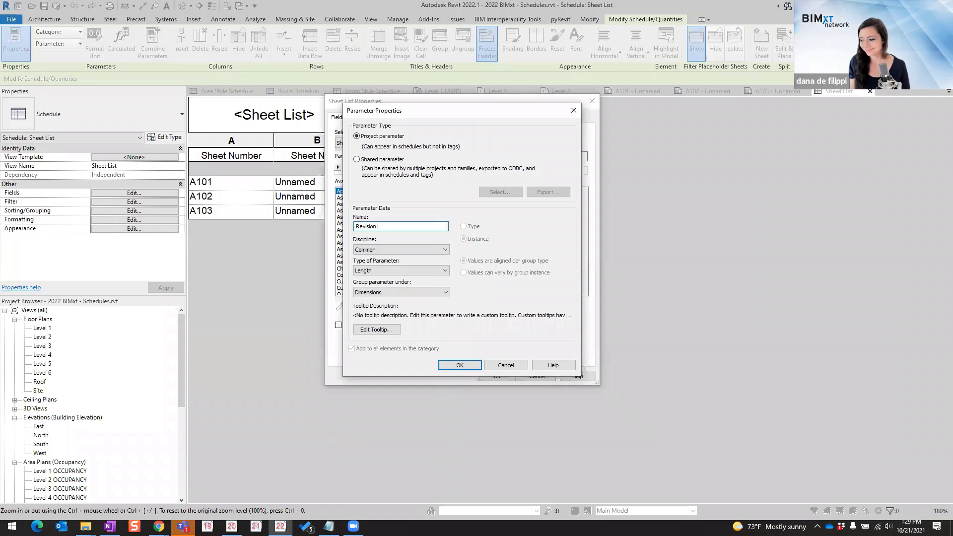
click(390, 271)
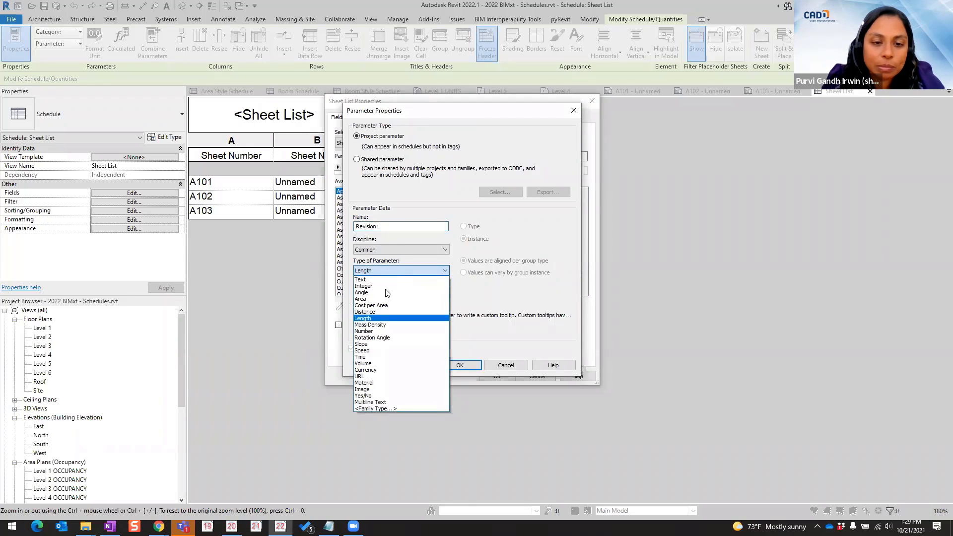
click(379, 389)
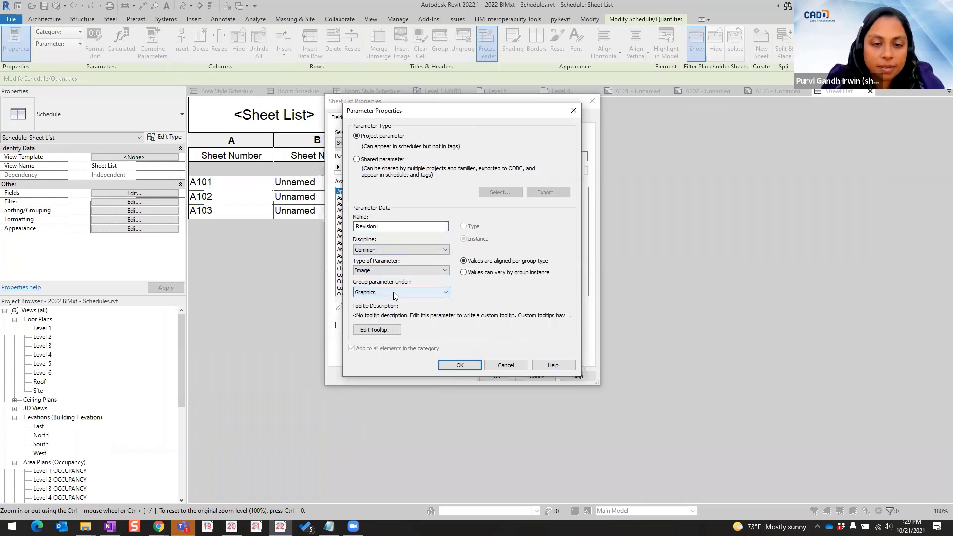
click(463, 367)
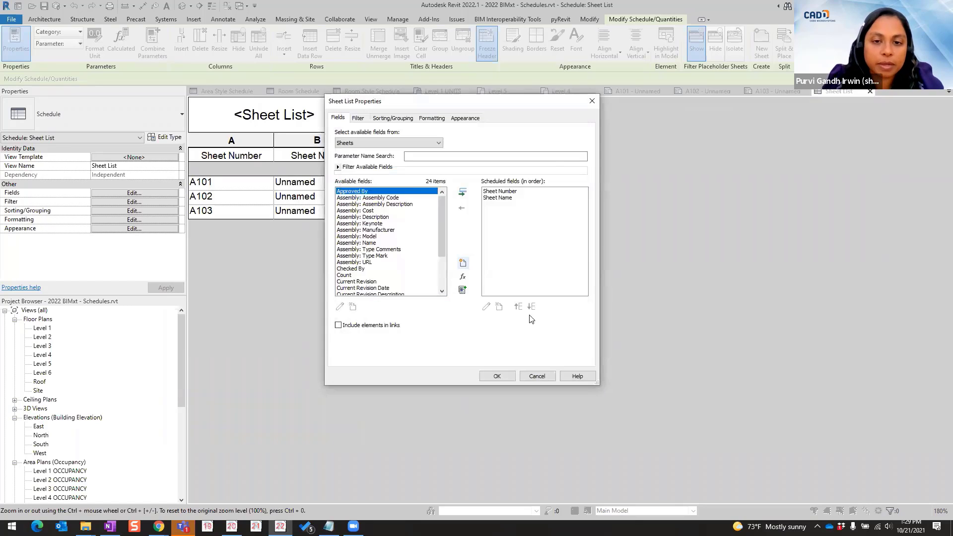
Step: Add a second project parameter named Revision2 of type Yes/No to the sheet list and apply the field changes
click(463, 264)
text(Revision 2)
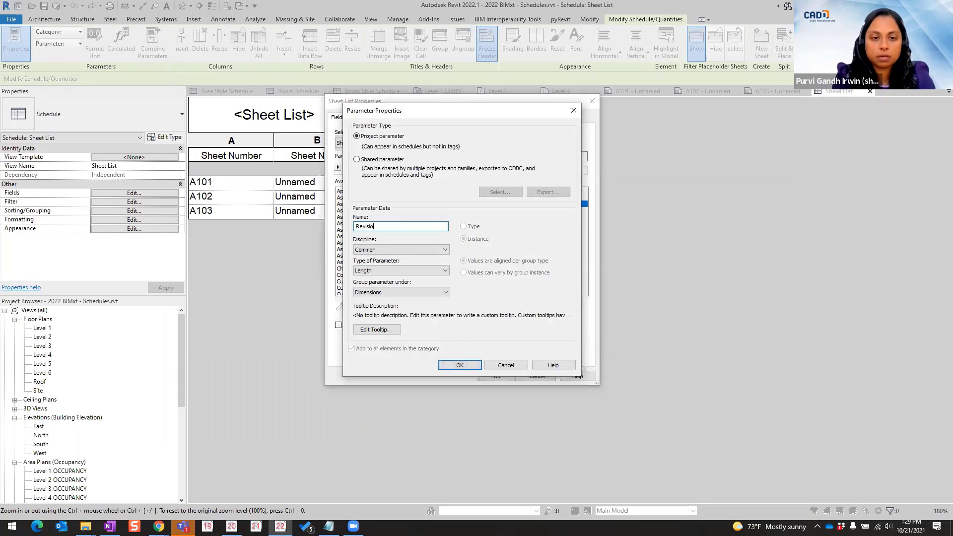
text(2)
click(399, 290)
click(399, 274)
click(398, 273)
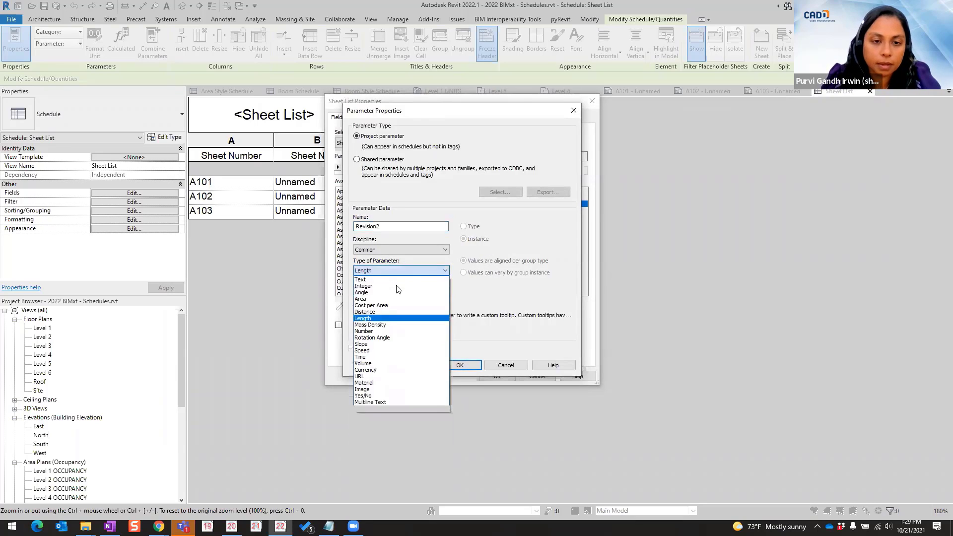
click(367, 396)
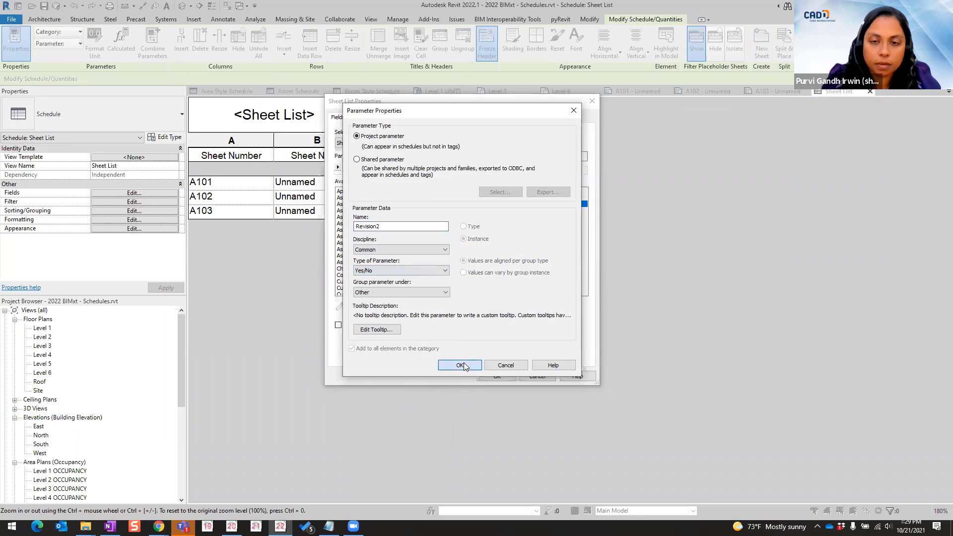
click(464, 366)
click(489, 379)
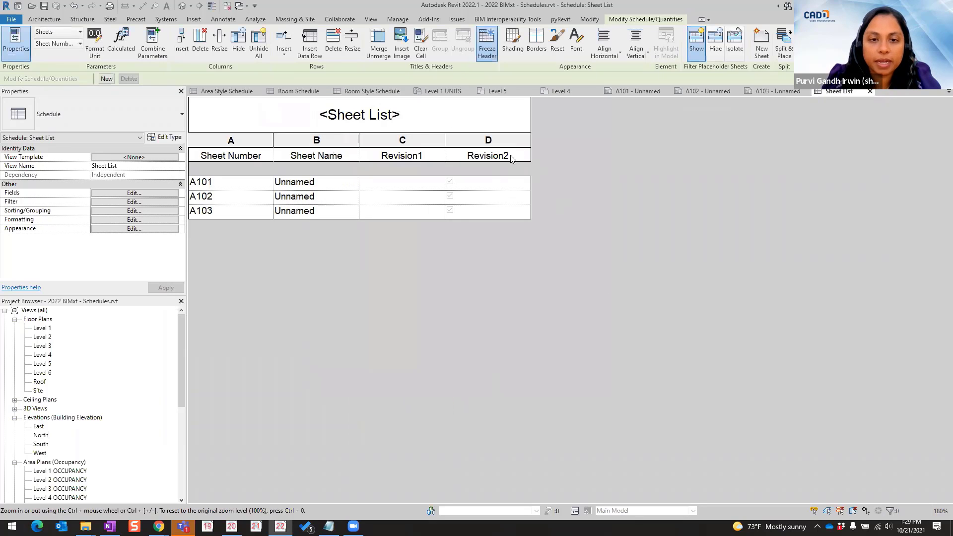
Step: Delete the existing Revision1 parameter from the sheet list's scheduled fields
click(405, 185)
click(416, 141)
click(417, 182)
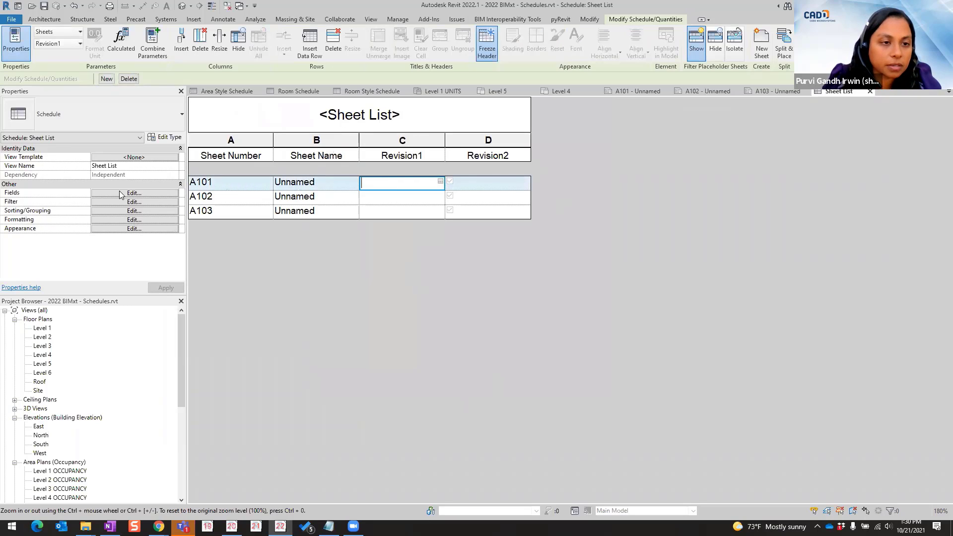
click(145, 193)
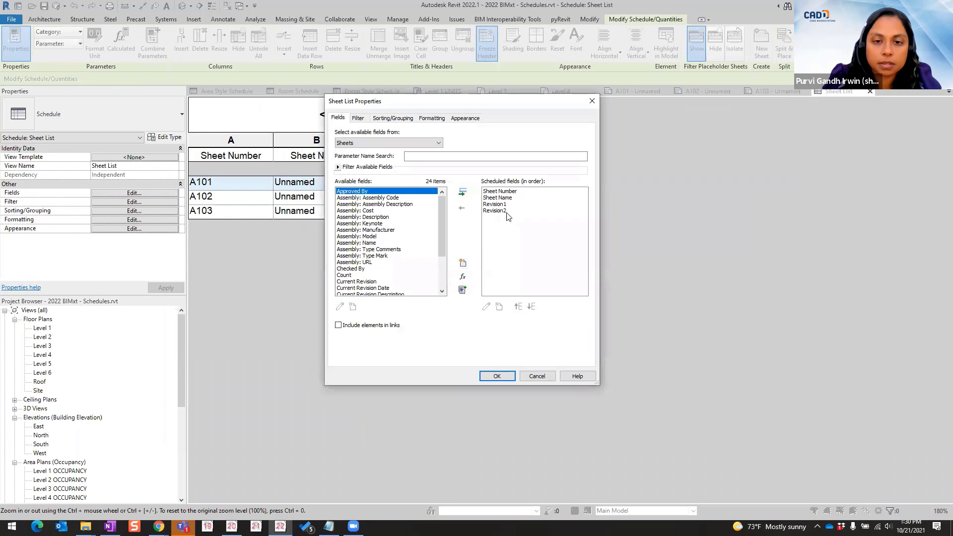
click(497, 204)
click(486, 307)
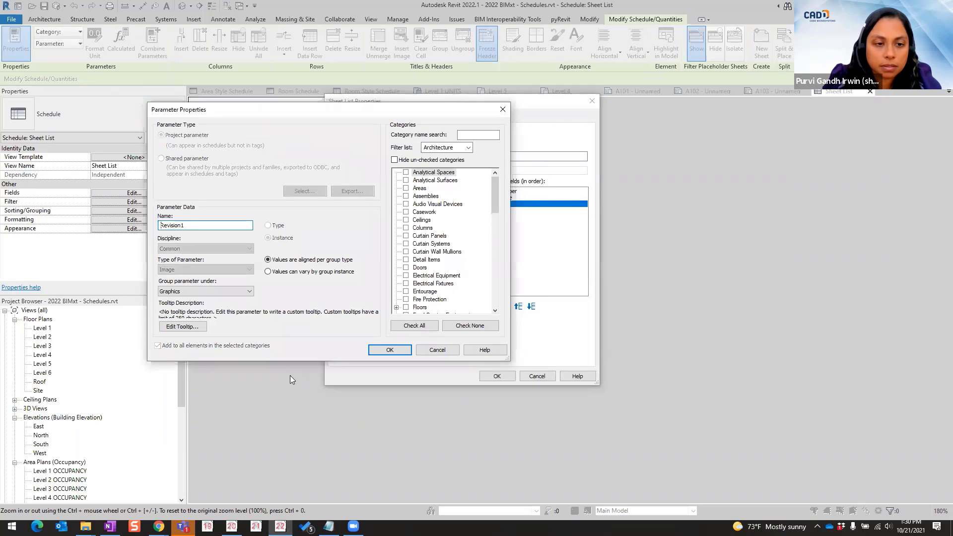
click(437, 351)
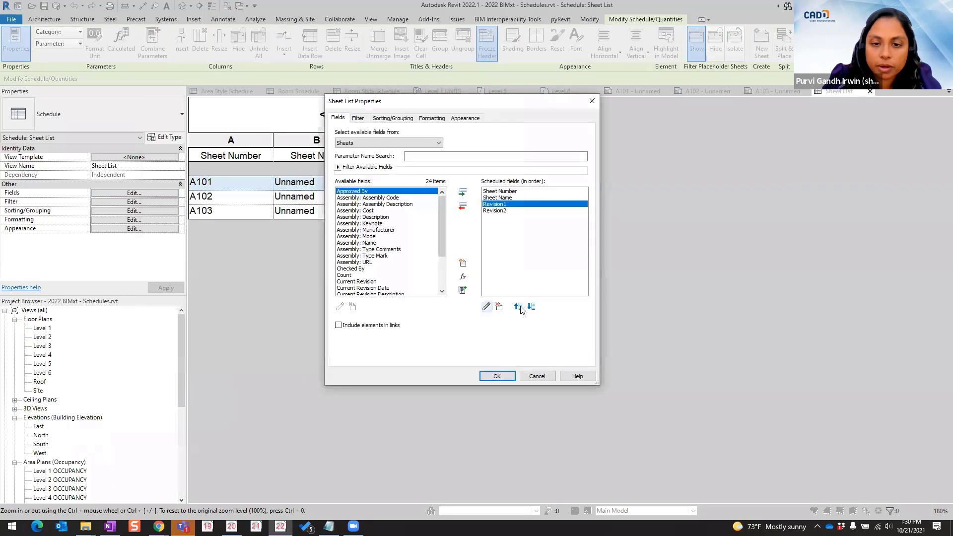
click(499, 306)
click(500, 273)
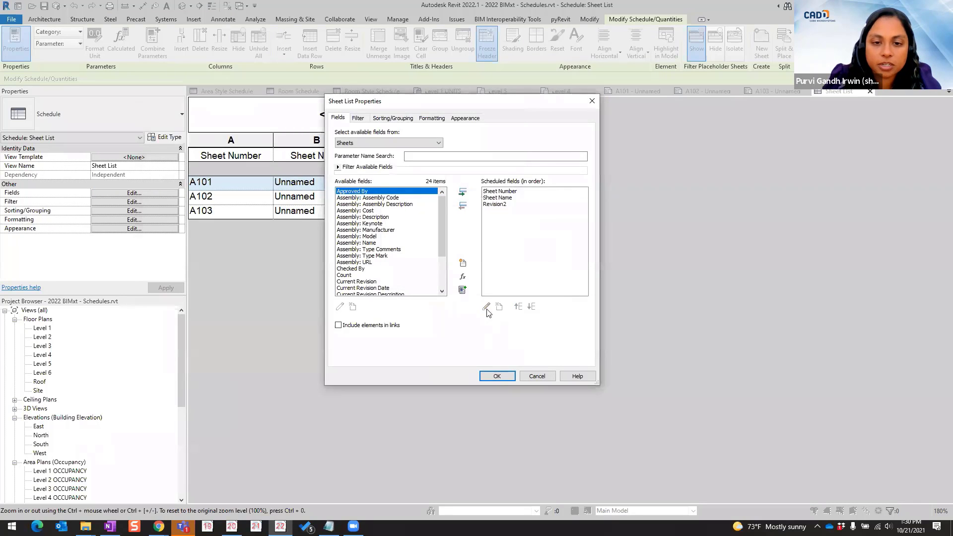
Step: Create a Yes/No project parameter named Revision1, place it above Revision2, and apply the field changes
click(463, 263)
text(REvi)
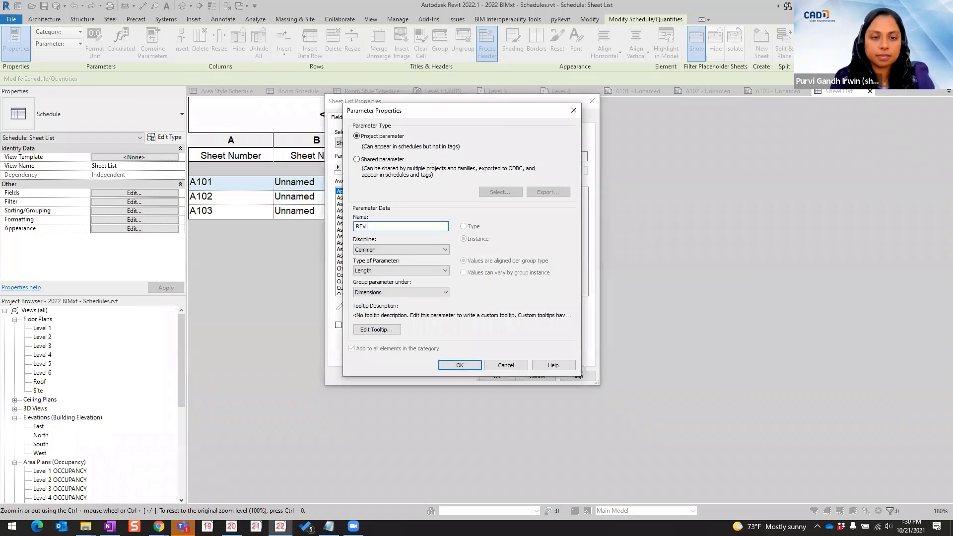
text(sion1)
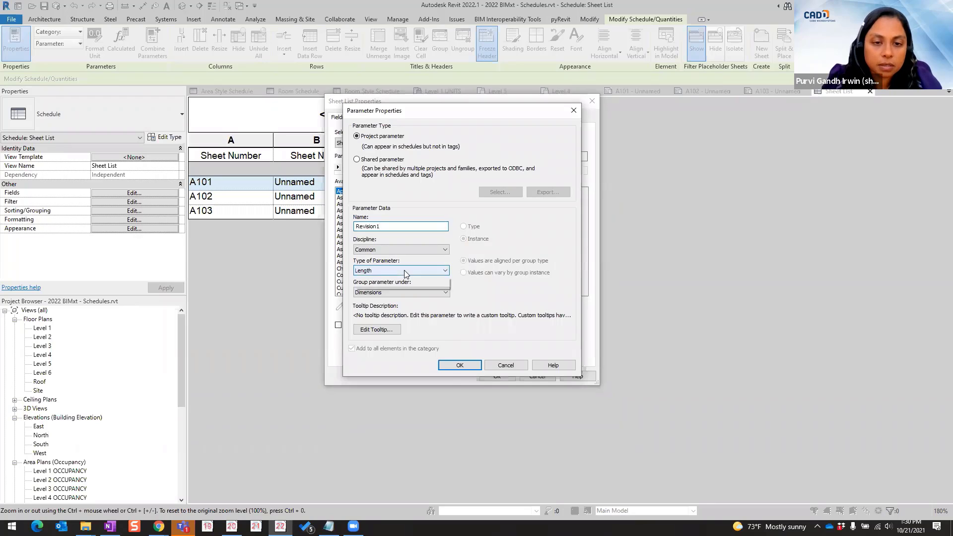
click(407, 271)
click(378, 395)
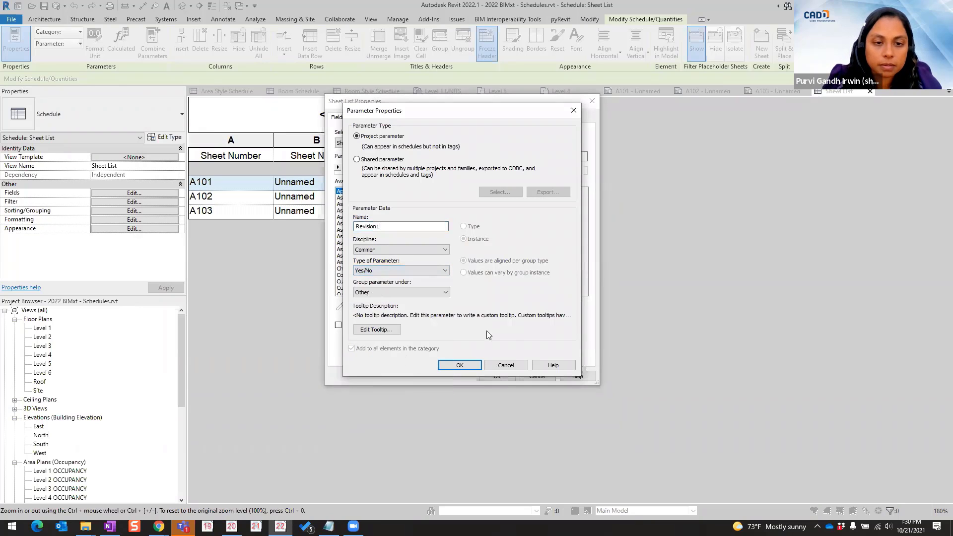
click(460, 365)
click(519, 306)
click(497, 376)
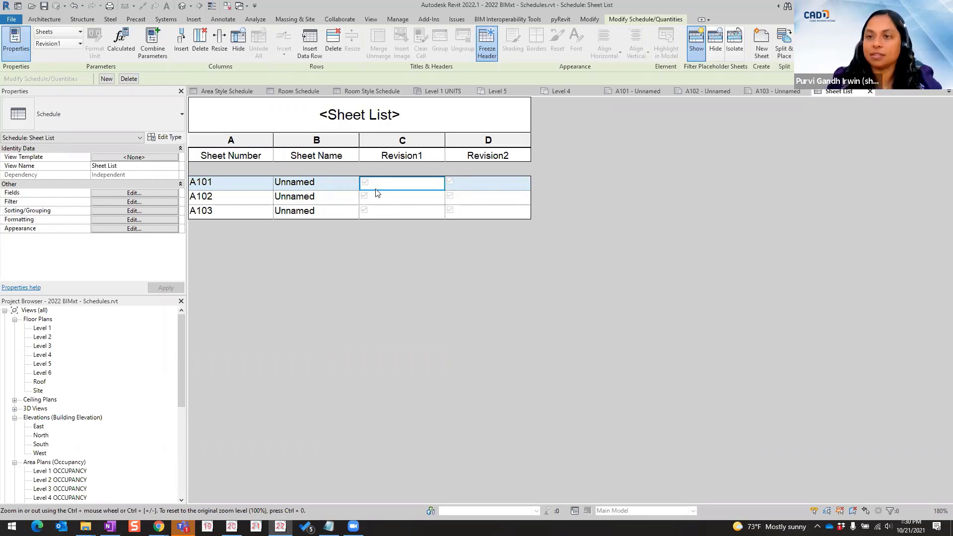
Step: Start a calculated value named Revision1Graphic in the sheet list's fields and set its type to Text
click(137, 194)
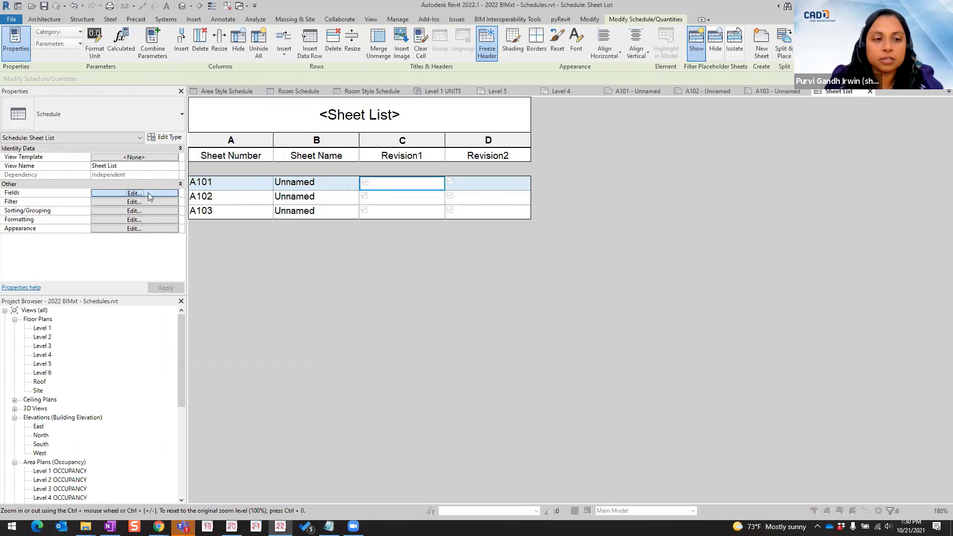
drag(499, 103, 283, 71)
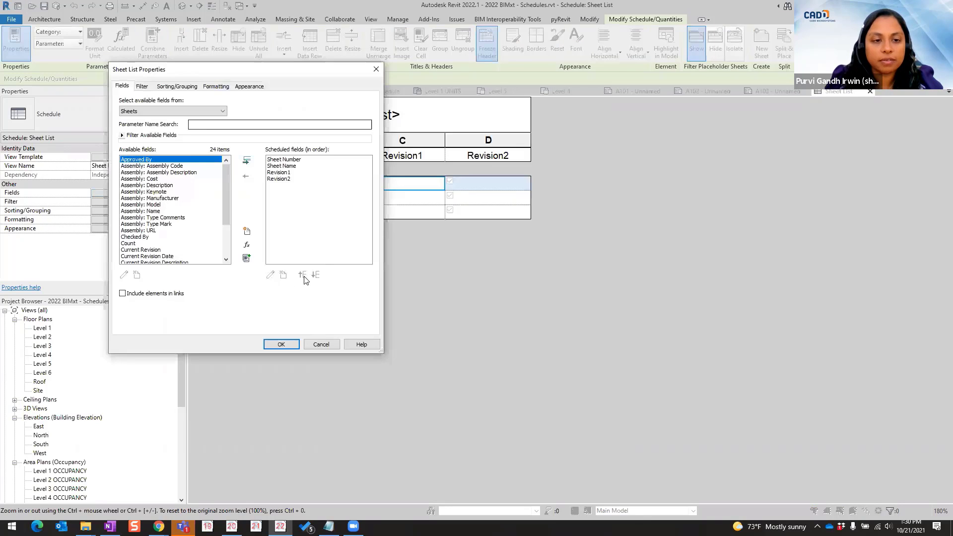
click(247, 246)
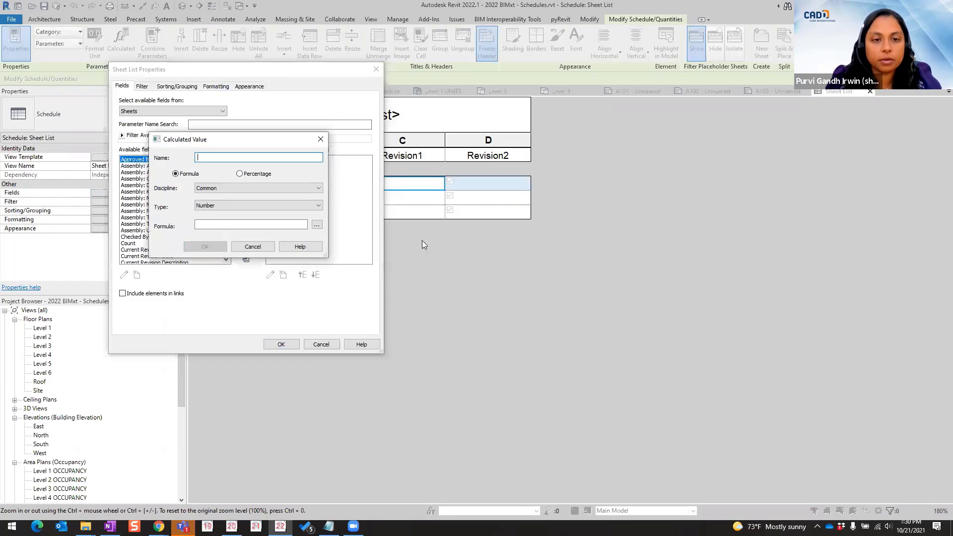
text(Revit)
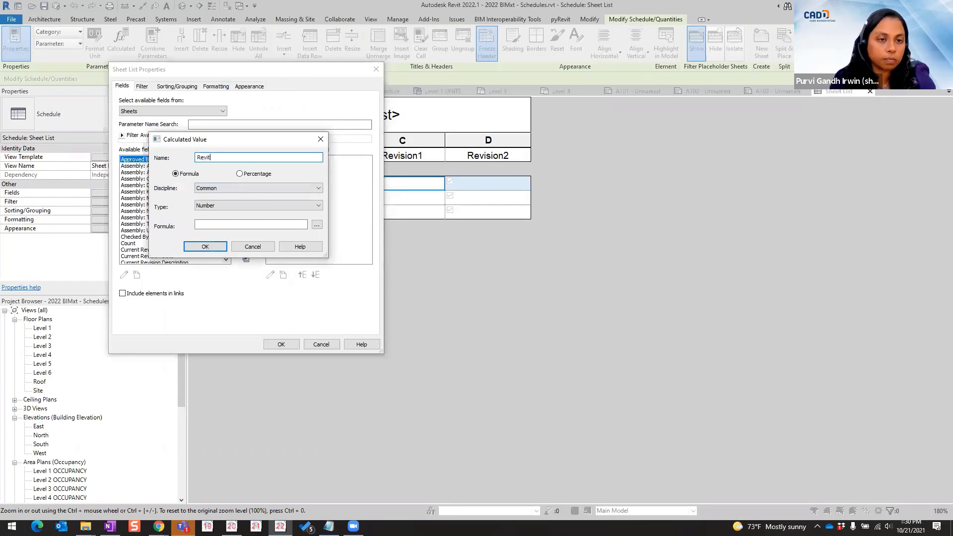
key(BackSpace)
key(BackSpace)
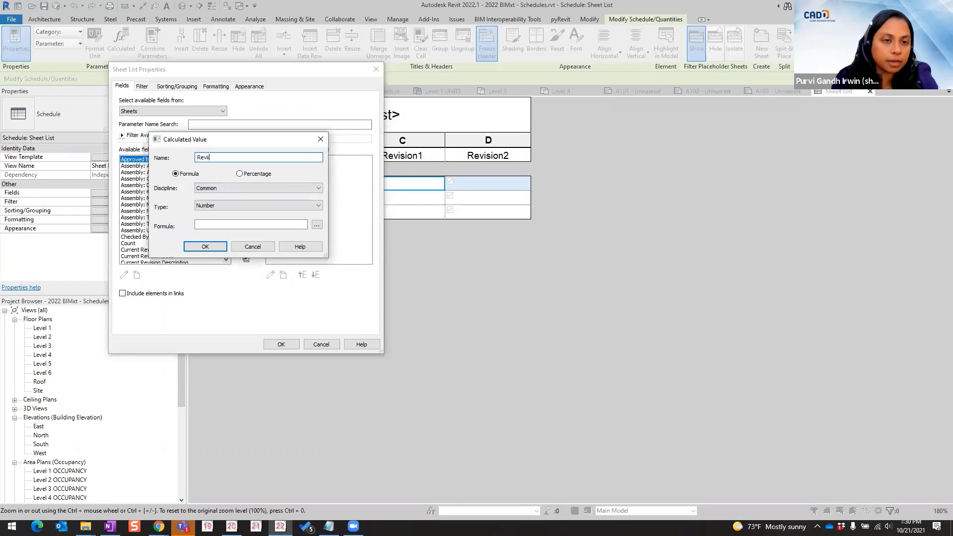
text(soin)
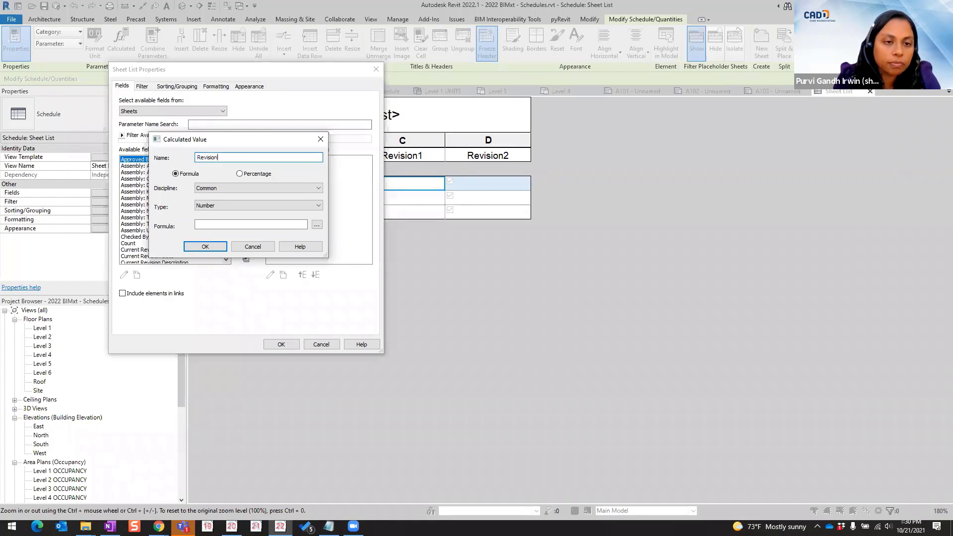
text(raphic)
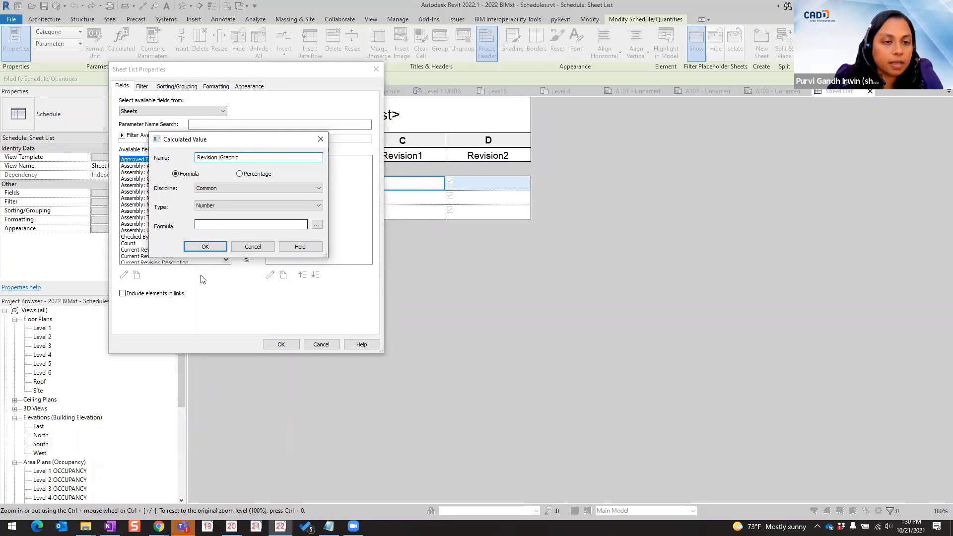
click(230, 205)
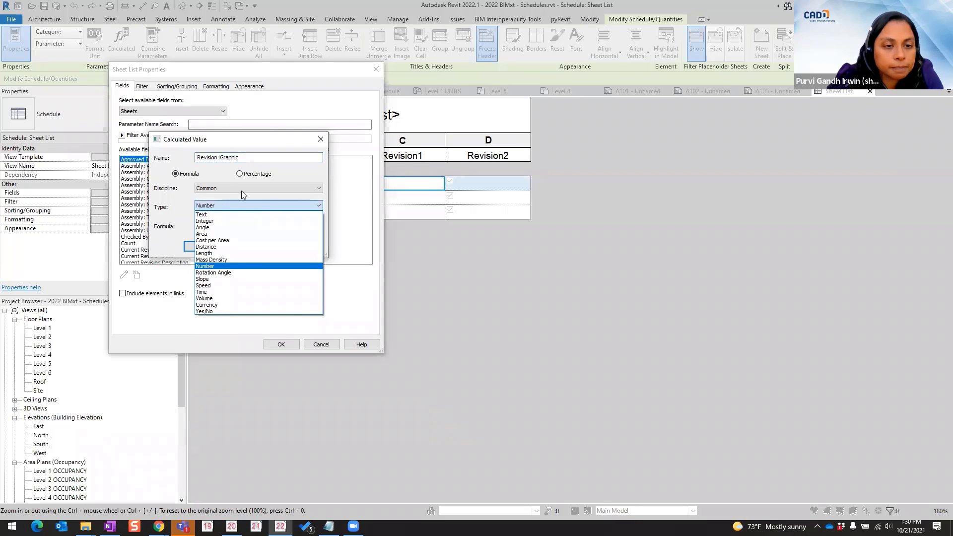
click(231, 214)
click(234, 226)
text(if)
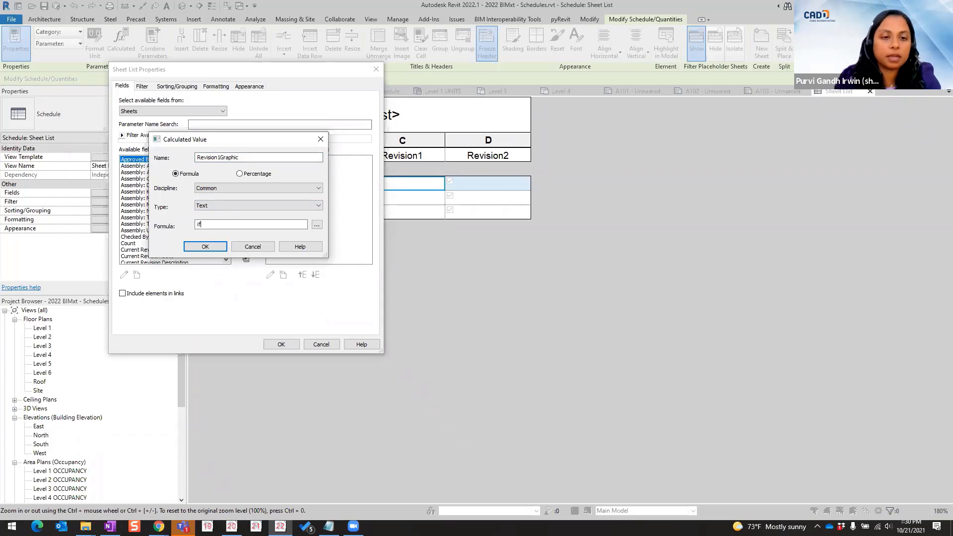
text( (RE)
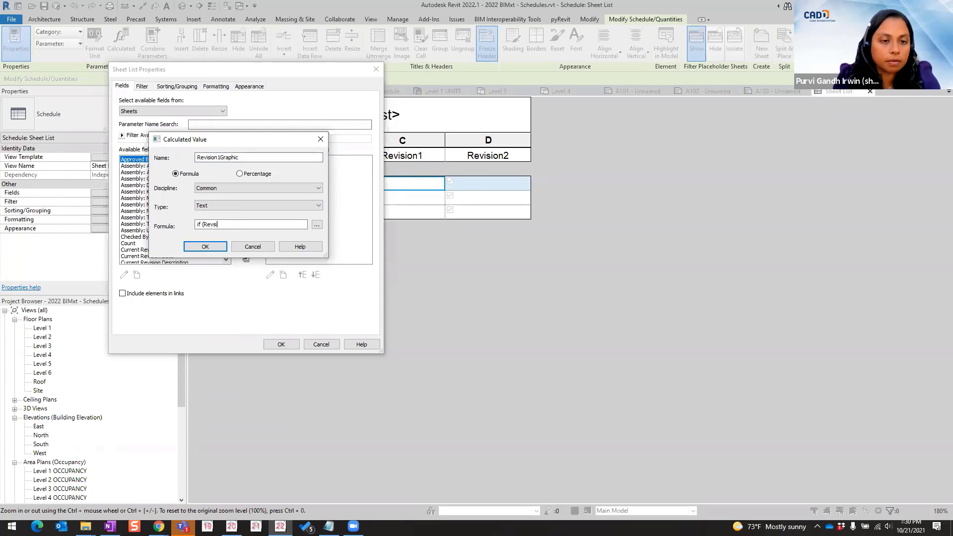
key(BackSpace)
key(BackSpace)
key(BackSpace)
text(ons)
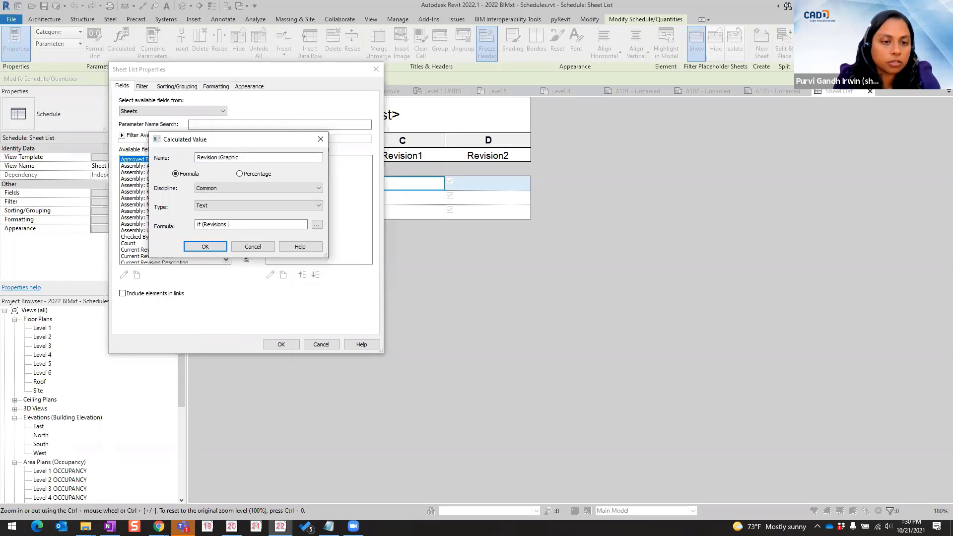
key(ctrl+a)
text(r)
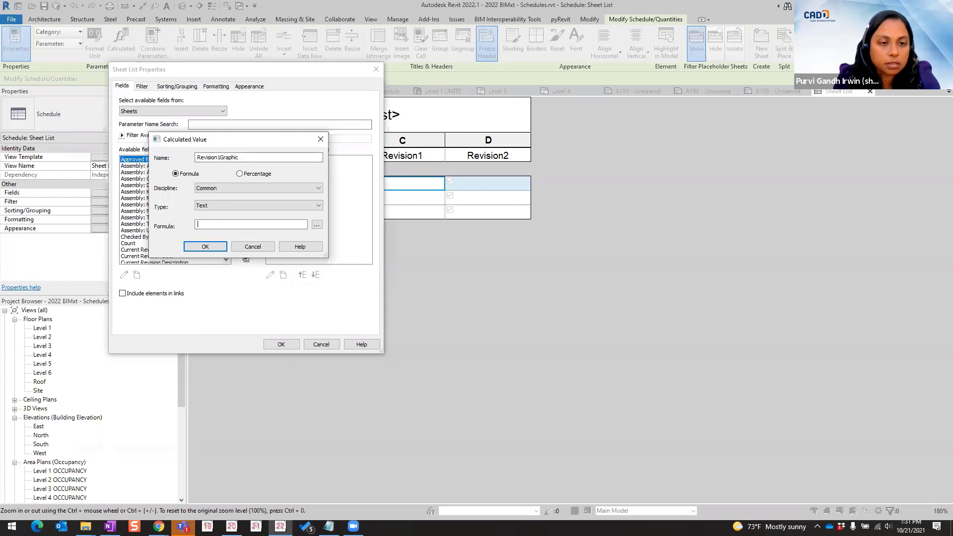
text(evision)
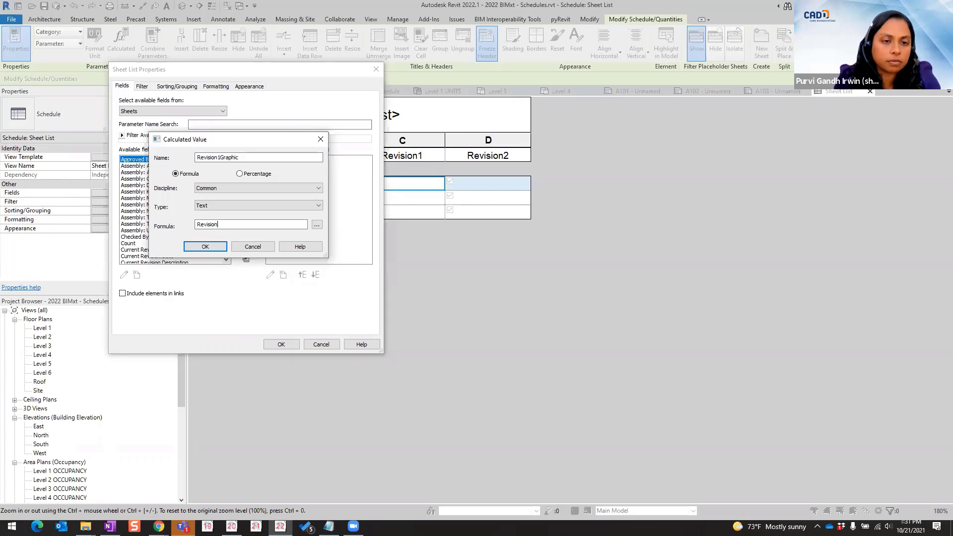
key(BackSpace)
key(BackSpace)
key(BackSpace)
key(BackSpace)
key(BackSpace)
key(BackSpace)
key(BackSpace)
key(BackSpace)
key(BackSpace)
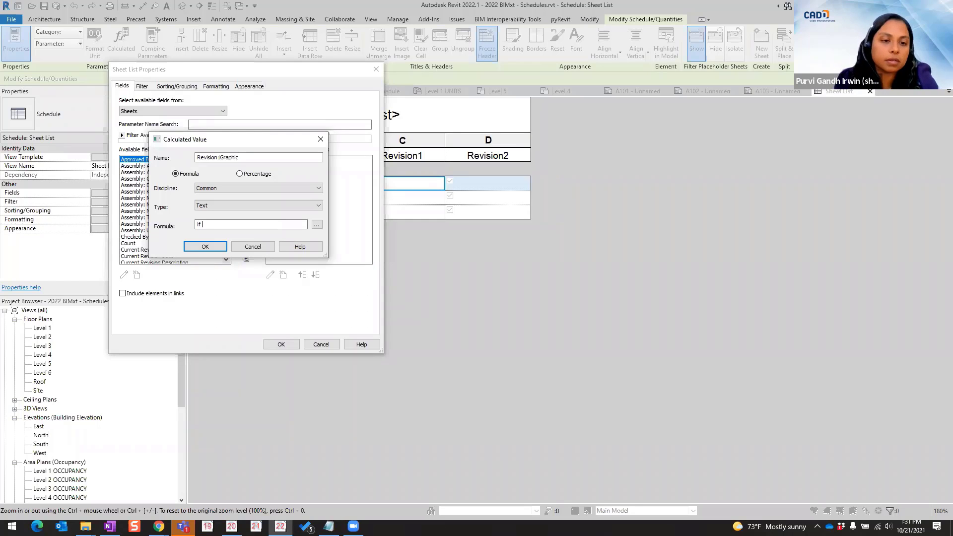
Step: Begin the Revision1Graphic formula with if (Revision1, " ", " so a blank is the true result
text(if ()
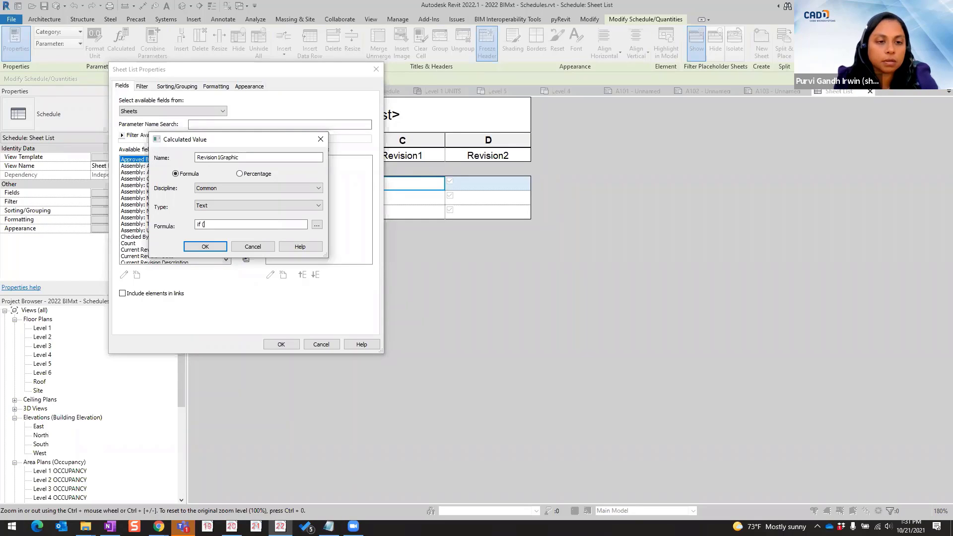
text(Revision1)
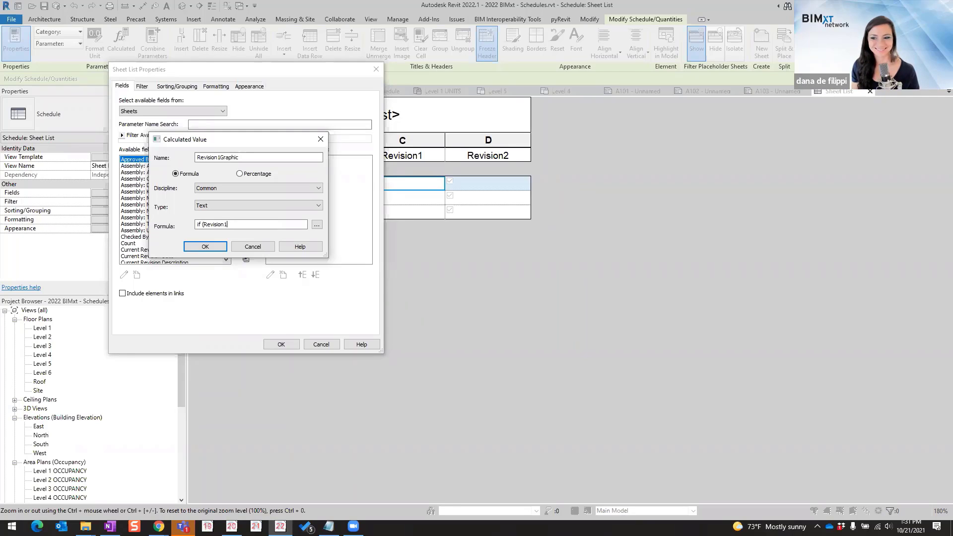
text(, " ", ")
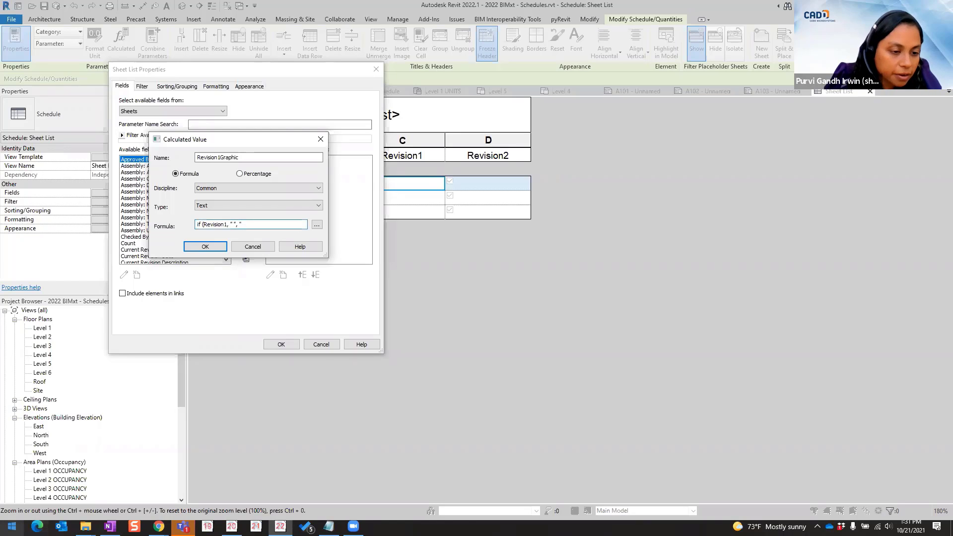
Step: Switch to Character Map and copy the Arial White Smiling Face character (U+263A)
key(super)
text(car)
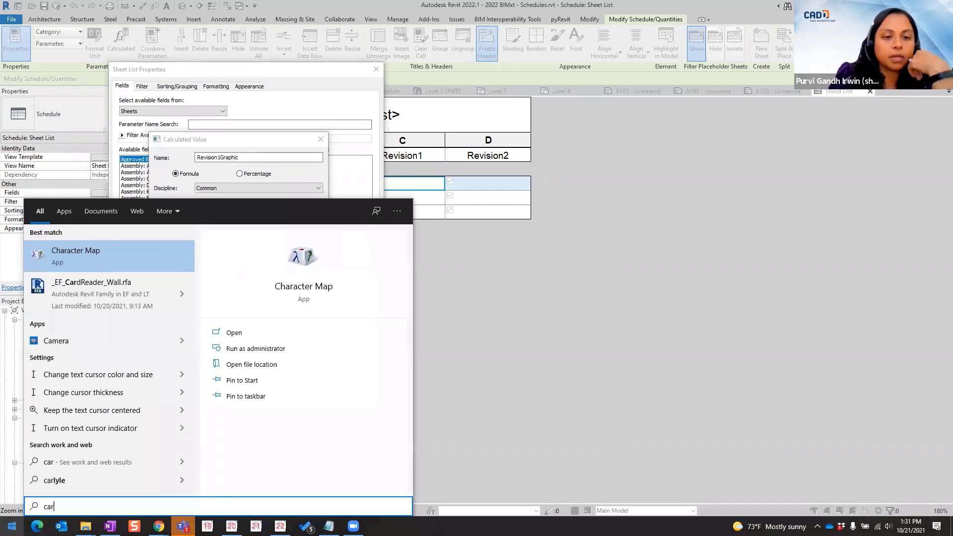
click(93, 252)
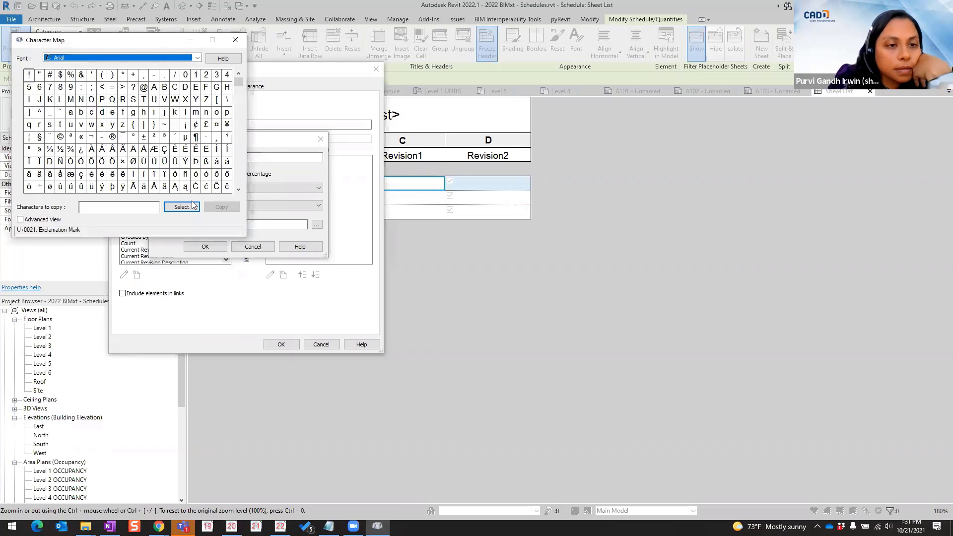
click(175, 149)
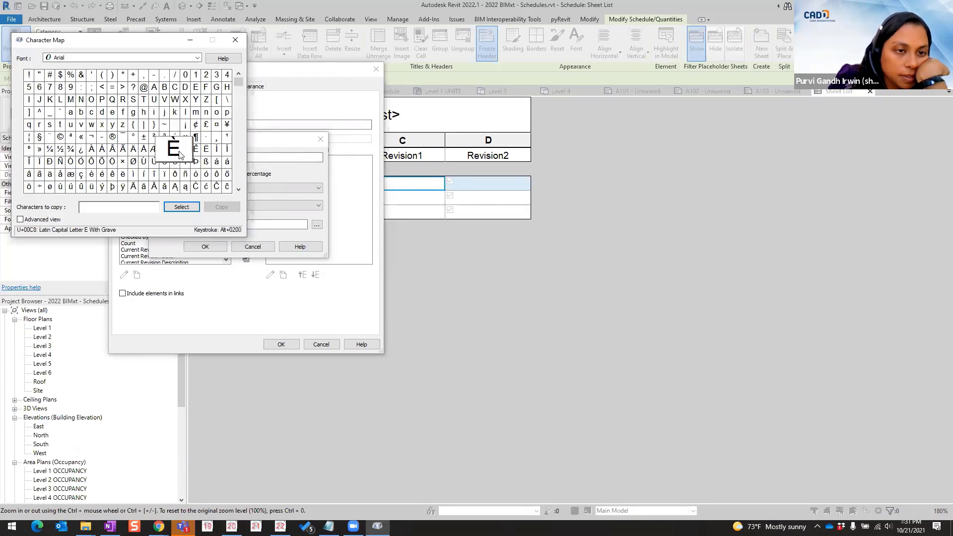
drag(238, 90, 241, 164)
click(133, 112)
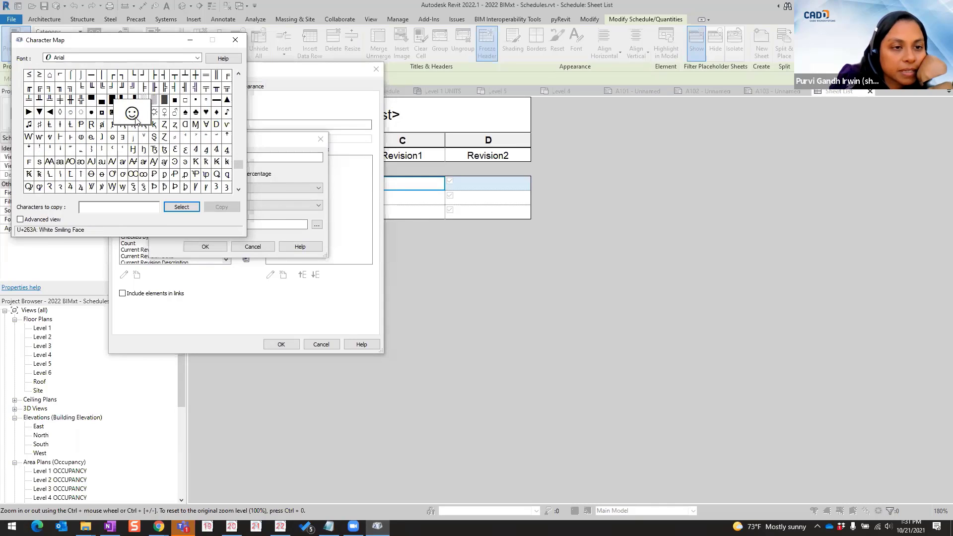
click(180, 207)
click(219, 208)
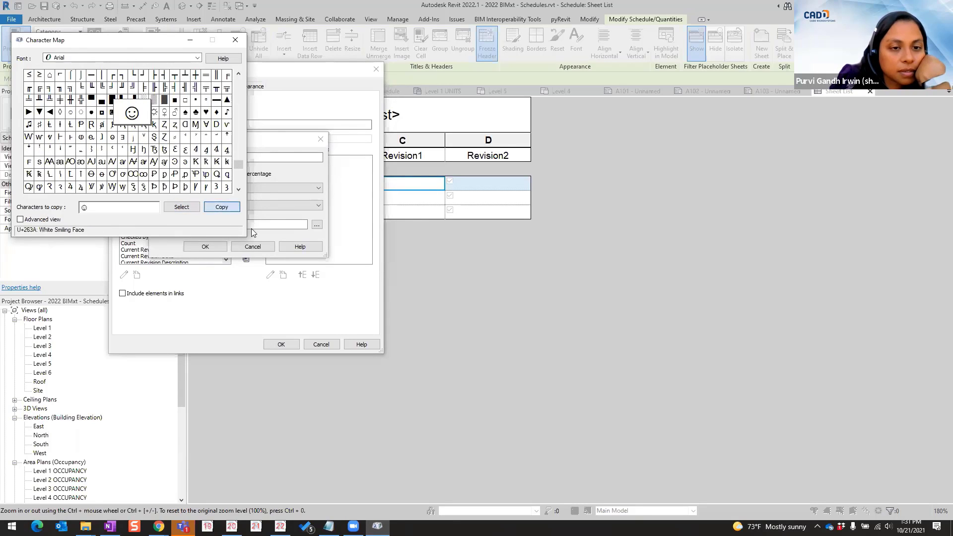
Step: Complete the Revision1Graphic formula with the copied smiling face as the false result and apply the field to the sheet list
click(258, 223)
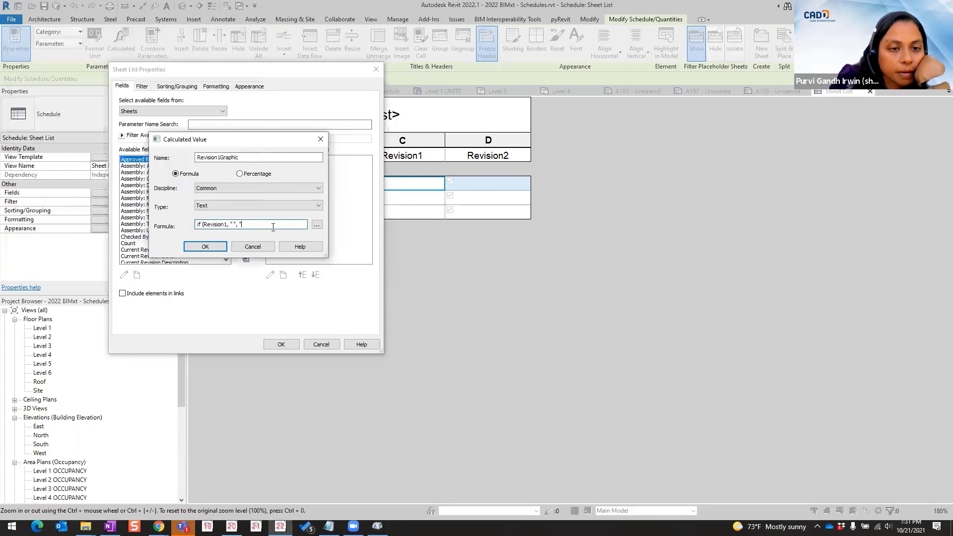
key(ctrl+v)
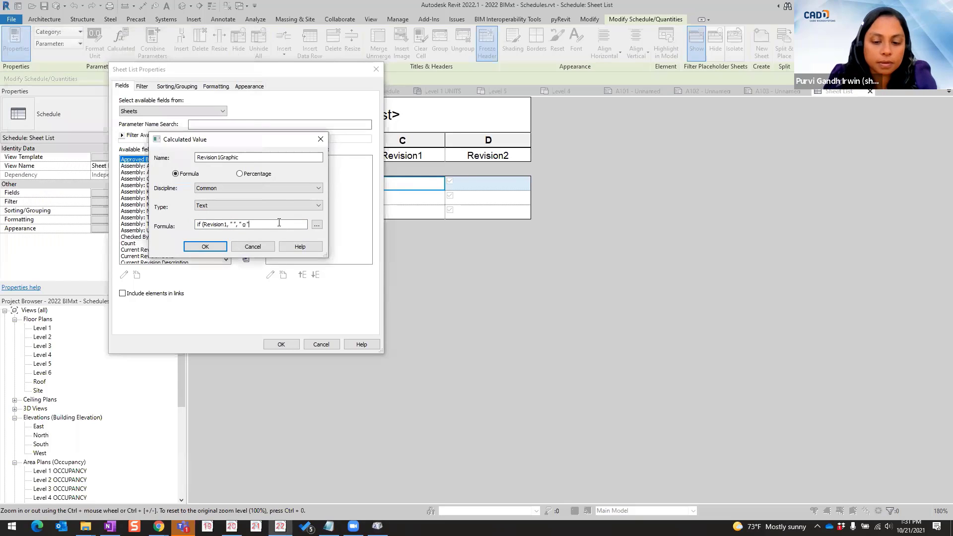
click(204, 246)
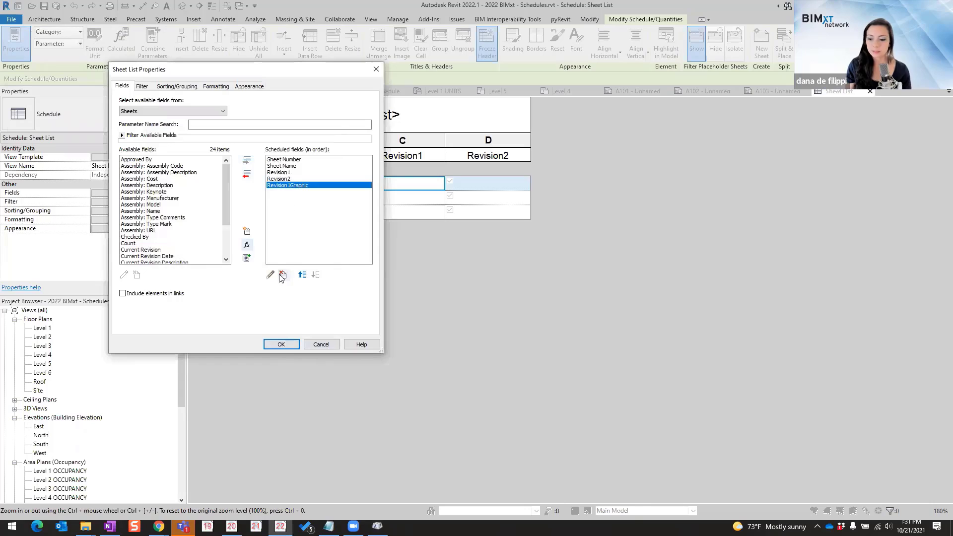
click(281, 344)
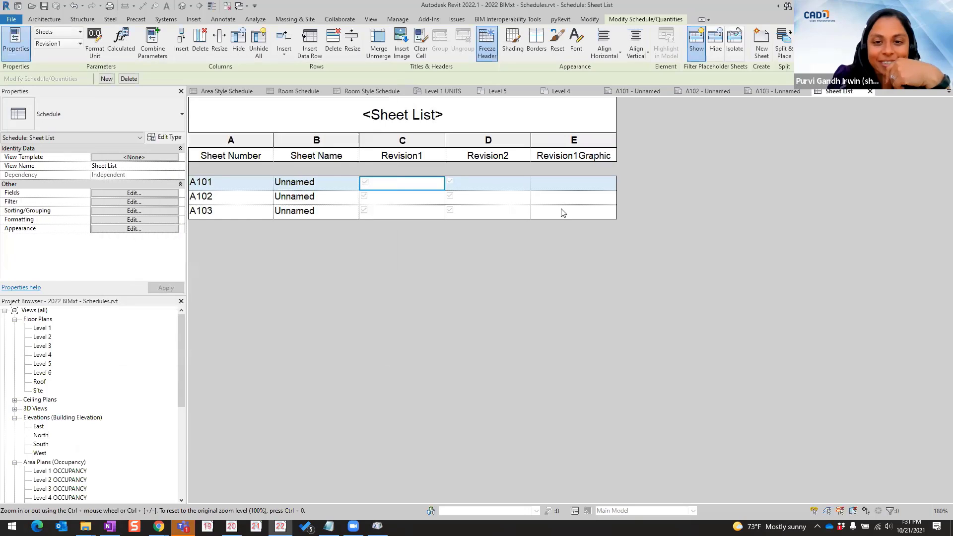
Step: Enable the Revision1 checkbox for sheets A101 and A102 in the sheet list
click(365, 183)
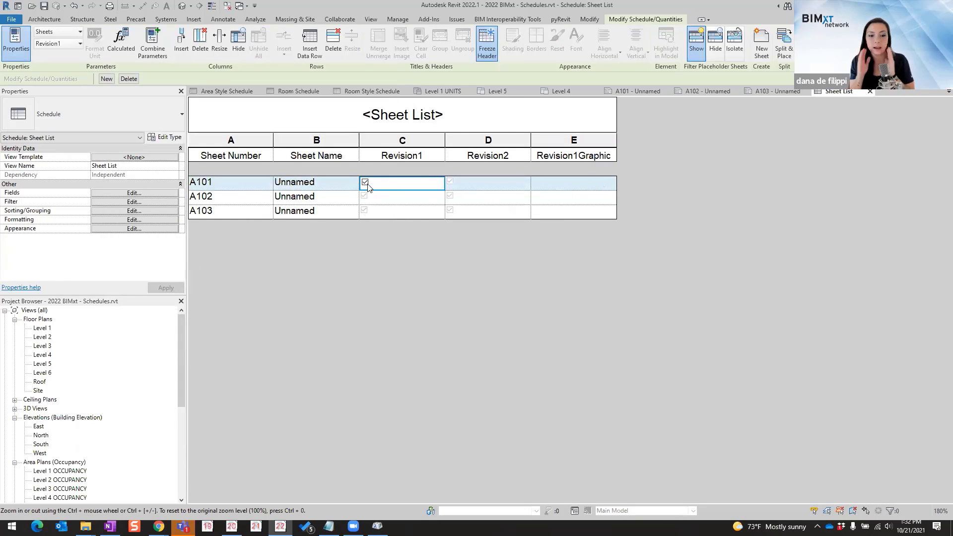
click(365, 197)
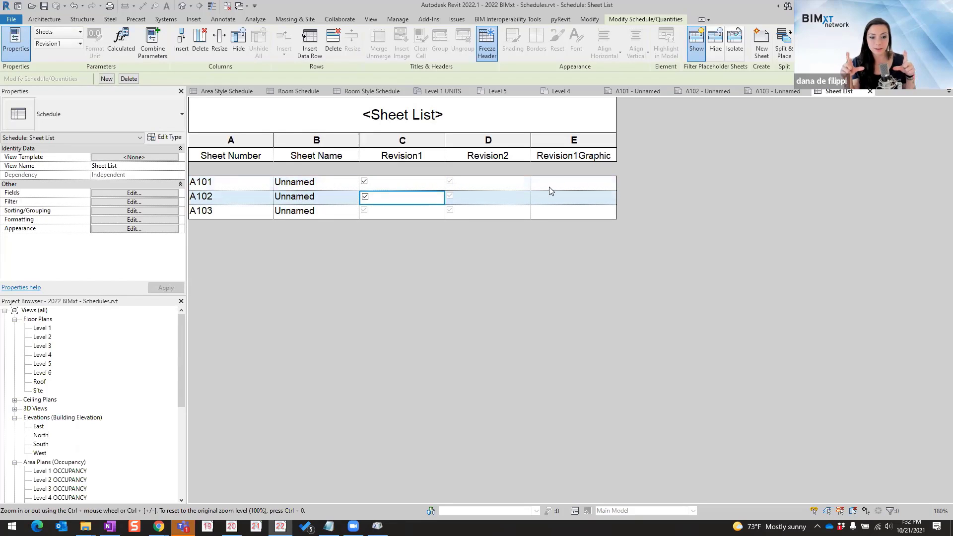
click(560, 183)
Step: Swap the results in the Revision1Graphic formula so the smiling face is the true result and a blank the false one, and apply it
click(133, 194)
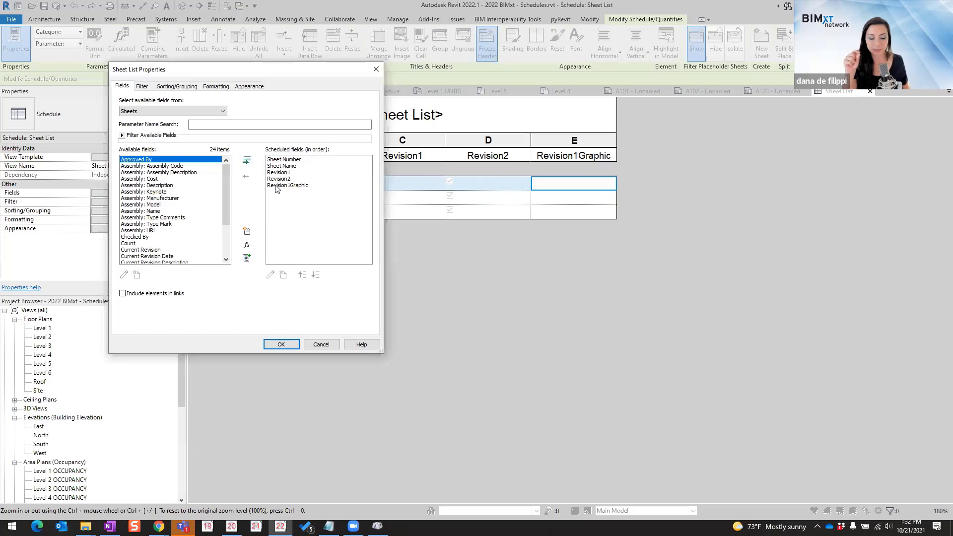
click(279, 186)
click(270, 275)
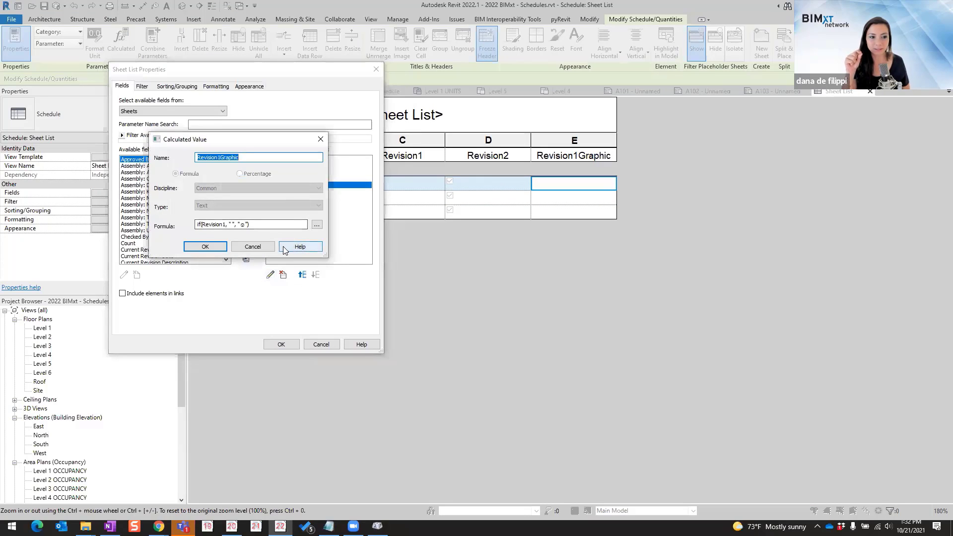
click(226, 225)
text(,)
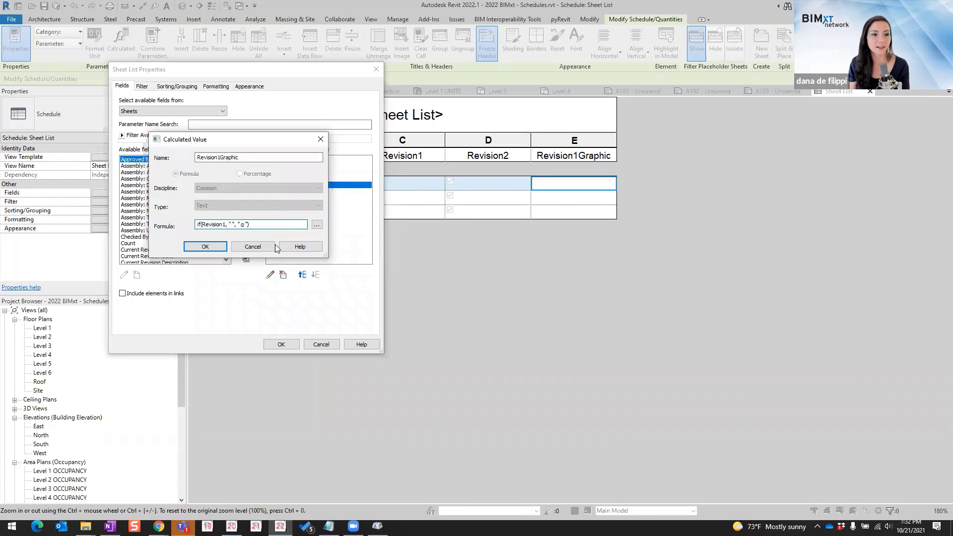
text(◎)
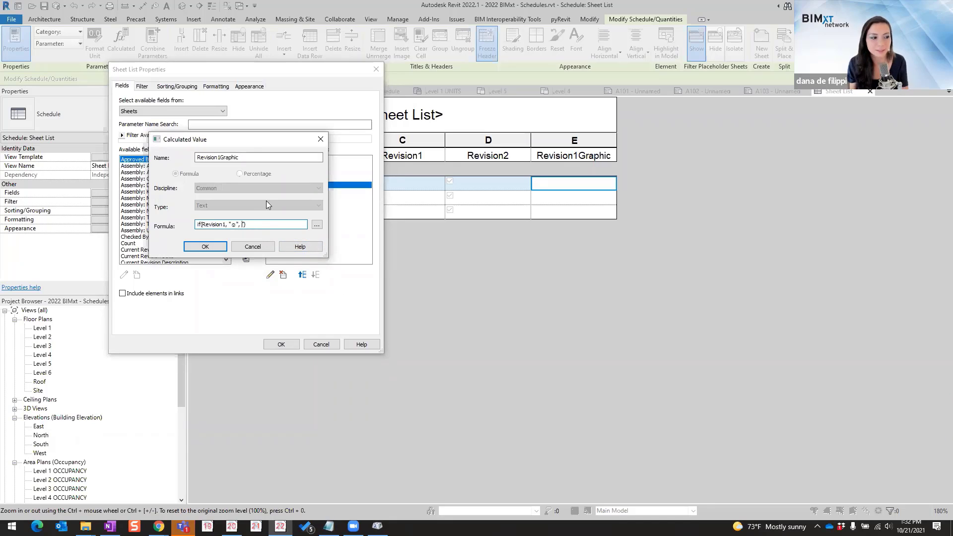
text(")
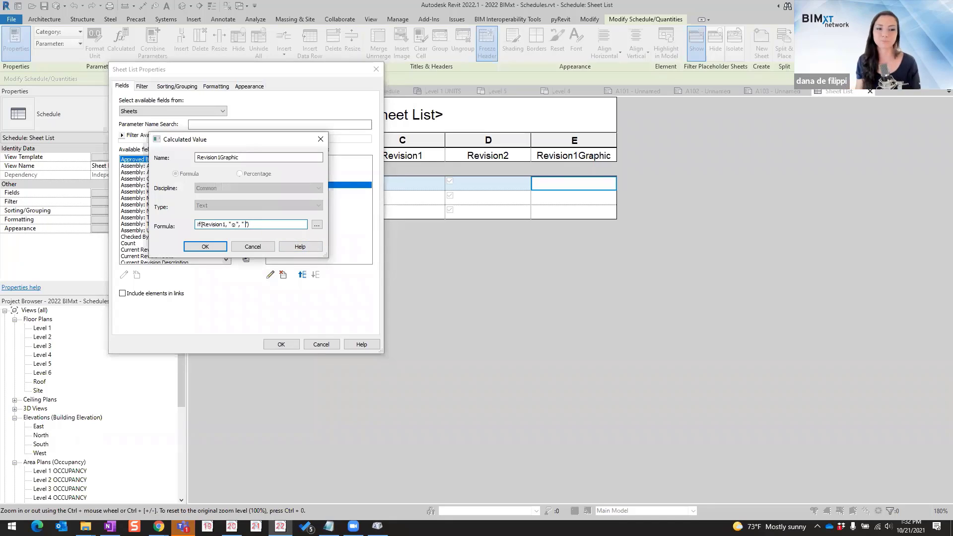
click(209, 248)
click(281, 345)
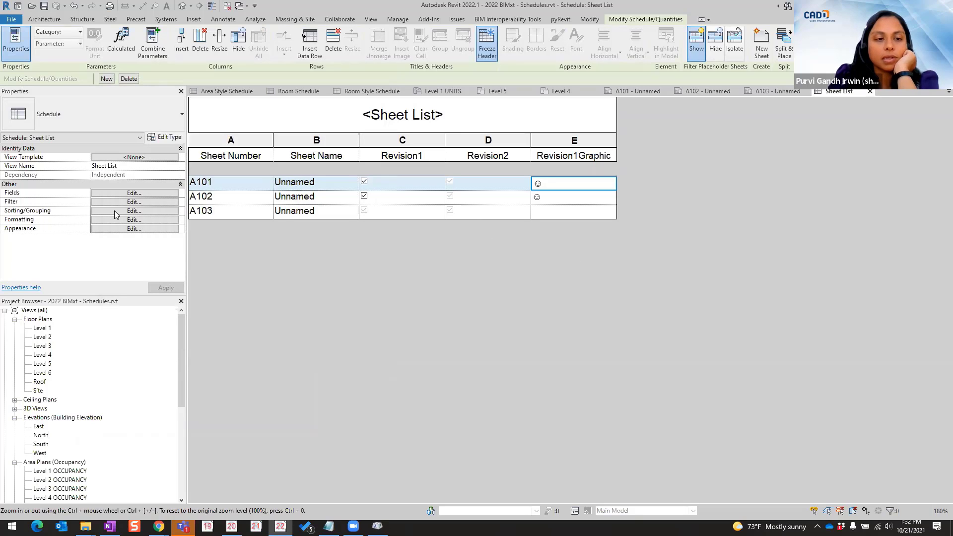
ctrl+scroll(425, 189, up, 2)
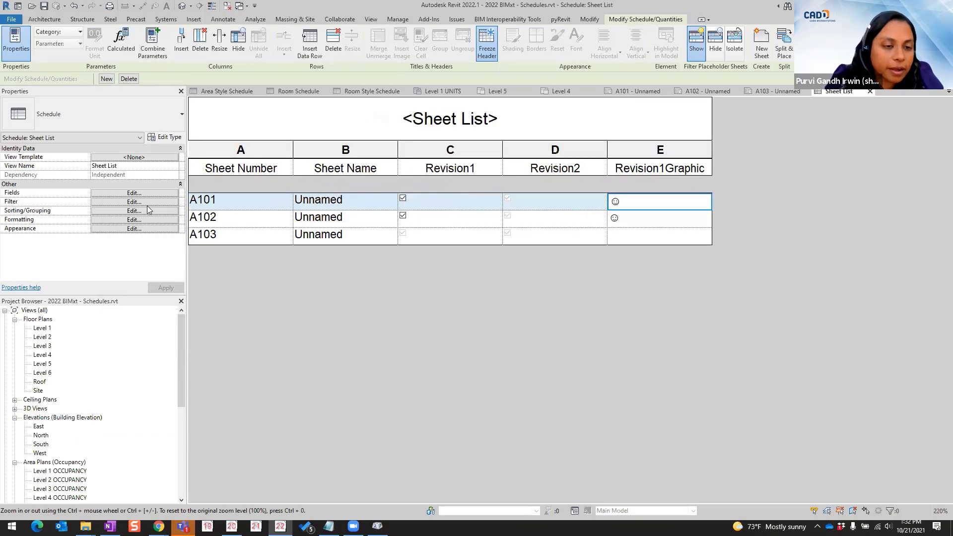
click(140, 194)
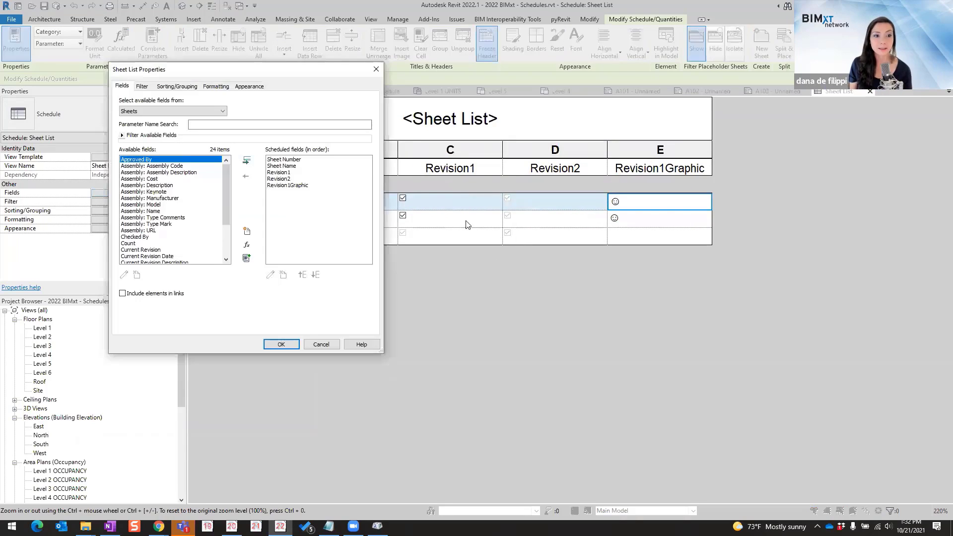
click(293, 186)
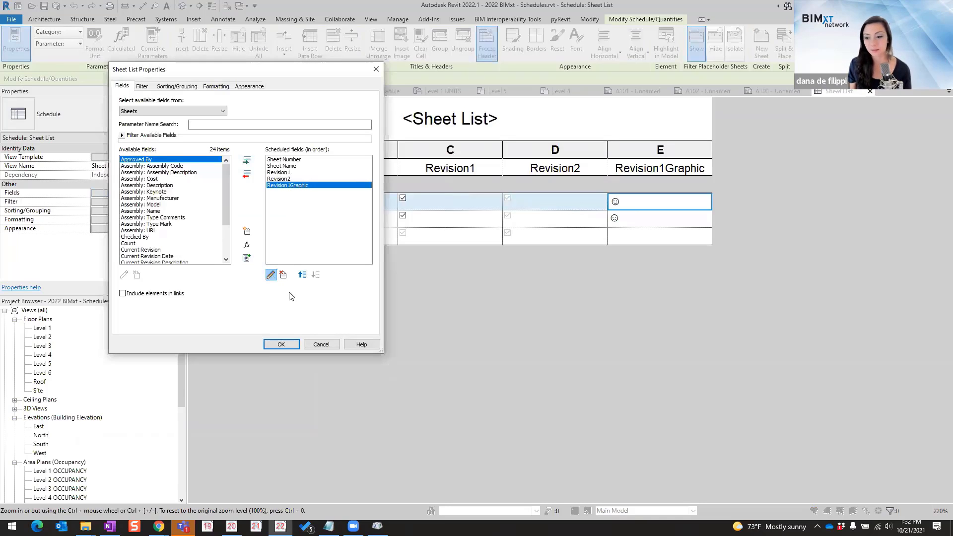
click(323, 344)
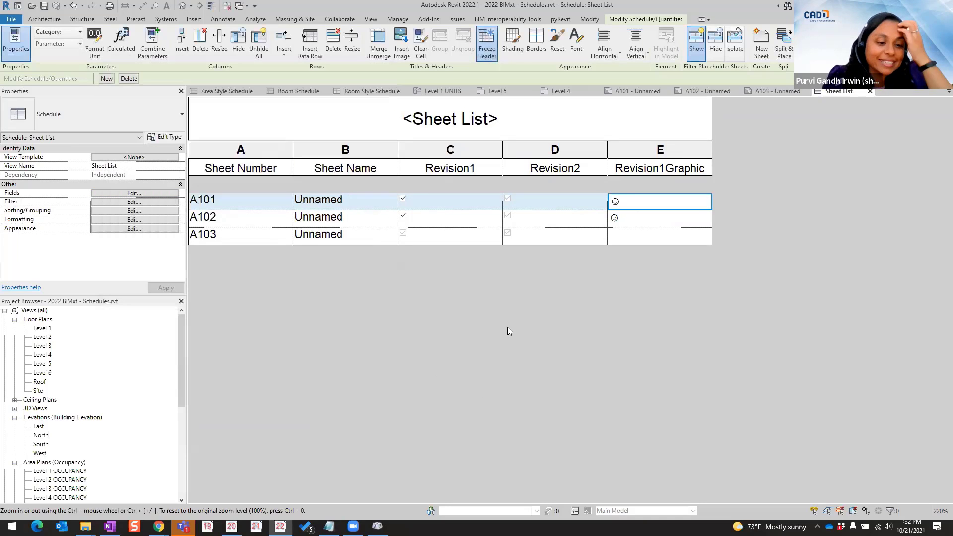
Step: Enlarge the sheet list to 240% and widen the Properties palette slightly, trying out a larger text size in the palette
ctrl+scroll(524, 331, down, 3)
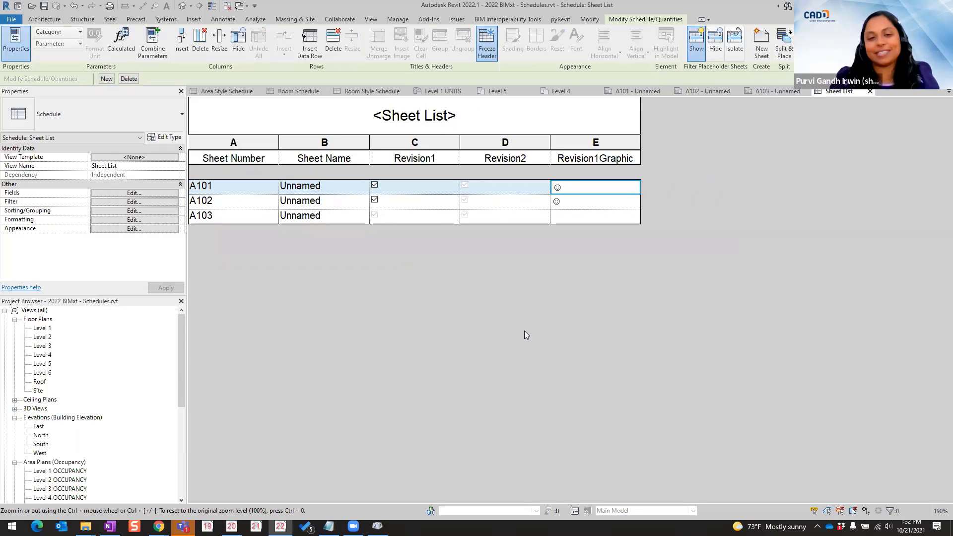
ctrl+scroll(518, 287, up, 2)
ctrl+scroll(530, 290, up, 2)
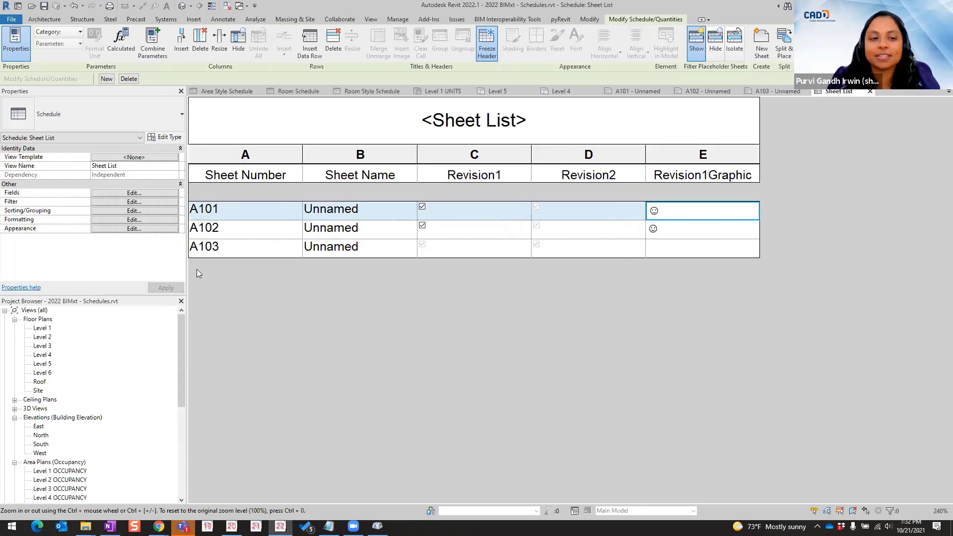
drag(187, 268, 211, 268)
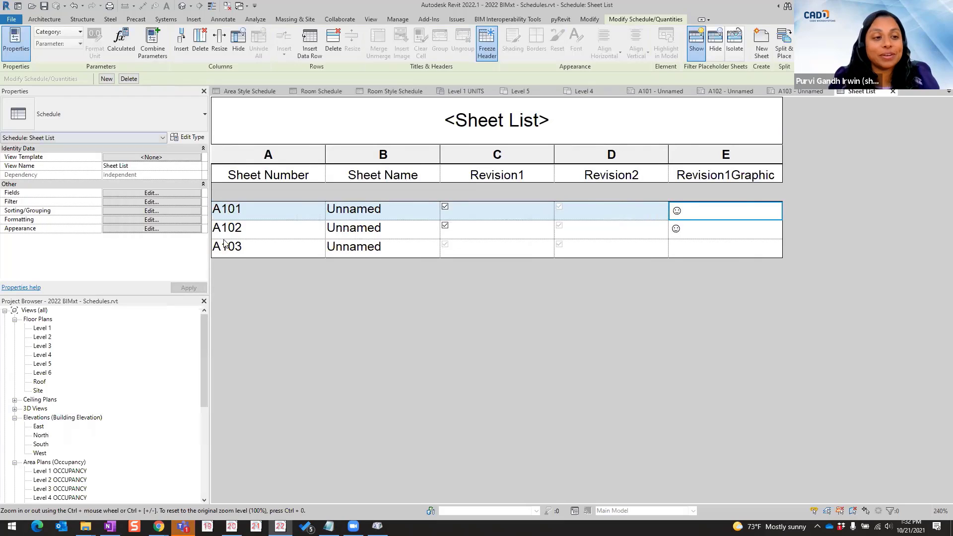
ctrl+scroll(99, 226, up, 4)
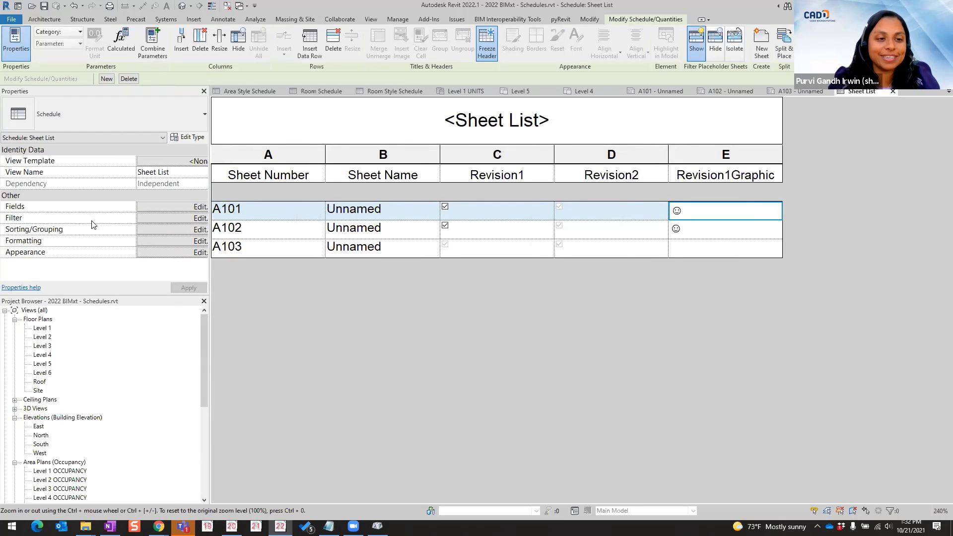
ctrl+scroll(95, 225, down, 5)
ctrl+scroll(96, 227, up, 1)
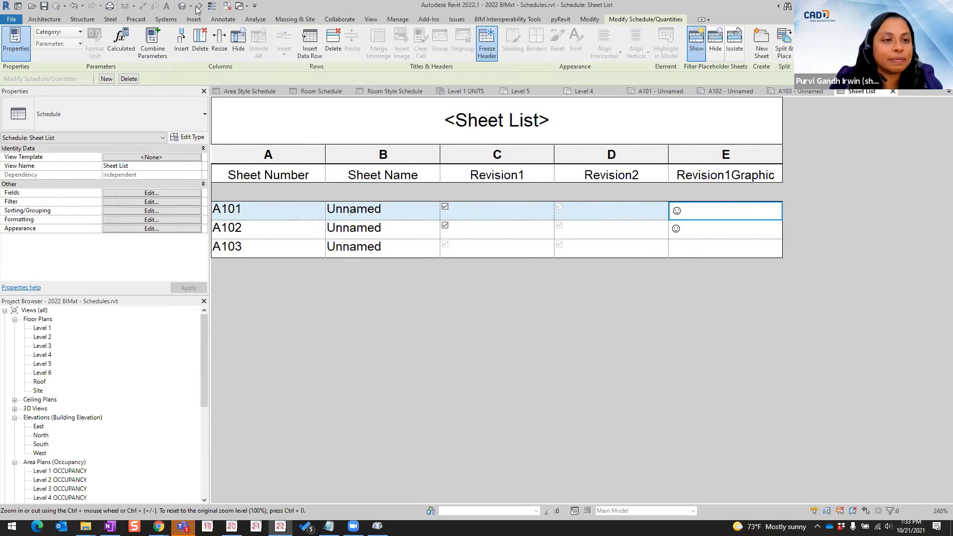
Step: Find the Generic - 5" basic wall among the project's wall families and open its type properties
click(55, 18)
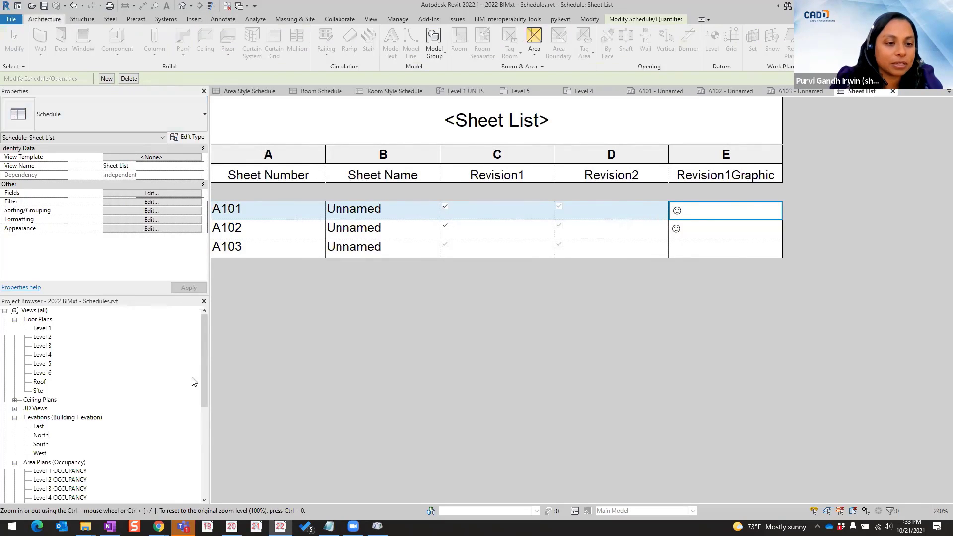
drag(205, 365, 202, 475)
click(5, 480)
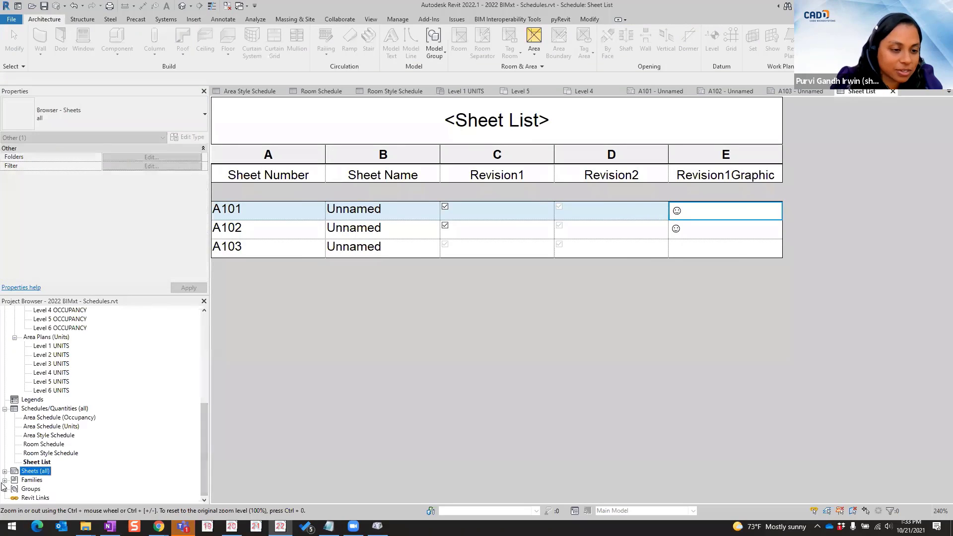
drag(203, 438, 202, 469)
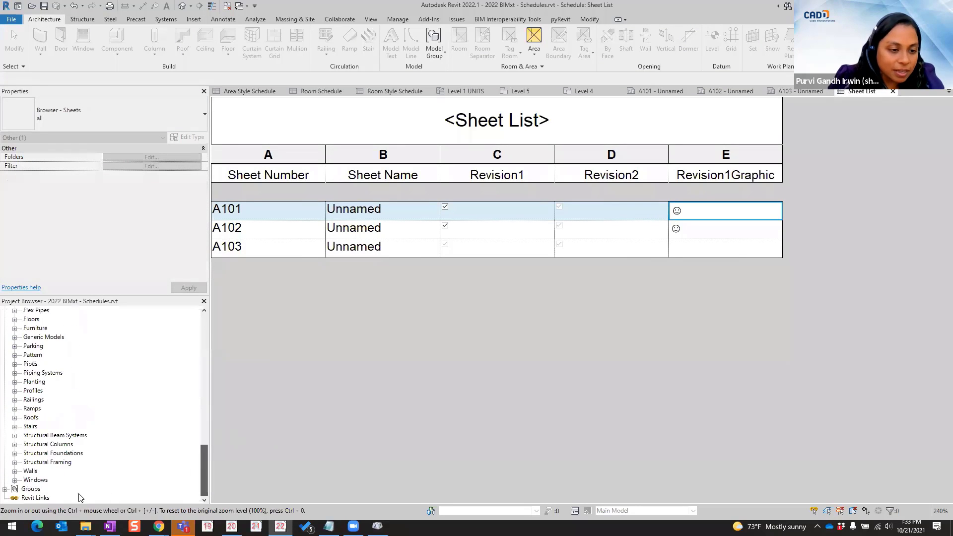
click(15, 473)
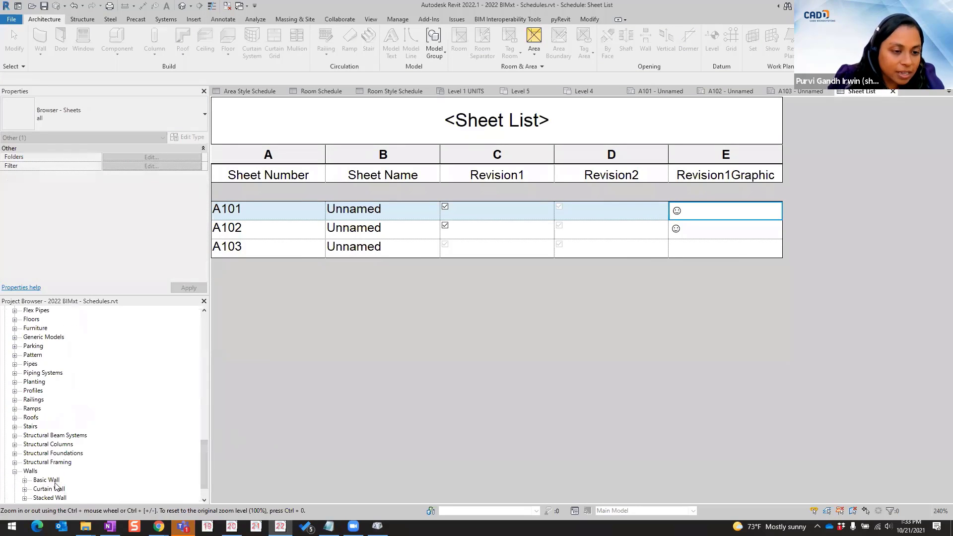
click(24, 480)
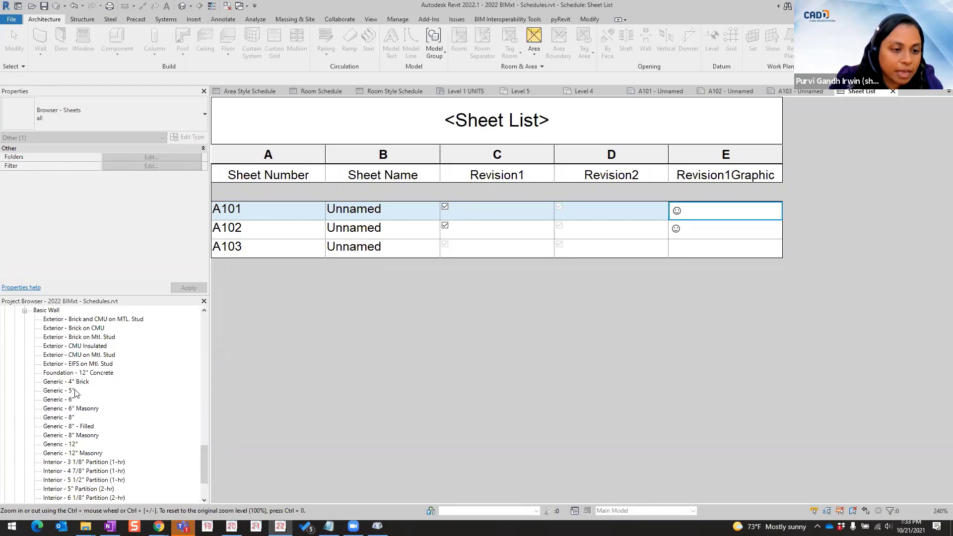
double_click(63, 391)
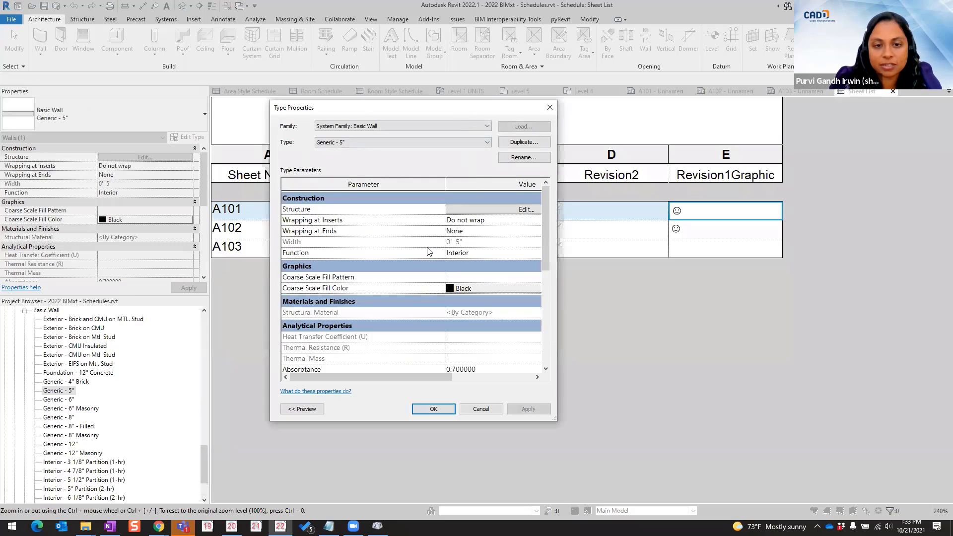
Step: View the Generic - 5" wall's structure in an enlarged Edit Assembly dialog and leave the wall type without changes
click(469, 204)
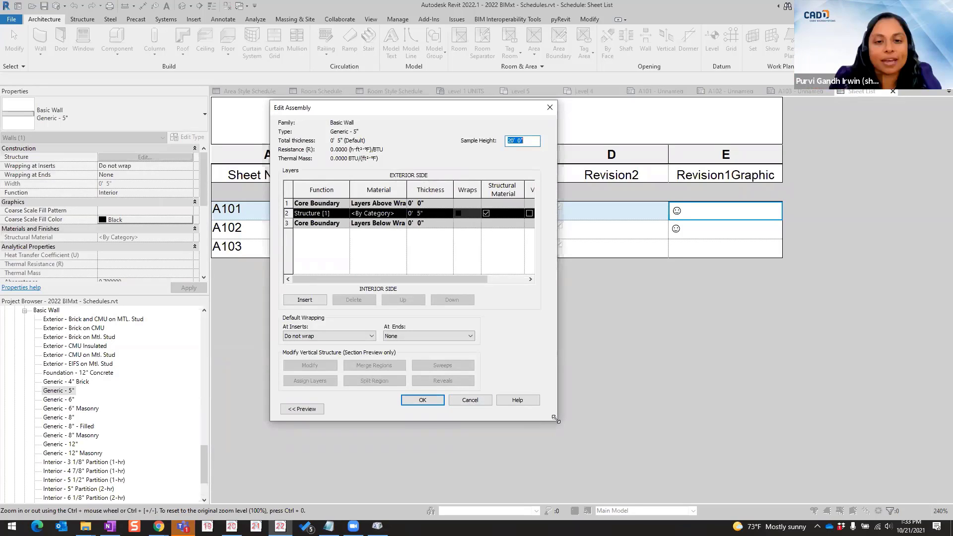
drag(556, 419, 860, 483)
click(774, 462)
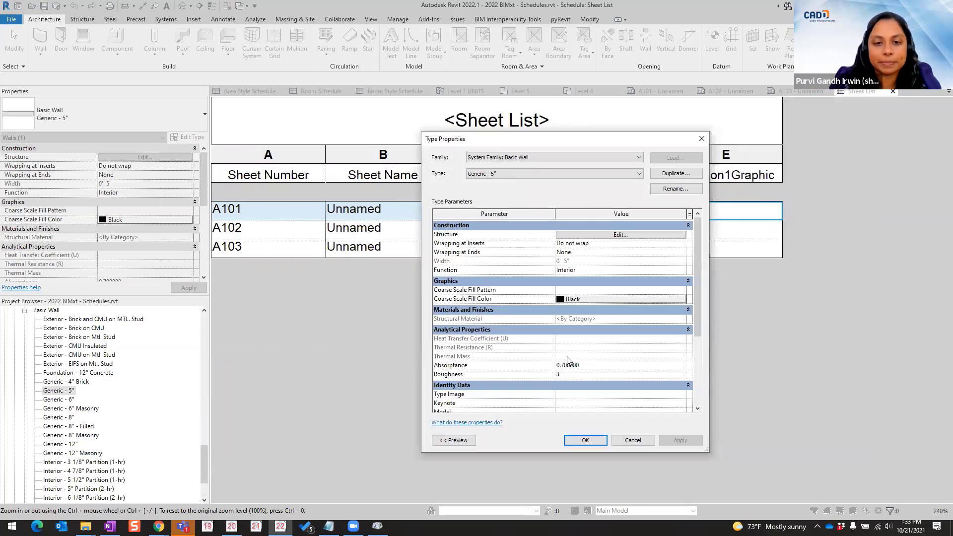
click(633, 441)
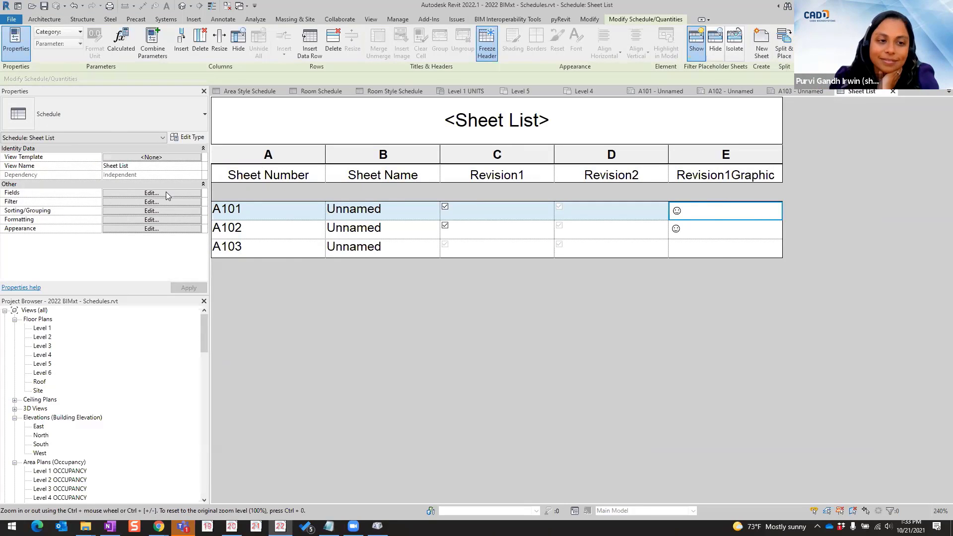
Step: Widen the Properties palette further and open the Revision1Graphic calculated value from the sheet list's fields, repositioning its dialog
drag(213, 192, 295, 193)
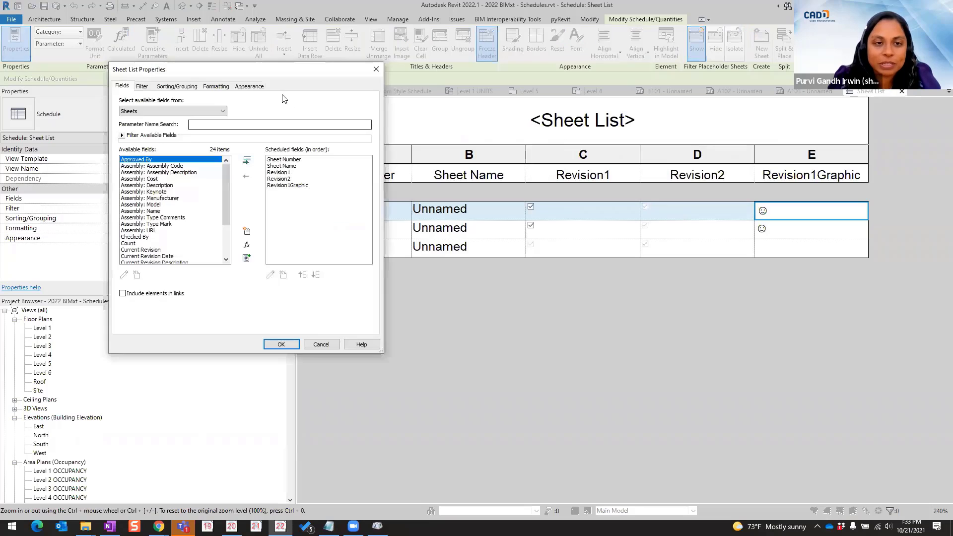
click(298, 186)
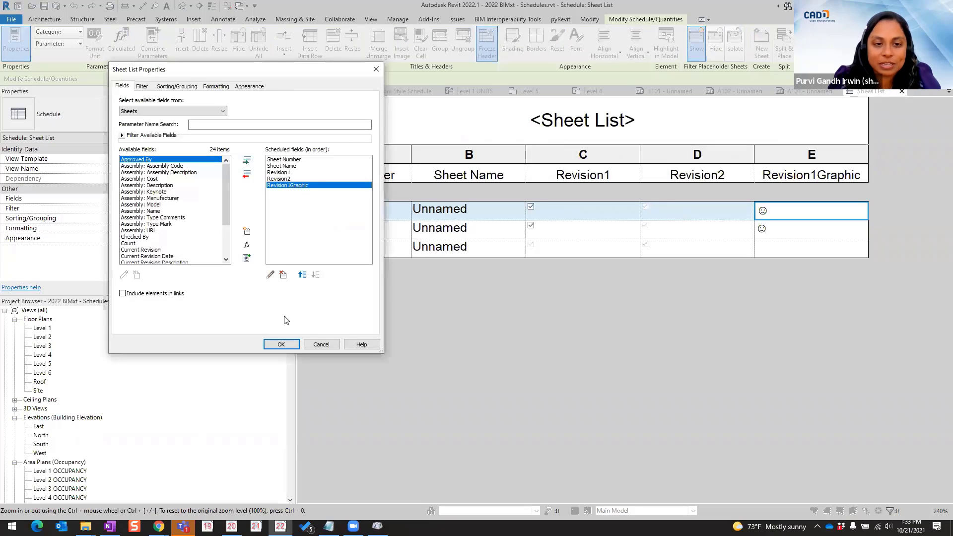
click(270, 275)
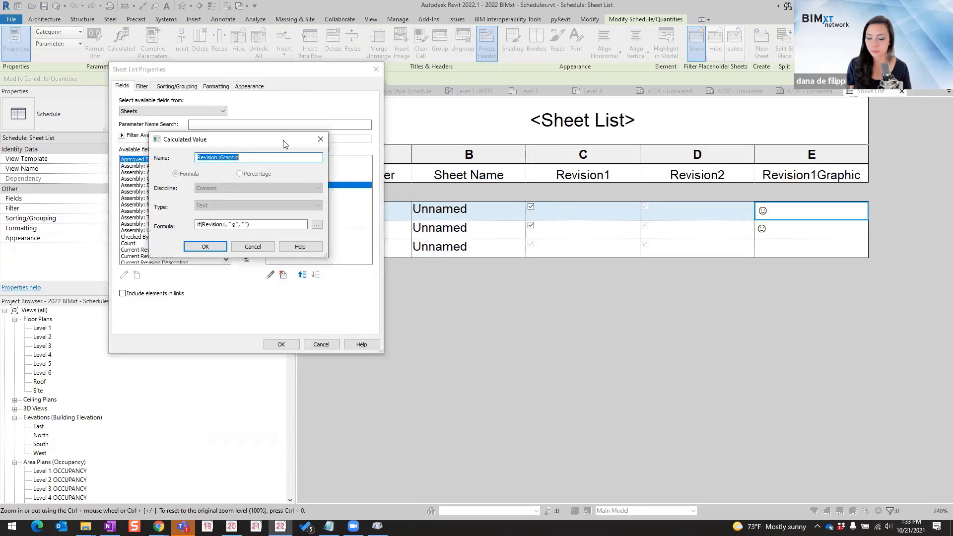
drag(285, 144, 461, 140)
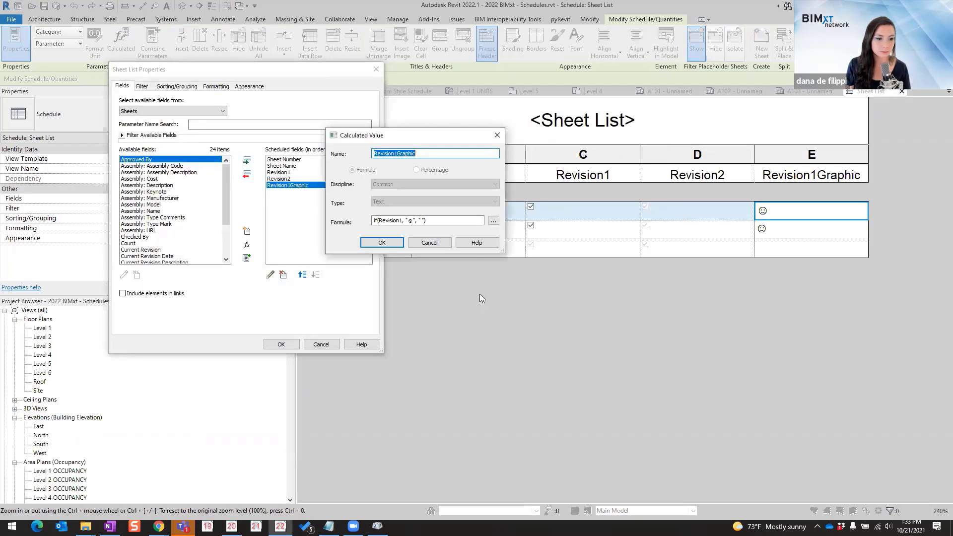
drag(397, 136, 376, 157)
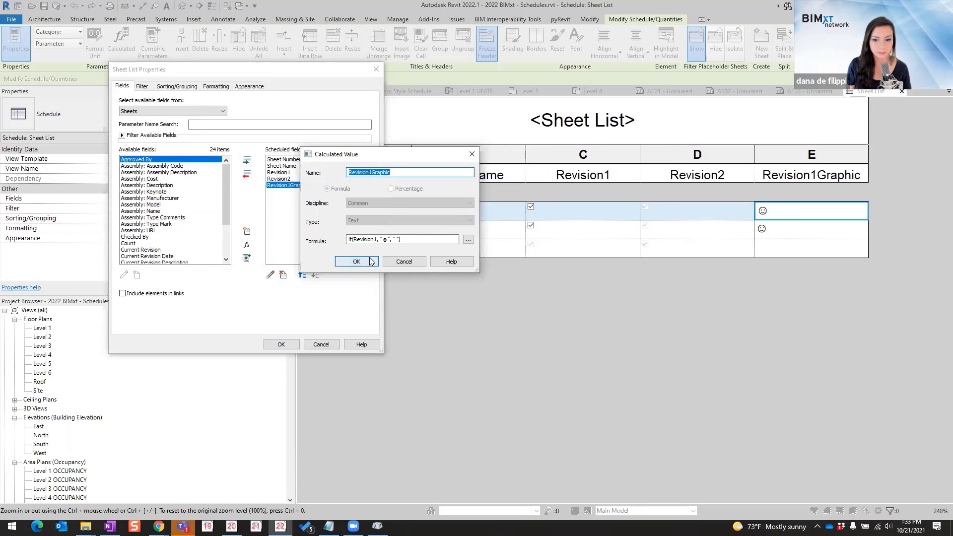
drag(477, 272, 479, 272)
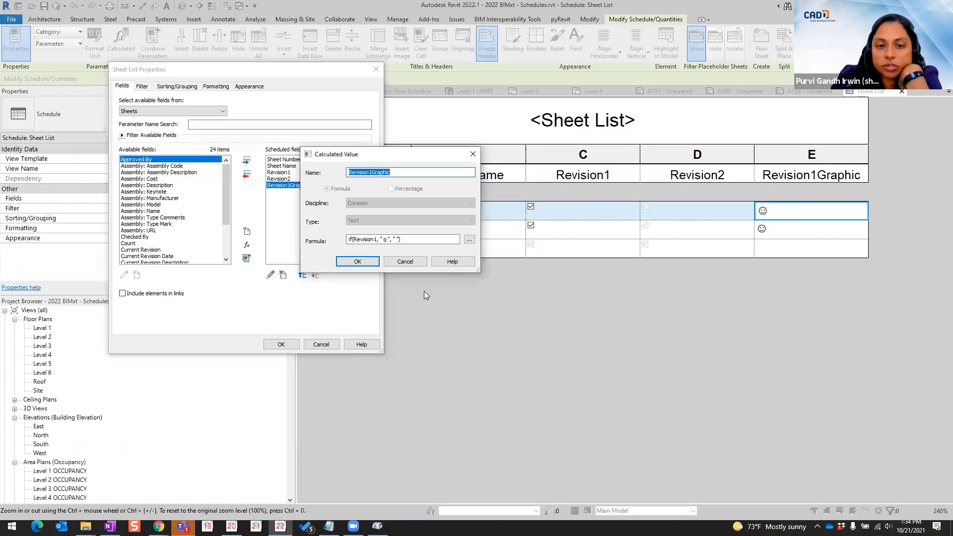
Step: Copy the entire Revision1Graphic formula and close its calculated value definition
click(386, 241)
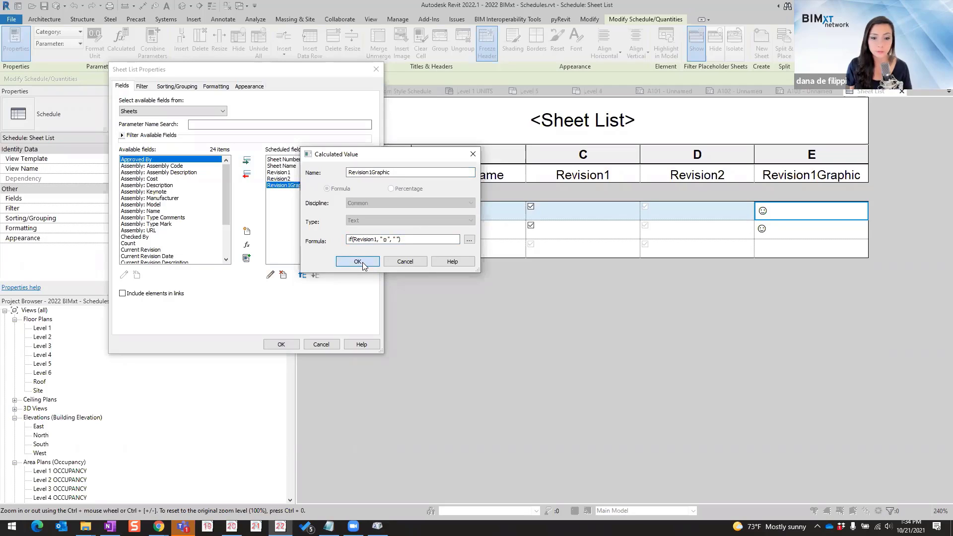
drag(426, 242, 308, 244)
key(ctrl+c)
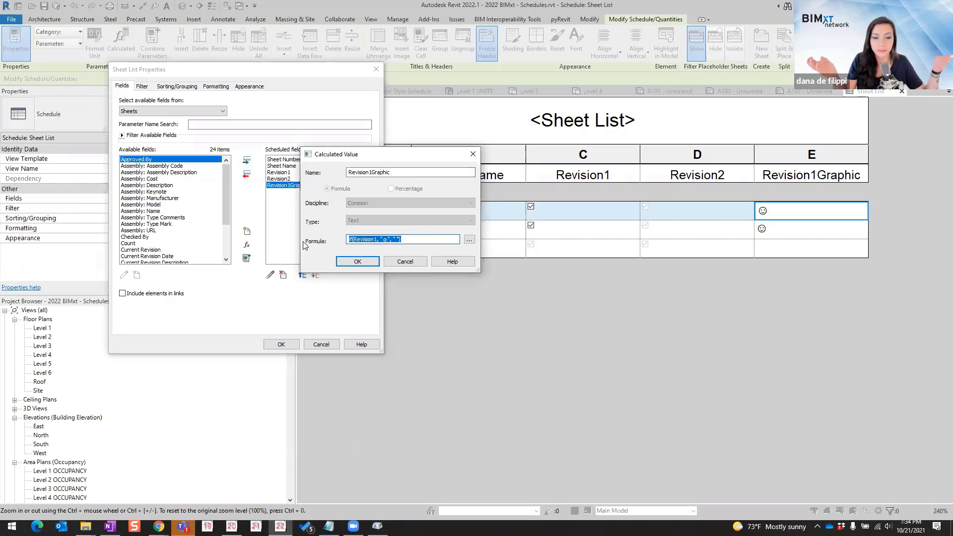
click(362, 262)
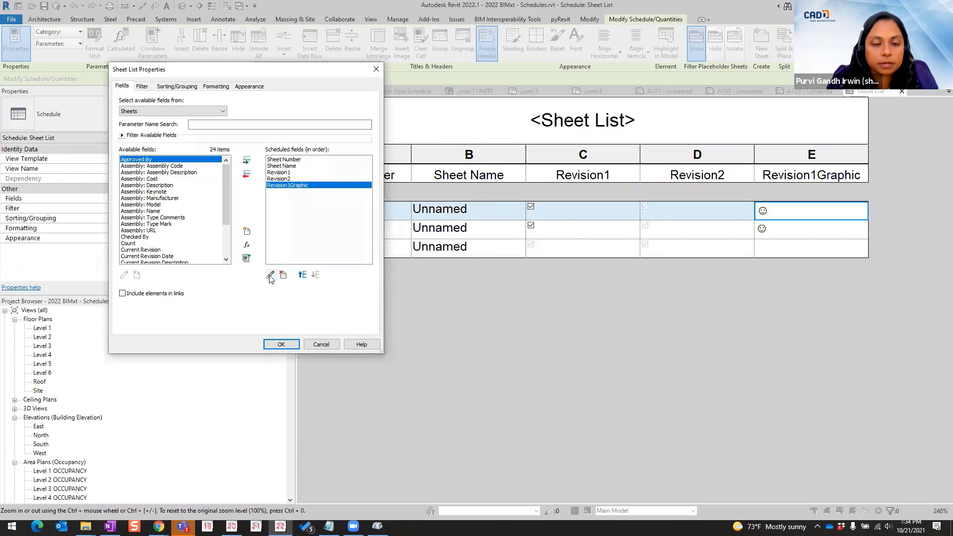
Step: Start a new calculated value for the sheet list, paste the copied formula into it, and name it Revision2Graphic
click(247, 245)
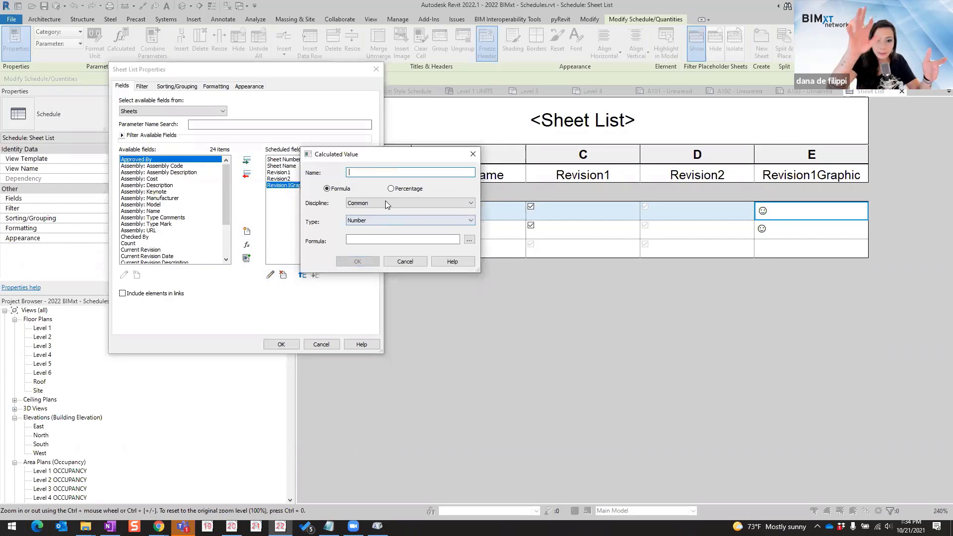
click(381, 241)
key(ctrl+v)
click(373, 173)
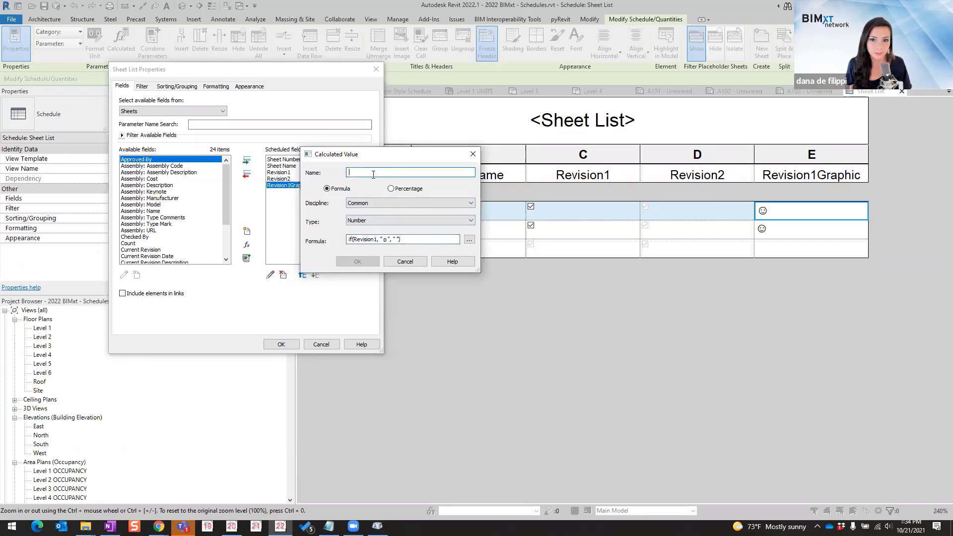
text(REv)
key(BackSpace)
text(Revision2Graphic)
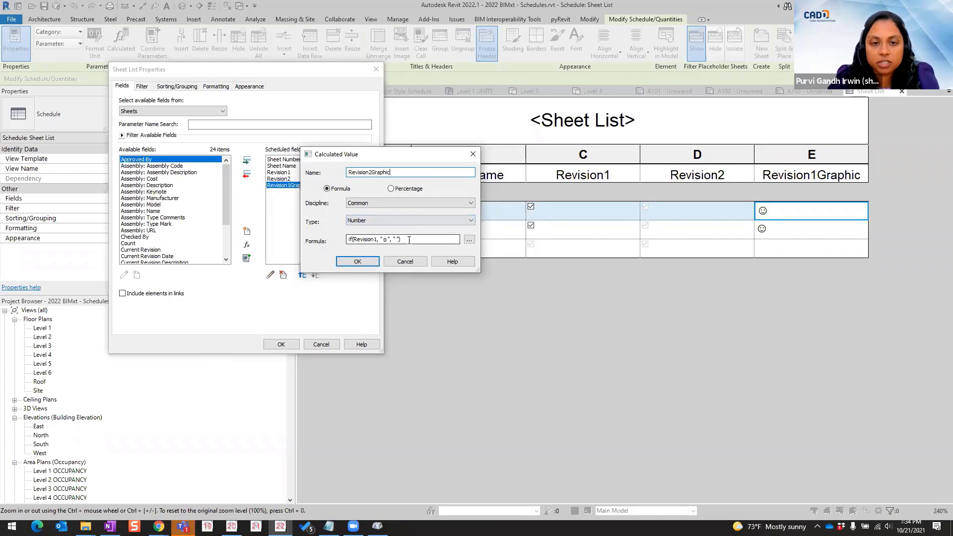
Step: Set the condition in the Revision2Graphic formula to Revision2 and try to accept the calculated value
drag(408, 240, 224, 243)
click(354, 241)
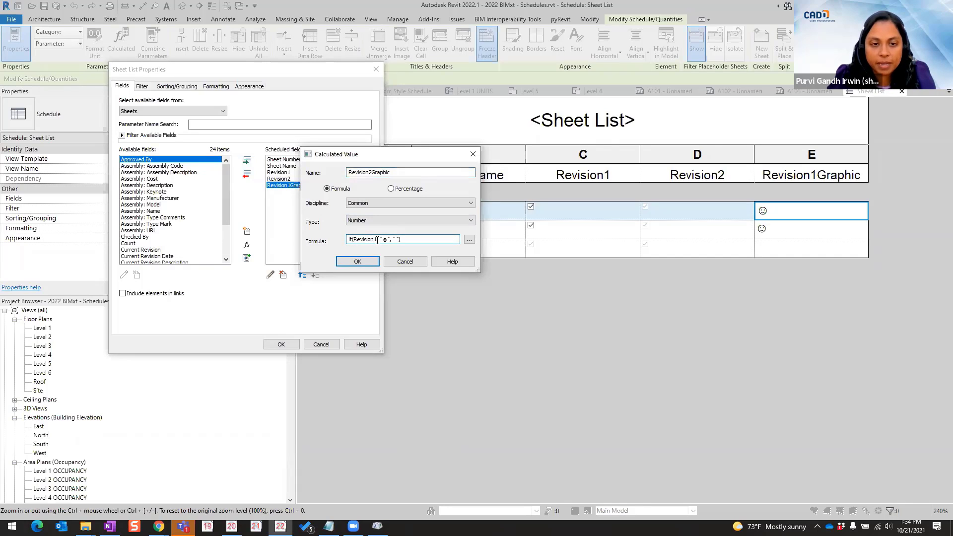
text(2)
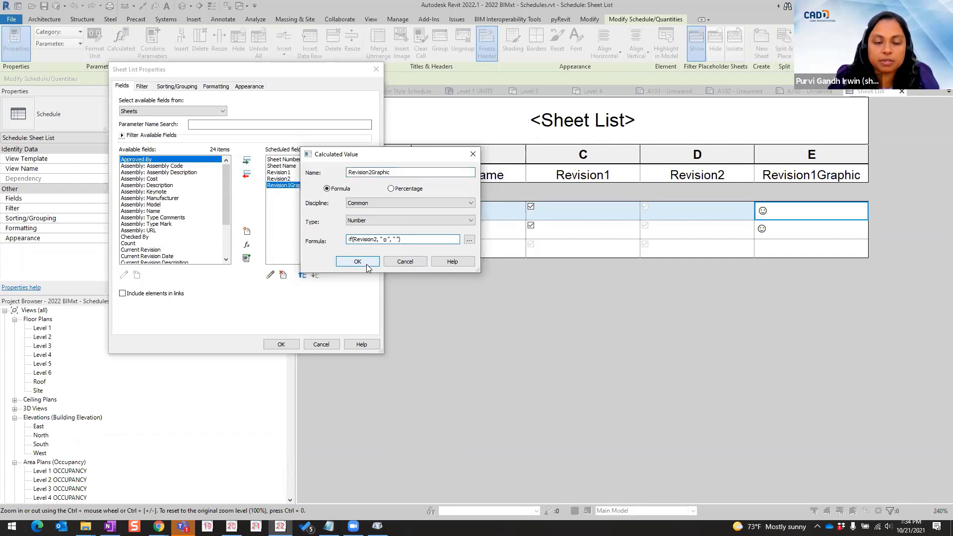
click(367, 268)
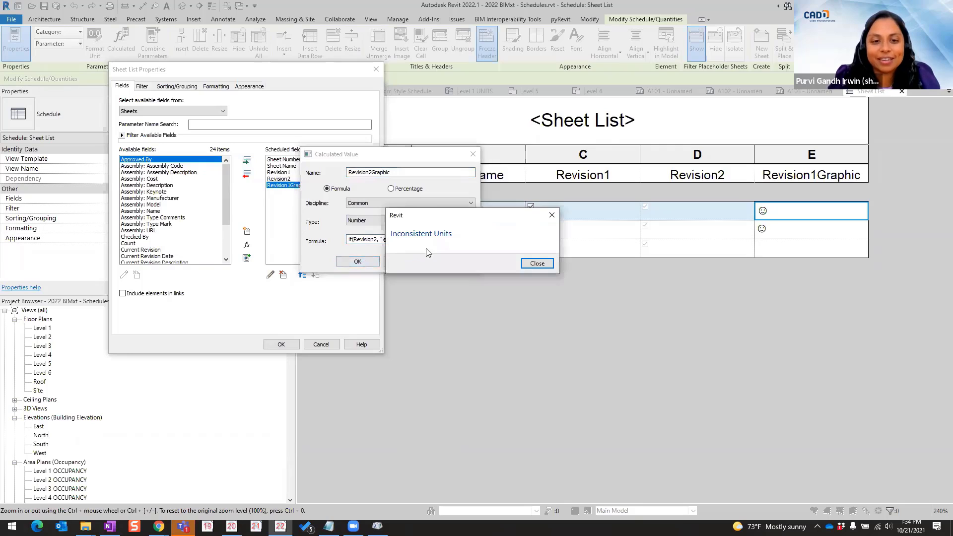
Step: Set the type of the Revision2Graphic calculated value to Text and add it to the scheduled fields
click(537, 267)
click(391, 220)
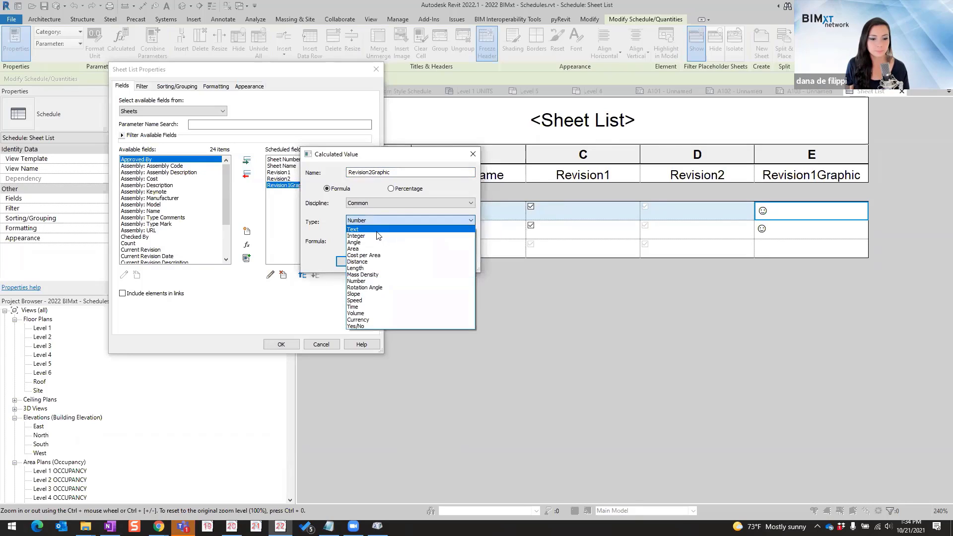
click(353, 230)
click(363, 261)
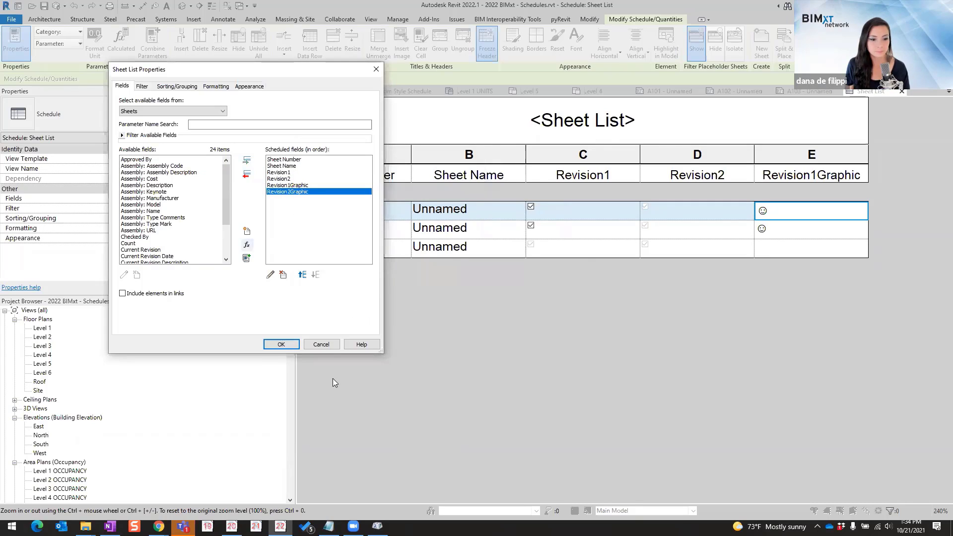
Step: Apply the updated fields to the sheet list and check Revision2 for sheet A103
click(281, 344)
ctrl+scroll(665, 252, down, 1)
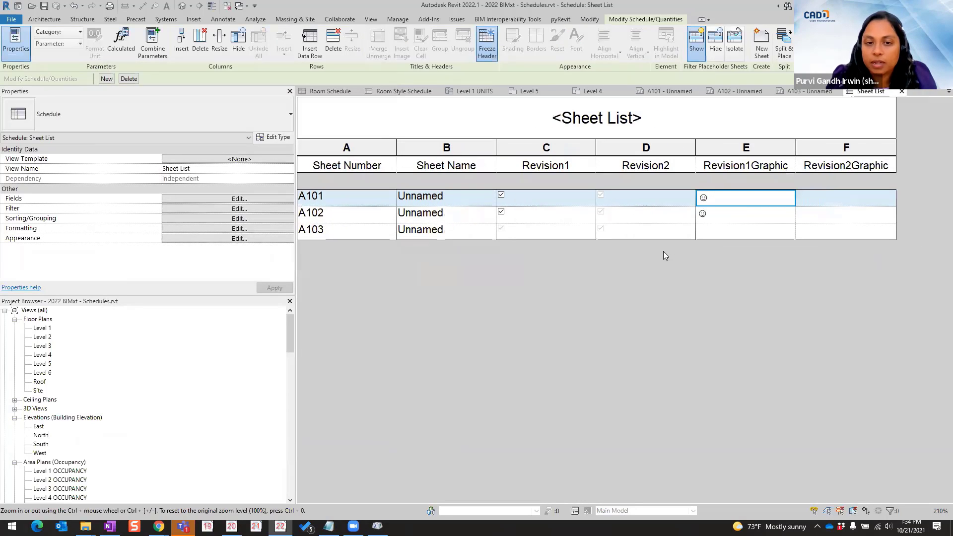
click(602, 229)
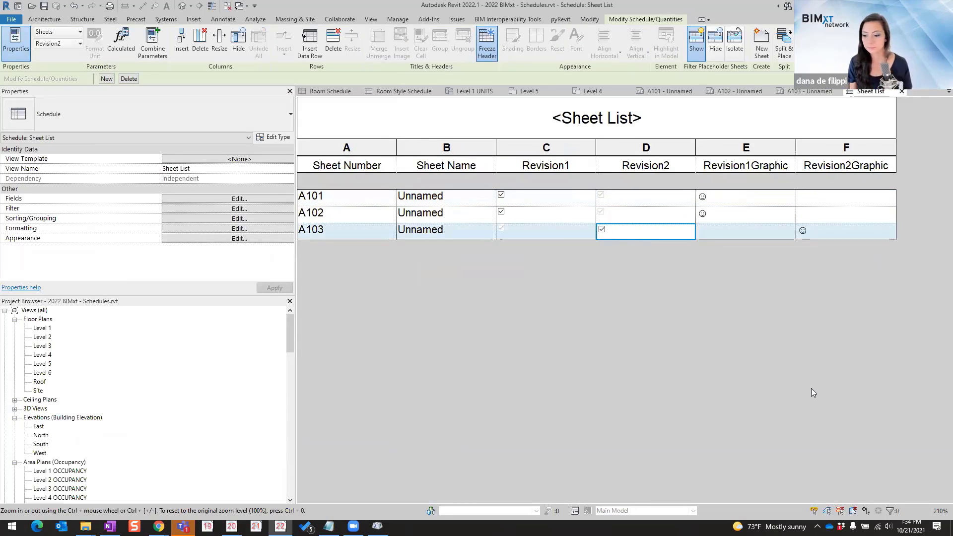
Step: Shade the Revision1 and Revision2 columns of the sheet list in light red, RGB 255-128-128
drag(545, 149, 646, 148)
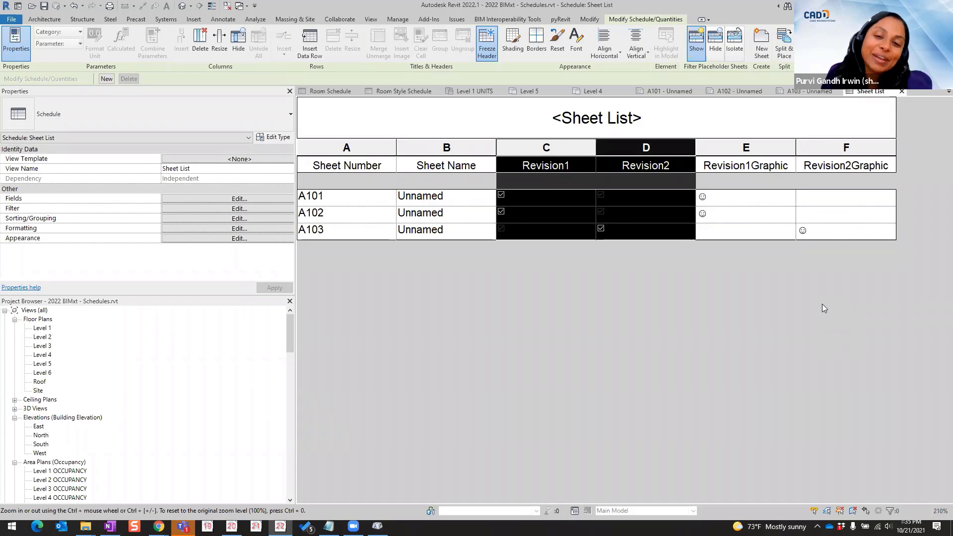
click(513, 40)
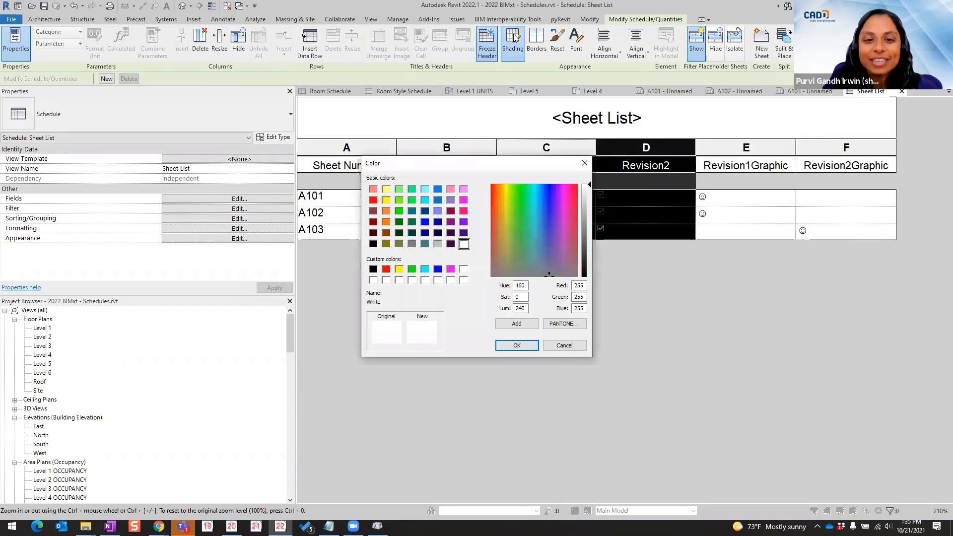
click(373, 189)
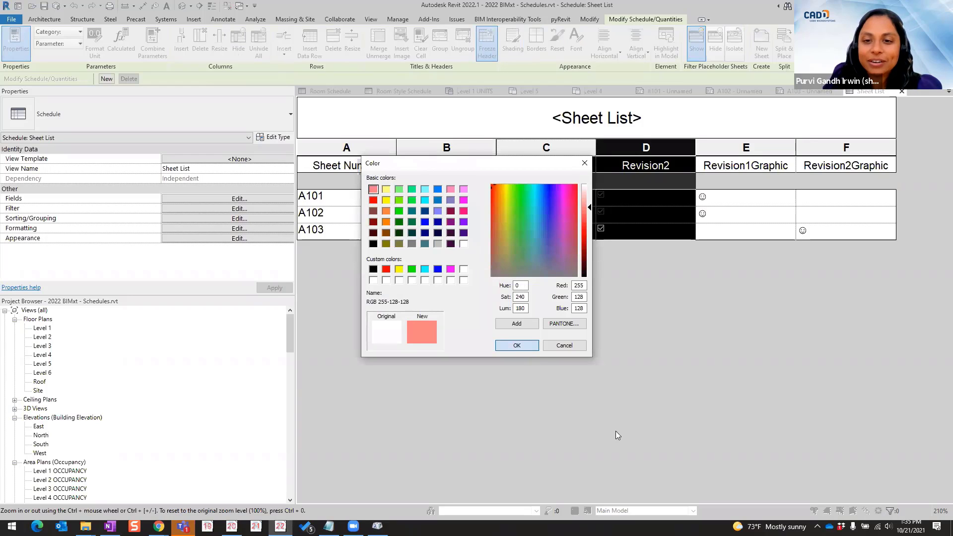
click(521, 346)
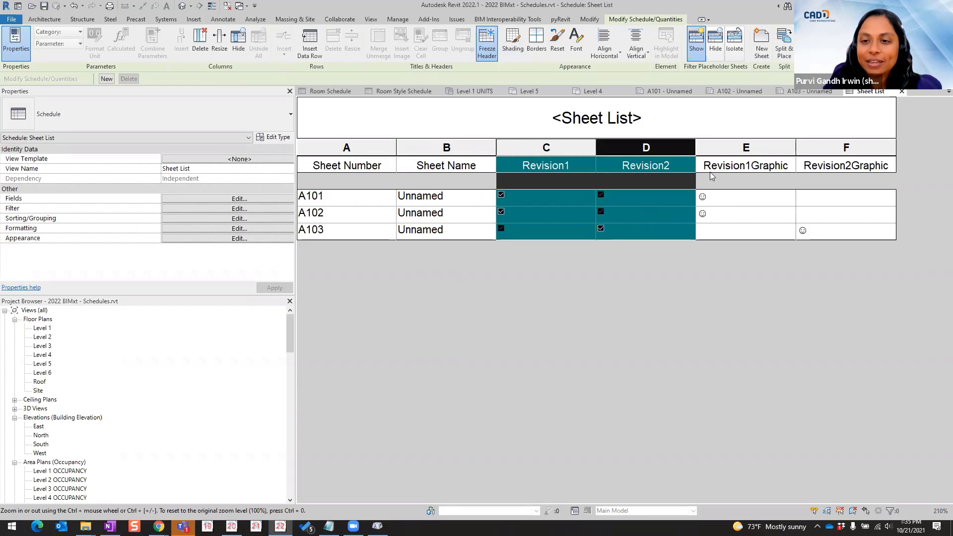
Step: Rename the Revision1Graphic column heading to SD SUBMISSION
click(763, 166)
click(764, 165)
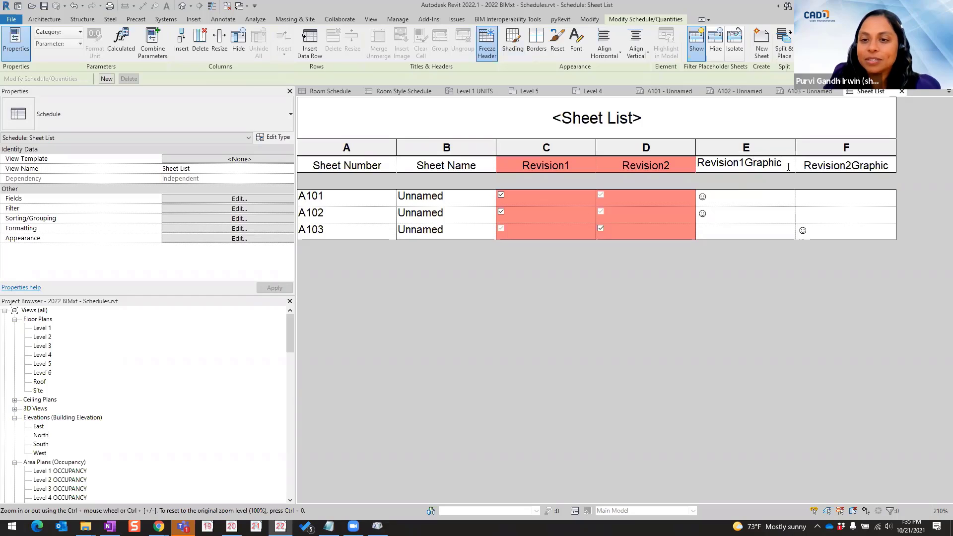
drag(782, 164, 688, 165)
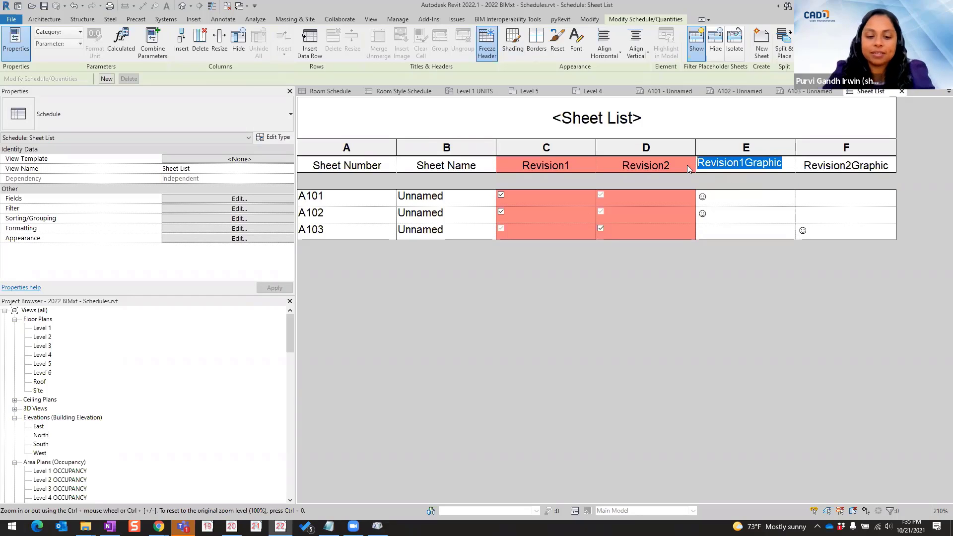
text(SD subm)
key(BackSpace)
key(BackSpace)
key(BackSpace)
key(BackSpace)
text(submiss)
key(BackSpace)
key(BackSpace)
key(BackSpace)
key(BackSpace)
key(BackSpace)
key(BackSpace)
key(BackSpace)
text(SUBMISSION)
Step: Rename the Revision2Graphic column heading to DD SUBMISSION
key(Tab)
text(DD SUBMISE)
key(BackSpace)
key(BackSpace)
key(BackSpace)
text(ISSION)
key(Return)
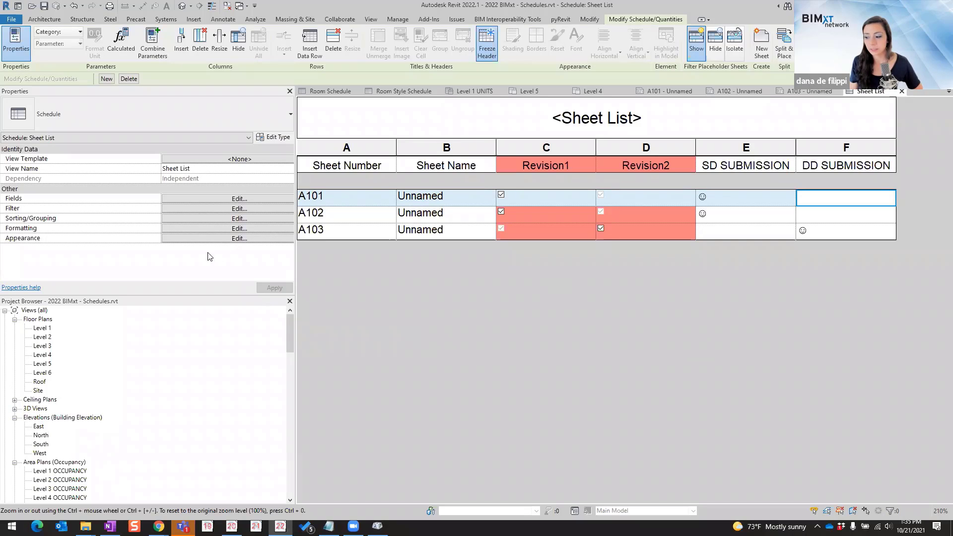
Step: Narrow the Properties palette and add the Current Revision field to the sheet list, placed directly after Revision2
drag(297, 271, 225, 272)
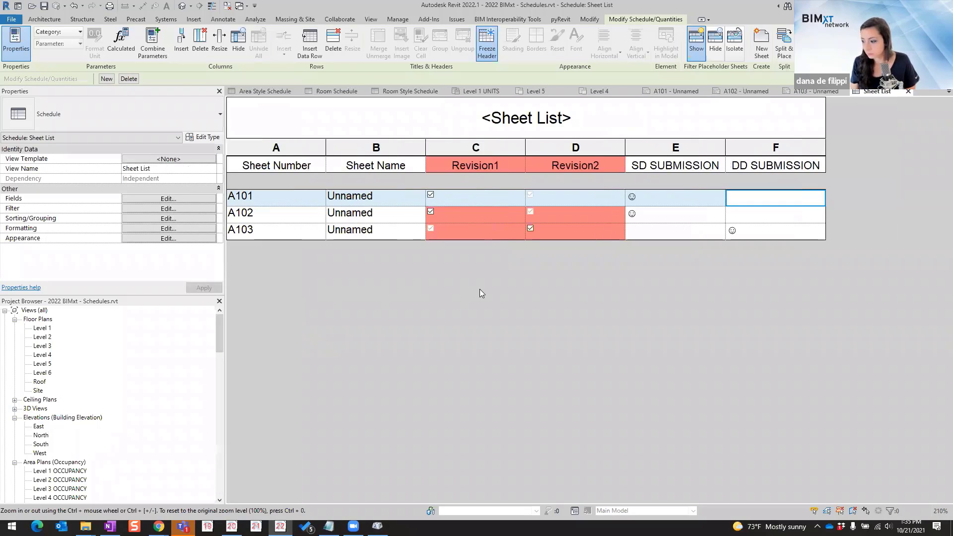
click(168, 199)
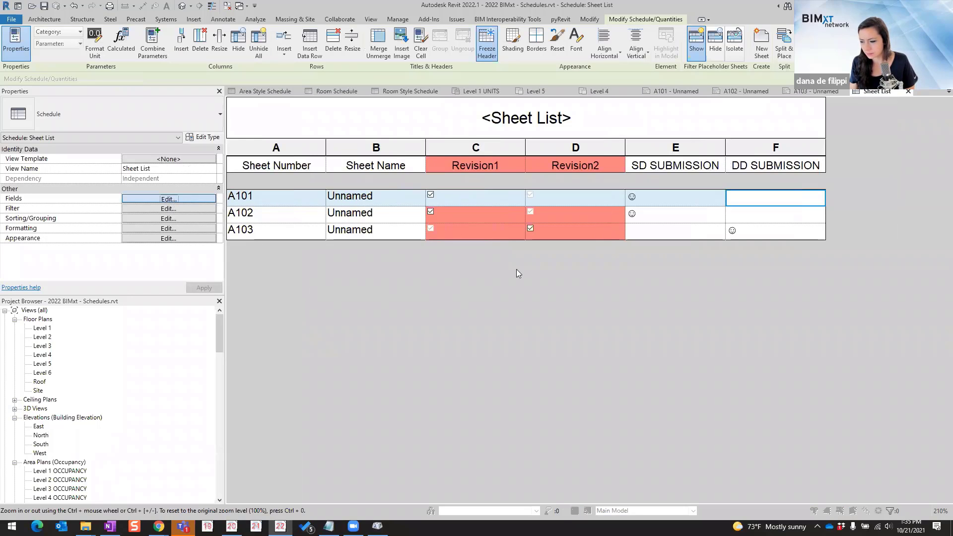
drag(224, 218, 224, 249)
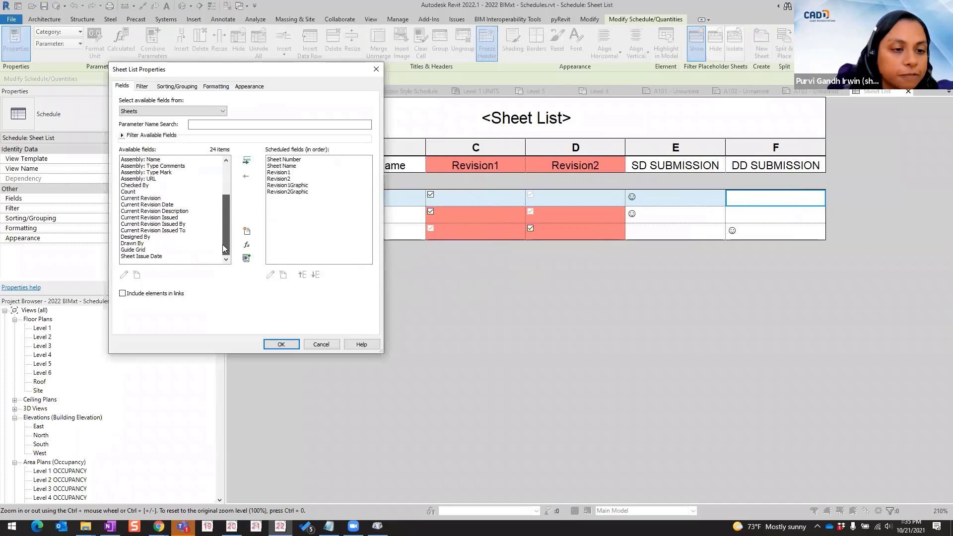
click(149, 199)
click(247, 161)
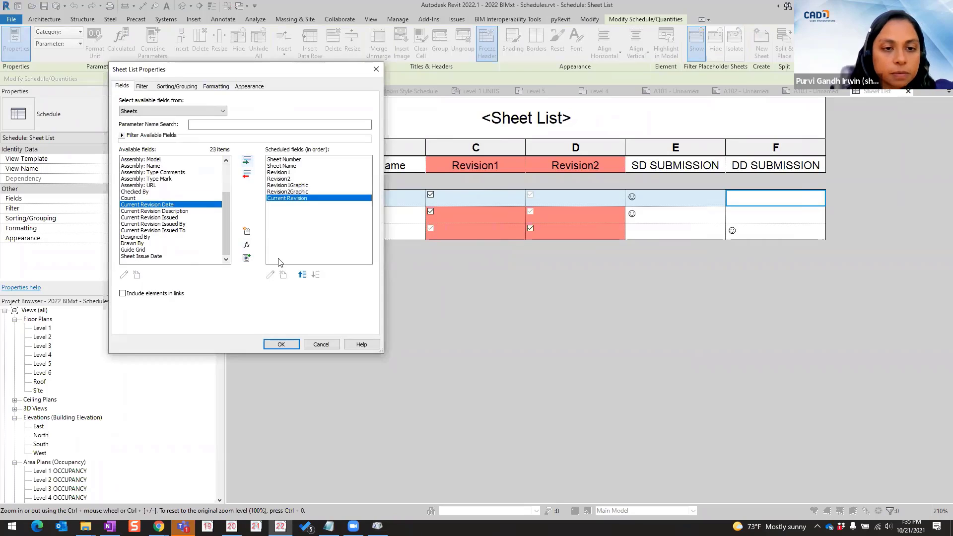
click(303, 275)
click(303, 276)
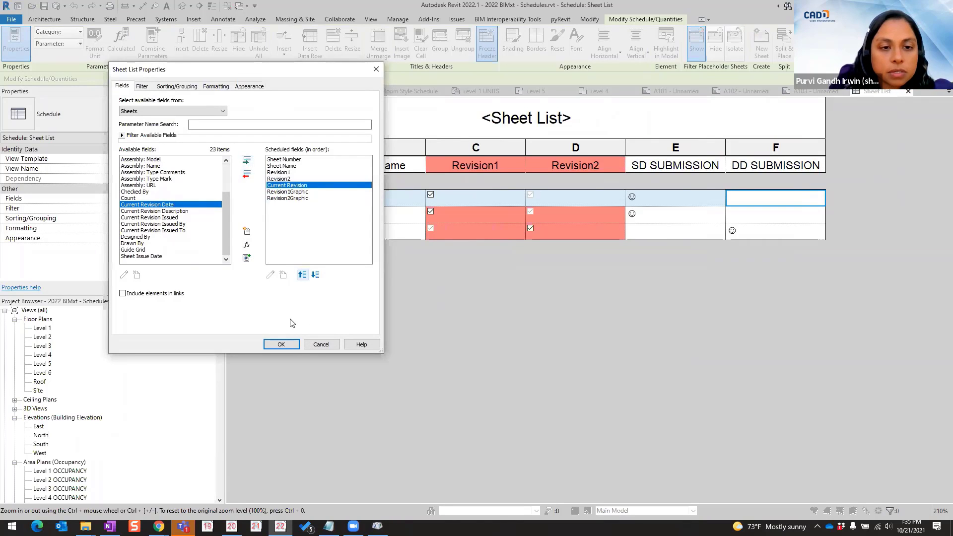
click(281, 344)
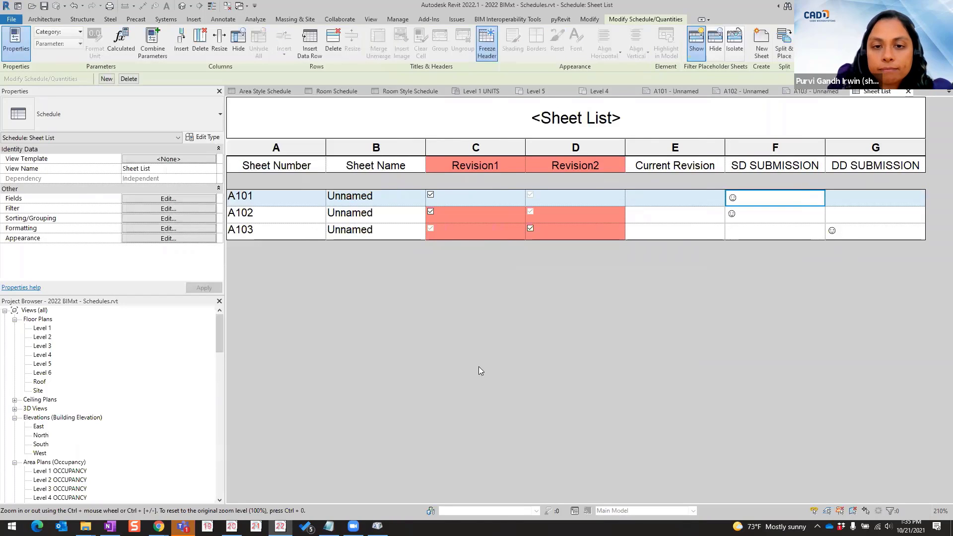
Step: Find sheet A101 among the project's sheets and open it
click(702, 199)
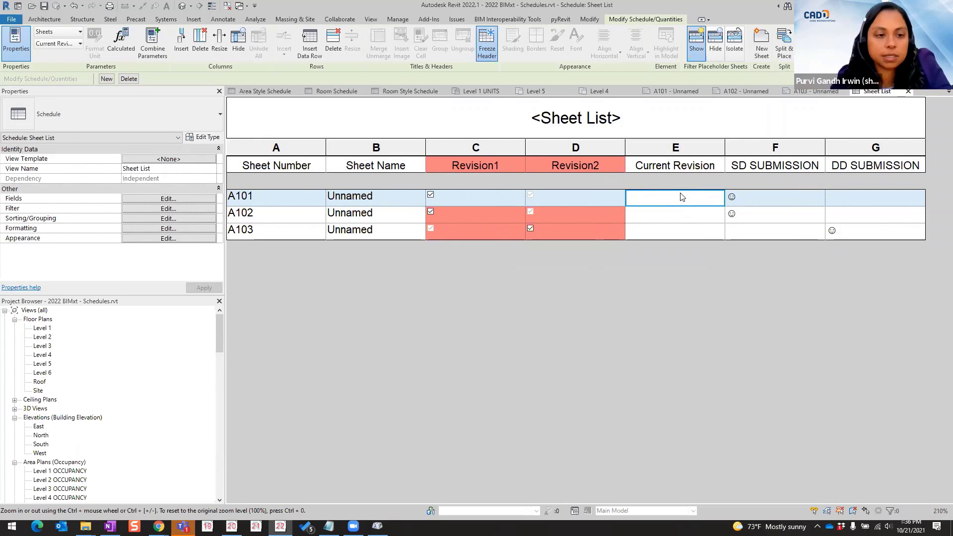
drag(222, 332, 218, 385)
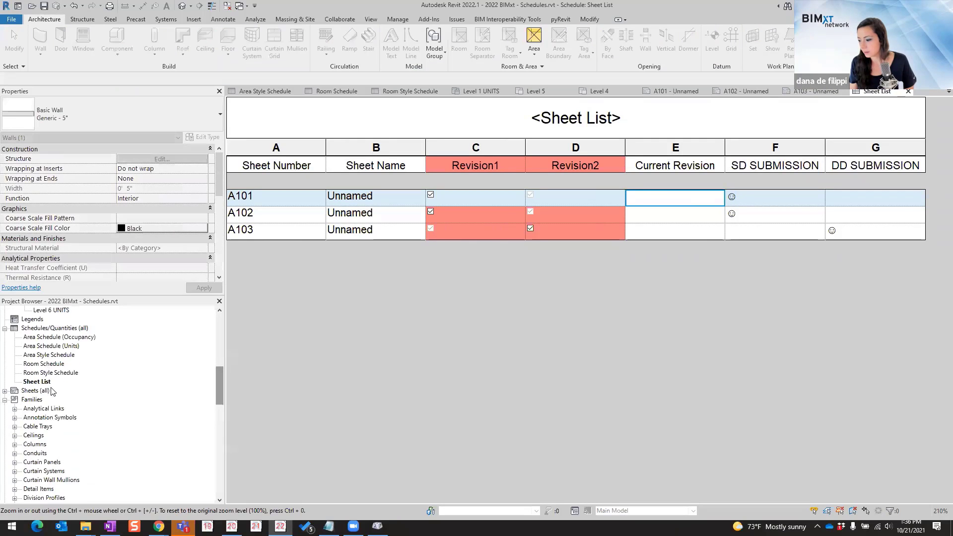
click(37, 382)
click(4, 391)
double_click(46, 400)
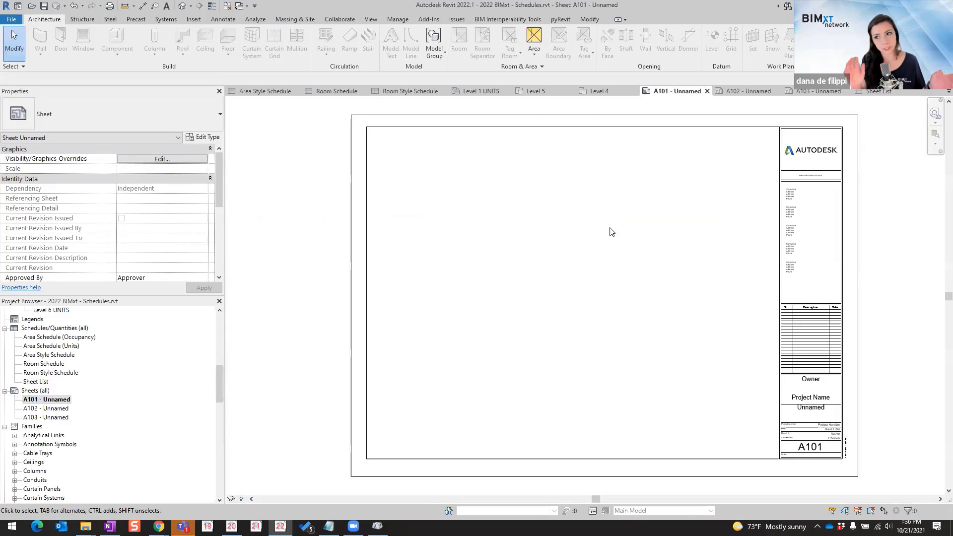
Step: Add a second revision to the project's Sheet Issues/Revisions, keeping its default date and description
click(371, 20)
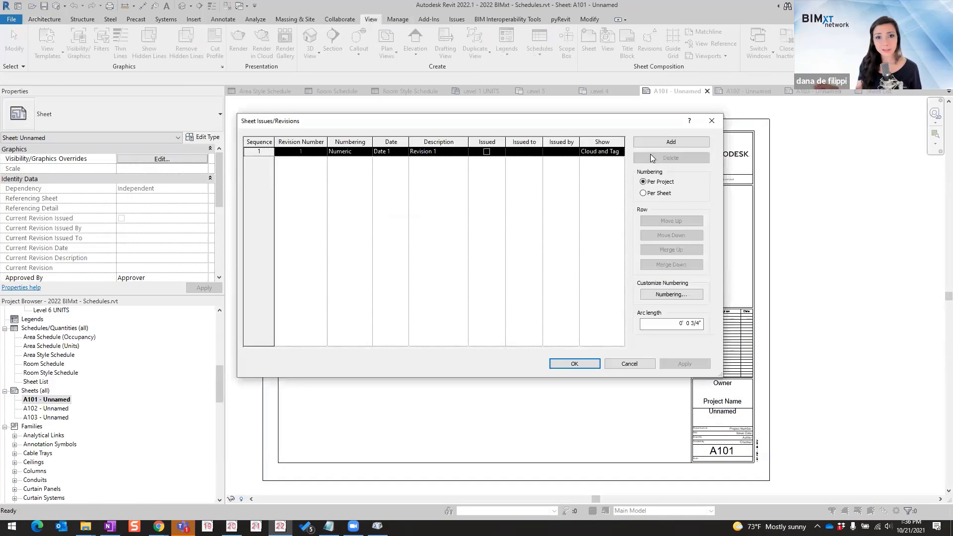
click(671, 142)
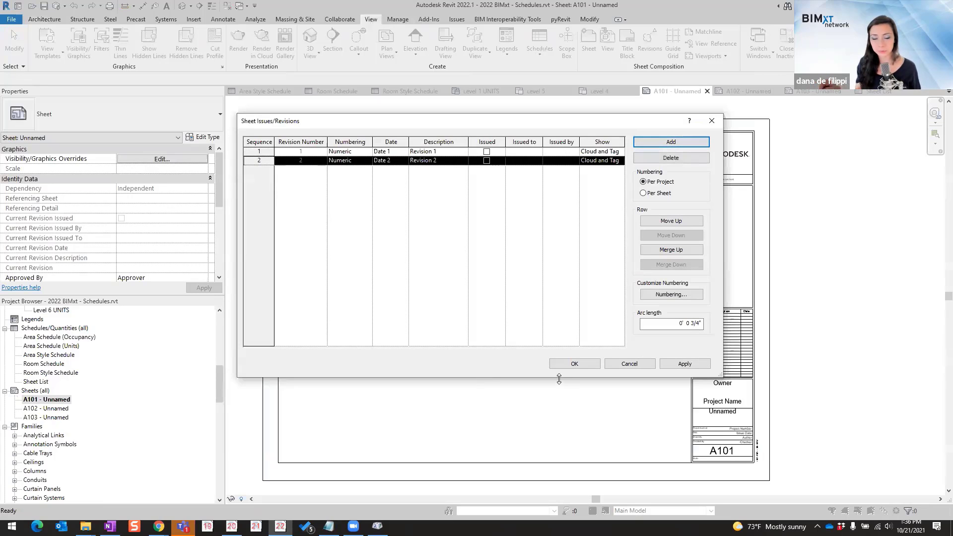
click(569, 364)
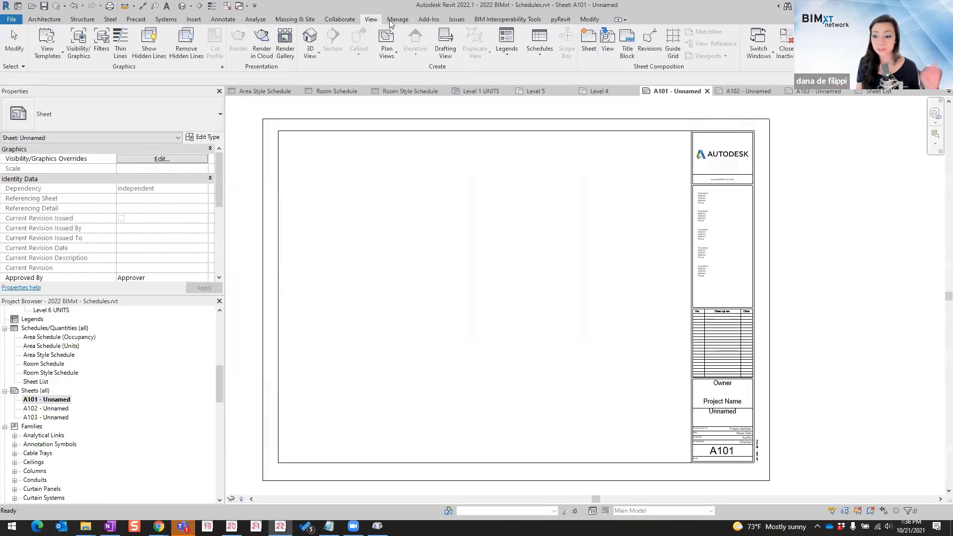
Step: Draw a rectangular revision cloud for Seq. 2 - Revision 2 in the upper-left area of sheet A101 and finish the sketch
click(225, 20)
click(348, 43)
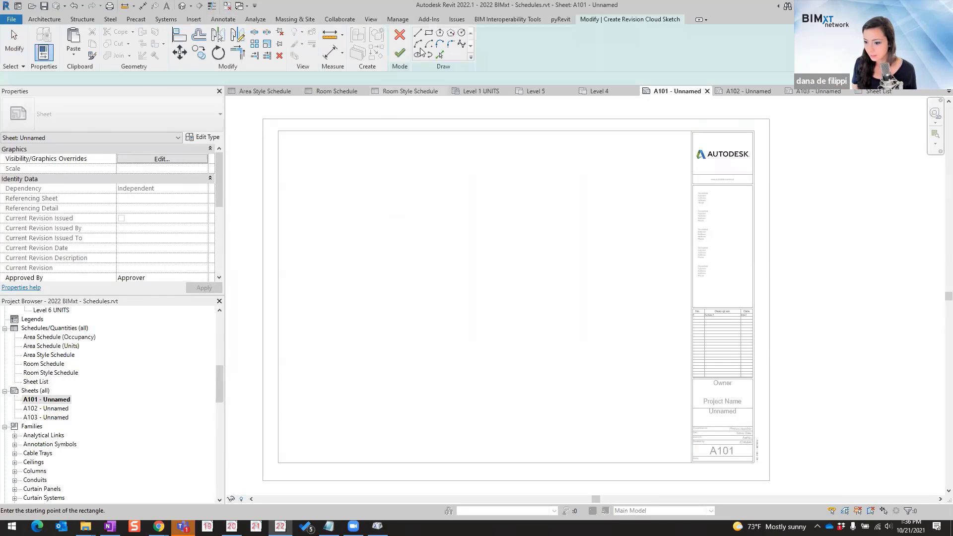
click(356, 187)
click(447, 274)
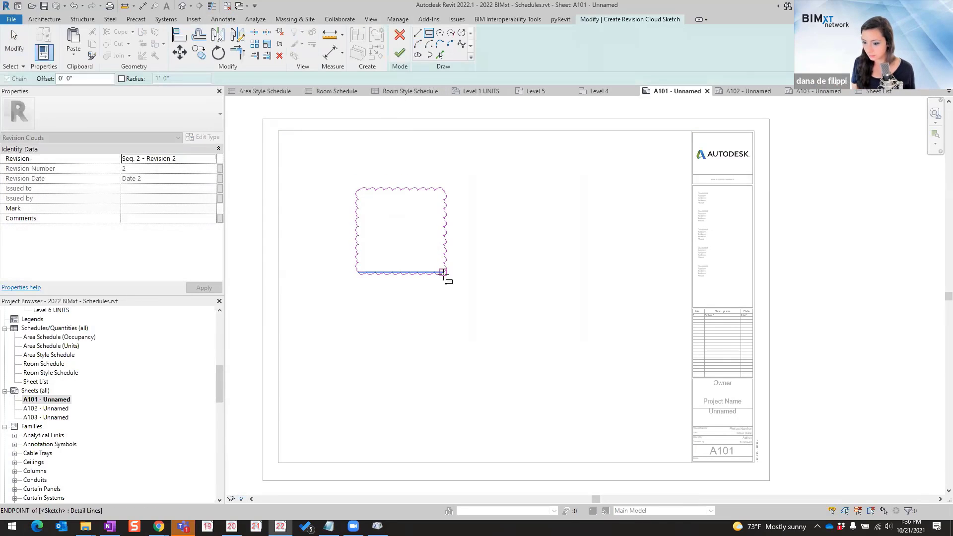
click(406, 55)
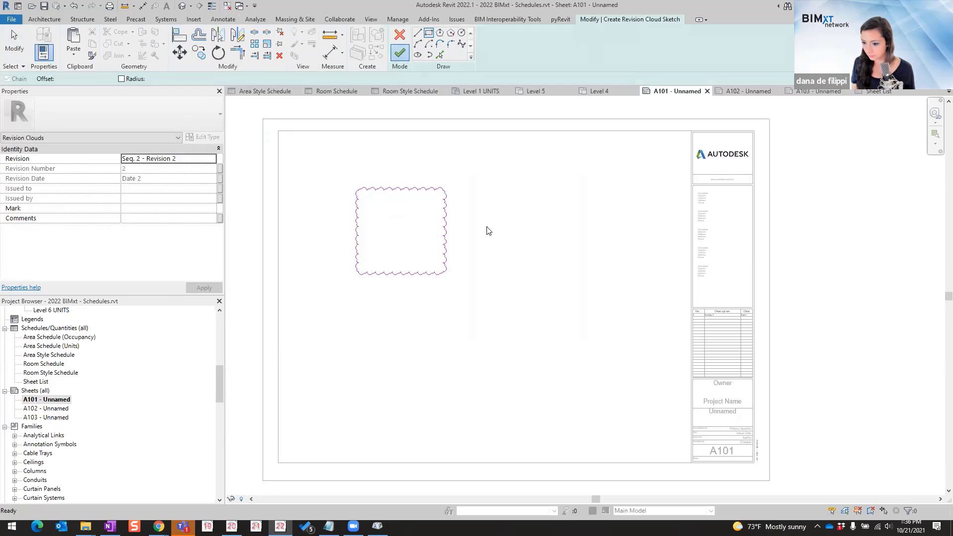
click(505, 264)
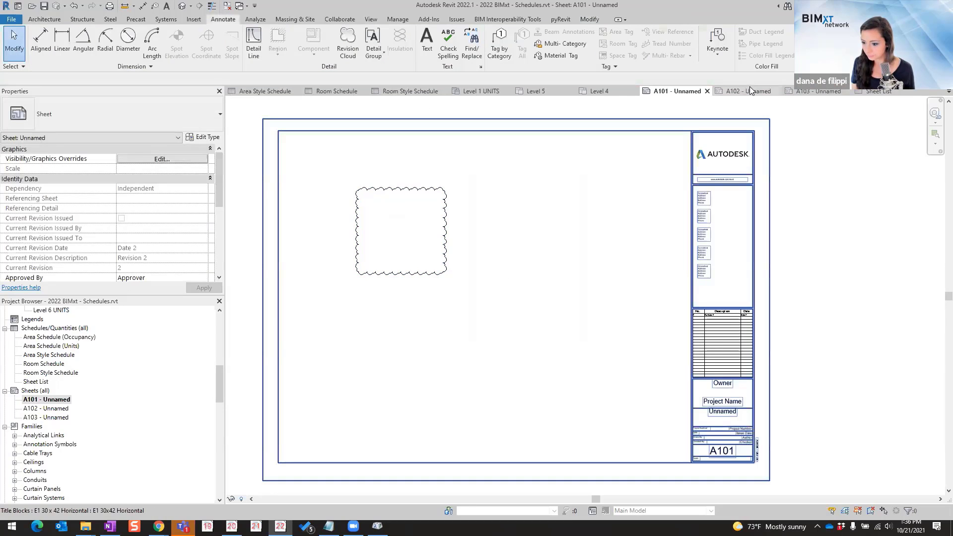
Step: Return to the Sheet List and start a Text calculated value named Revision2test among its fields
click(875, 93)
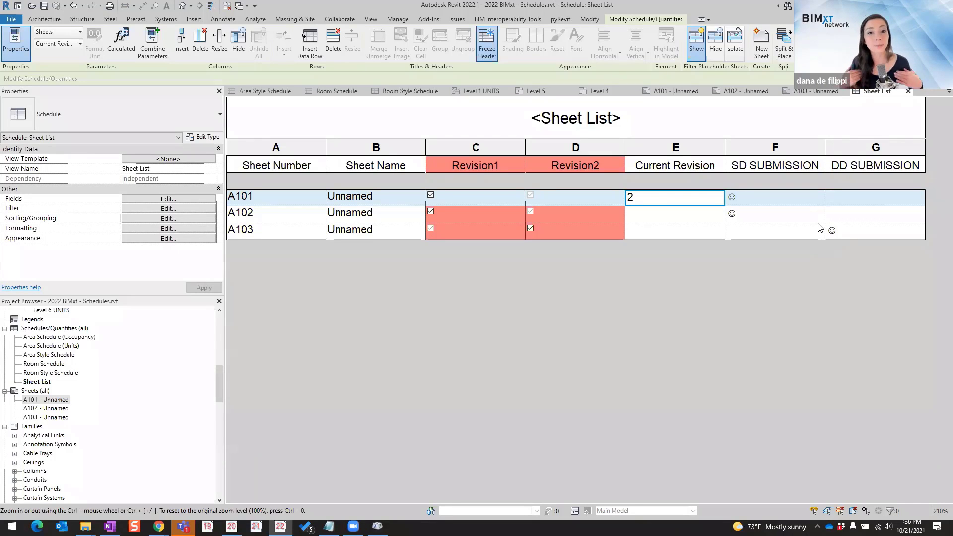
click(165, 199)
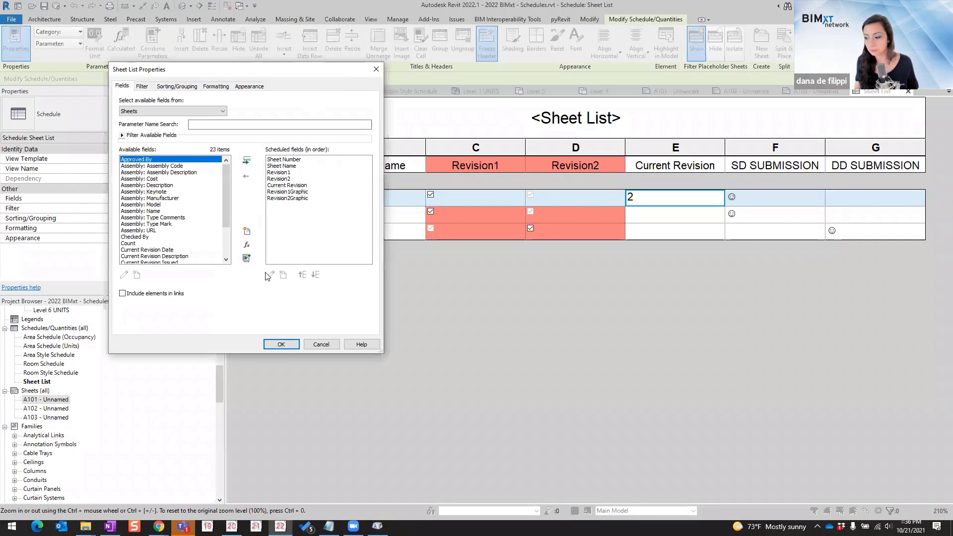
click(247, 245)
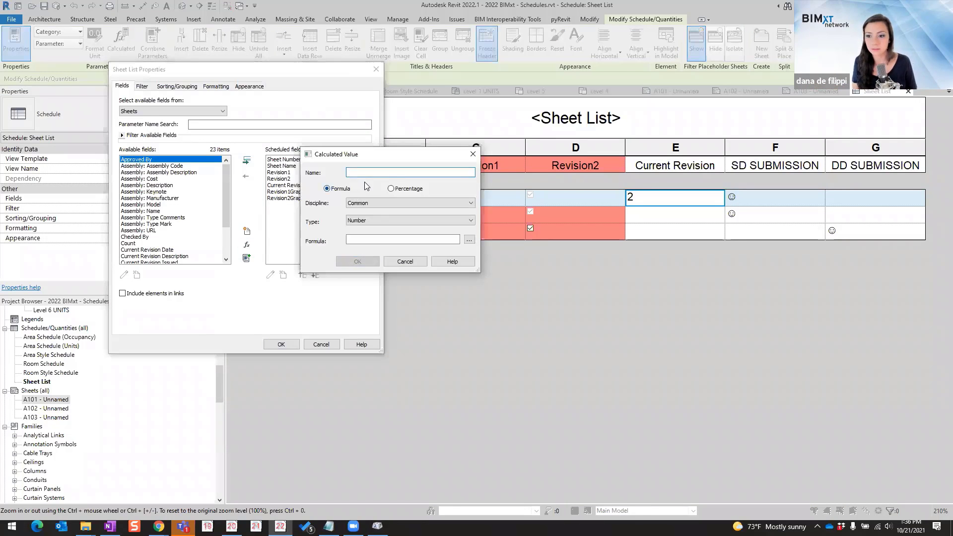
text(Re)
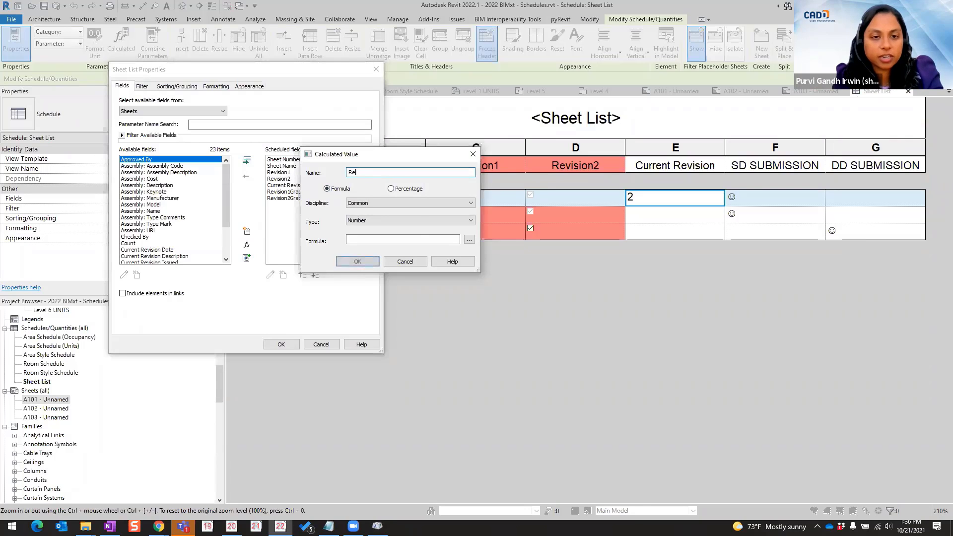
text(vision2test)
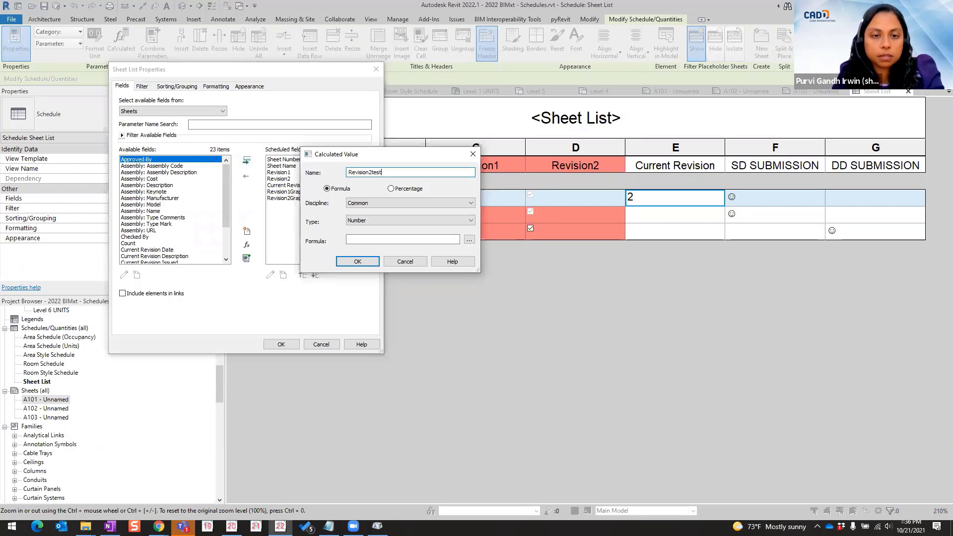
click(410, 220)
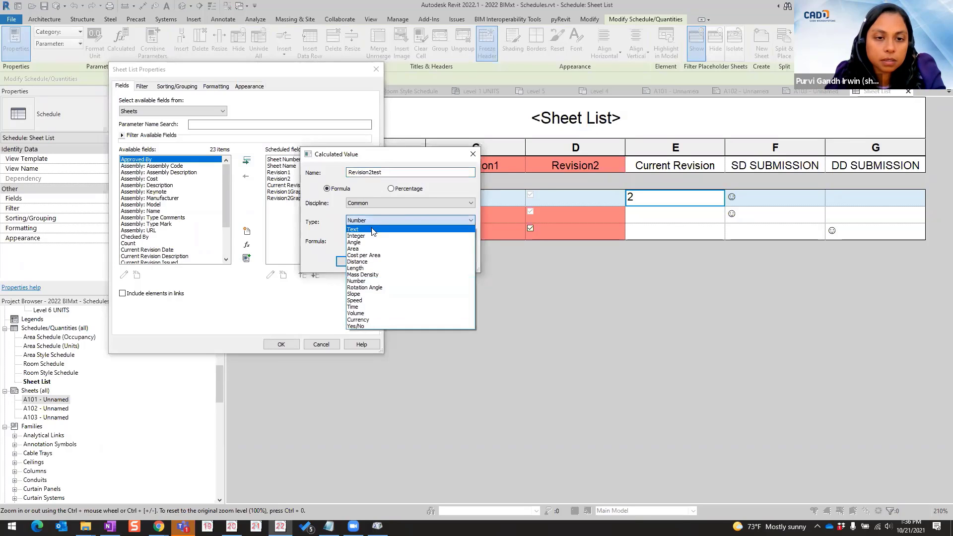
click(367, 241)
Step: Enter the formula if (Current Revision, "☺", " ") for Revision2test, pasting in a copied smiley symbol
click(367, 241)
text(if (REvision)
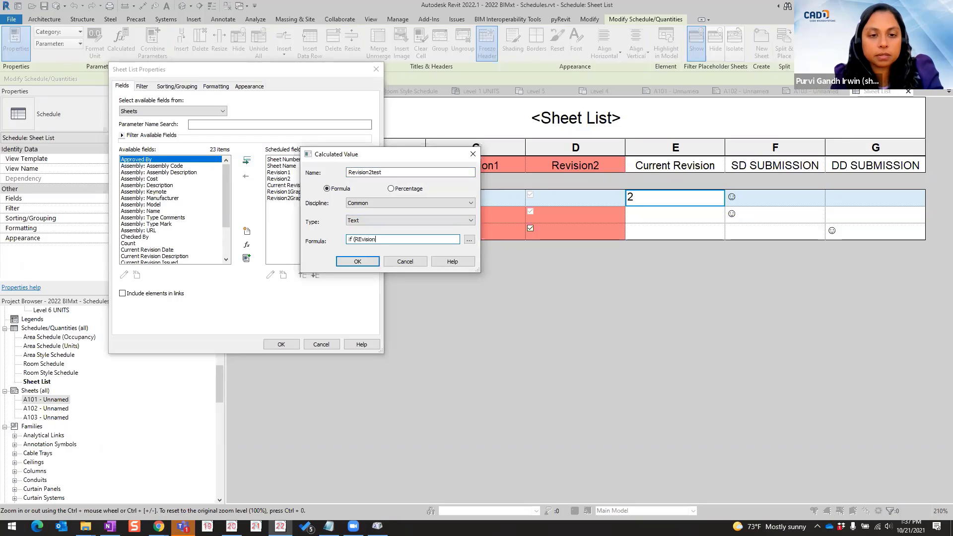
key(BackSpace)
key(BackSpace)
key(BackSpace)
key(BackSpace)
key(BackSpace)
key(BackSpace)
key(BackSpace)
key(BackSpace)
text(Current REv)
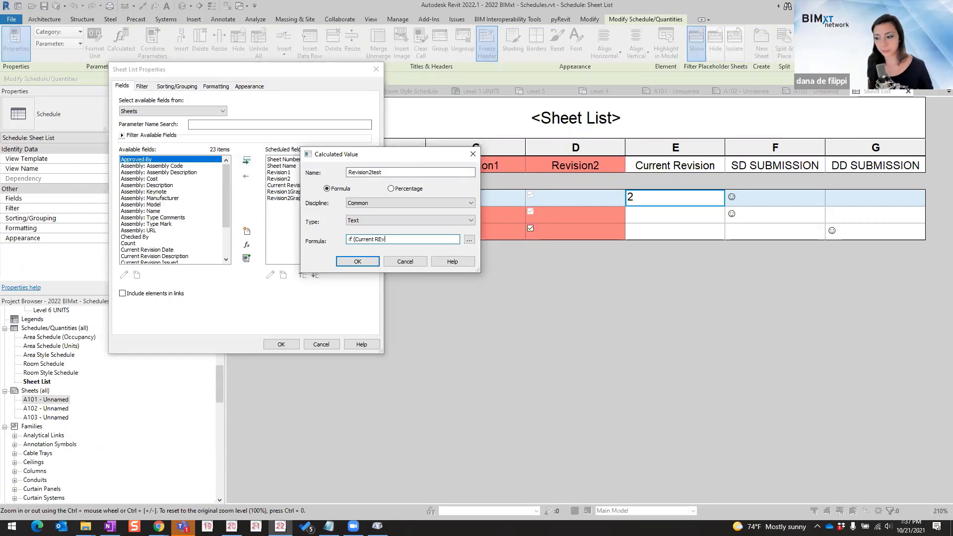
text(vision, ")
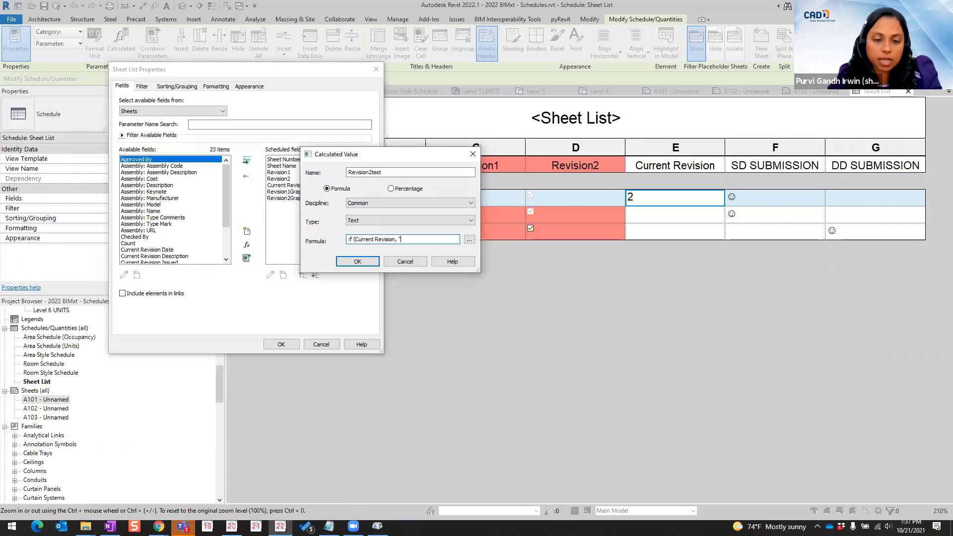
click(377, 526)
click(222, 207)
click(234, 41)
click(433, 239)
key(ctrl+v)
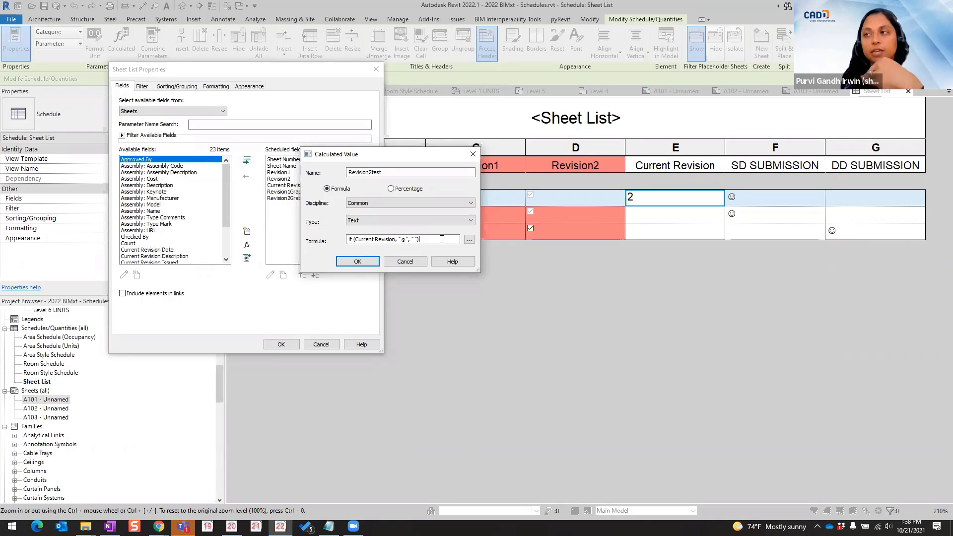
Step: Try to create Revision2test from this formula with the type Text and with the type Number
click(359, 263)
click(537, 262)
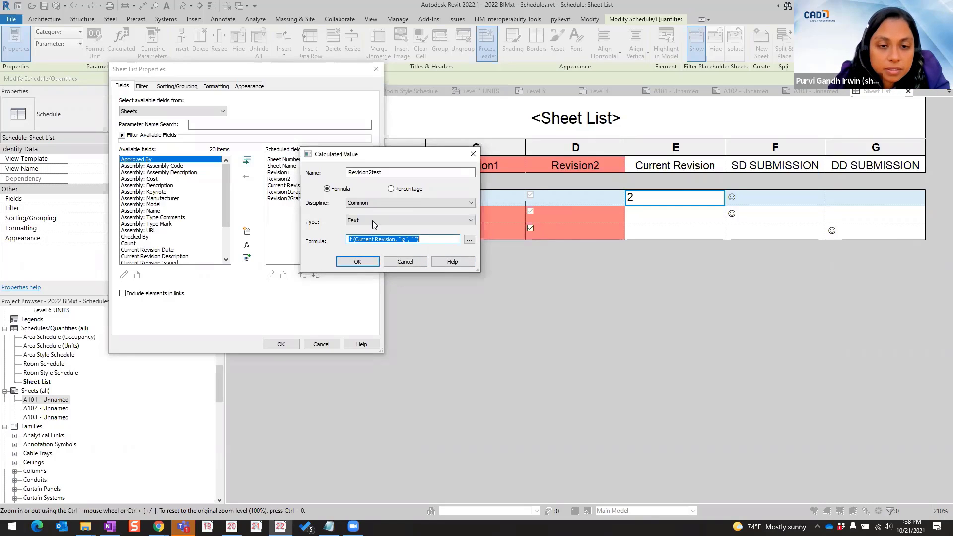
click(374, 223)
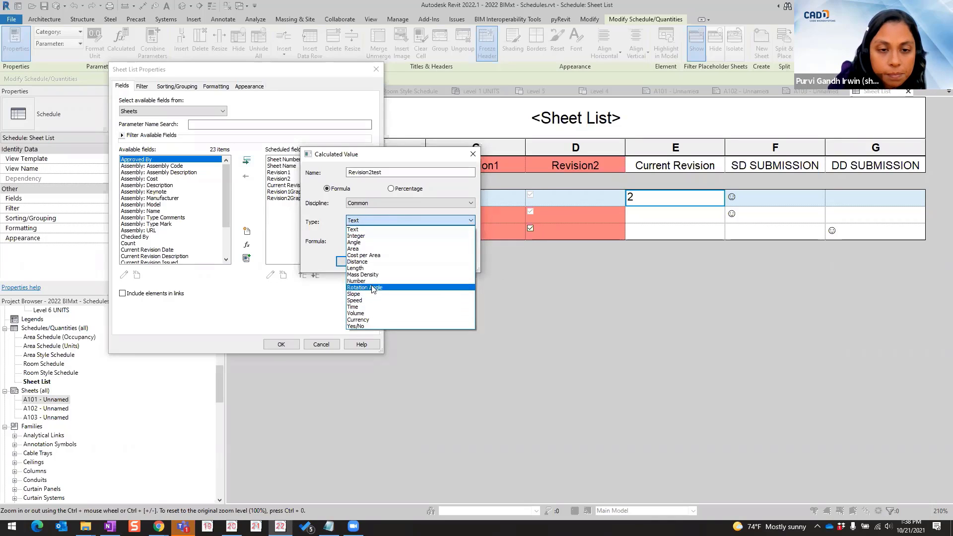
click(360, 281)
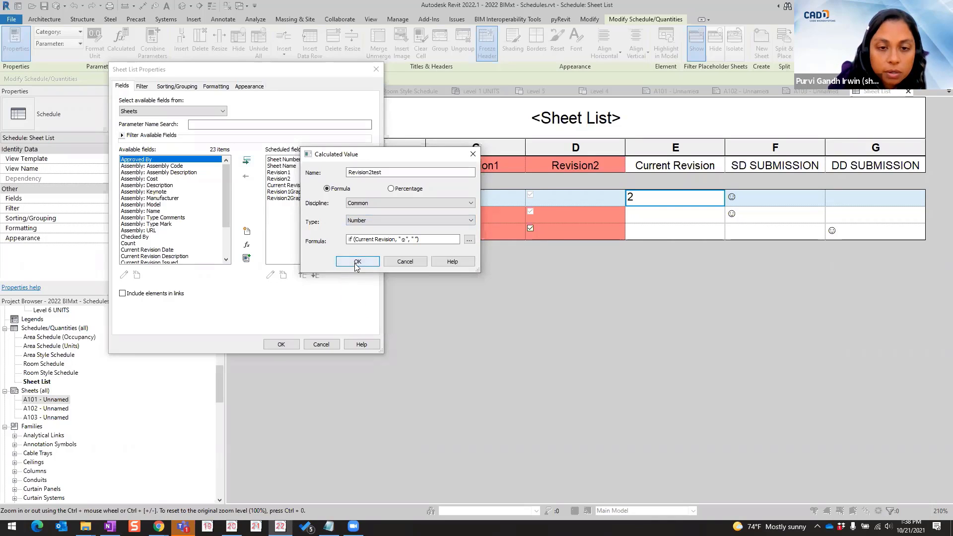
click(358, 261)
click(537, 264)
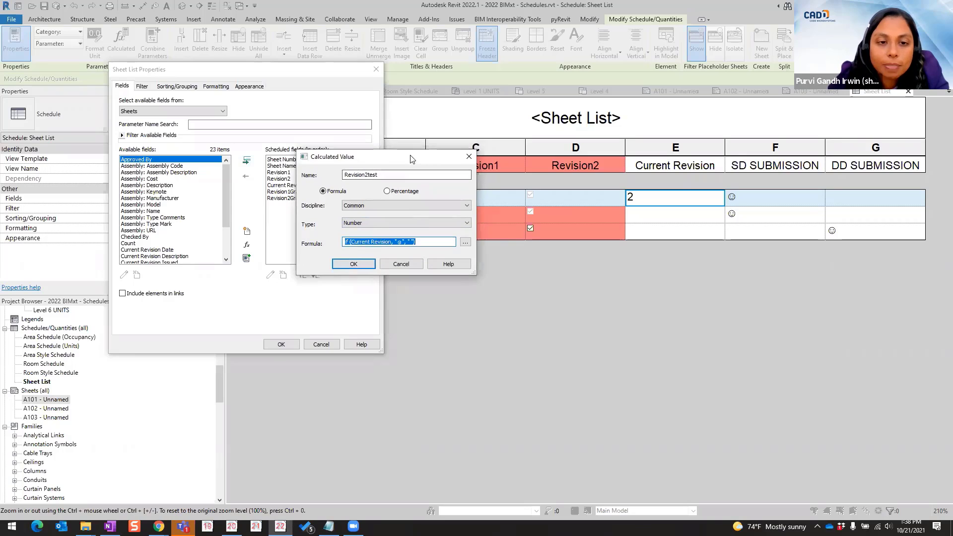
Step: Move the Calculated Value dialog aside, retry Revision2test with the type Text, and inspect the fields available for the formula
drag(423, 155, 337, 138)
click(289, 204)
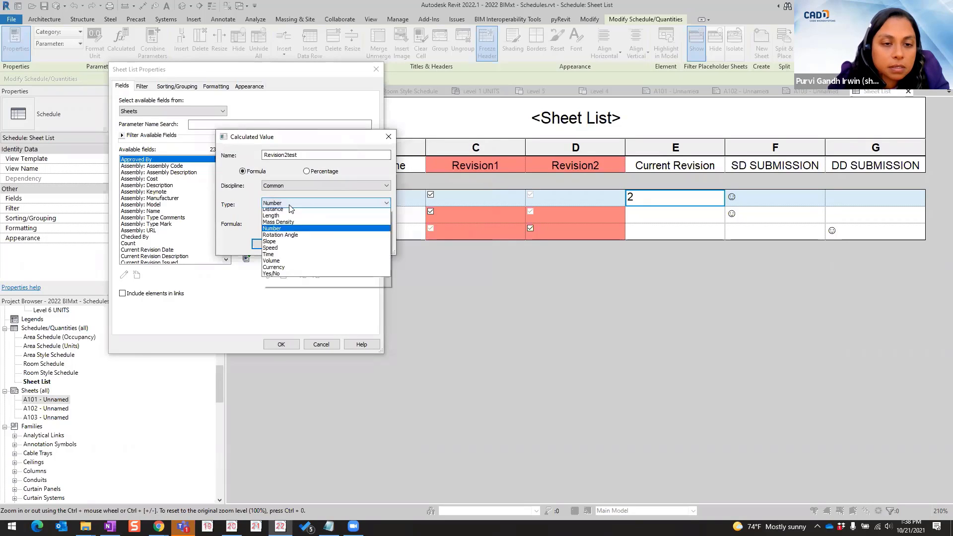
click(288, 213)
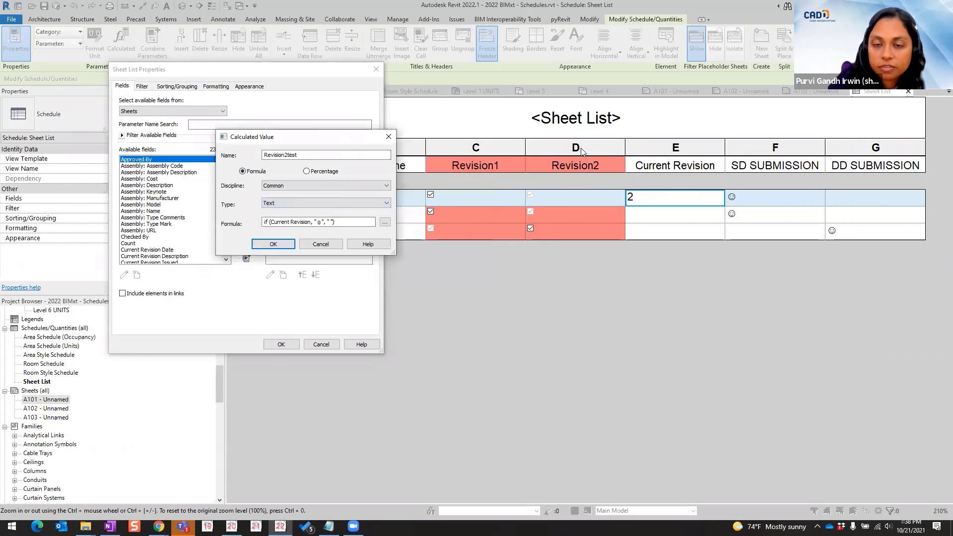
click(273, 244)
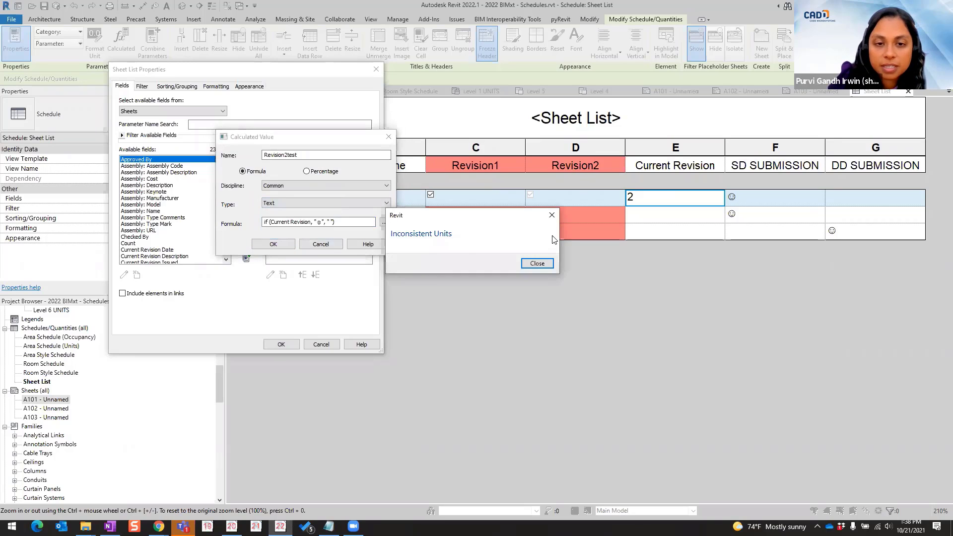
click(539, 264)
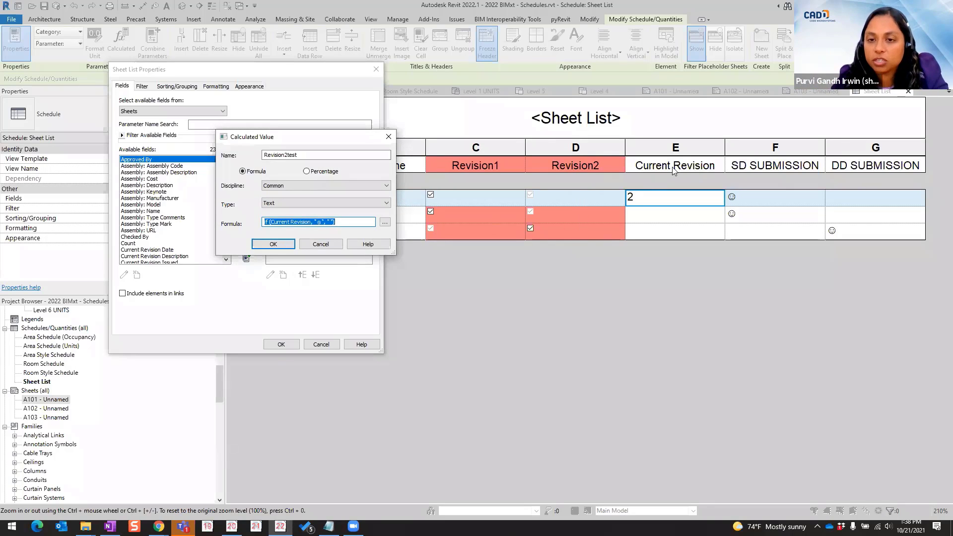
click(385, 223)
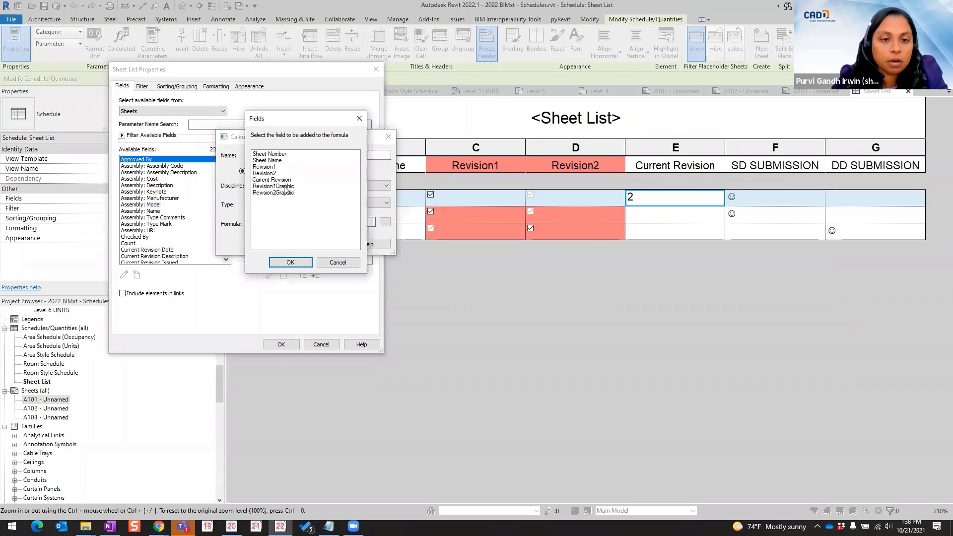
click(337, 263)
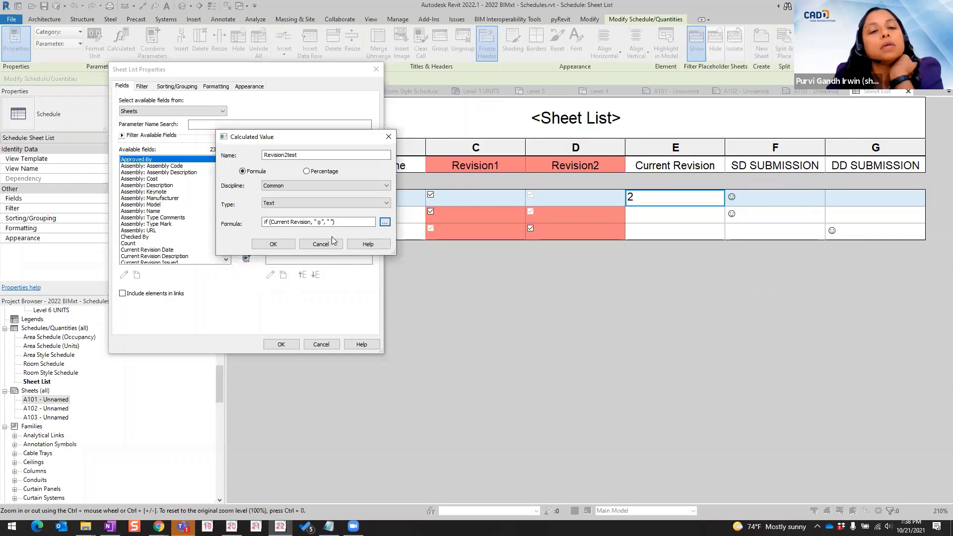
Step: Try to create Revision2test with the type Integer and look through the other available types
click(300, 204)
click(271, 219)
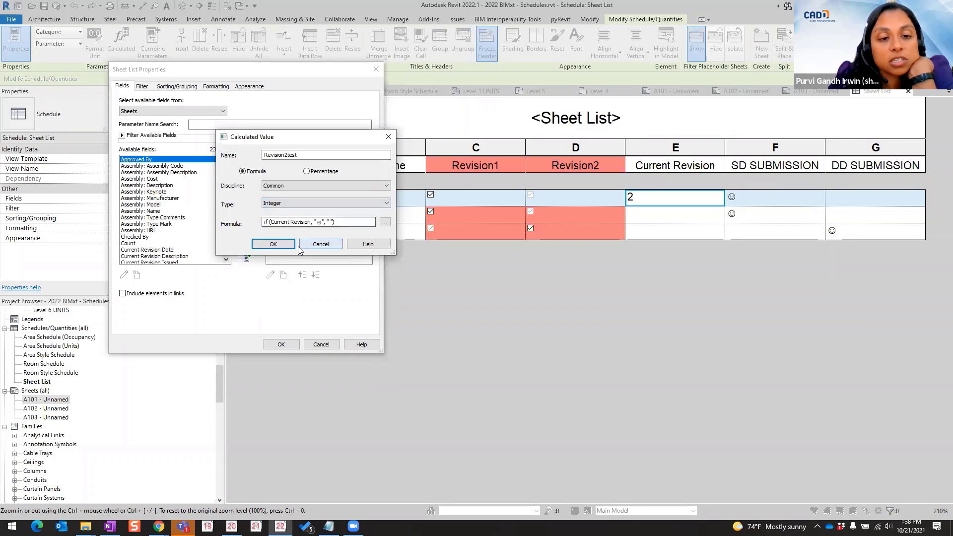
click(278, 245)
click(538, 264)
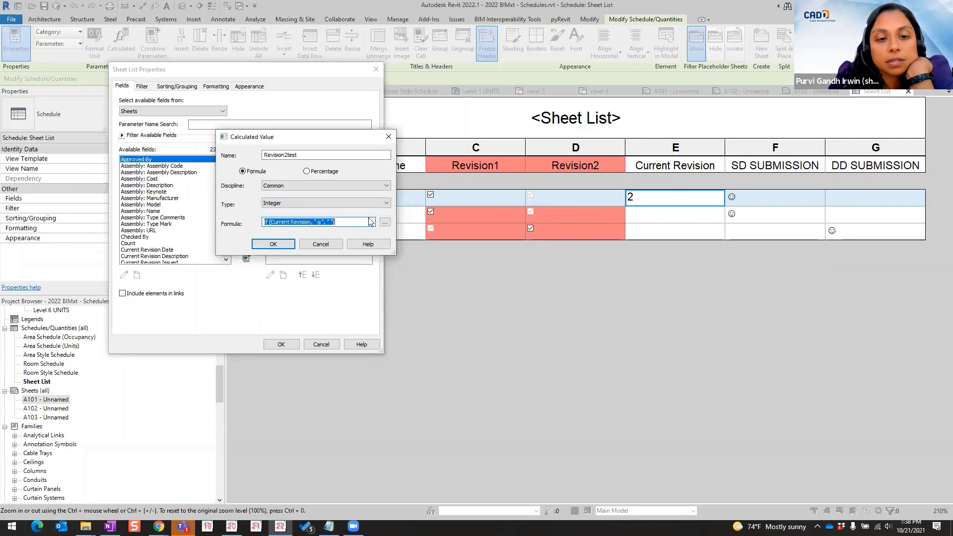
click(330, 204)
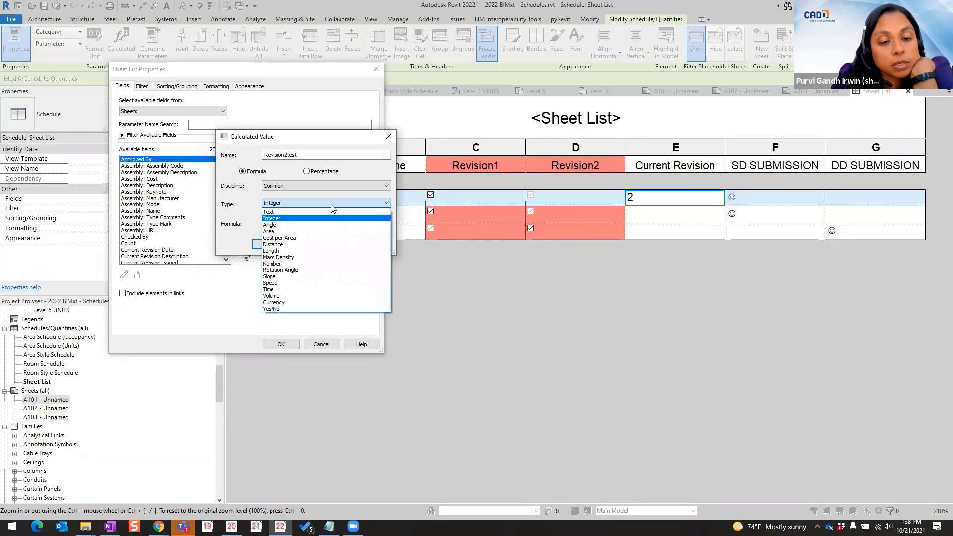
click(332, 205)
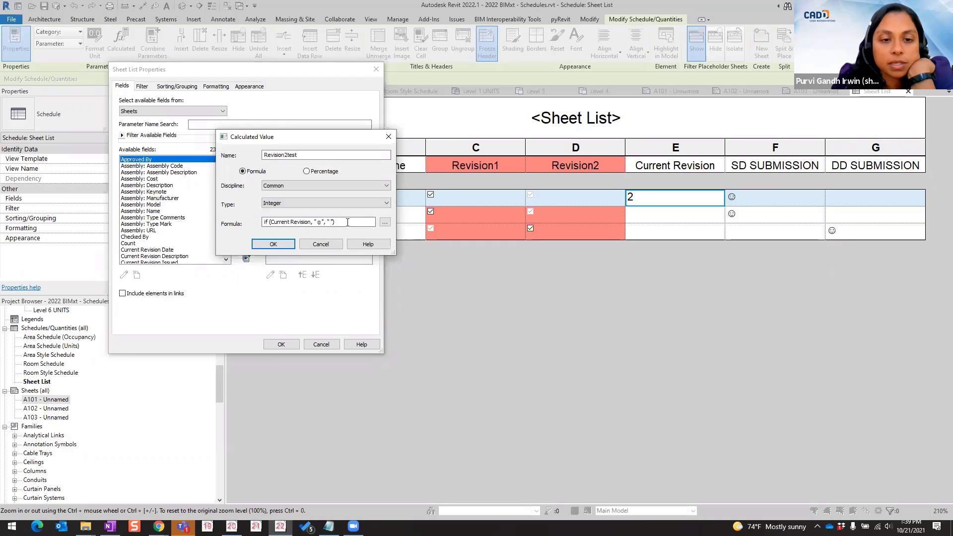
Step: Clear the Revision2test formula and cancel the calculated value
key(Tab)
key(BackSpace)
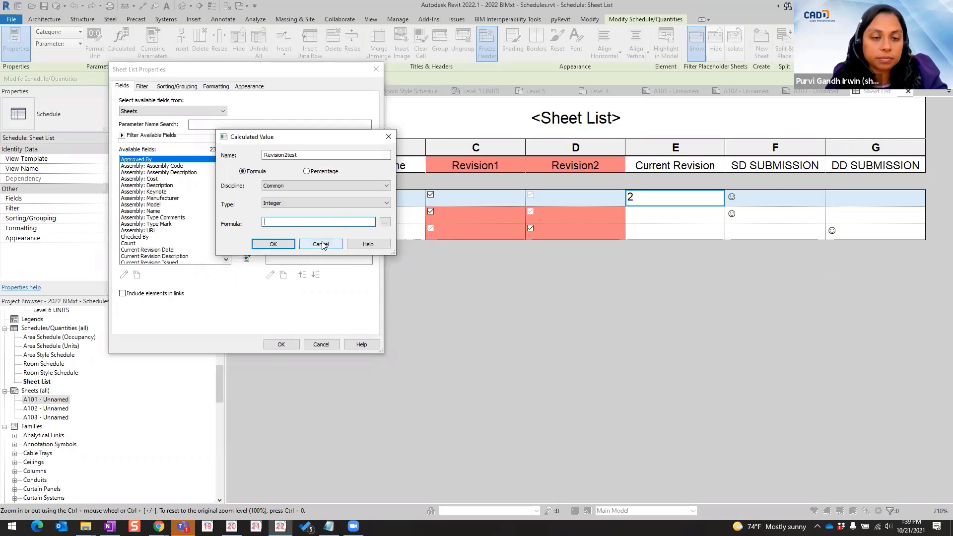
click(321, 244)
Step: Start a new calculated value with the formula if (Current Revision, "☺", " ") and the type Text
click(288, 185)
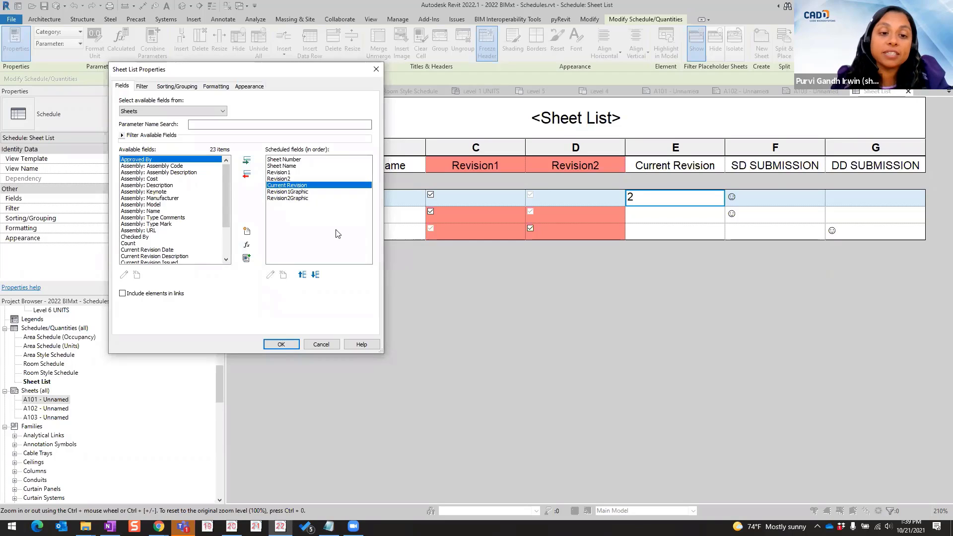
click(247, 245)
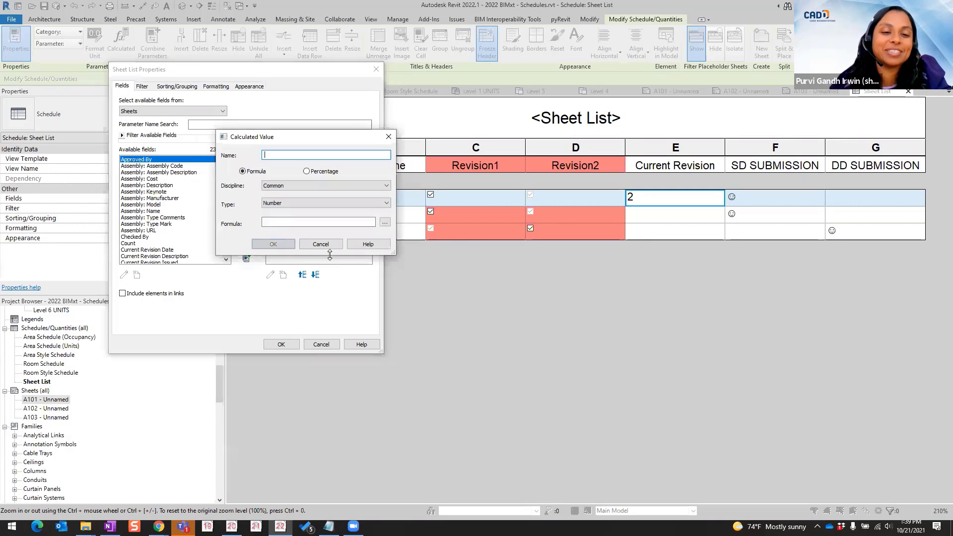
click(385, 222)
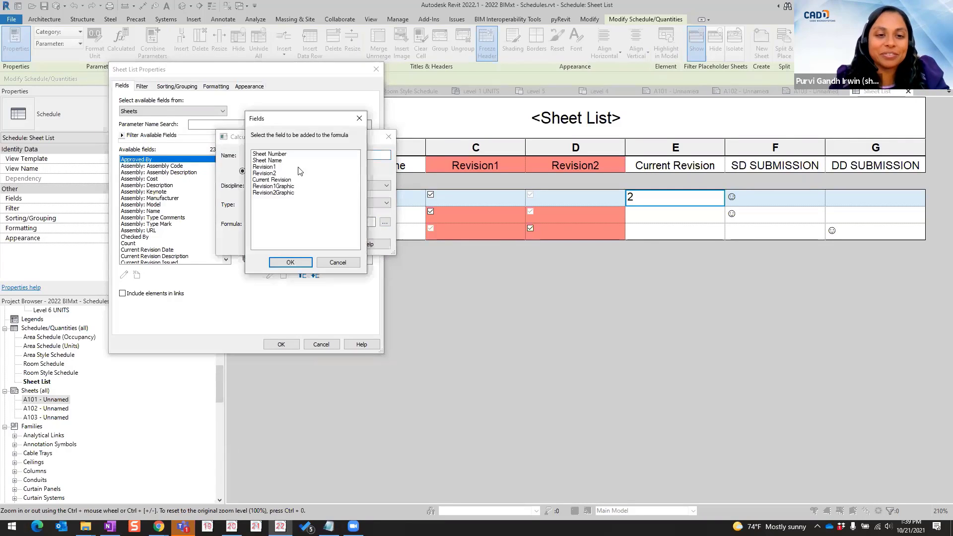
click(338, 263)
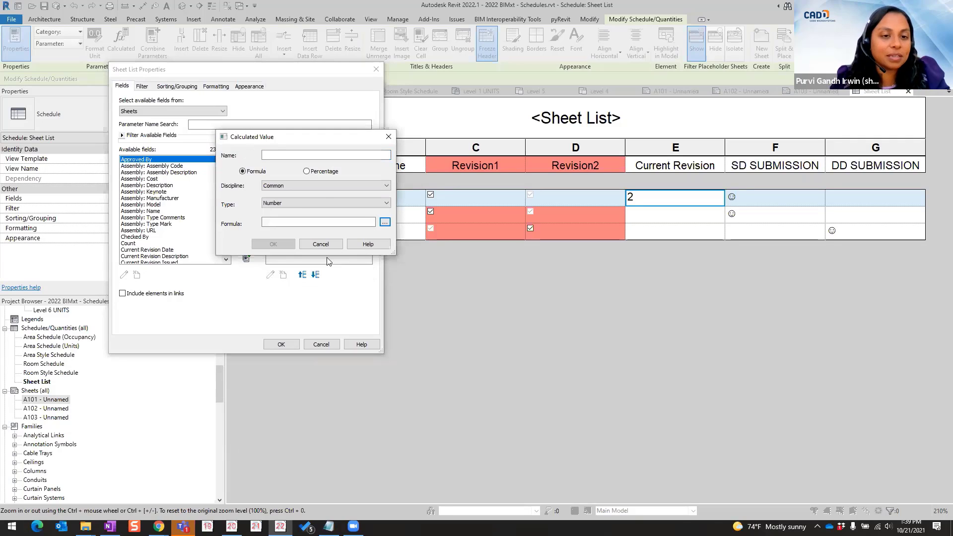
click(325, 223)
text(if (Current Revision, "☺", " "))
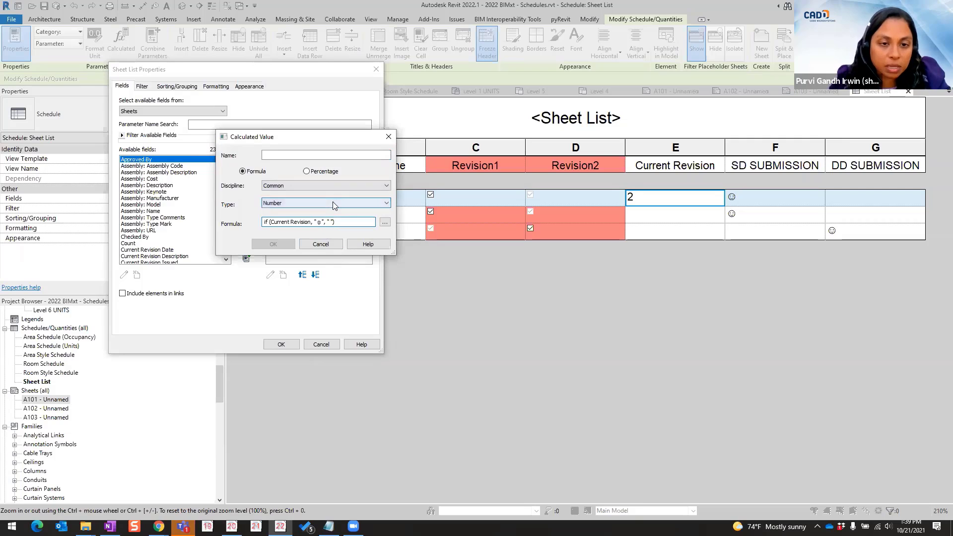
click(333, 203)
click(307, 215)
click(301, 154)
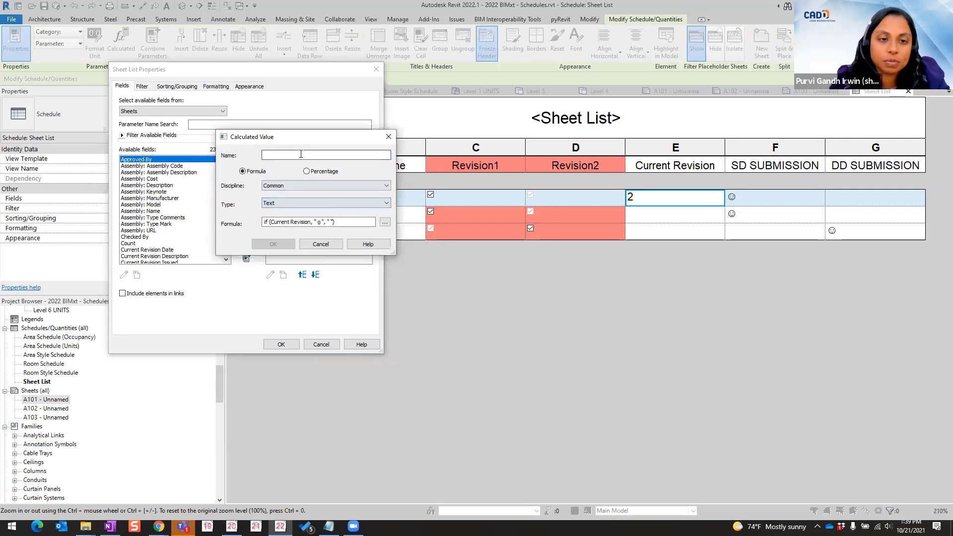
Step: Try to create the text calculated value Revision2test with the formula if (Current Revision = 2, "☺", " ")
text(R)
key(BackSpace)
text(Revition)
key(BackSpace)
key(BackSpace)
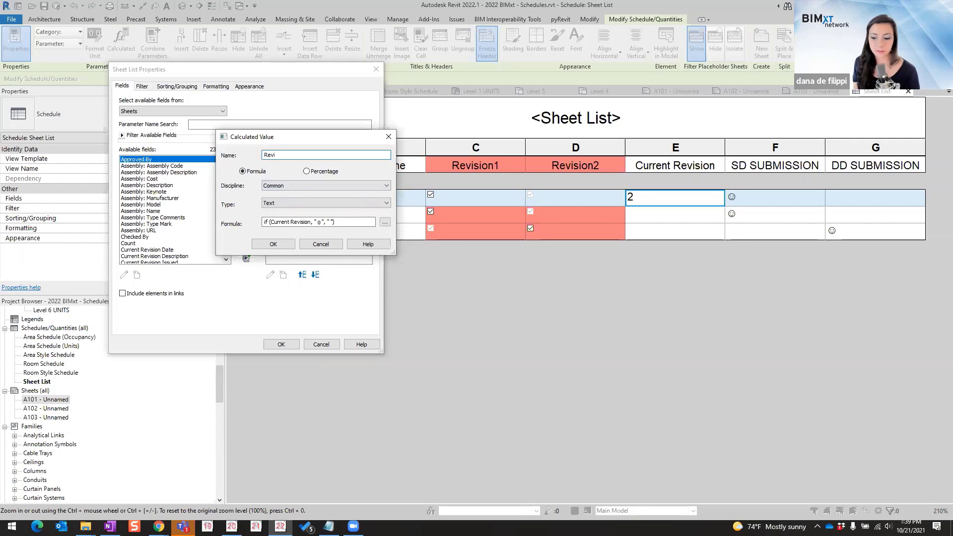
click(319, 223)
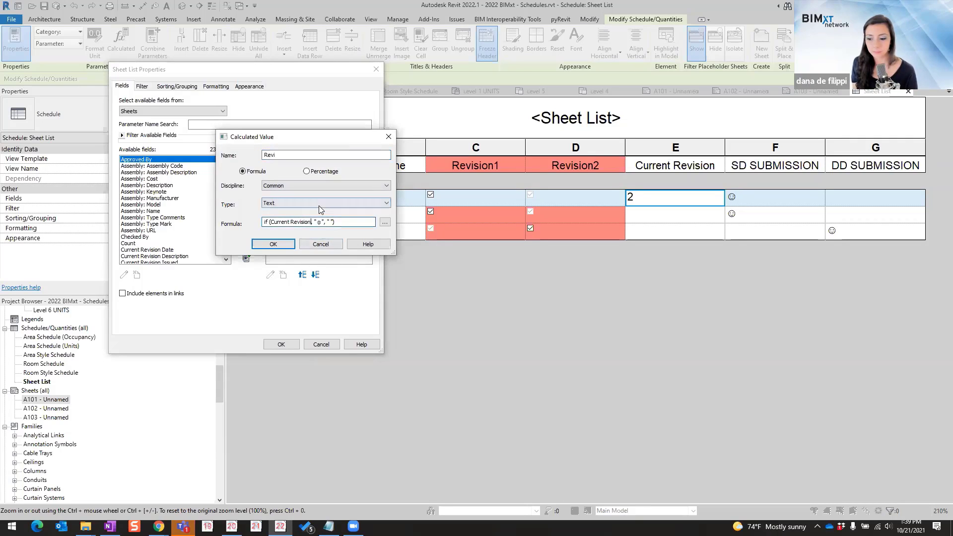
text(= 2)
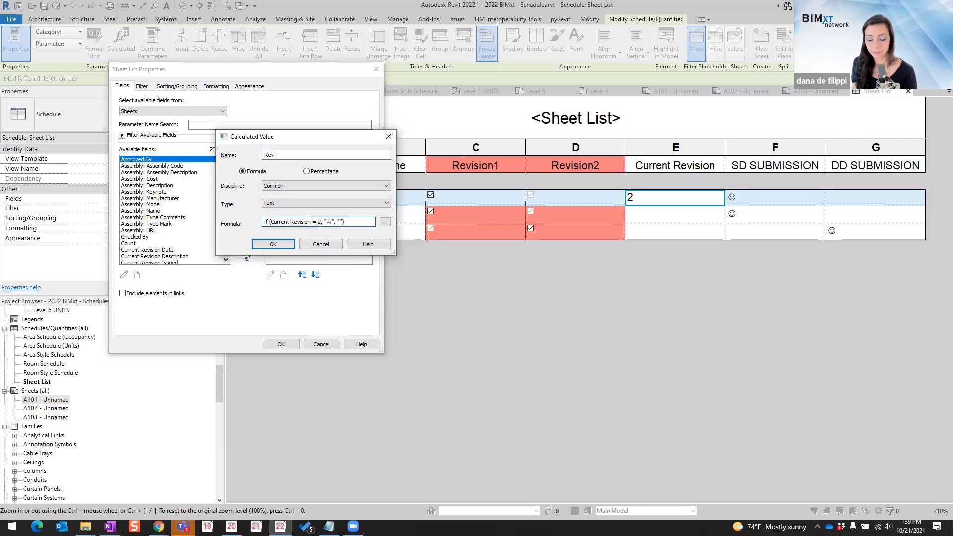
click(303, 155)
text(sion2test)
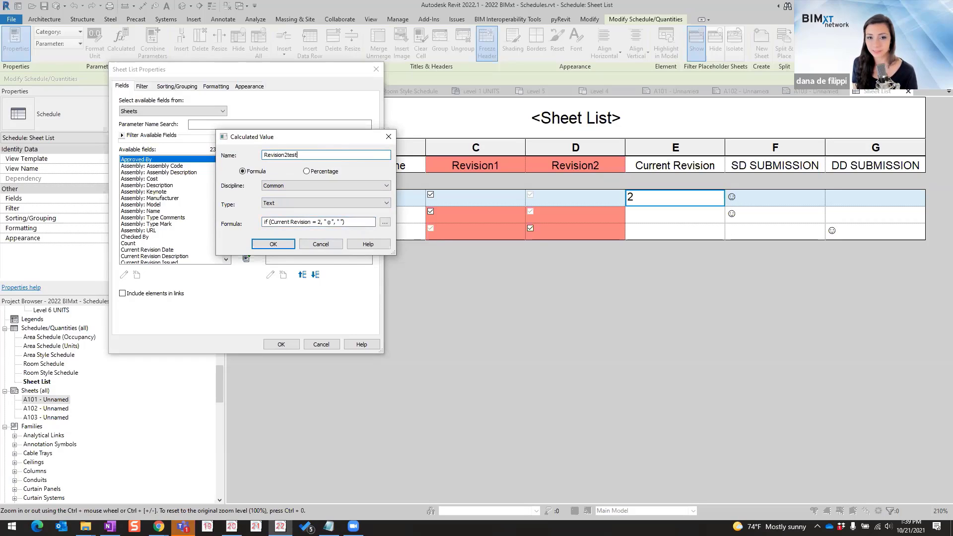
click(276, 246)
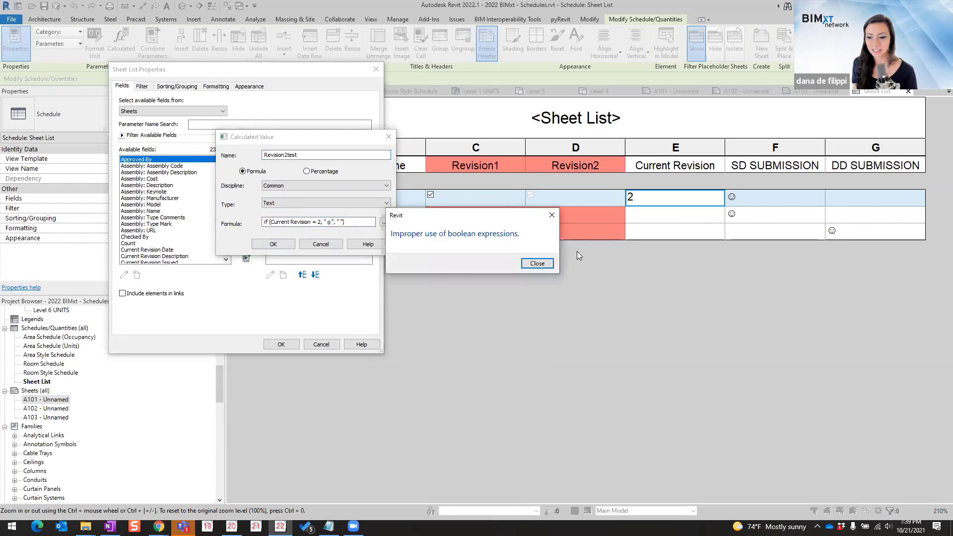
Step: Cancel the Revision2test calculated value and leave the sheet list's field settings without applying changes
click(538, 263)
click(330, 244)
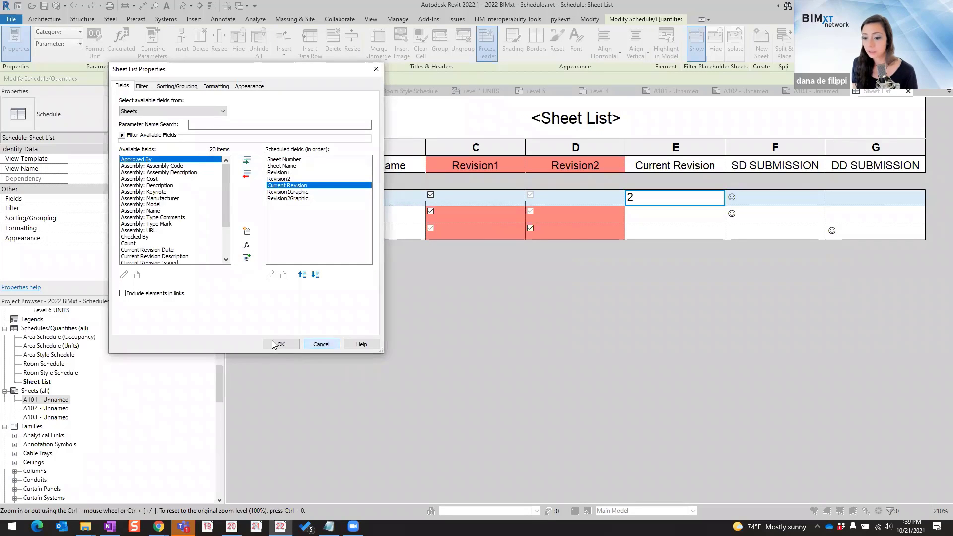
click(321, 344)
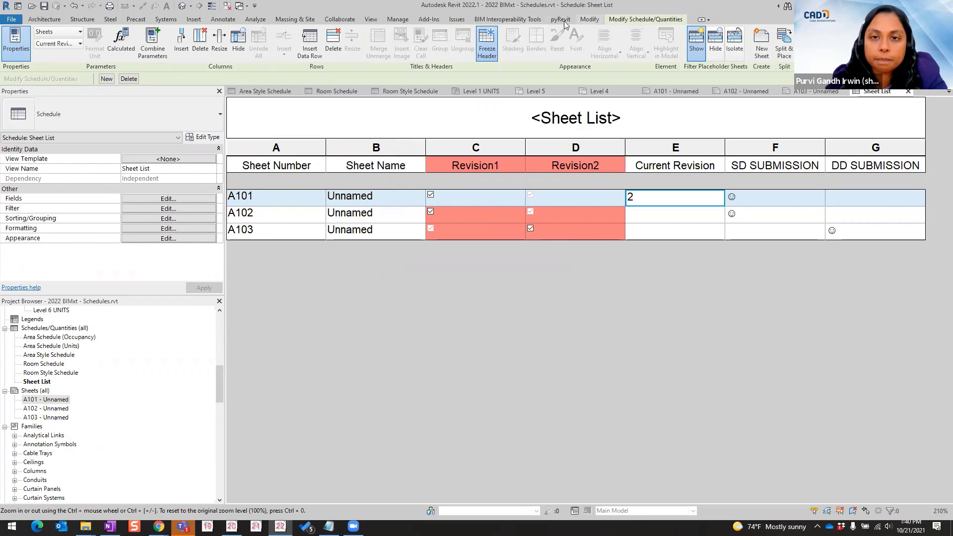
click(429, 19)
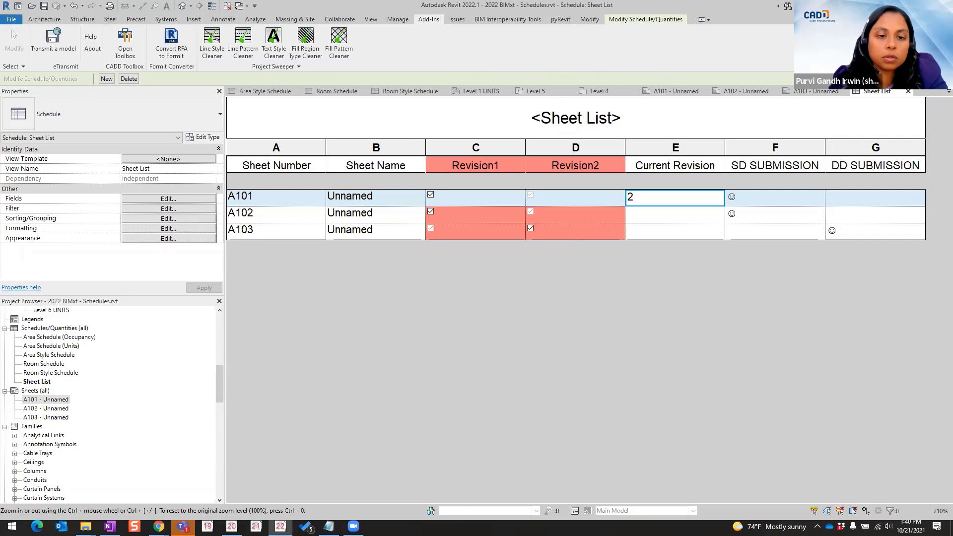
key(alt+Tab)
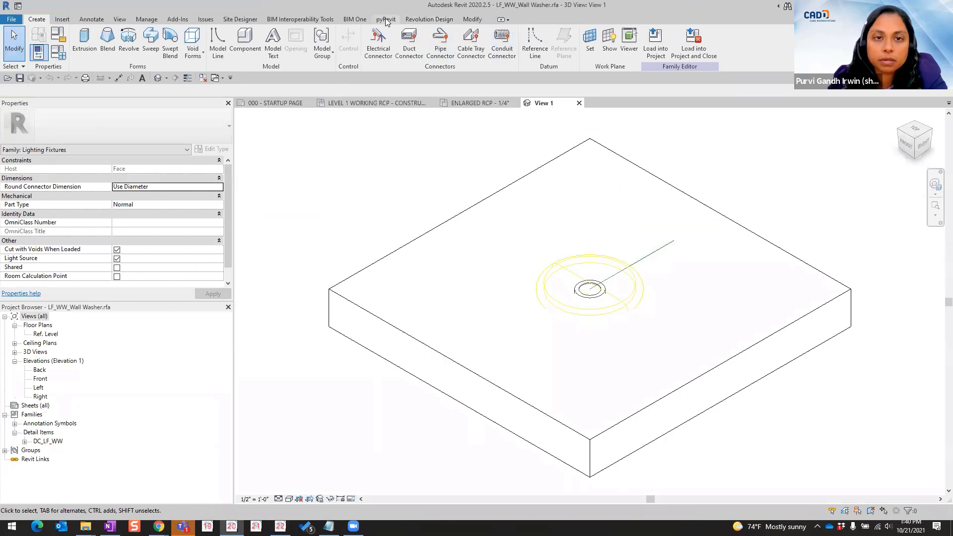
click(361, 21)
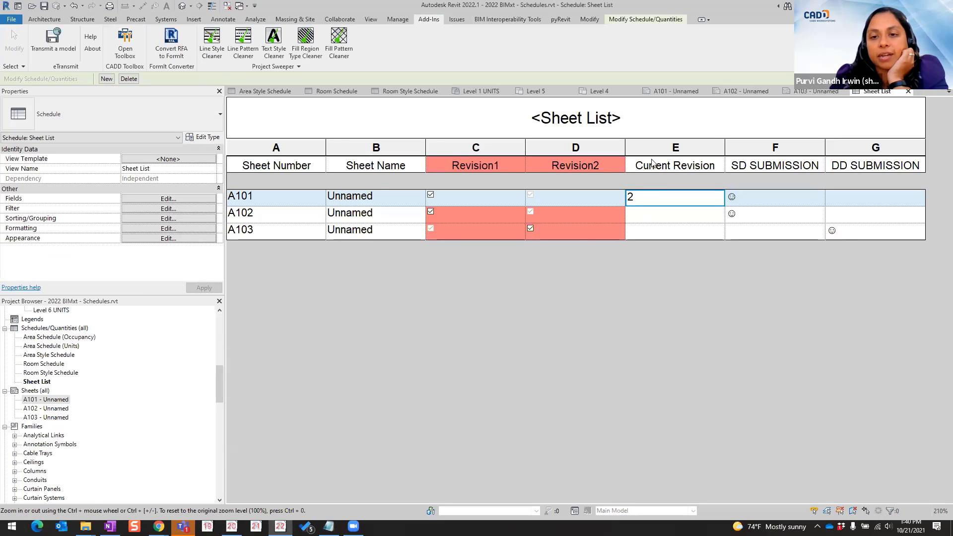
click(657, 148)
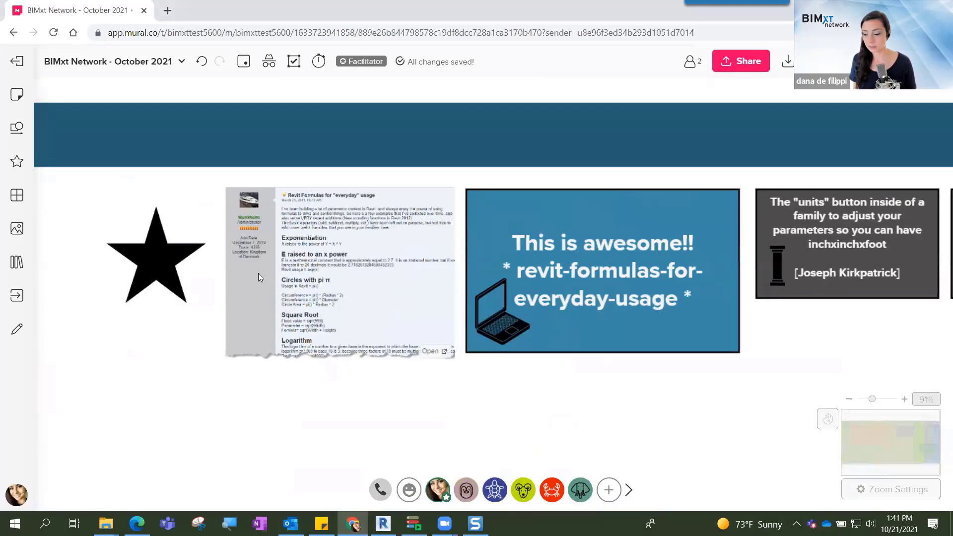
Step: Examine the Revit Formulas for "everyday" usage reference on the Mural board and the note beside it
scroll(258, 277, up, 4)
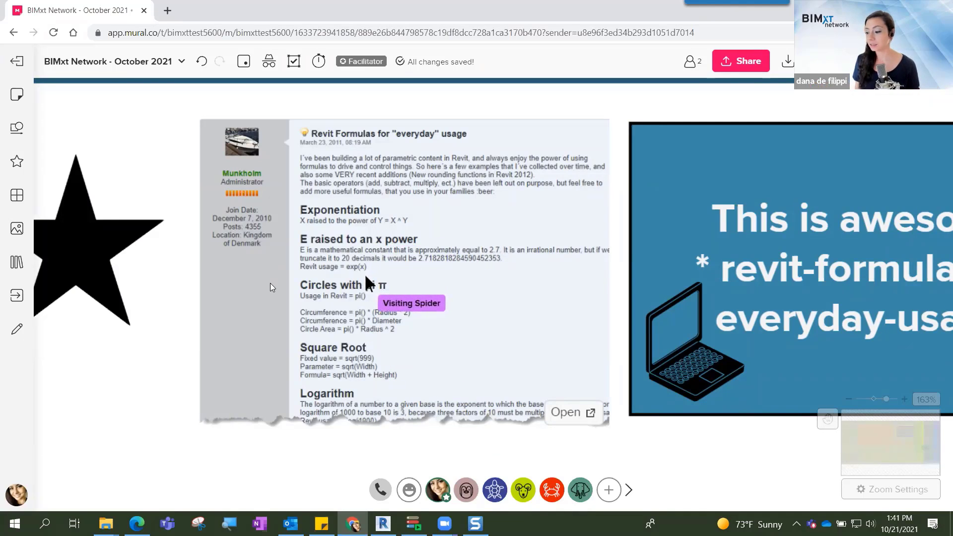
scroll(250, 218, up, 2)
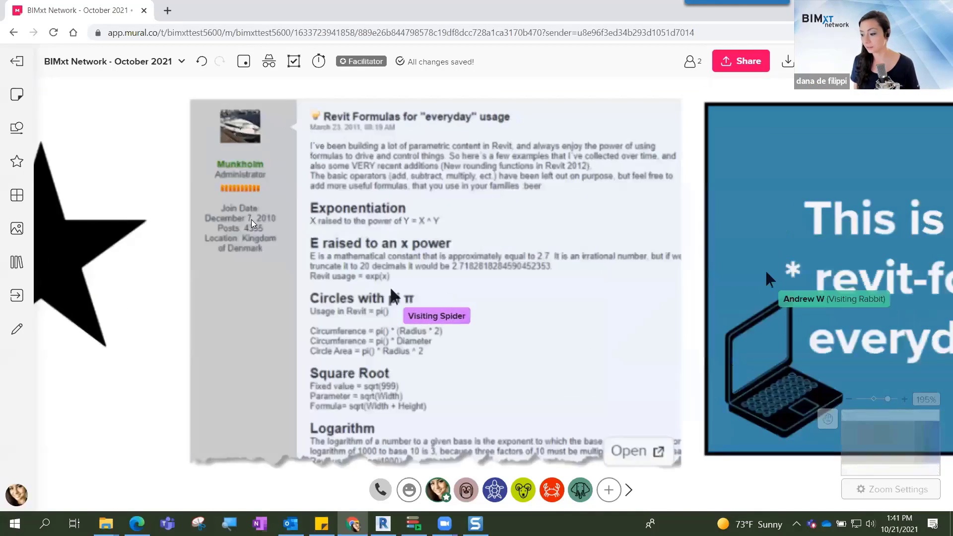
scroll(266, 238, down, 2)
scroll(337, 162, up, 2)
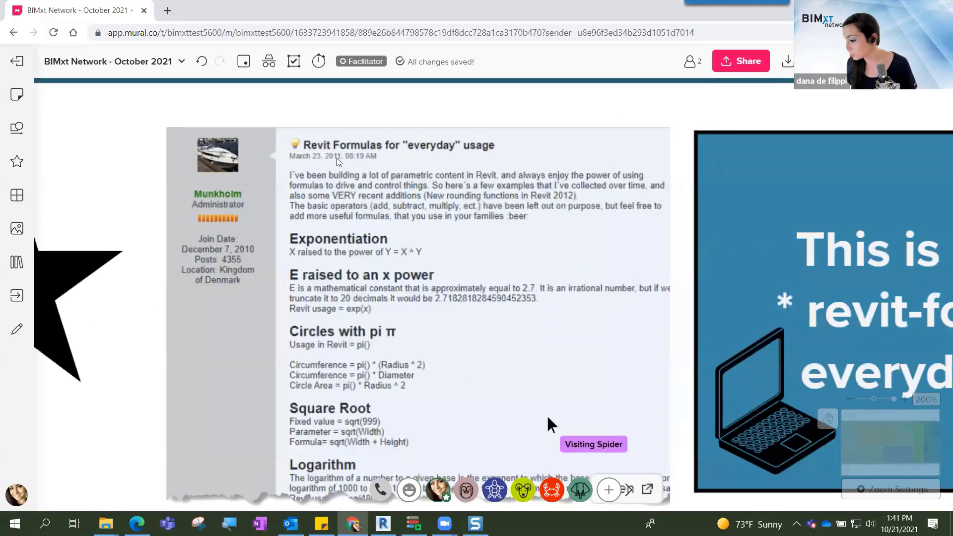
scroll(337, 168, down, 2)
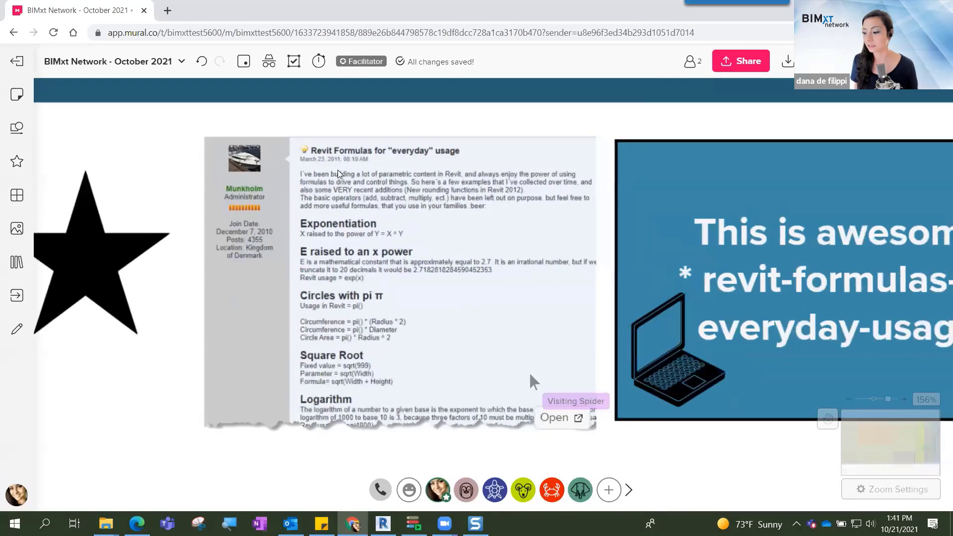
drag(243, 457, 139, 466)
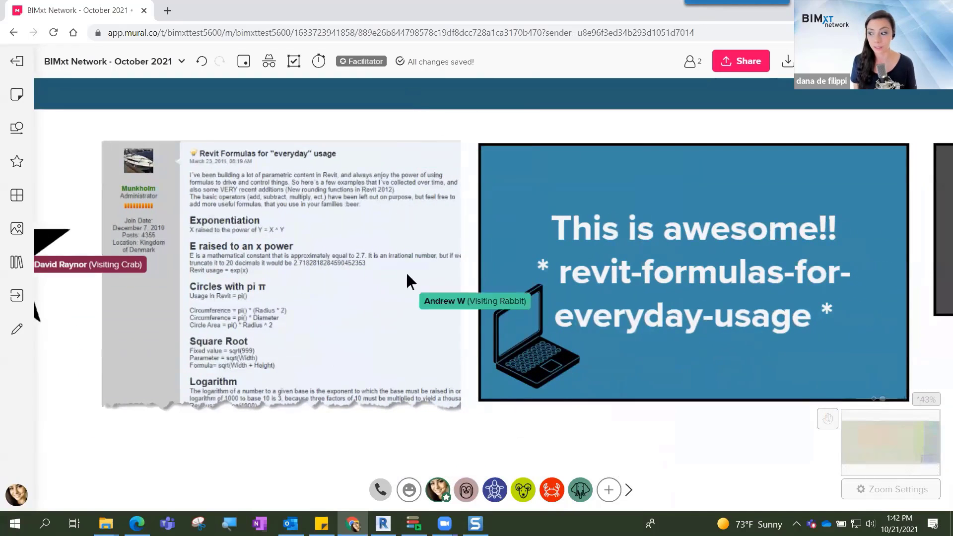
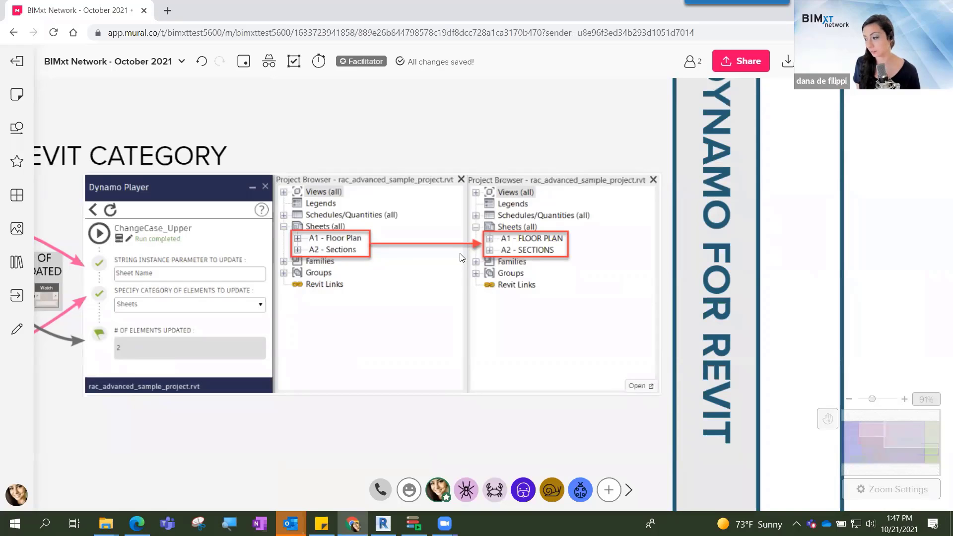
Step: Examine the board's Dynamo graph for uppercasing a Revit category's parameter data, with its Player inputs and before-and-after sheet names
scroll(245, 483, down, 3)
drag(194, 500, 659, 444)
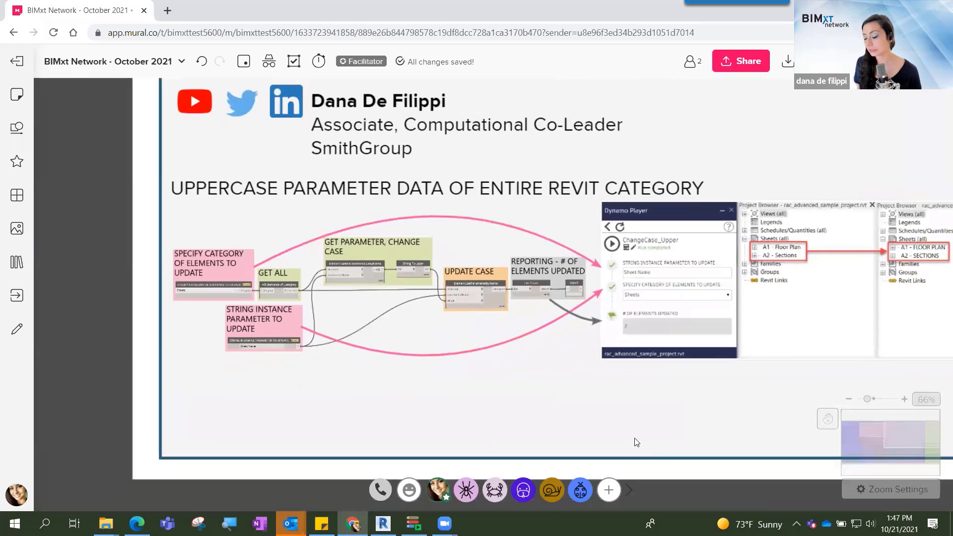
scroll(404, 402, up, 5)
drag(404, 403, 160, 456)
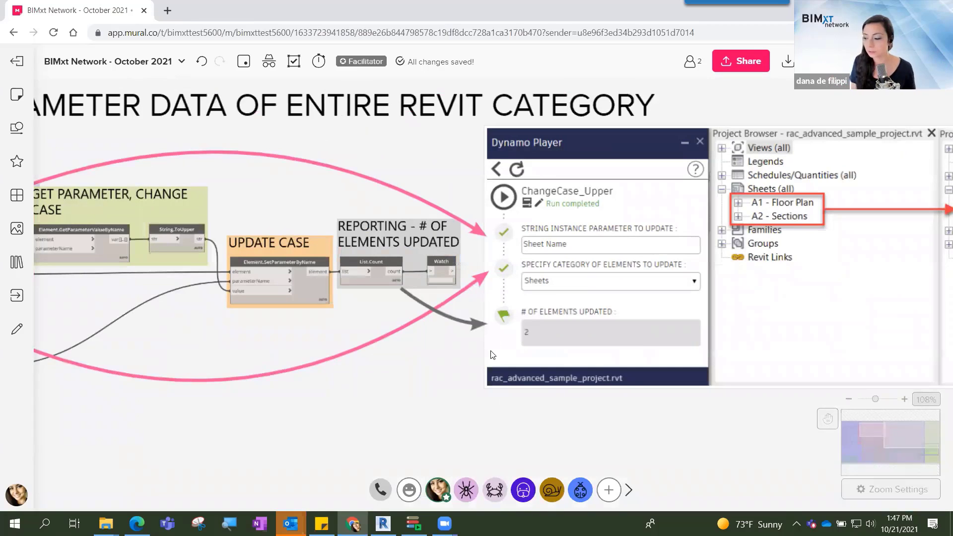
drag(645, 397, 474, 401)
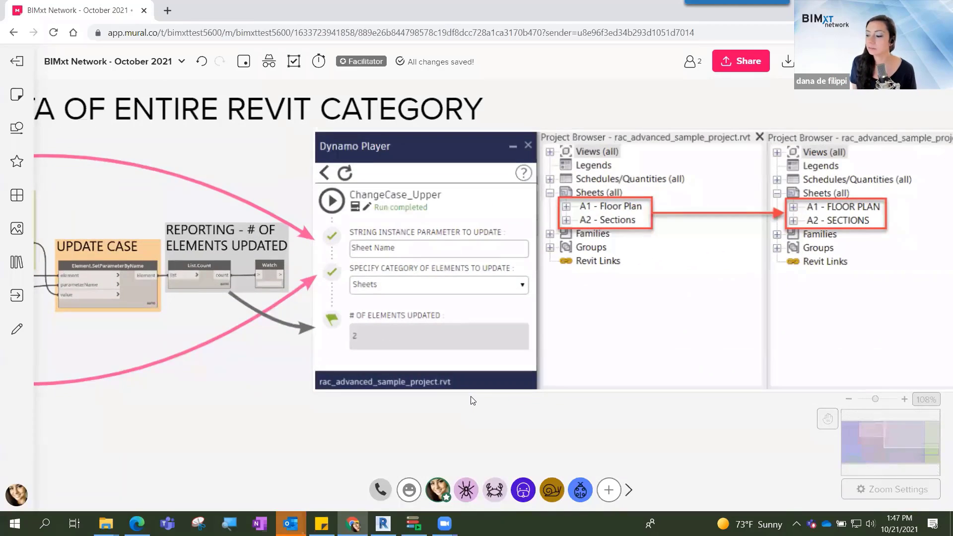
mouse_move(720, 4)
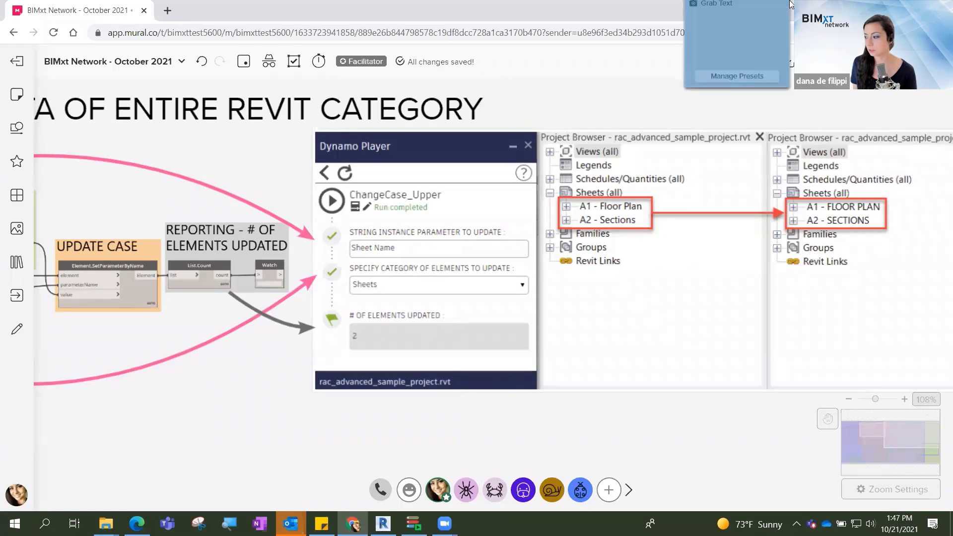
Step: Switch to the rac_advanced_sample_project model in Revit, bring up Dynamo Player clear of the Project Browser, and return to its script list
click(383, 524)
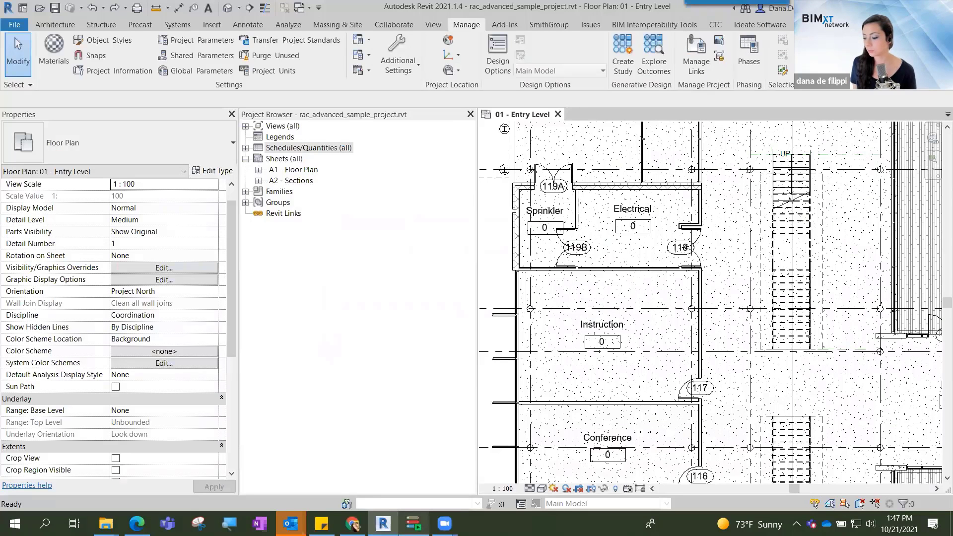
click(414, 524)
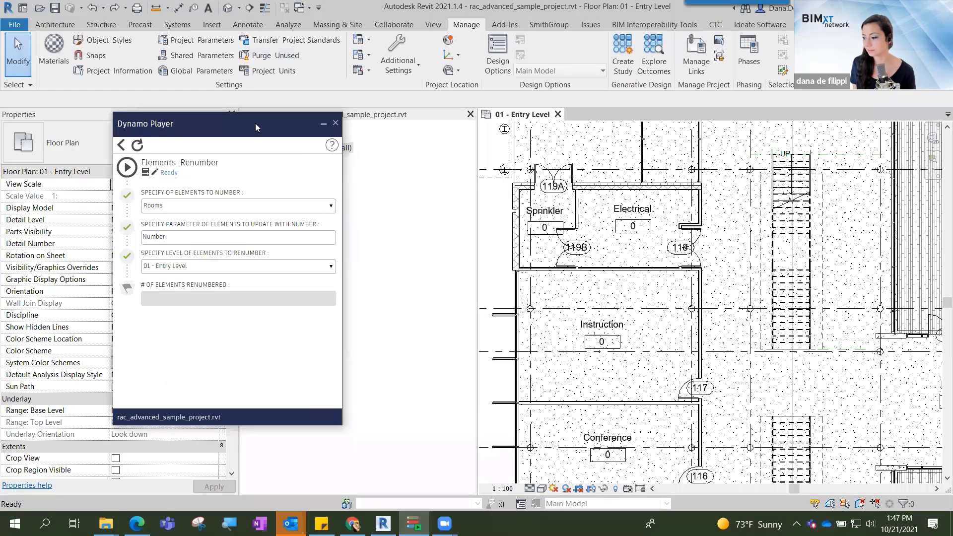
drag(255, 124, 609, 96)
click(475, 118)
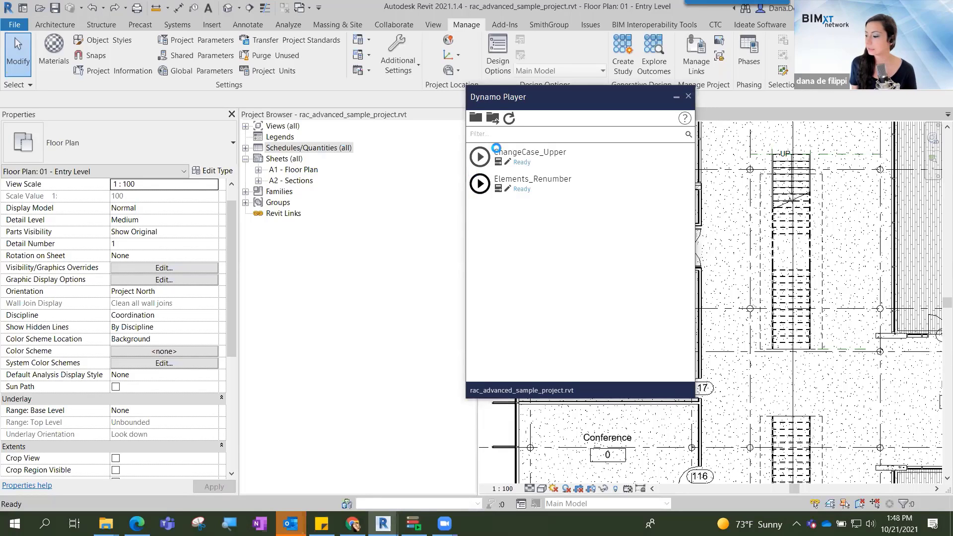
Step: Open the inputs of the ChangeCase_Upper script and run it on the Sheet Name parameter of the Sheets category
click(353, 524)
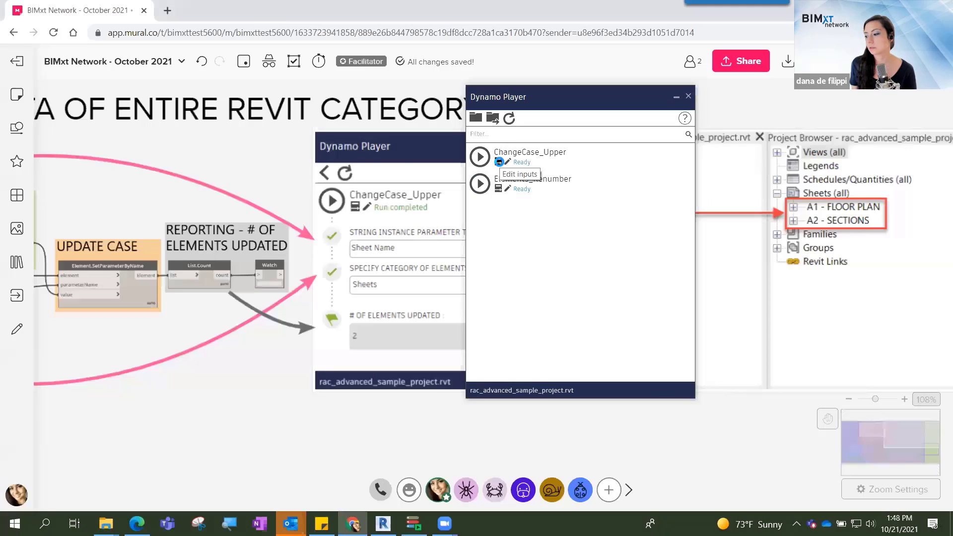
click(504, 237)
click(500, 162)
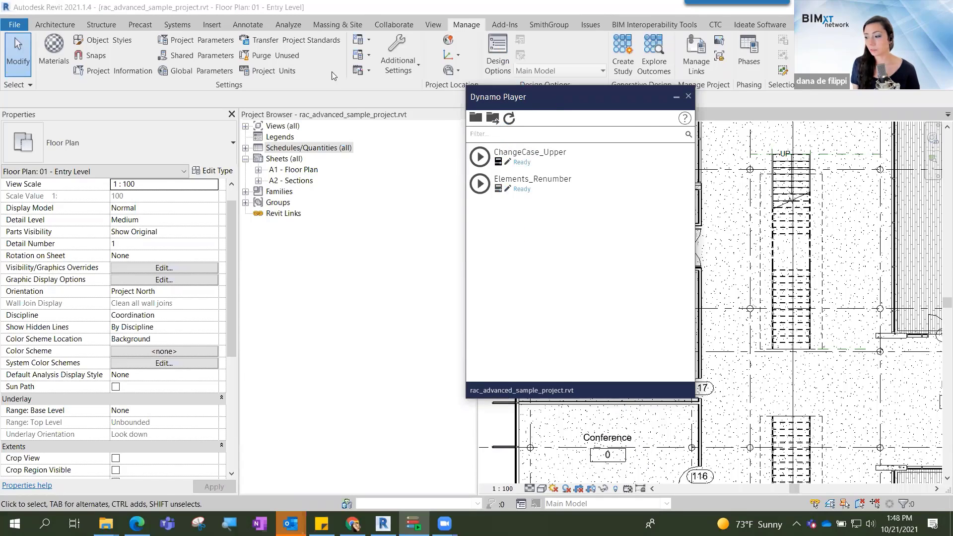
drag(333, 76, 334, 80)
click(328, 126)
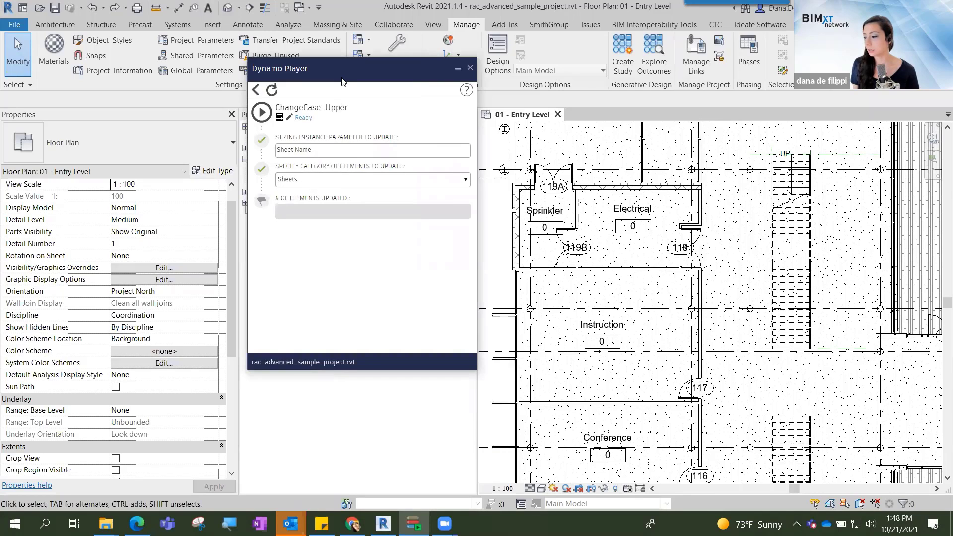
drag(343, 82, 598, 57)
click(518, 86)
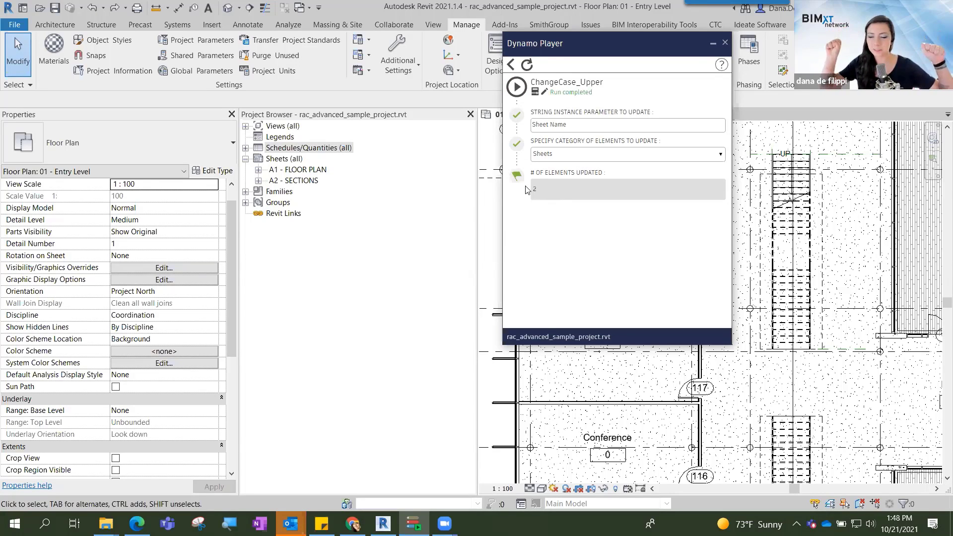
Step: Select the Conference room to check its parameters and set the ChangeCase_Upper category to Rooms
click(639, 430)
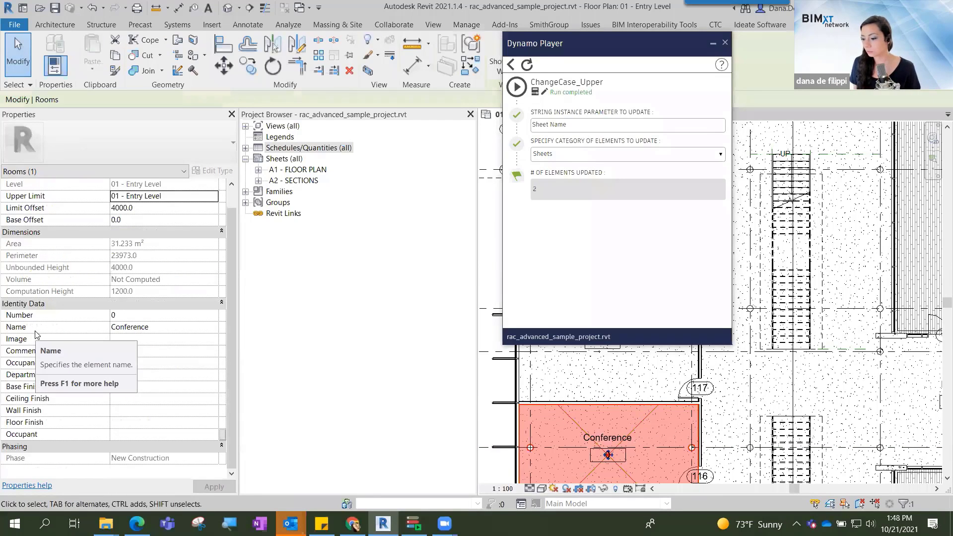
key(ctrl)
key(ctrl)
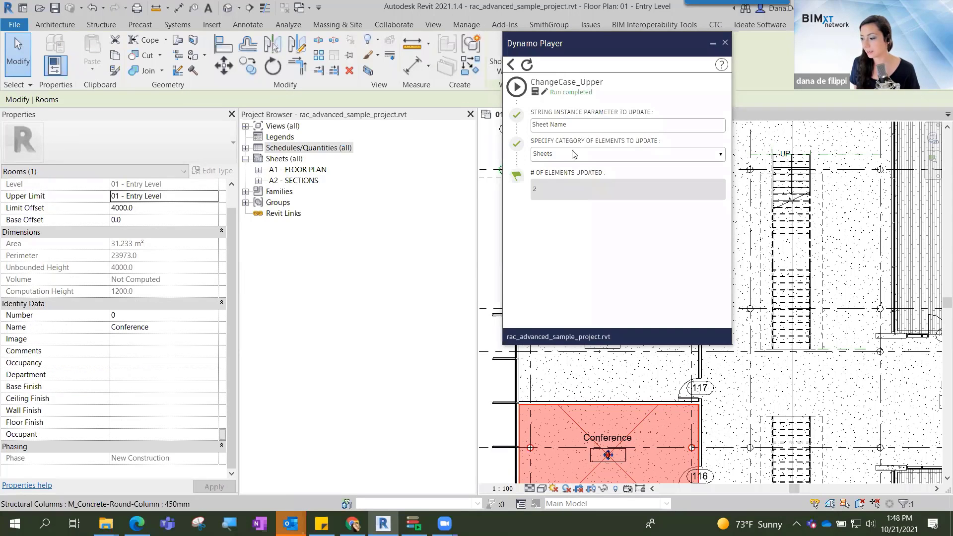
click(594, 157)
drag(582, 144, 582, 156)
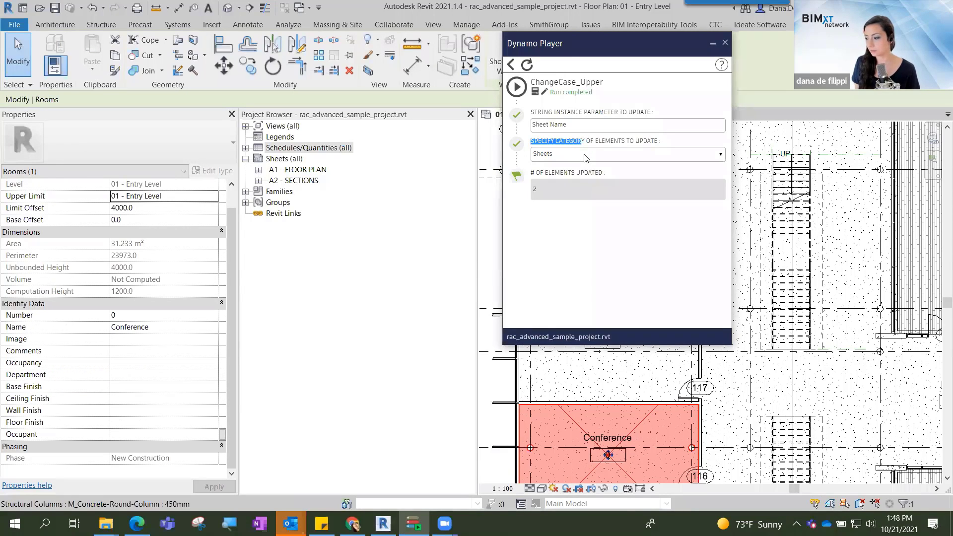
click(585, 156)
scroll(590, 191, up, 3)
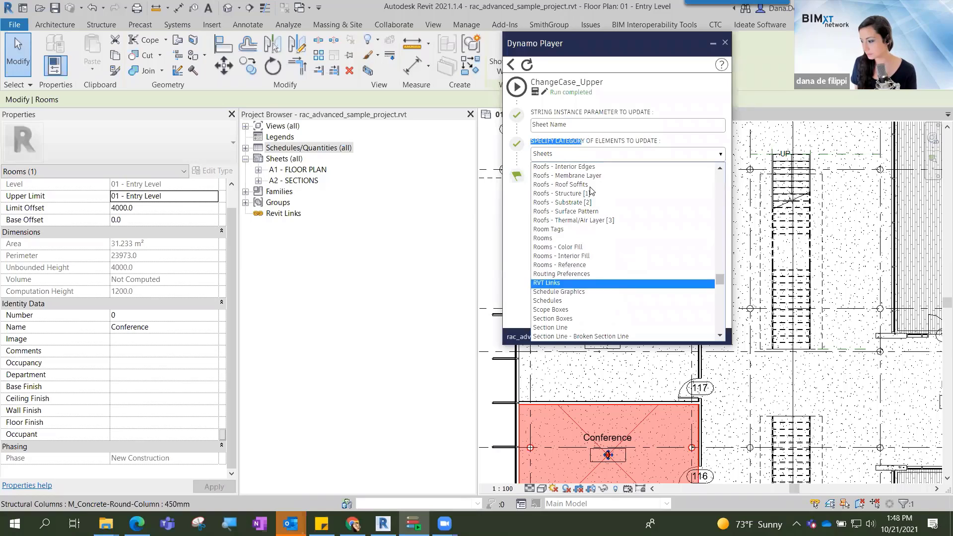
click(589, 232)
Step: Set the string instance parameter to Name and run ChangeCase_Upper on the rooms
click(557, 128)
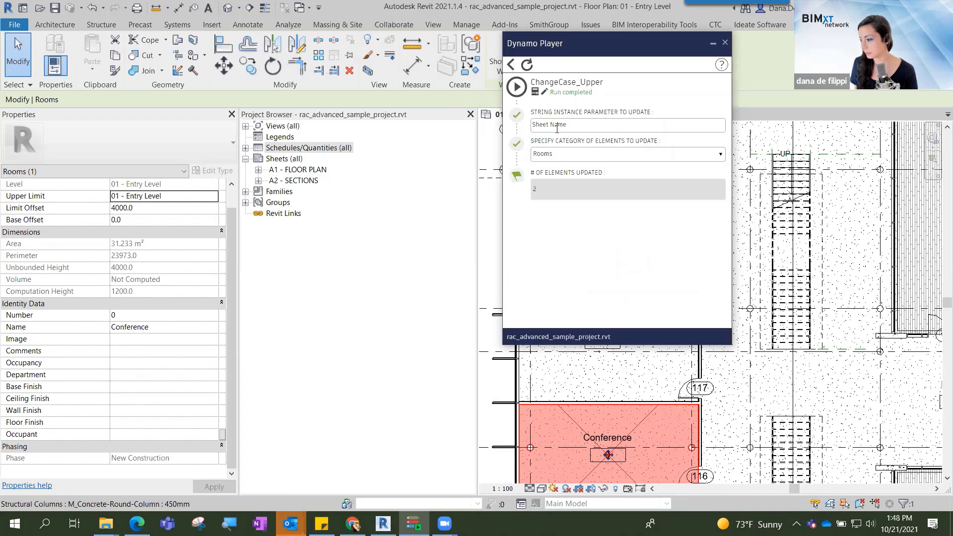
drag(551, 127, 503, 125)
key(BackSpace)
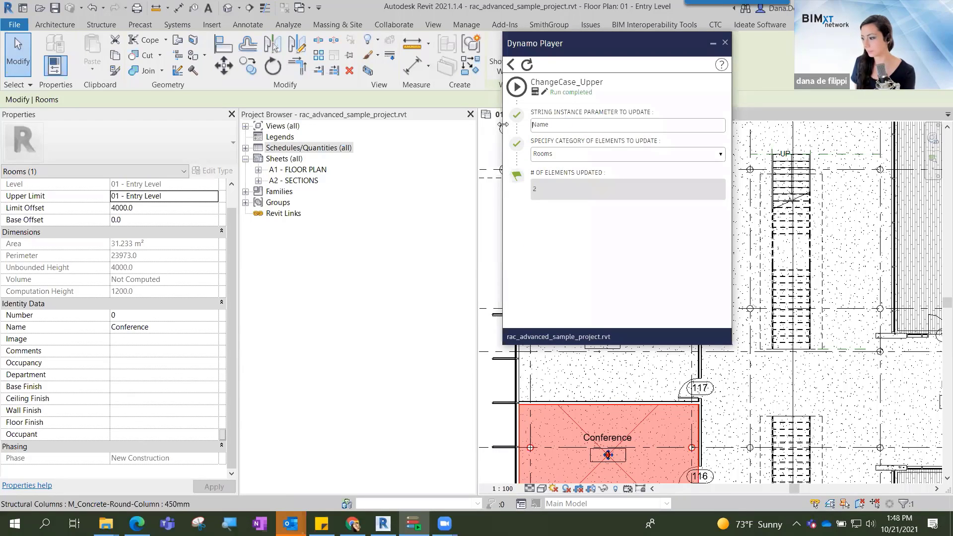
click(517, 87)
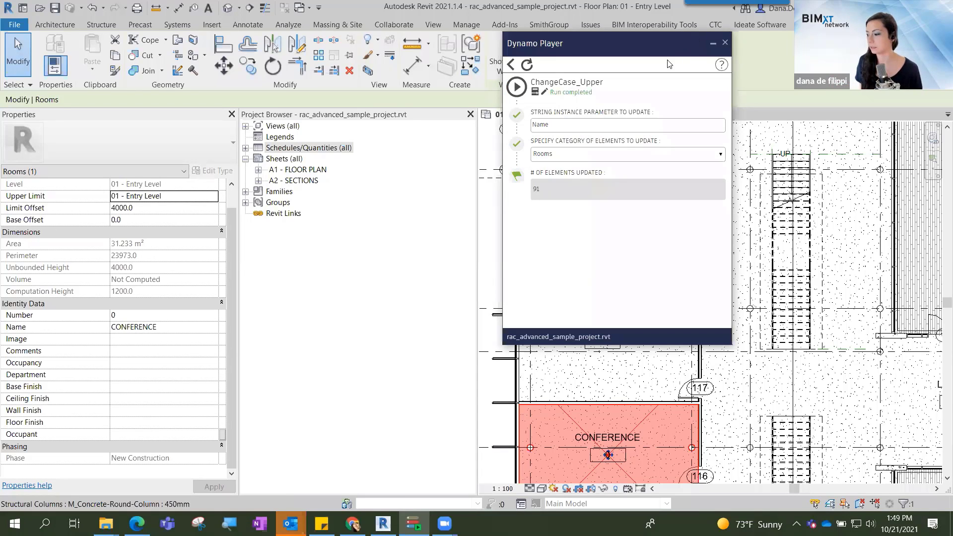
Step: Move Dynamo Player off the drawing, check the room names across the 01 - Entry Level plan, and return to the script list
drag(625, 65, 238, 129)
scroll(863, 297, down, 4)
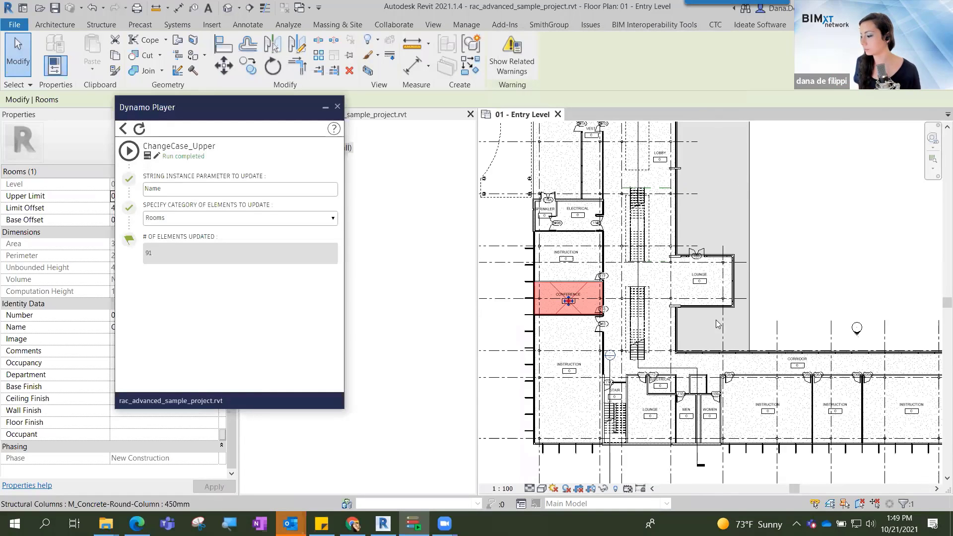
click(832, 289)
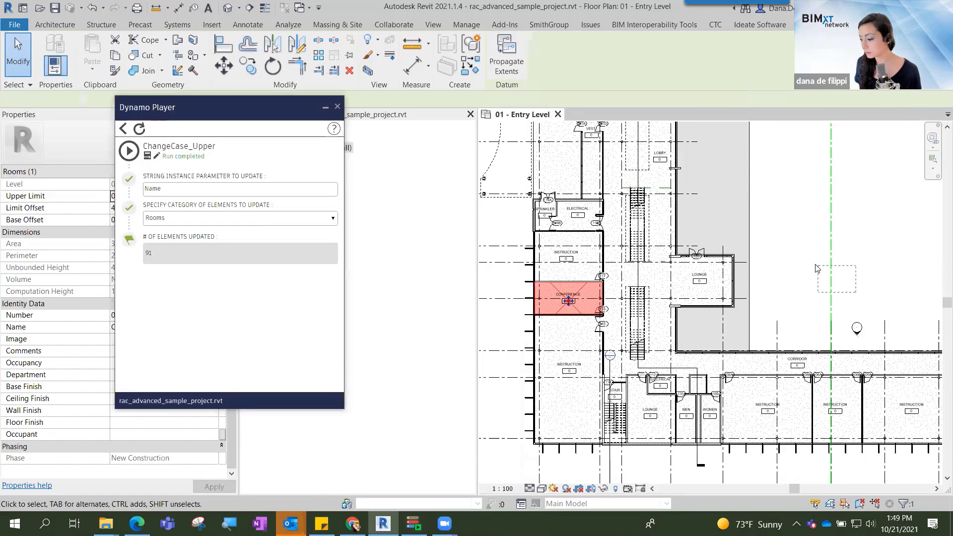
click(893, 272)
scroll(685, 325, up, 6)
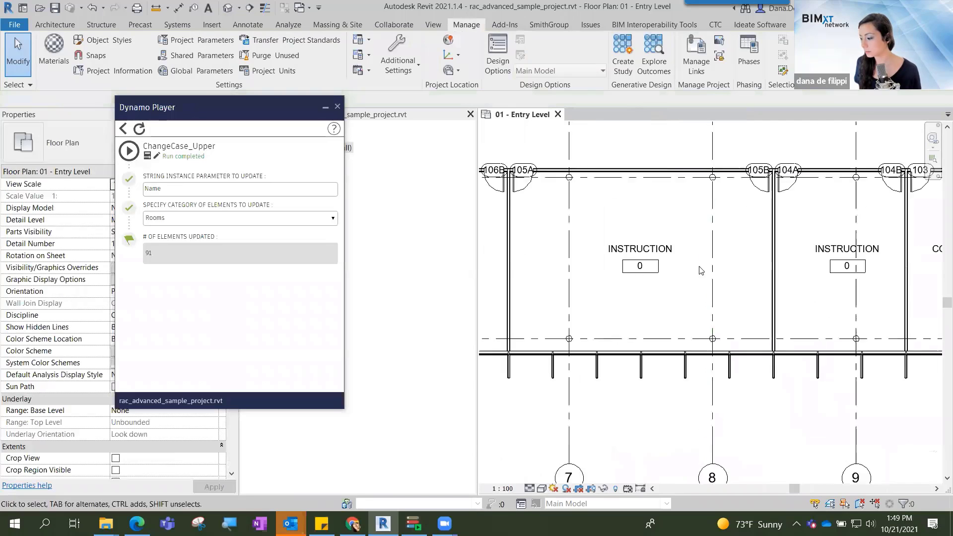
scroll(685, 325, down, 4)
middle_drag(658, 408, 711, 435)
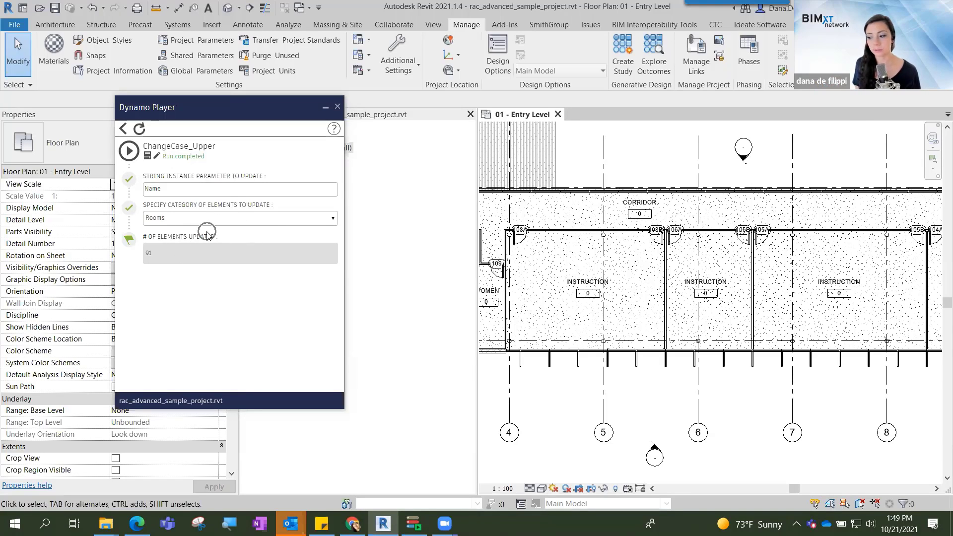
drag(245, 108, 247, 68)
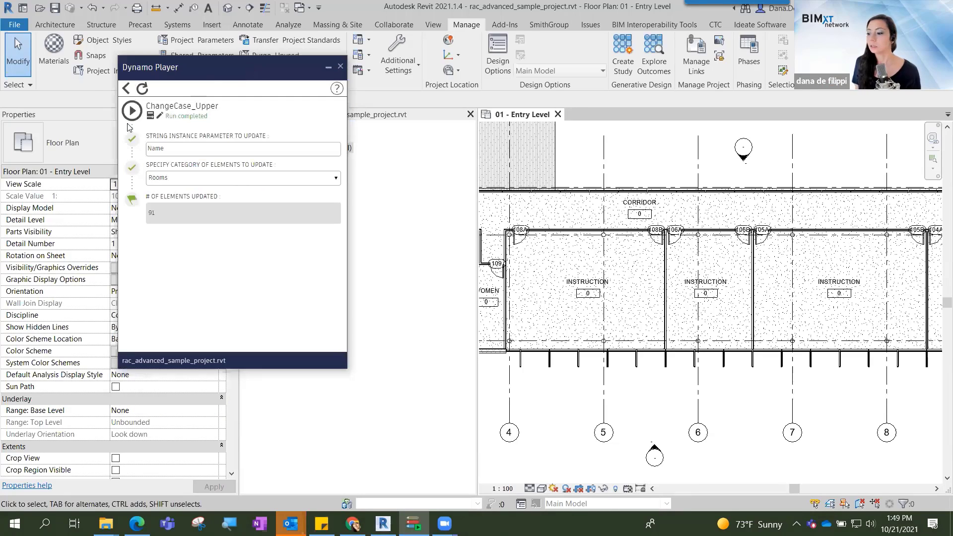
click(127, 88)
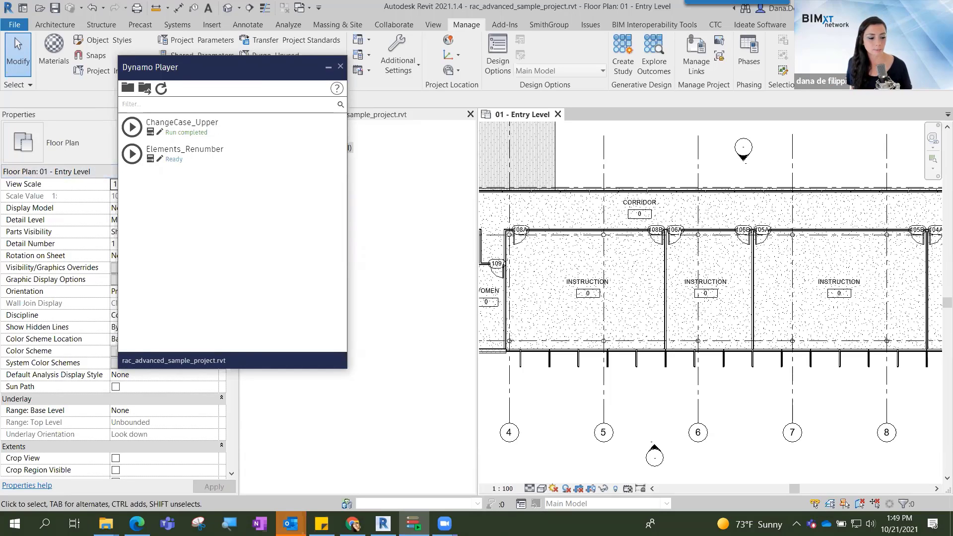
Step: Switch to the BIMxt Network - October 2021 Mural board, minimise Dynamo Player and examine the question notes for the presenters
key(alt+Tab)
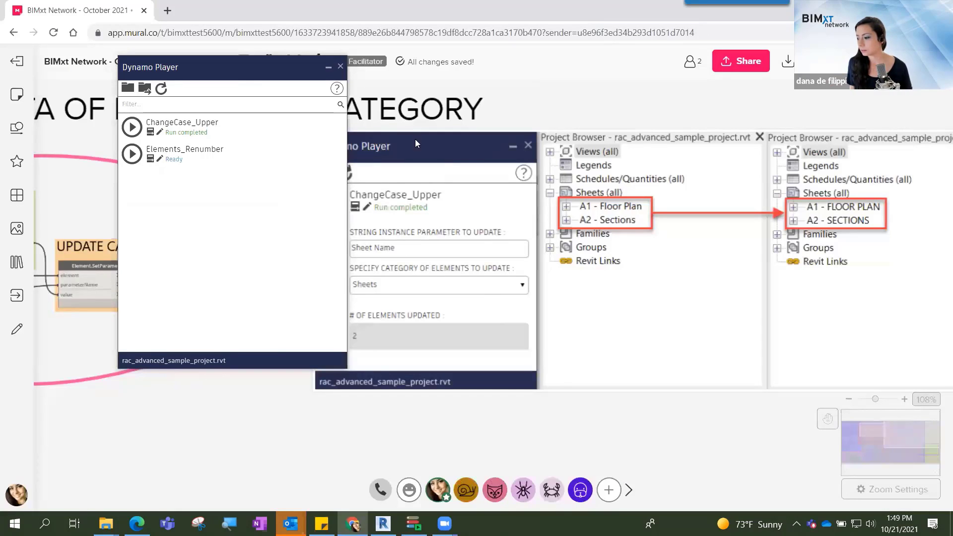
click(328, 67)
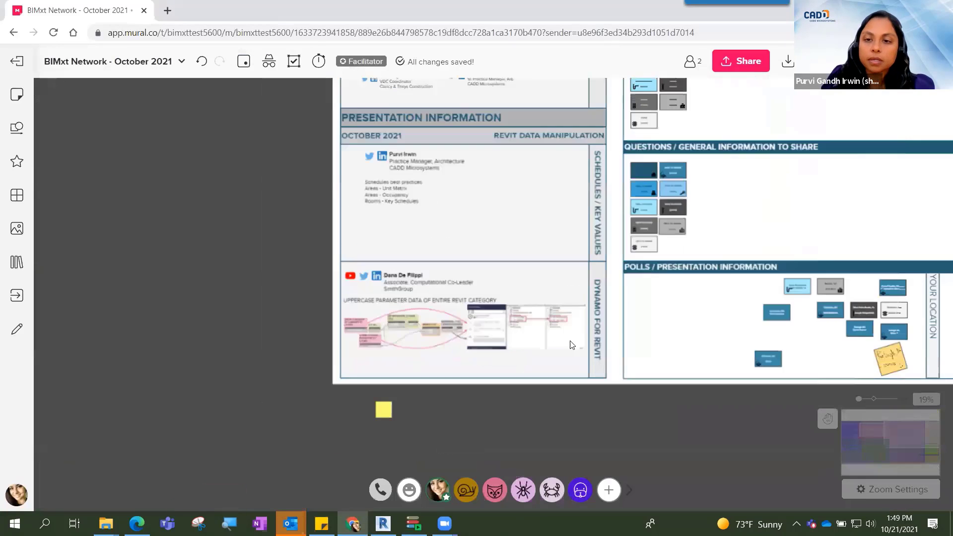
scroll(599, 254, up, 8)
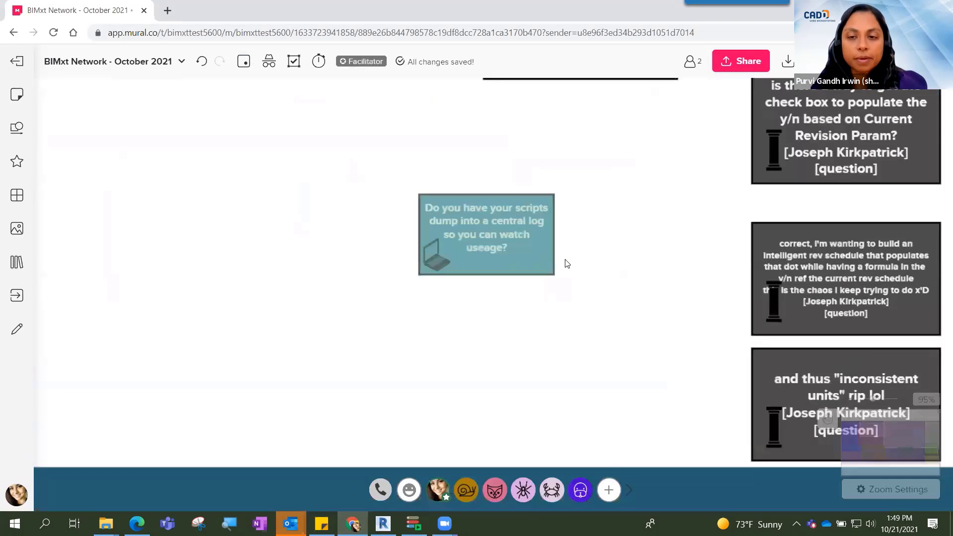
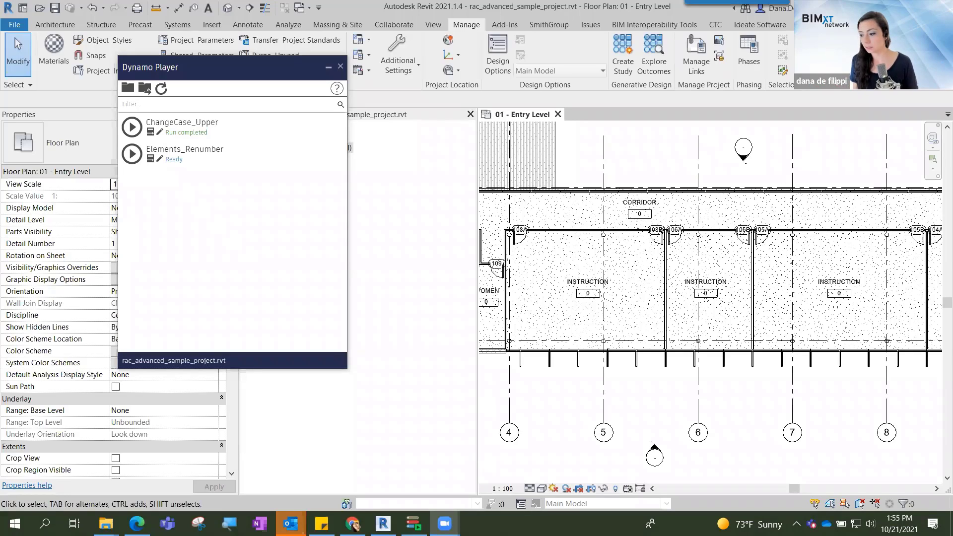
Step: Open the inputs of the Elements_Renumber script in Dynamo Player and inspect the room numbers on the 01 - Entry Level plan
click(149, 158)
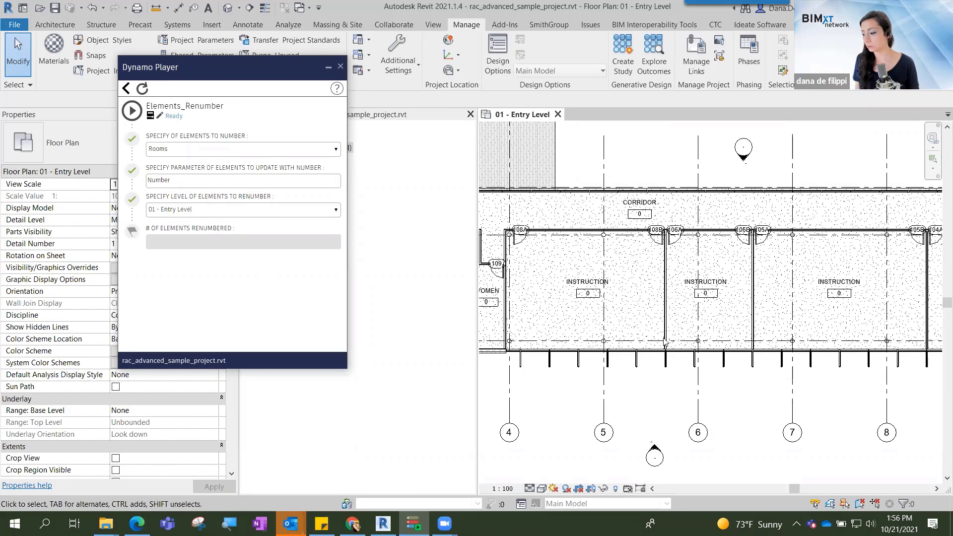
scroll(665, 341, down, 3)
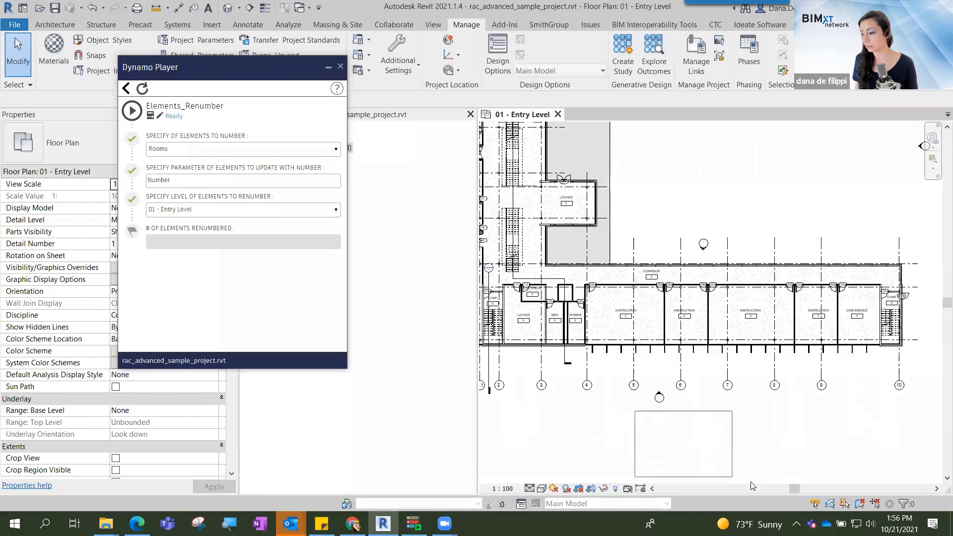
scroll(616, 309, up, 8)
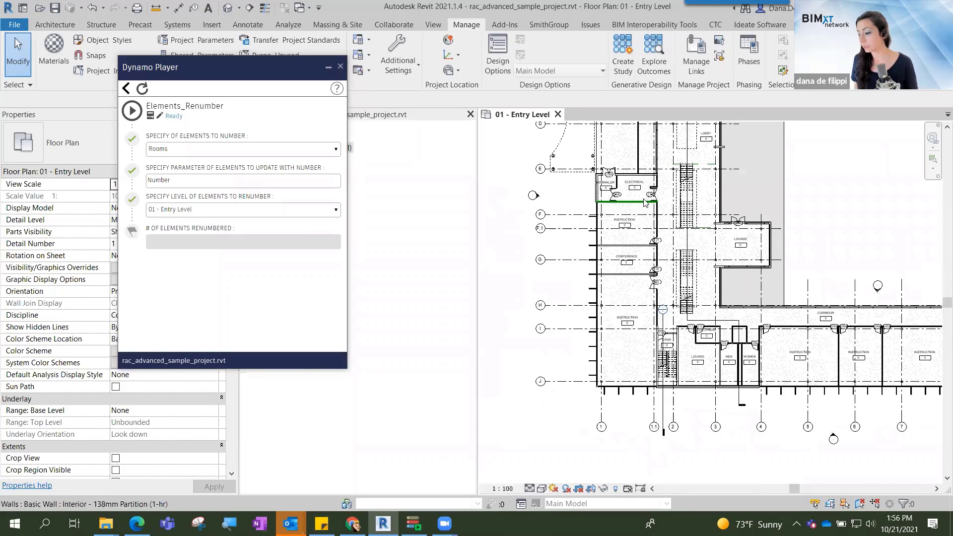
middle_drag(616, 308, 716, 170)
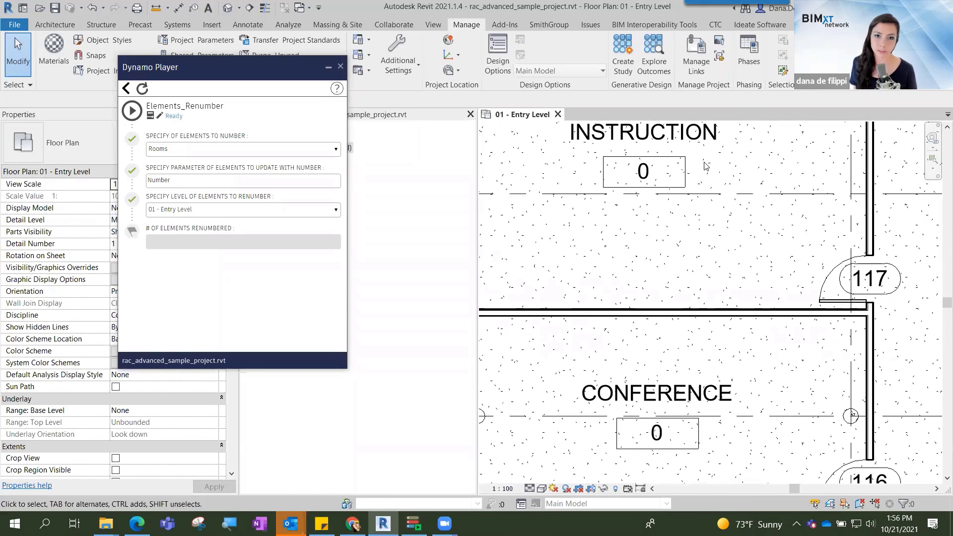
scroll(699, 183, down, 2)
scroll(697, 185, down, 1)
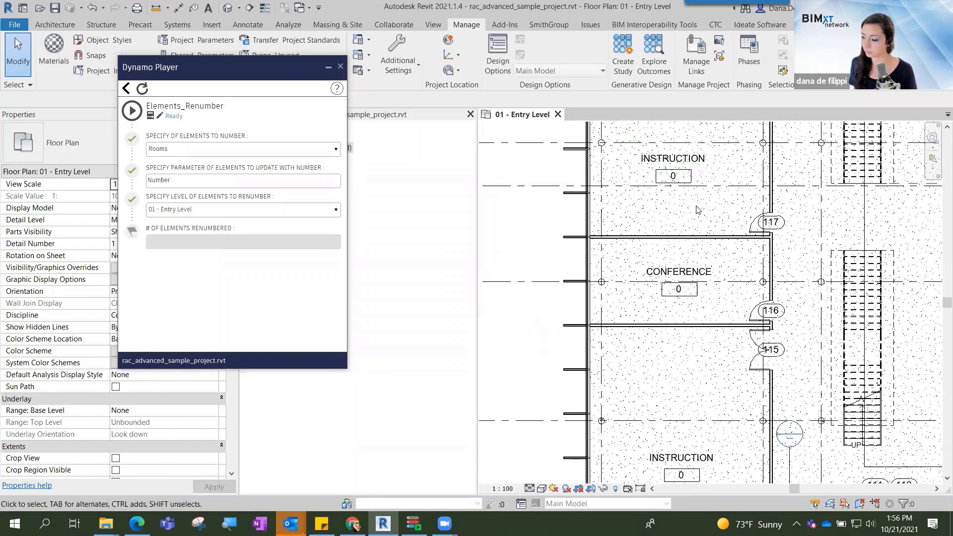
Step: Check the Instruction room's parameters and run Elements_Renumber on the Number parameter of Rooms for the 01 - Entry Level
click(697, 212)
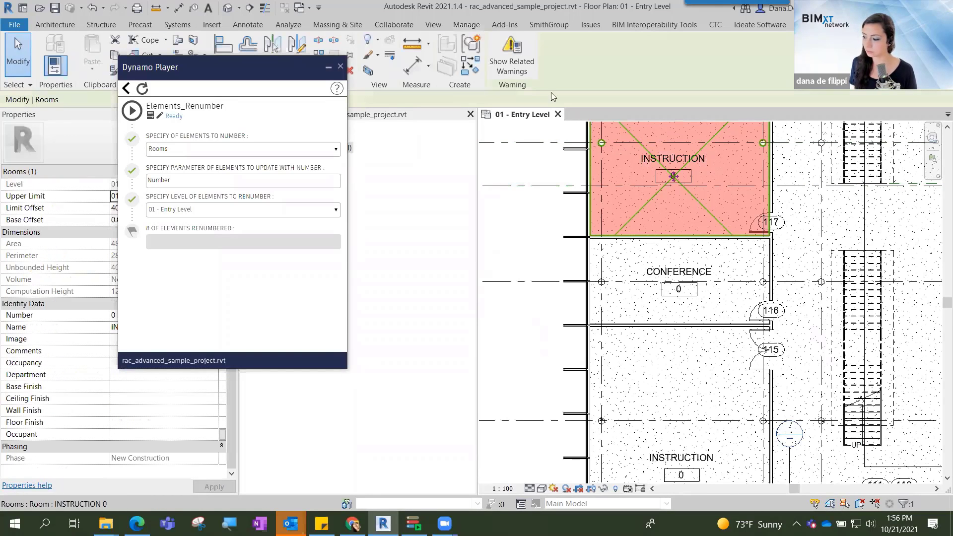
click(529, 178)
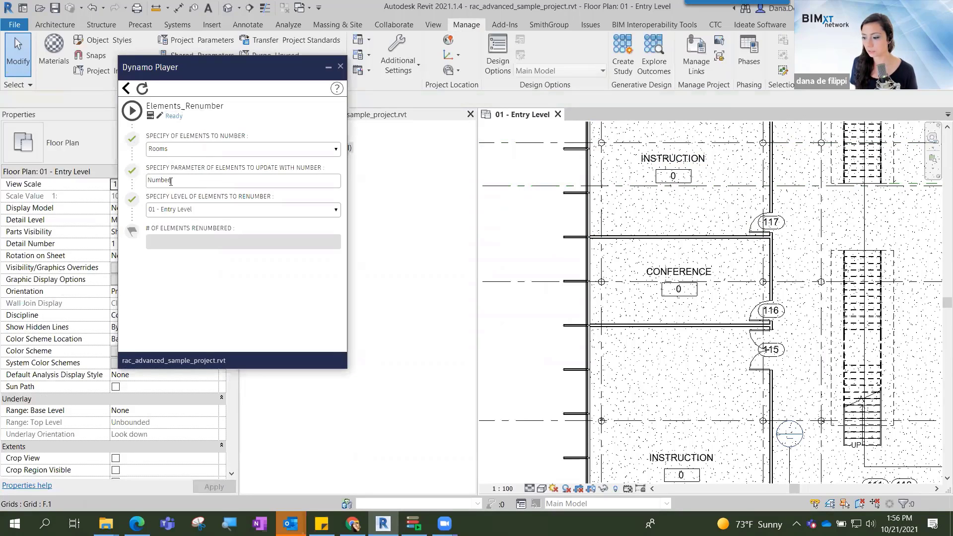
click(216, 211)
click(210, 212)
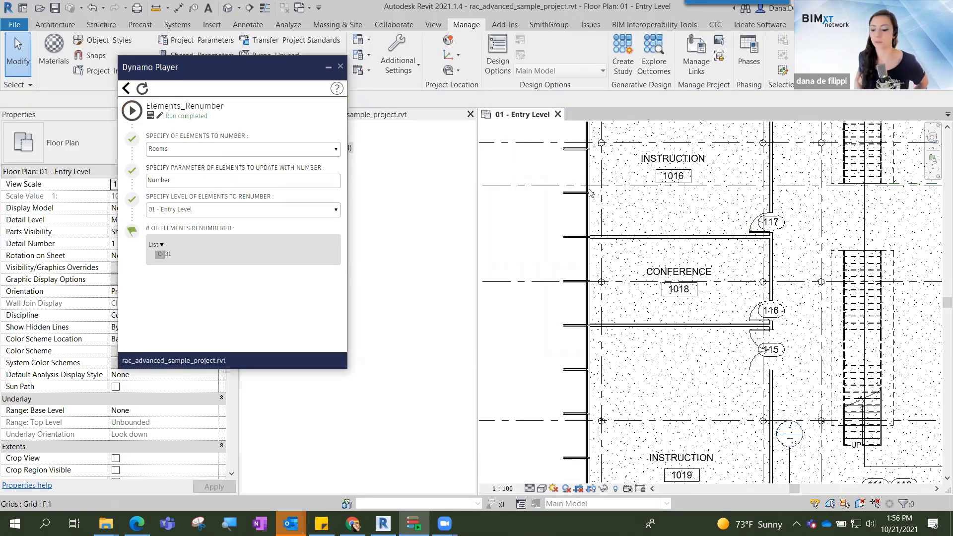
Step: Examine the renumbered rooms on the plan, inspect the Instruction room's Number parameter, and move Dynamo Player clear of the Properties palette
scroll(591, 194, down, 5)
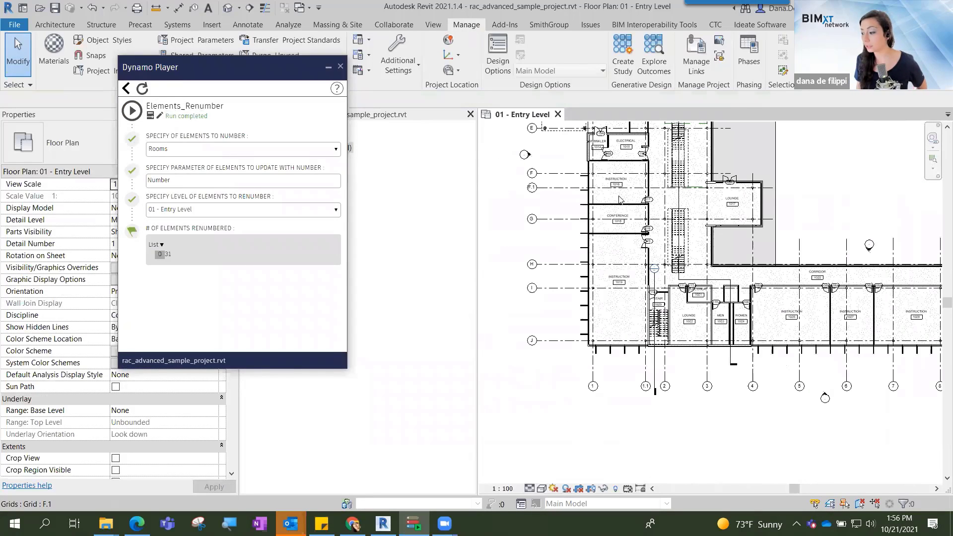
click(630, 199)
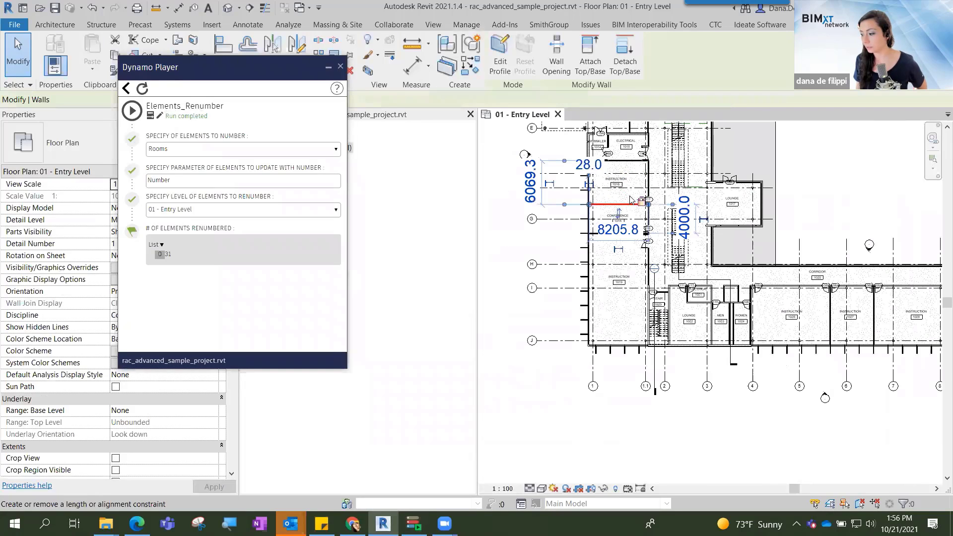
click(630, 198)
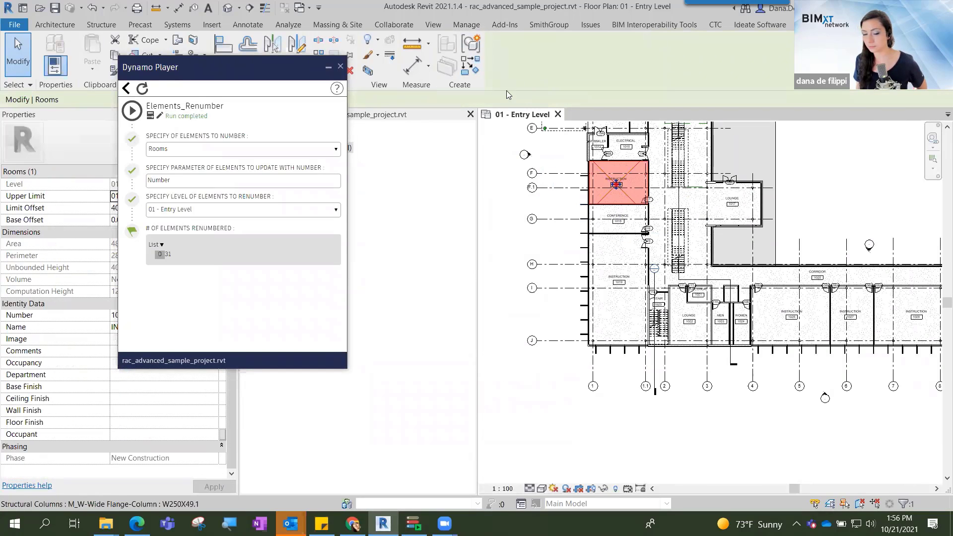
key(Escape)
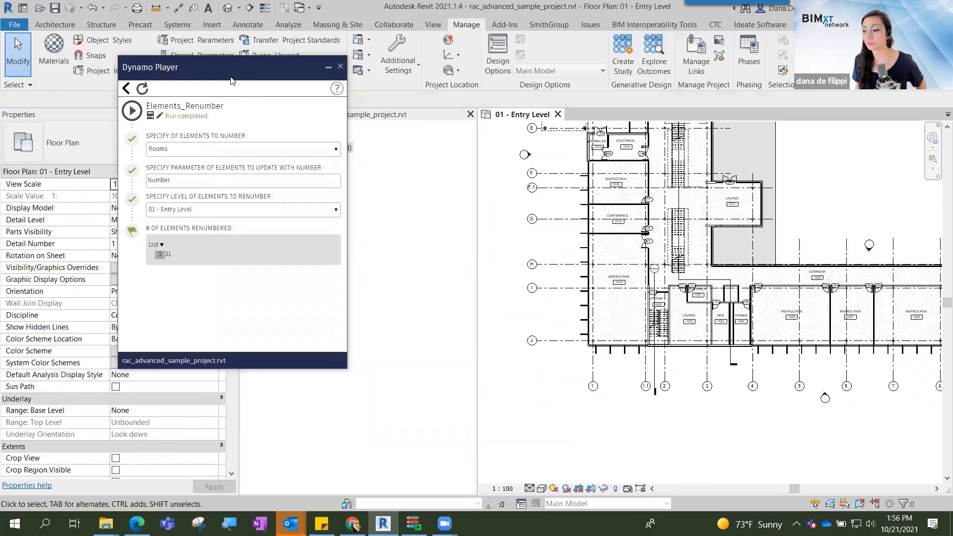
drag(231, 80, 331, 71)
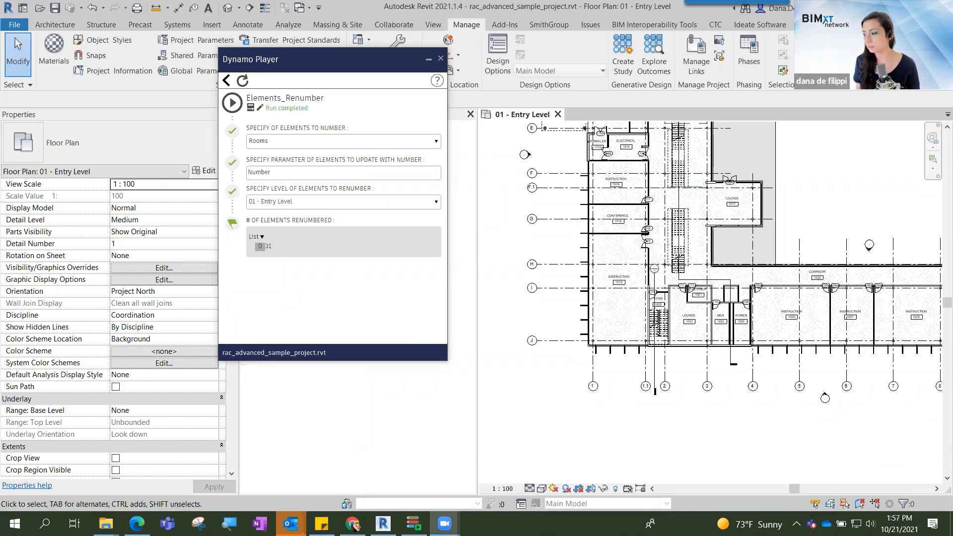
Step: Switch to the BIMxt Network Mural board, minimise Dynamo Player and look at the October 2021 presentation information section
click(882, 7)
click(428, 61)
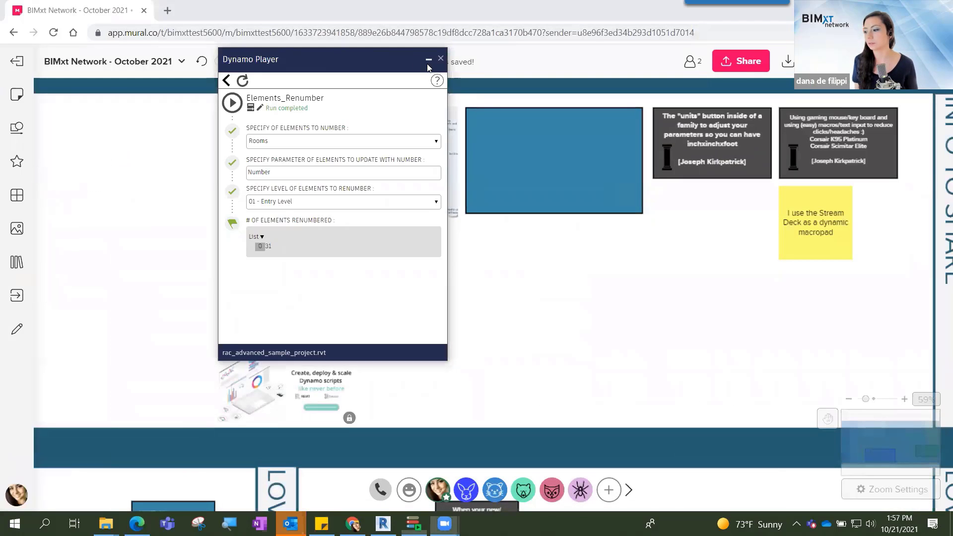
scroll(277, 371, down, 5)
right_drag(217, 368, 781, 283)
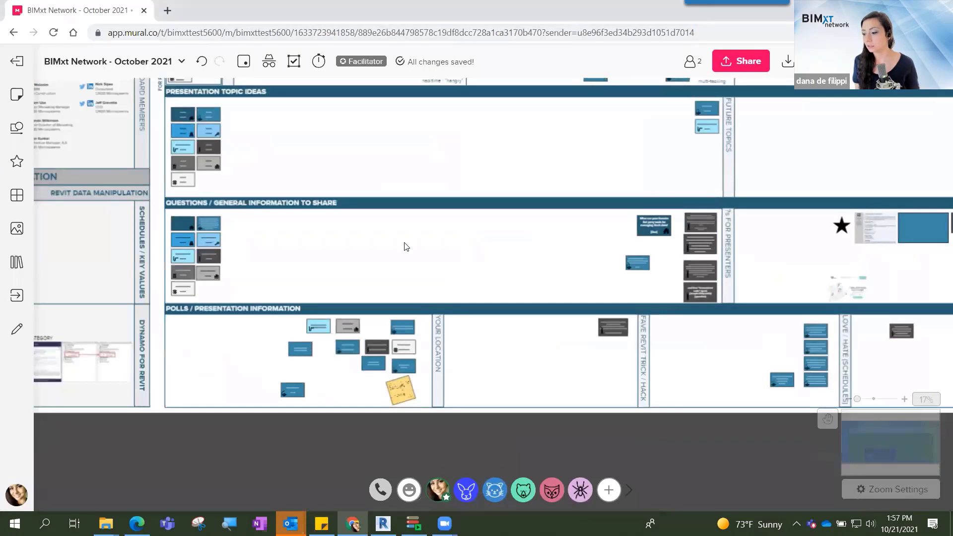
right_drag(403, 243, 935, 248)
key(ctrl)
key(ctrl)
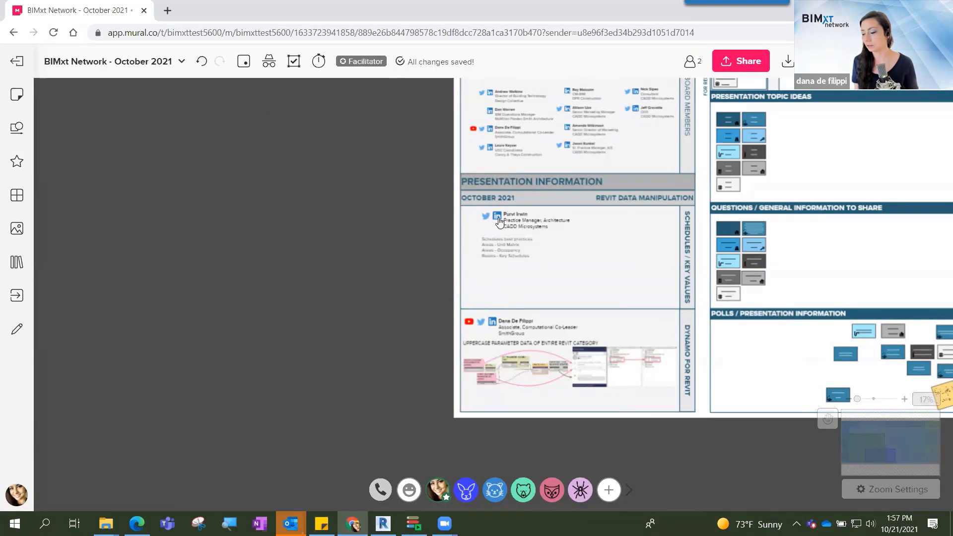
key(ctrl)
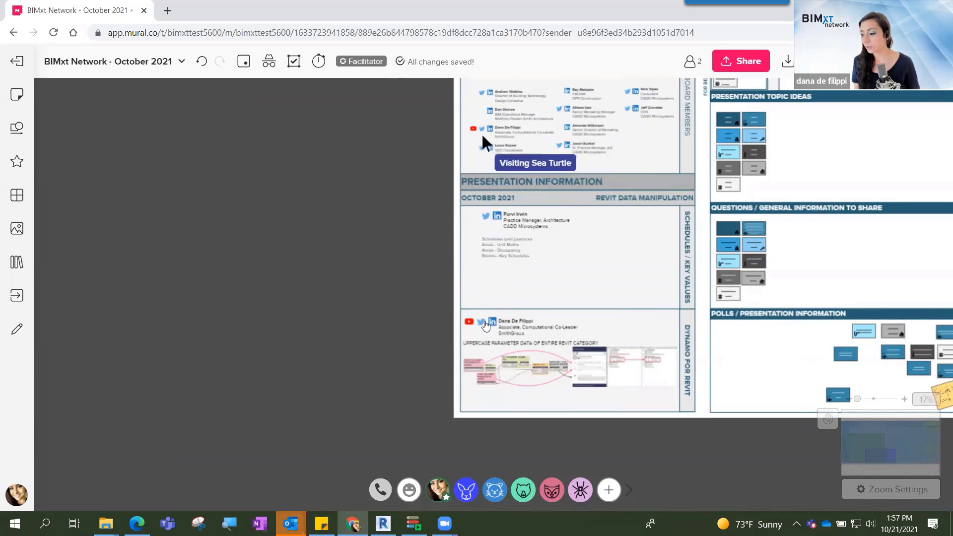
Step: Show the entire BIMxt Network Mural board, from the network information through the polls section
scroll(604, 262, down, 3)
right_drag(603, 262, 233, 288)
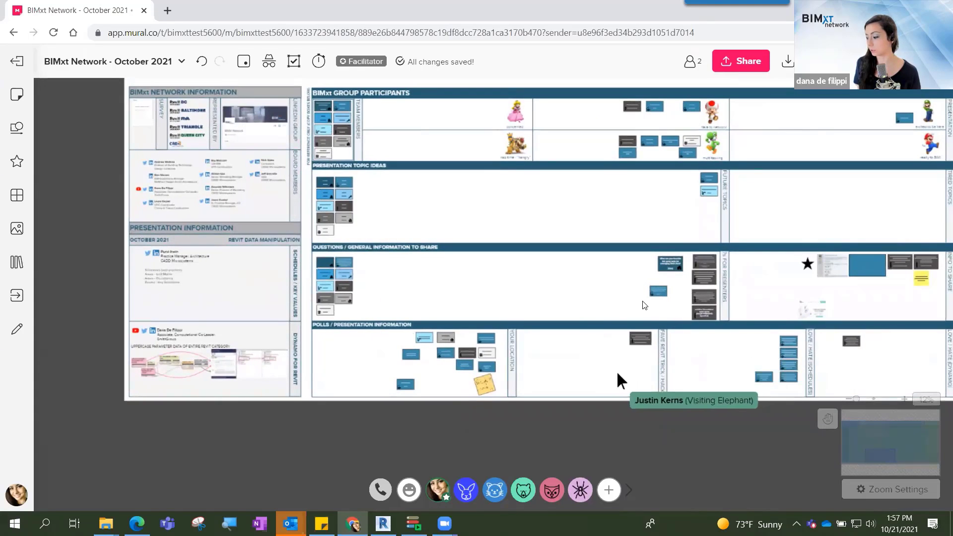
right_drag(614, 311, 574, 357)
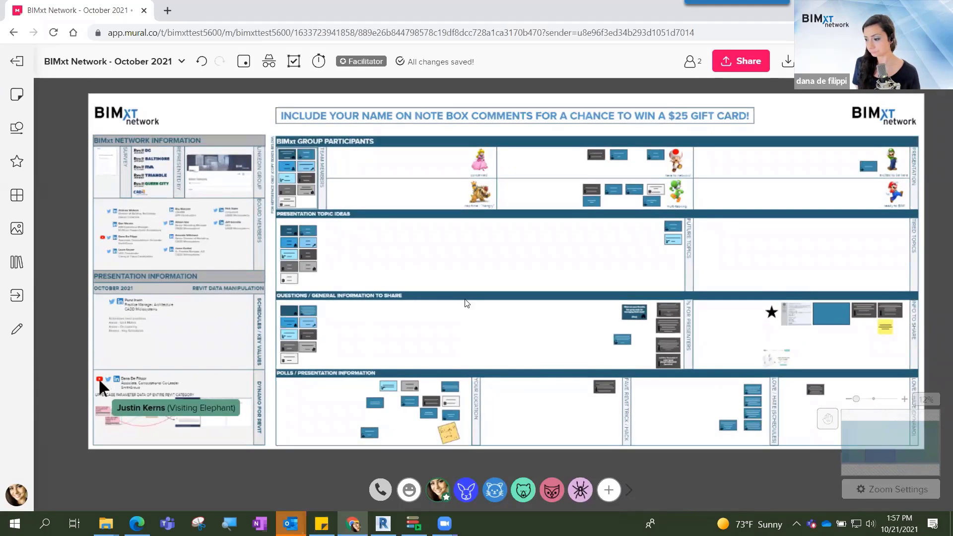
right_drag(451, 336, 420, 341)
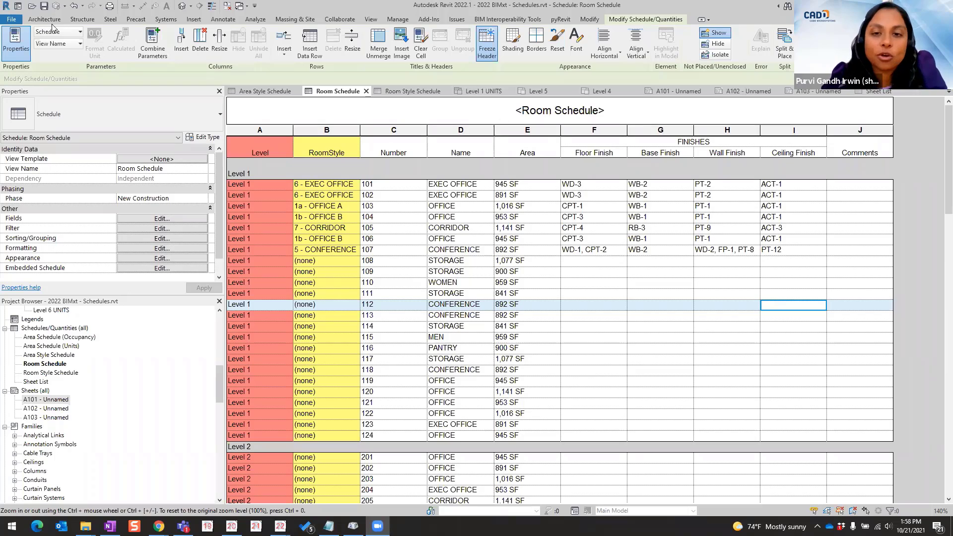
Step: Insert a header row below the Room Schedule title, dismiss the save reminder, and select the new row's cells
click(610, 111)
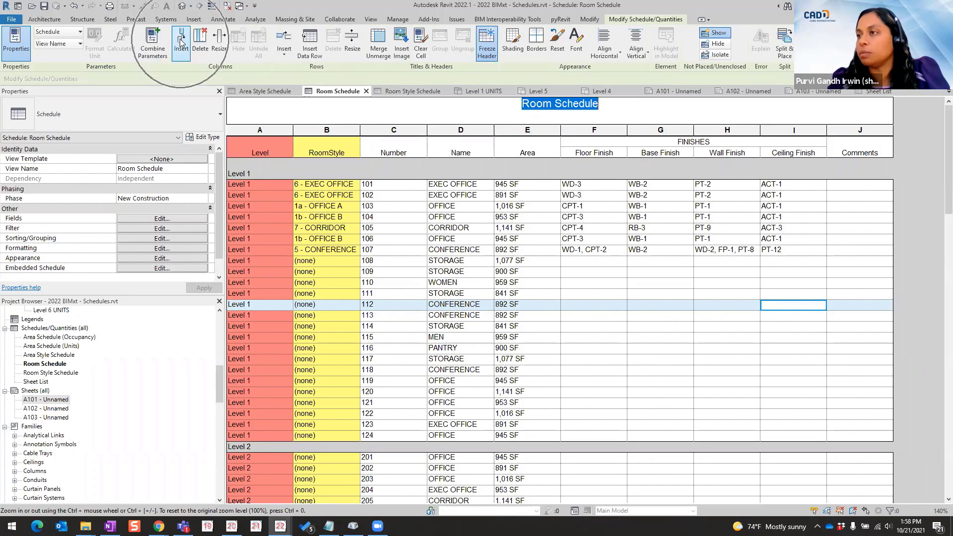
click(284, 49)
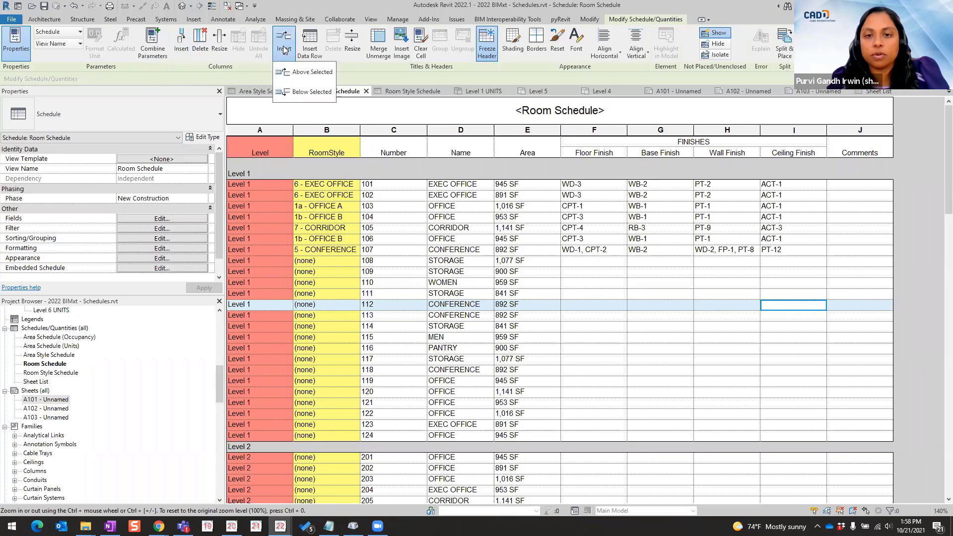
click(302, 93)
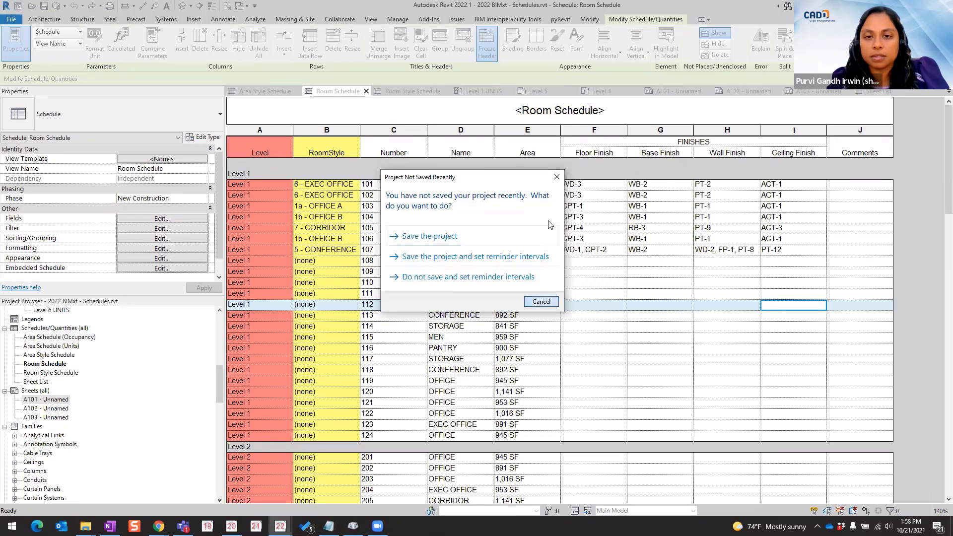
click(542, 302)
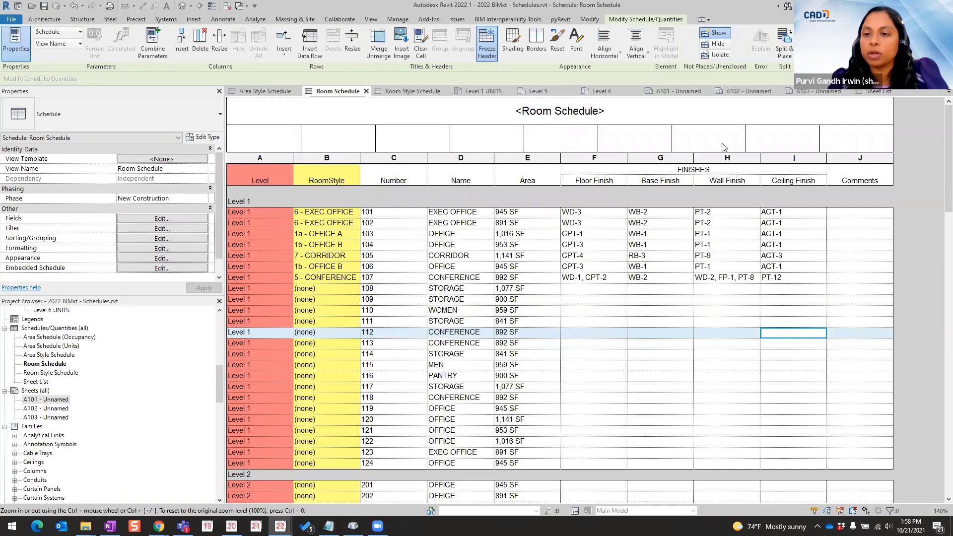
drag(868, 142, 270, 145)
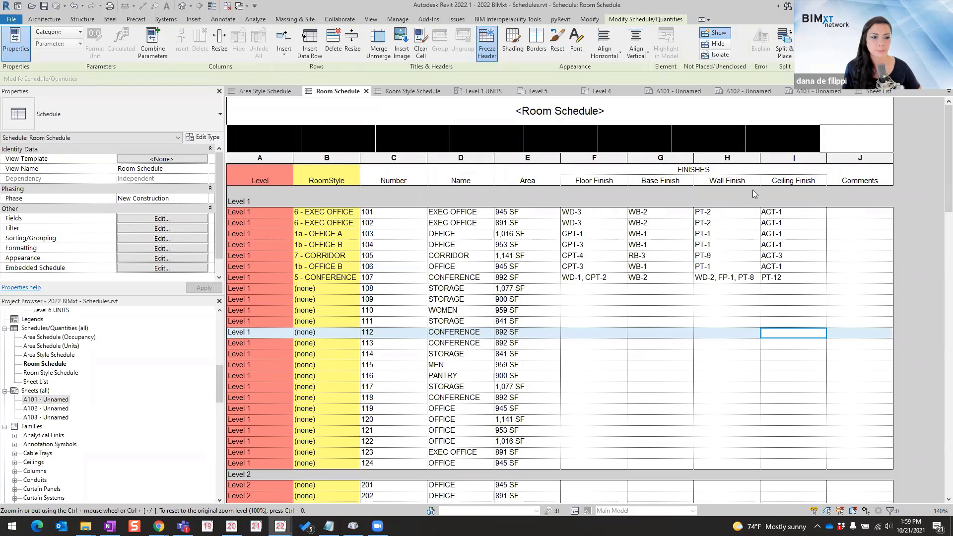
Step: Insert a column in the Room Schedule's header row and align its dividers with the boundaries of body columns F to J
click(853, 141)
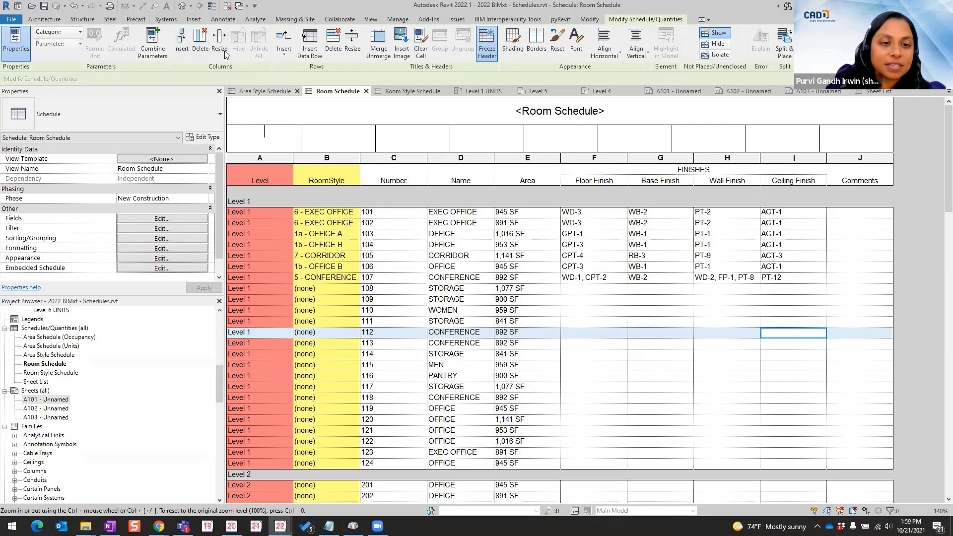
click(184, 48)
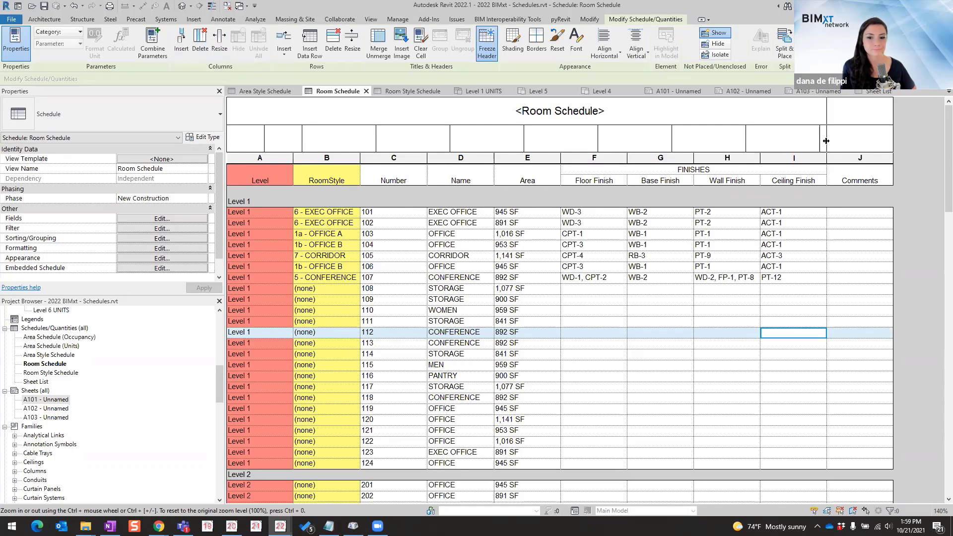
drag(746, 139, 762, 138)
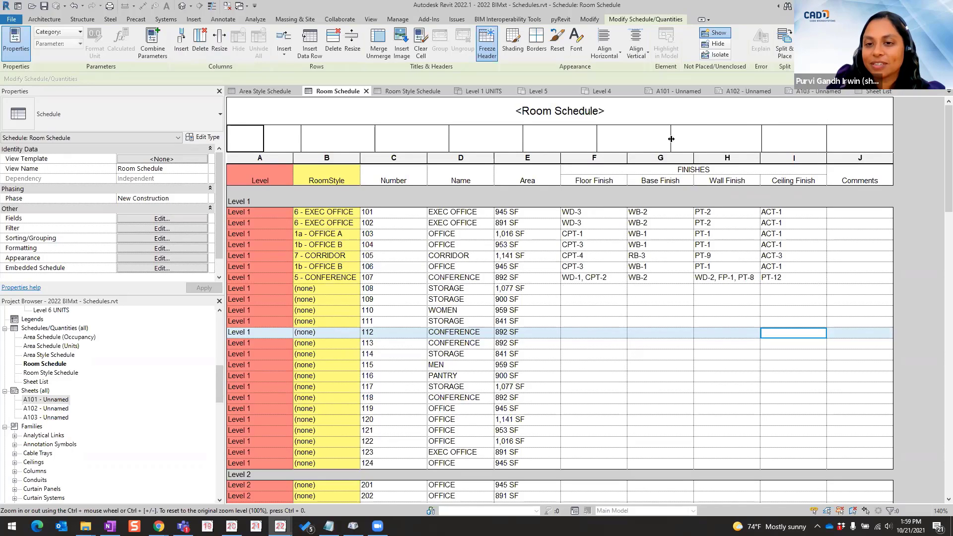
drag(671, 139, 695, 139)
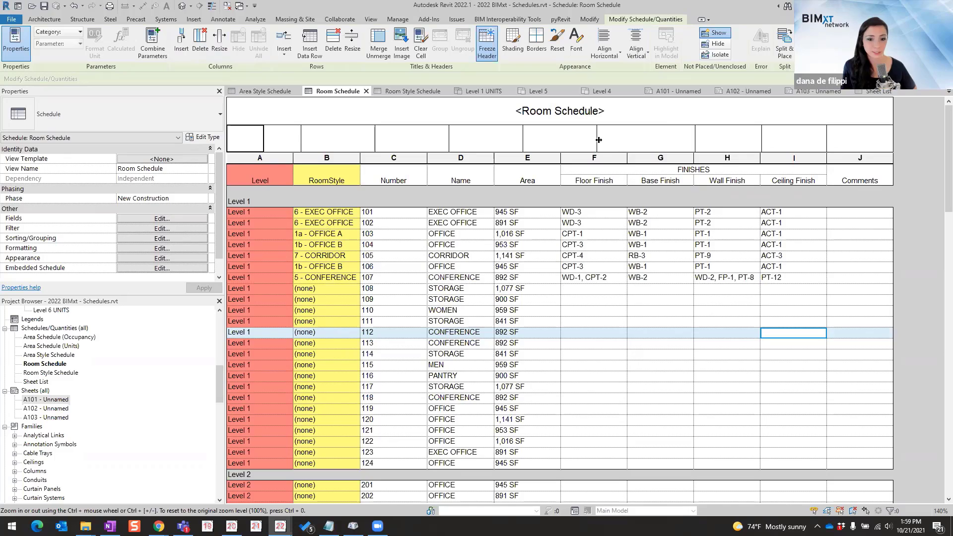
drag(597, 139, 627, 139)
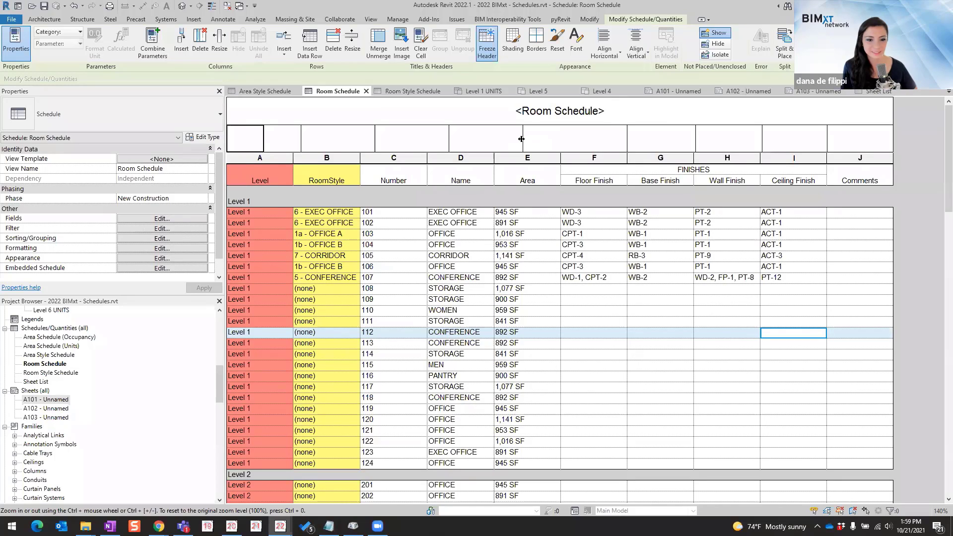
drag(523, 138, 563, 137)
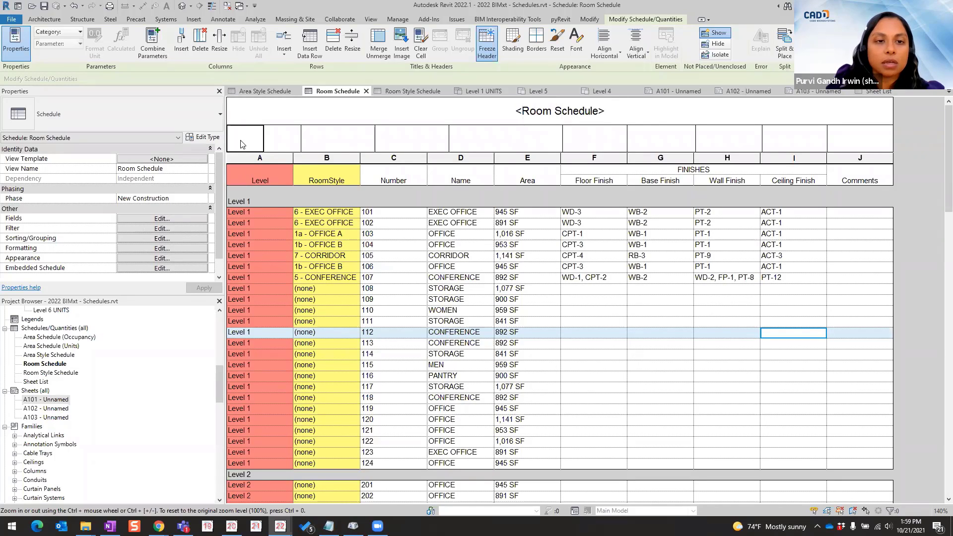
Step: Select all cells of the new header row and accept a column size of 10 inches for them
drag(242, 144, 850, 133)
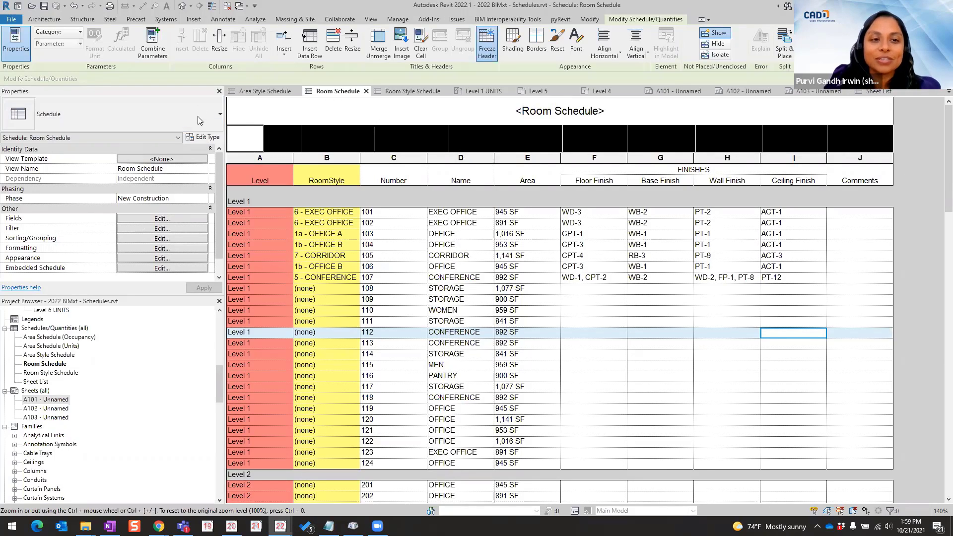
click(219, 37)
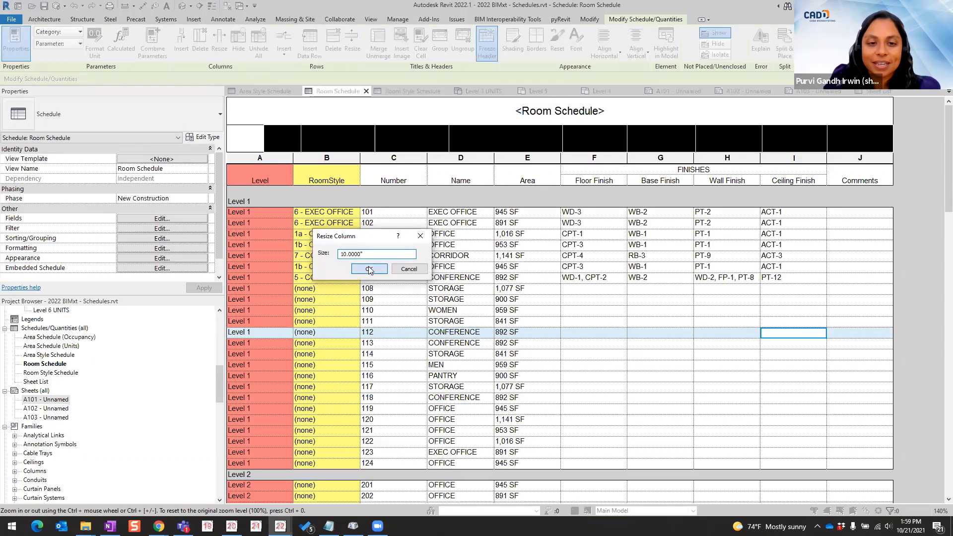
click(374, 270)
Step: Try to resize the selected header row columns to 10.1 inches
click(219, 38)
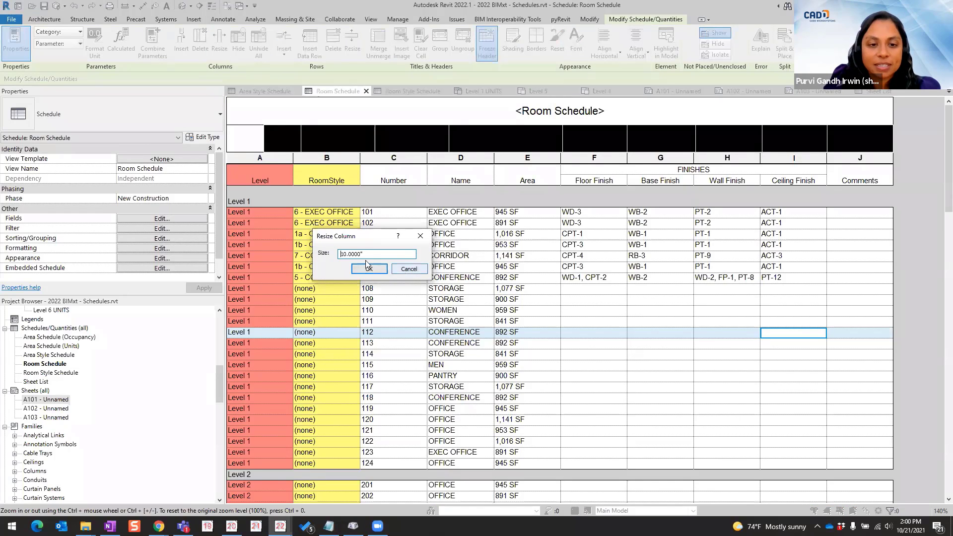
drag(365, 254, 328, 252)
text(1.1)
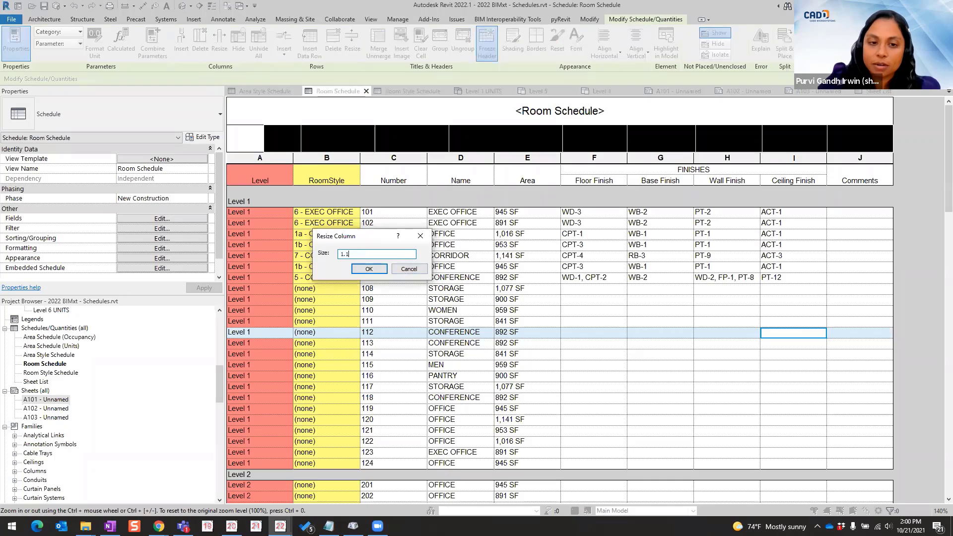
key(BackSpace)
key(BackSpace)
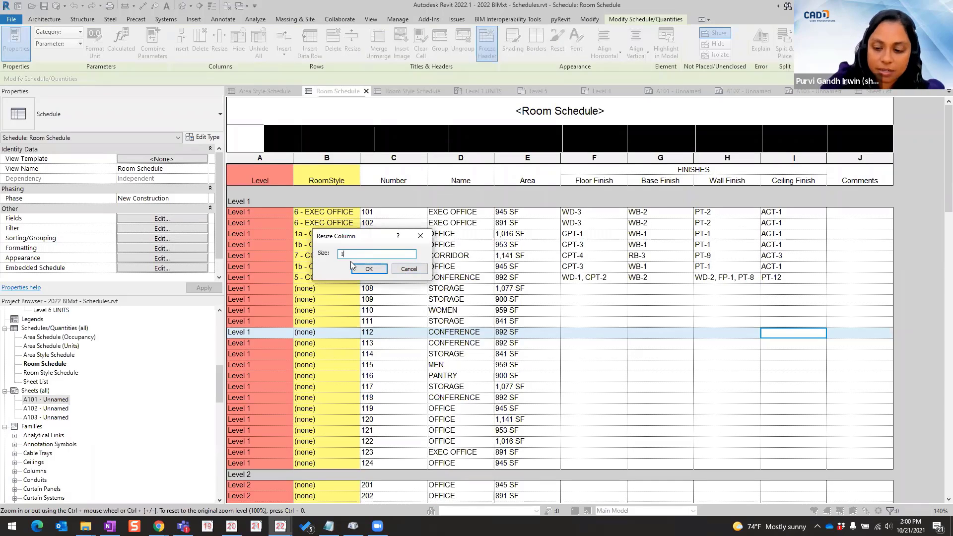
text(0.1)
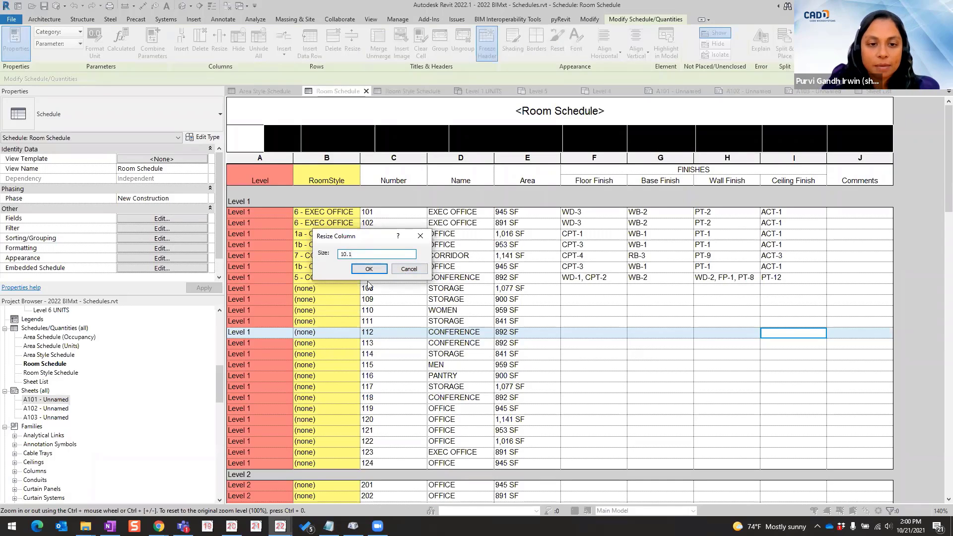
click(368, 270)
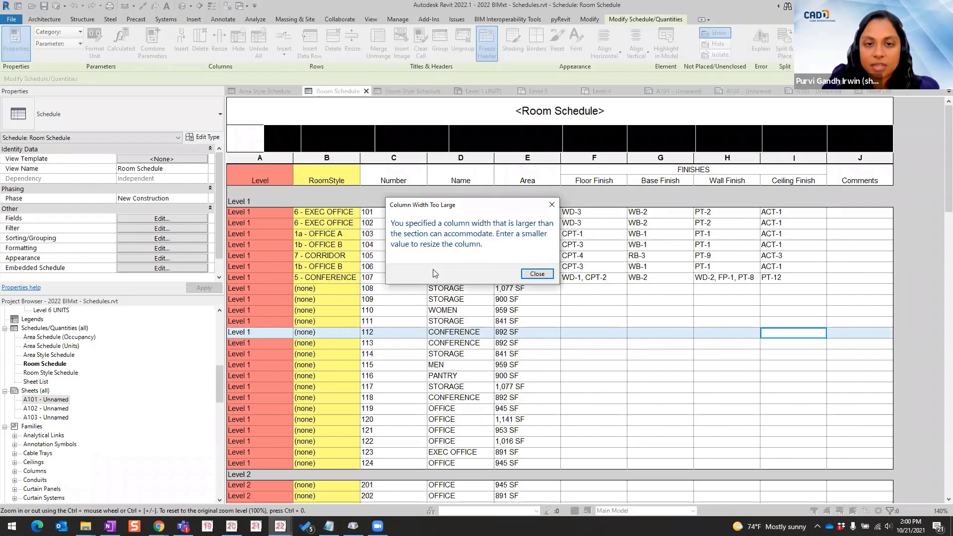
click(538, 279)
Step: Set the size of the selected header row columns to 9 inches
click(219, 45)
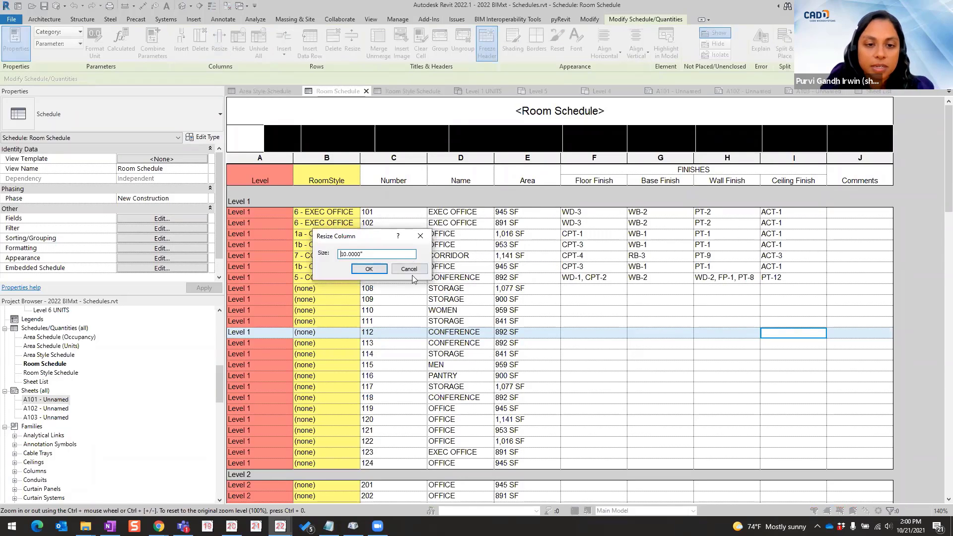
double_click(348, 253)
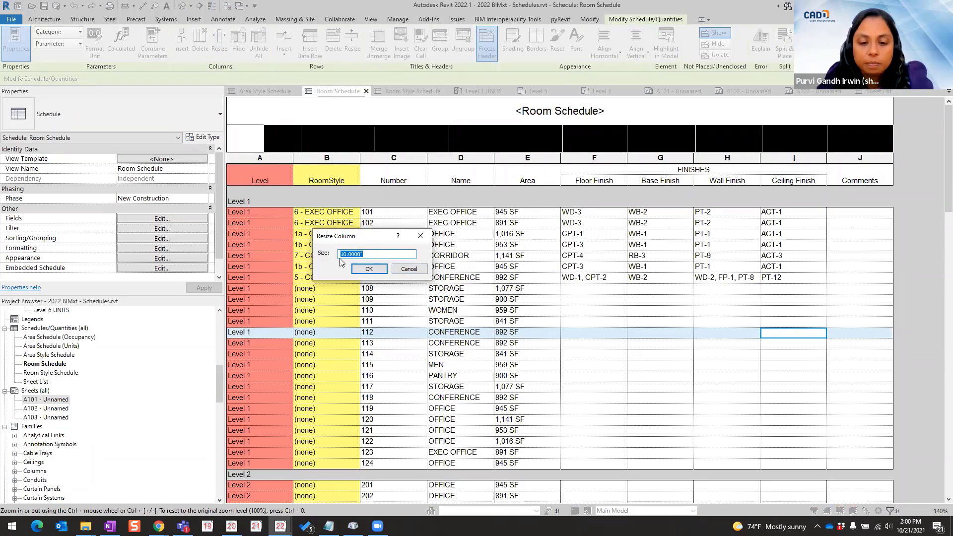
text(9)
click(369, 269)
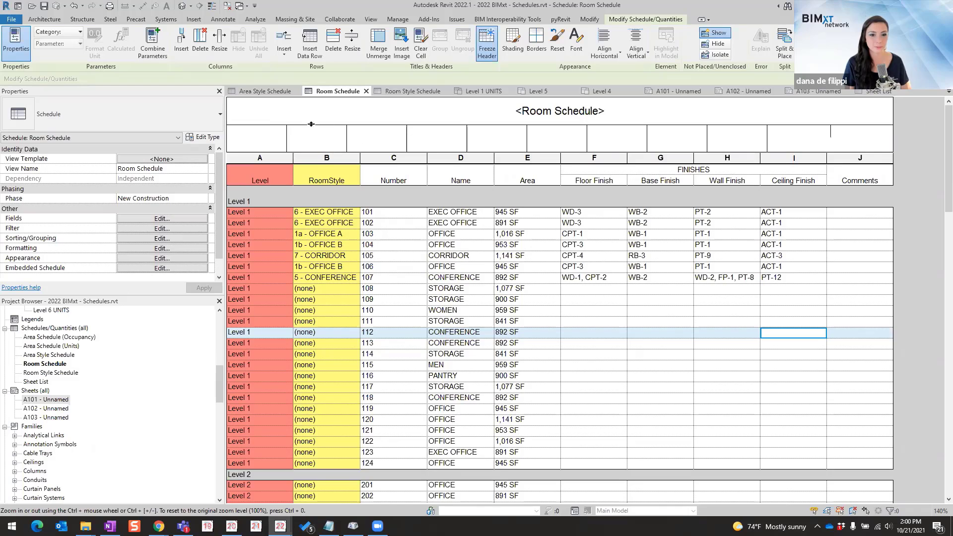
click(317, 142)
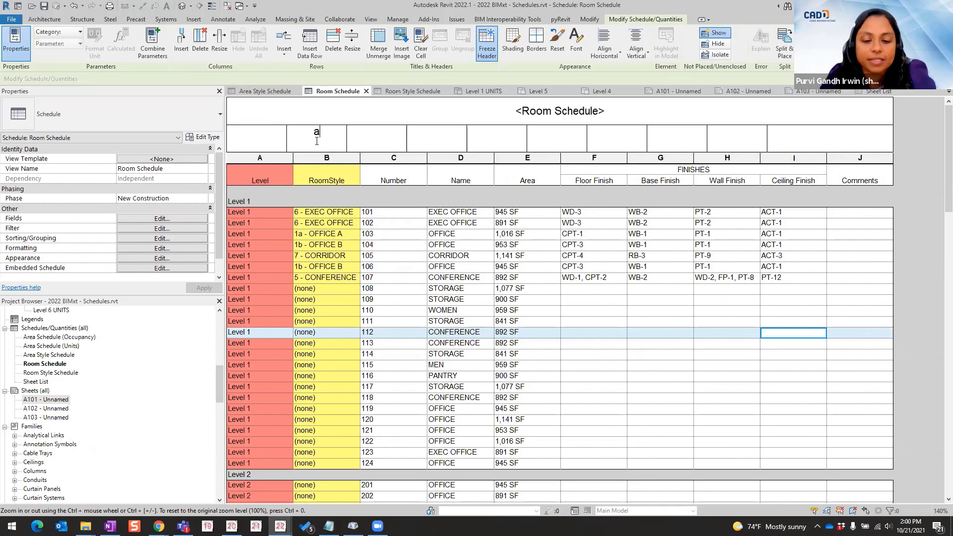
text(al)
key(Escape)
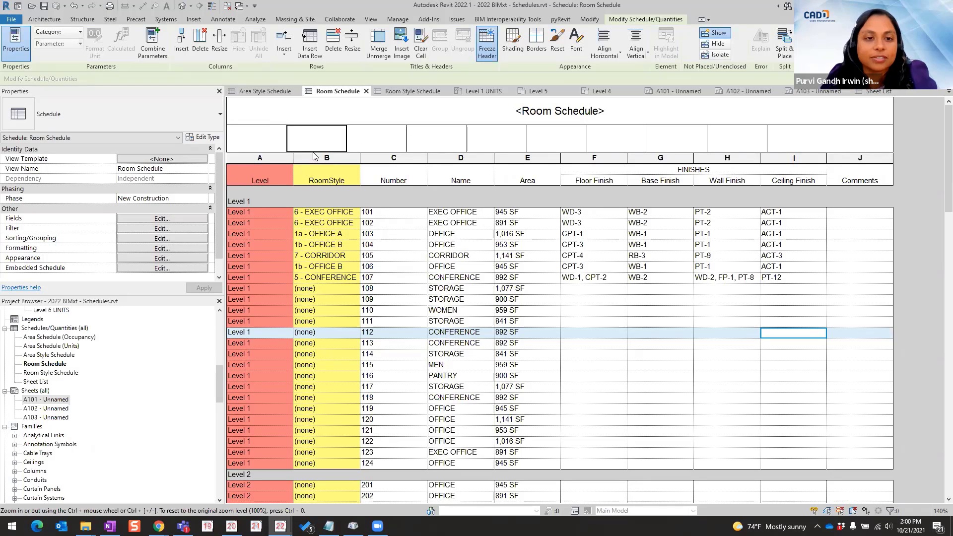
click(380, 133)
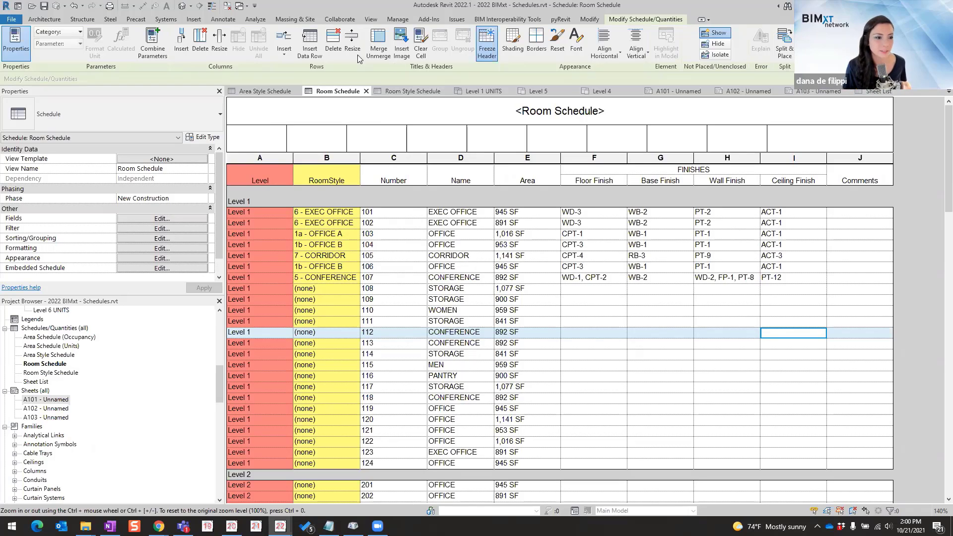
click(592, 20)
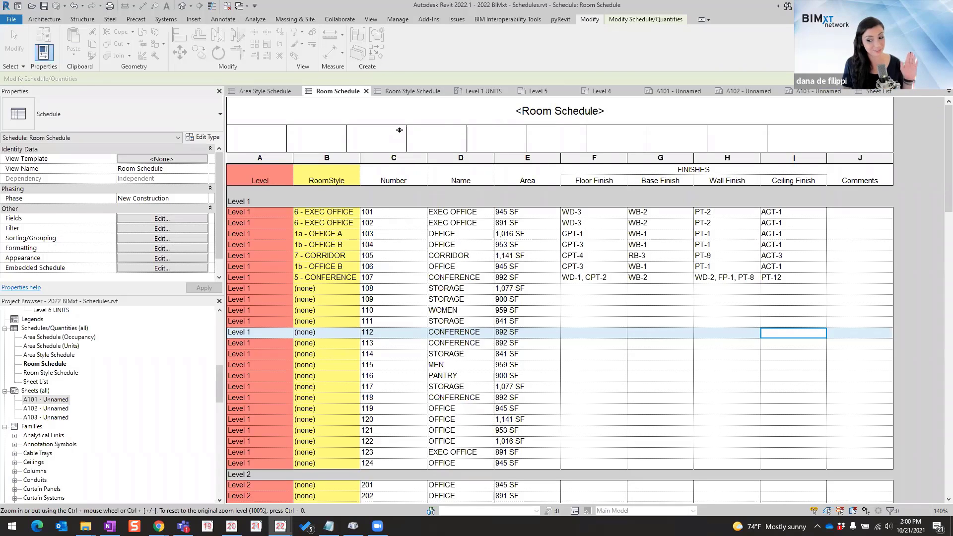
drag(851, 139, 268, 139)
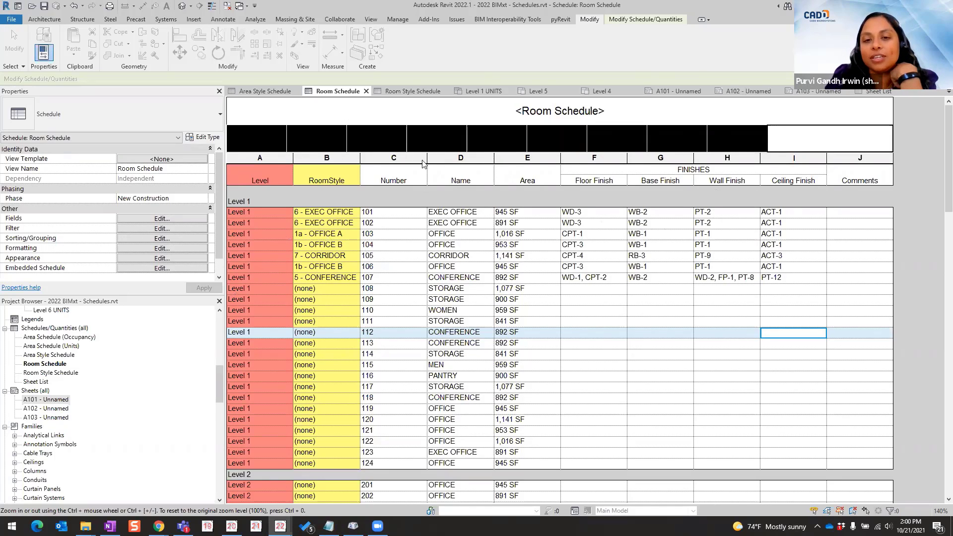
click(421, 143)
Step: Start a new schedule of building components for the MEP Fabrication Ductwork category, adding the Mechanical discipline to the category filter
click(371, 19)
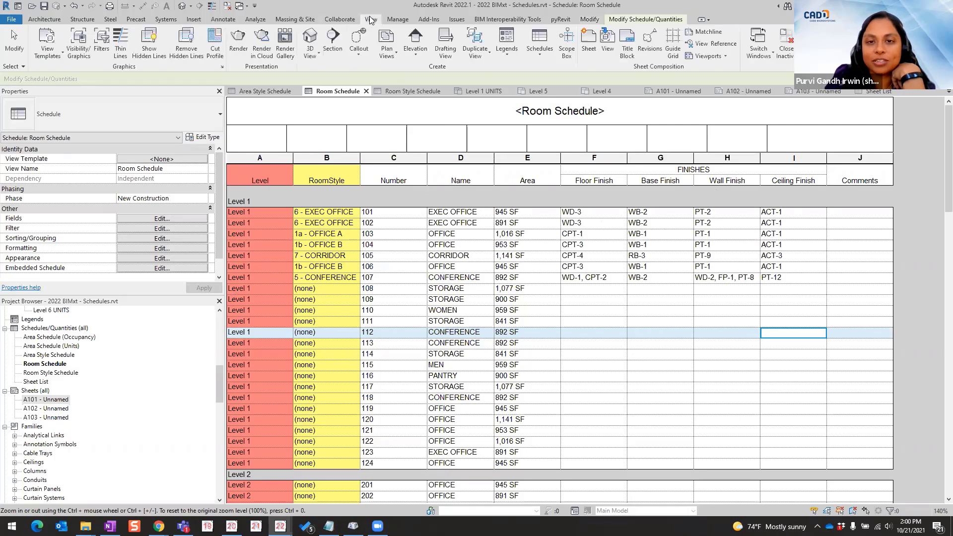
click(540, 50)
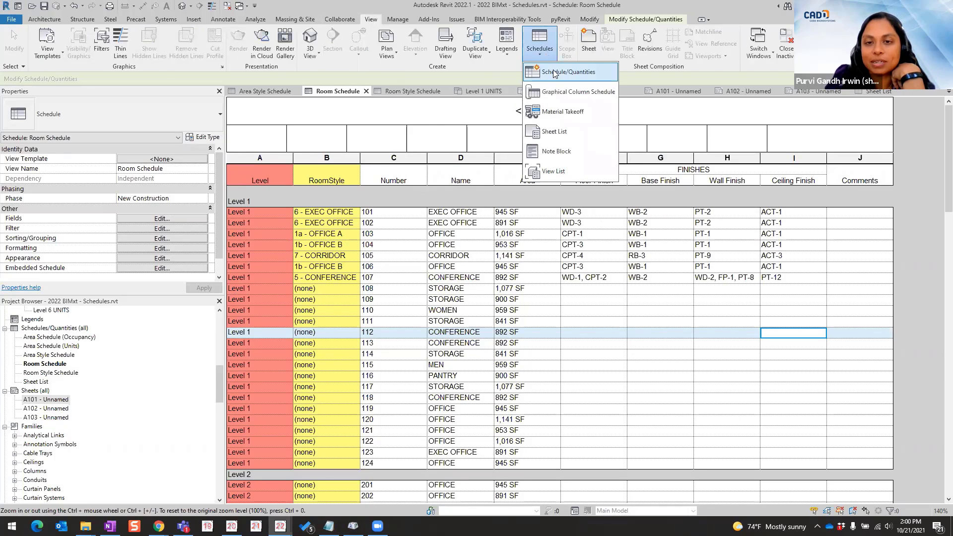
click(555, 72)
drag(439, 173, 439, 219)
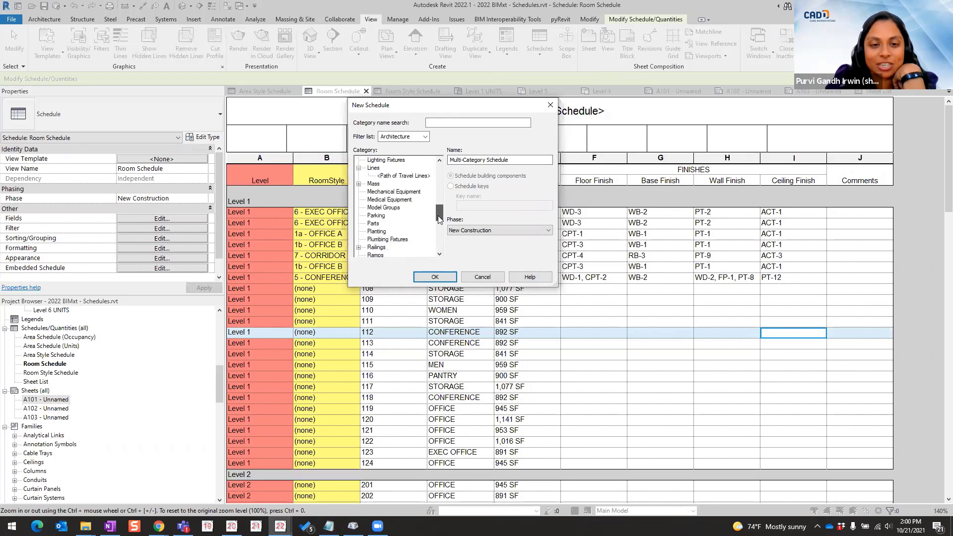
click(411, 137)
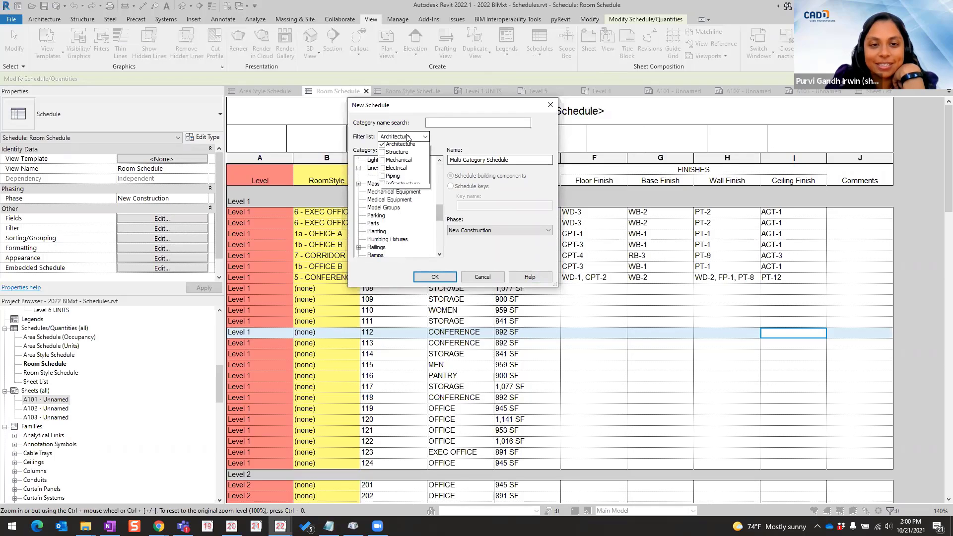
click(382, 163)
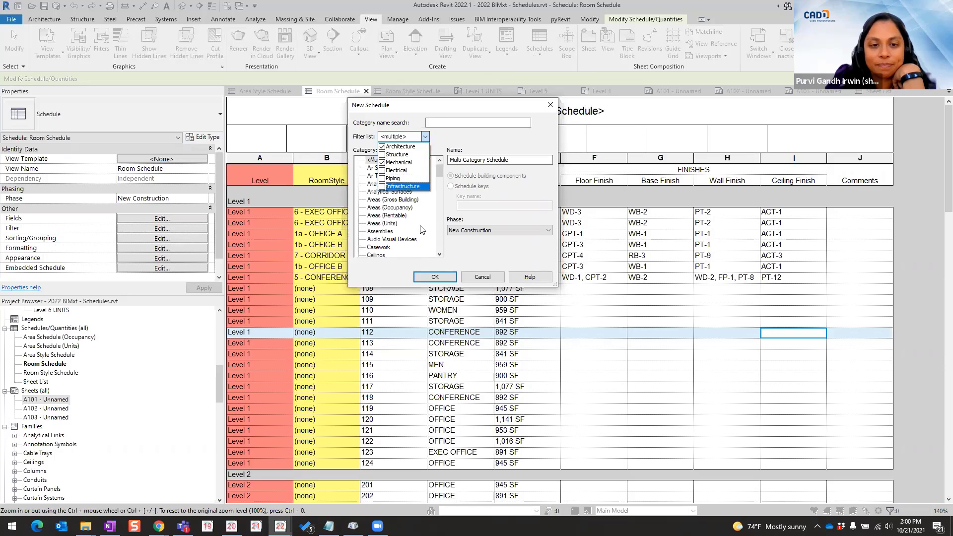
click(440, 171)
drag(440, 170, 436, 214)
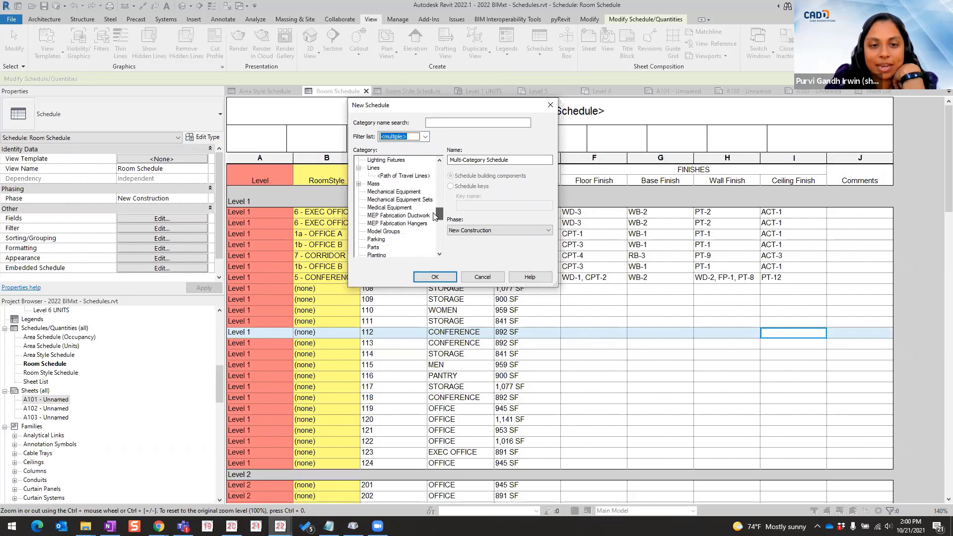
click(412, 217)
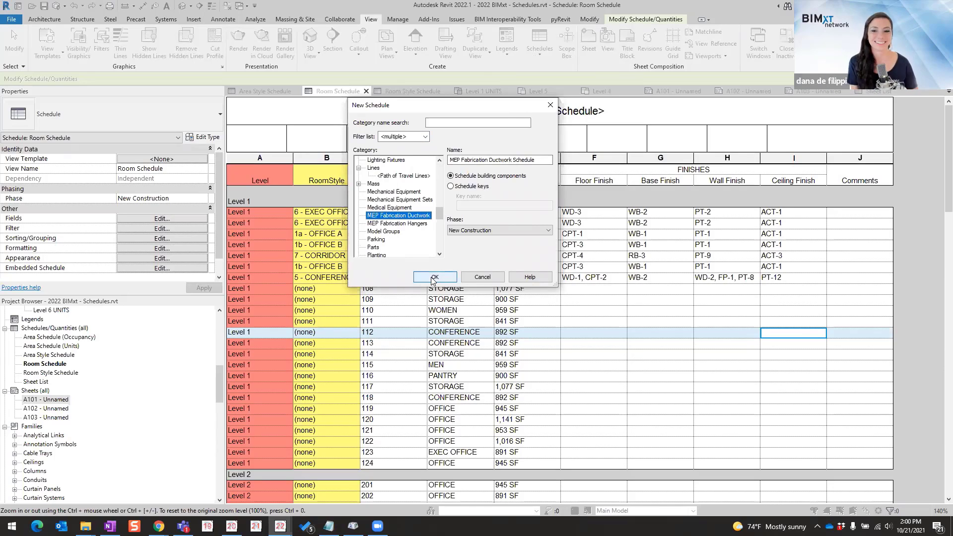
click(433, 277)
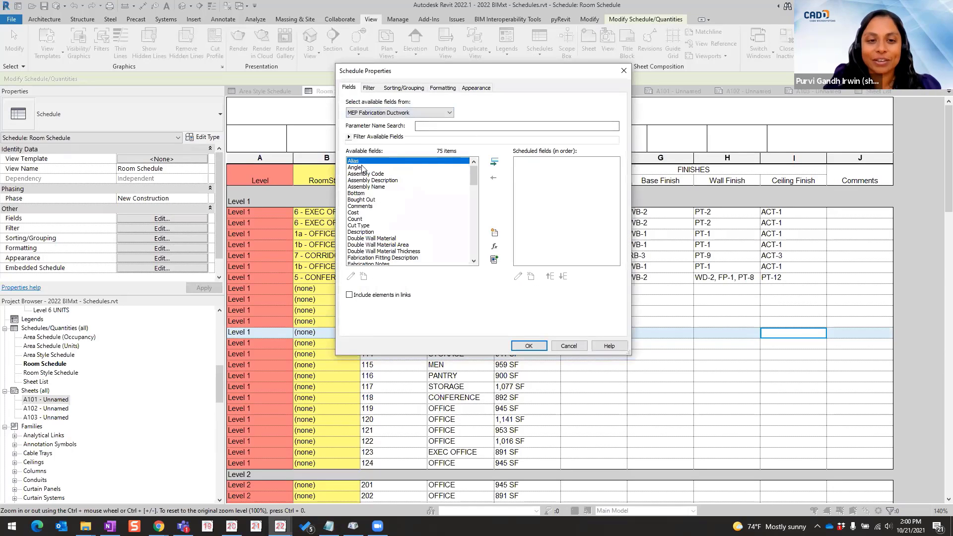
Step: Create the ductwork schedule with Comments as its only field and widen the column until the title fits on one line
double_click(360, 206)
click(529, 345)
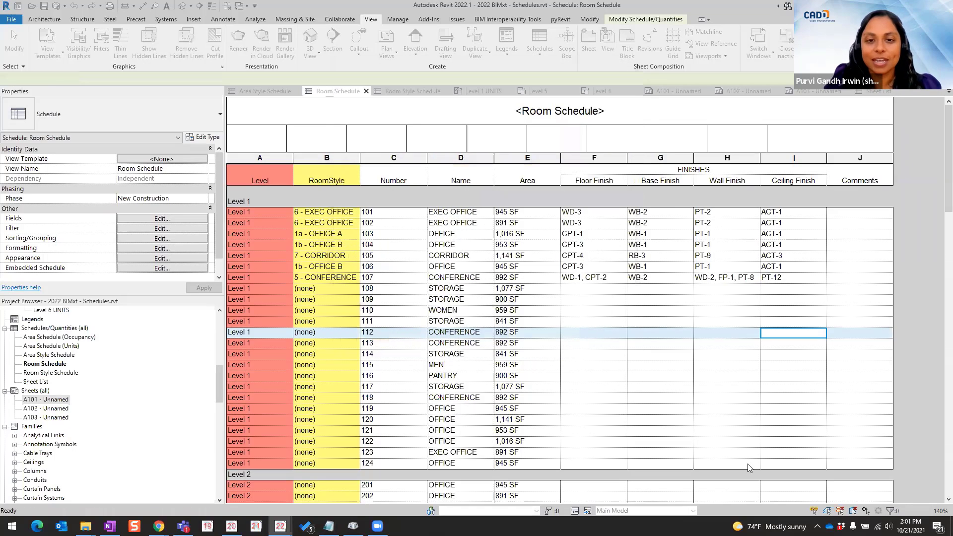
ctrl+scroll(258, 126, up, 4)
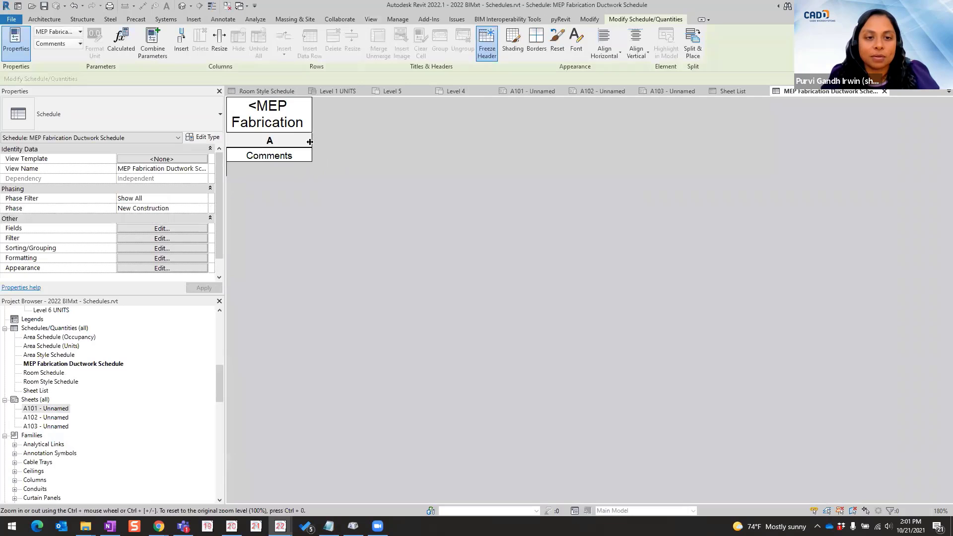
drag(310, 142, 828, 196)
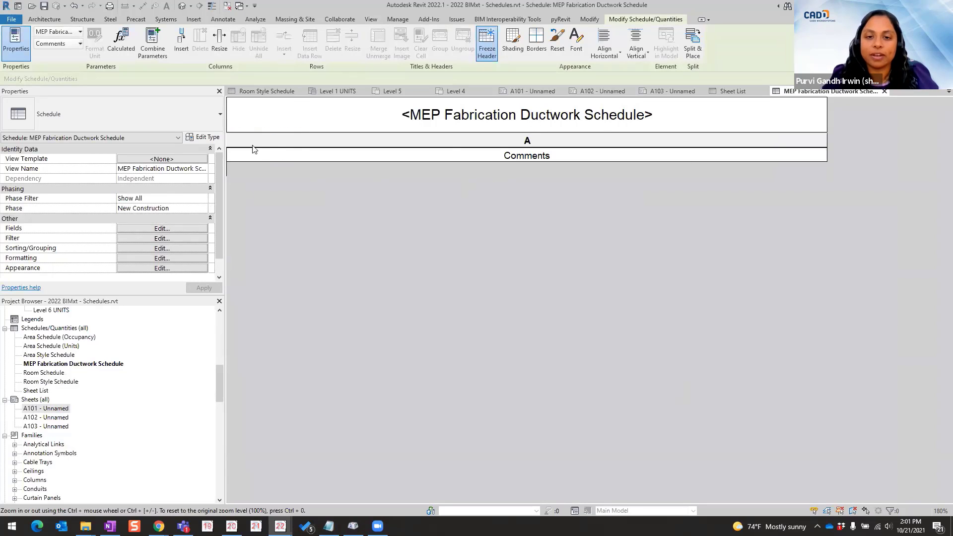
Step: Turn off Show Headers in the appearance settings of the MEP Fabrication Ductwork Schedule
click(168, 268)
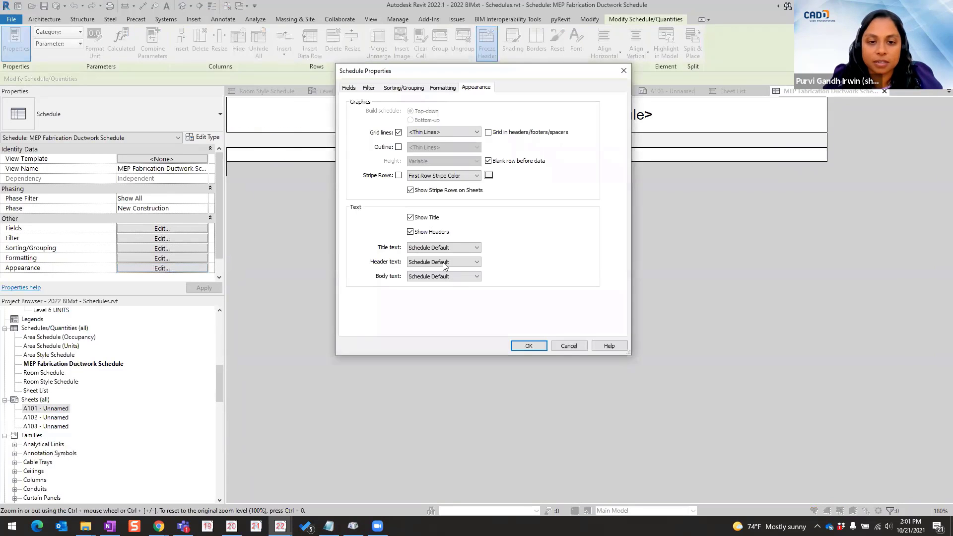
click(410, 232)
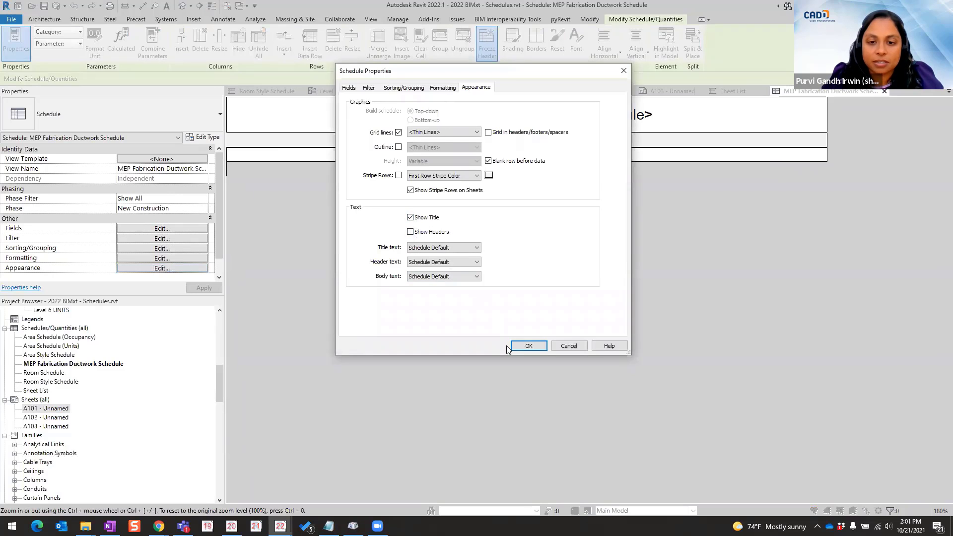
click(527, 346)
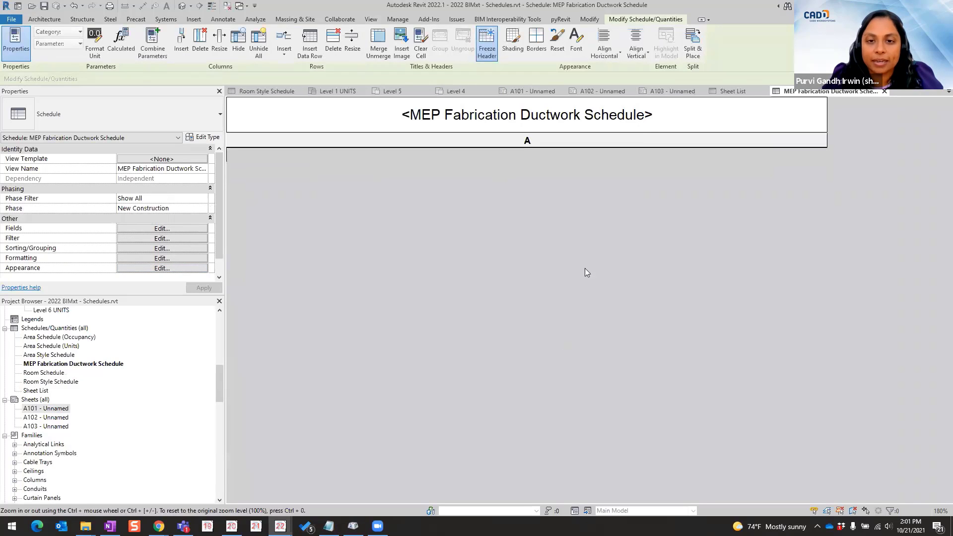
Step: Bring up the Room Style Schedule and the Room Schedule from the project's schedule views
click(696, 114)
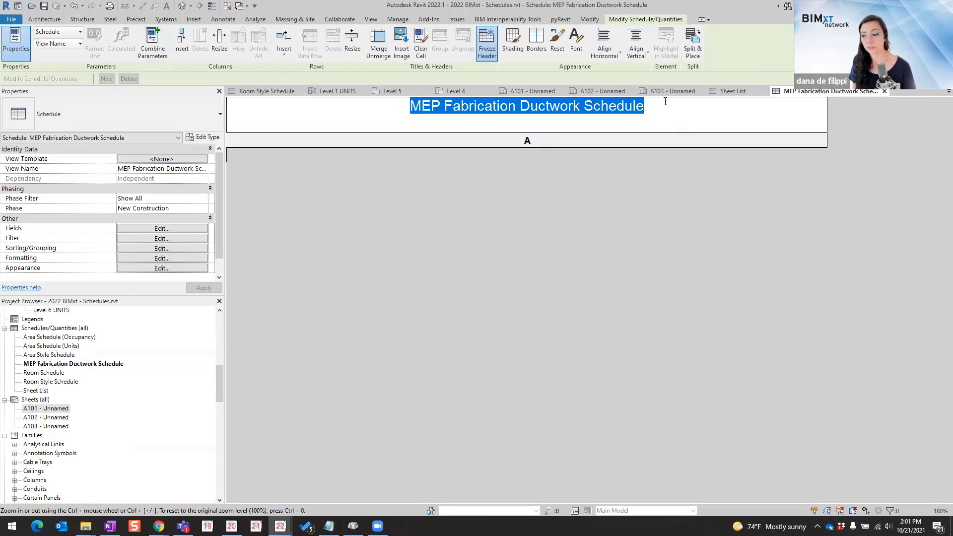
drag(222, 387, 222, 380)
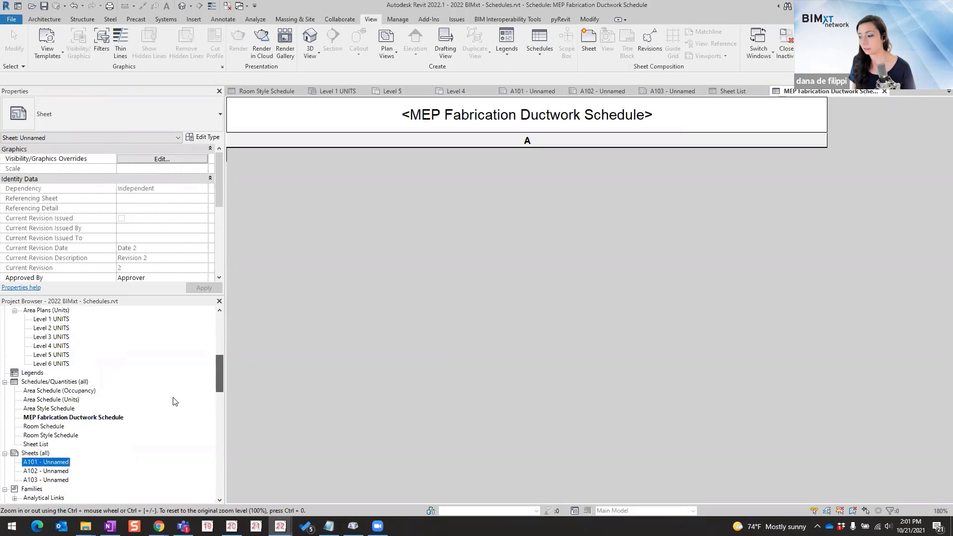
double_click(50, 436)
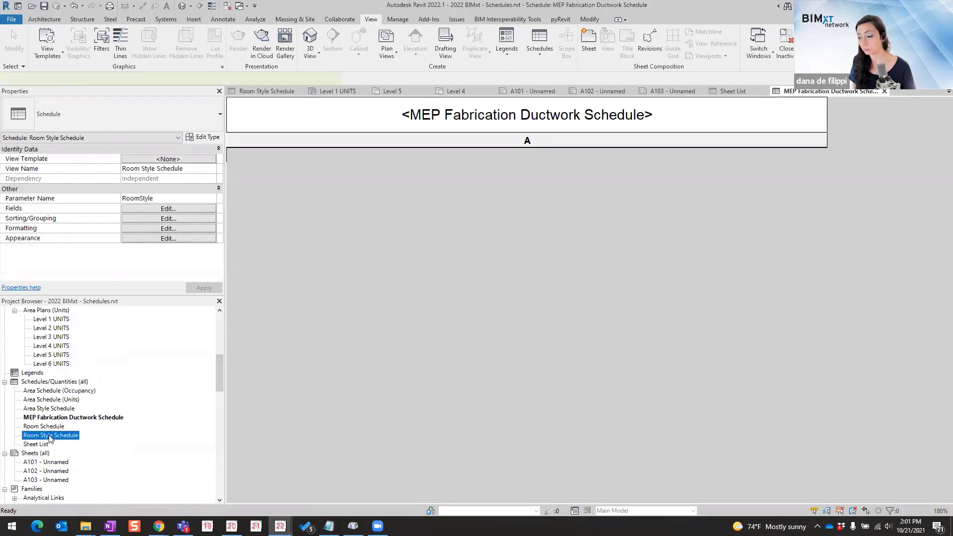
key(Return)
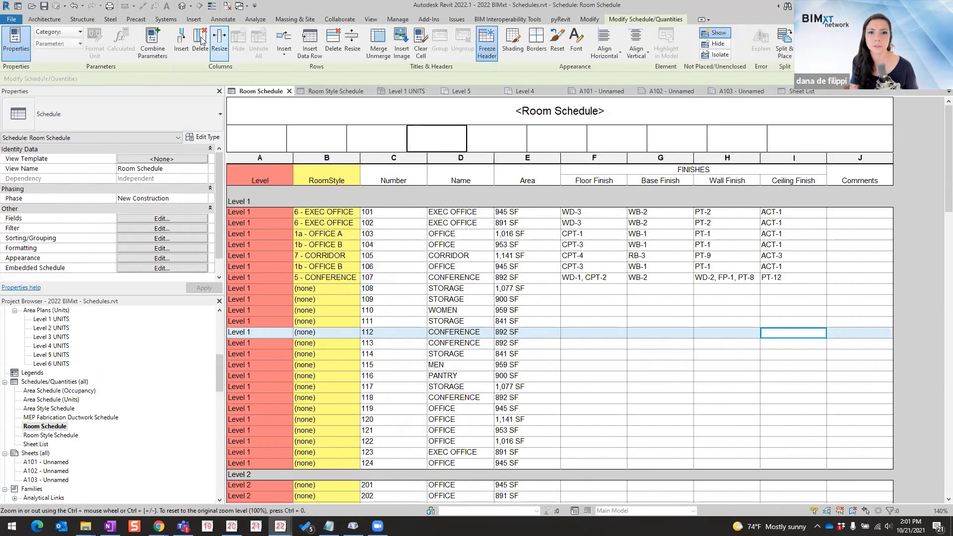
Step: Close all inactive views except the Room Schedule and open the Room Style Schedule
click(228, 6)
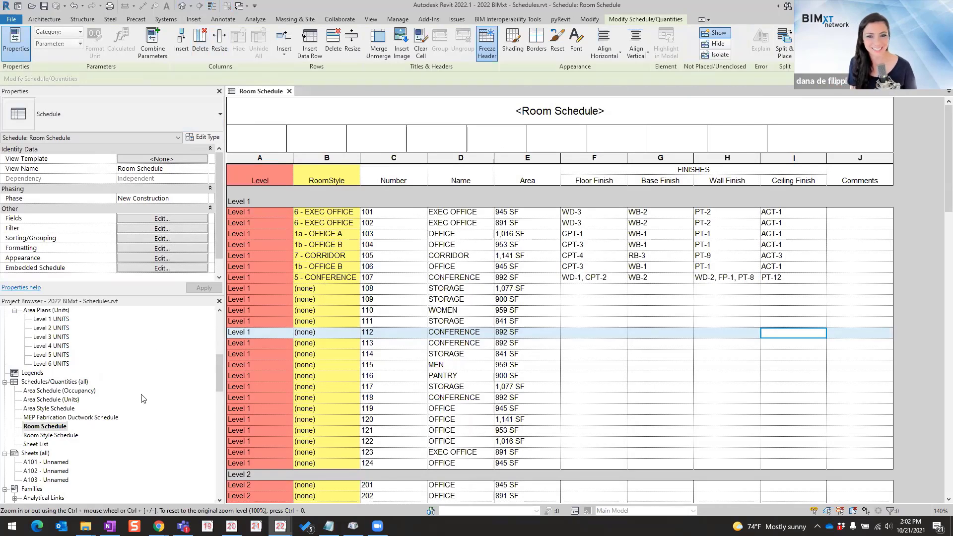
double_click(52, 436)
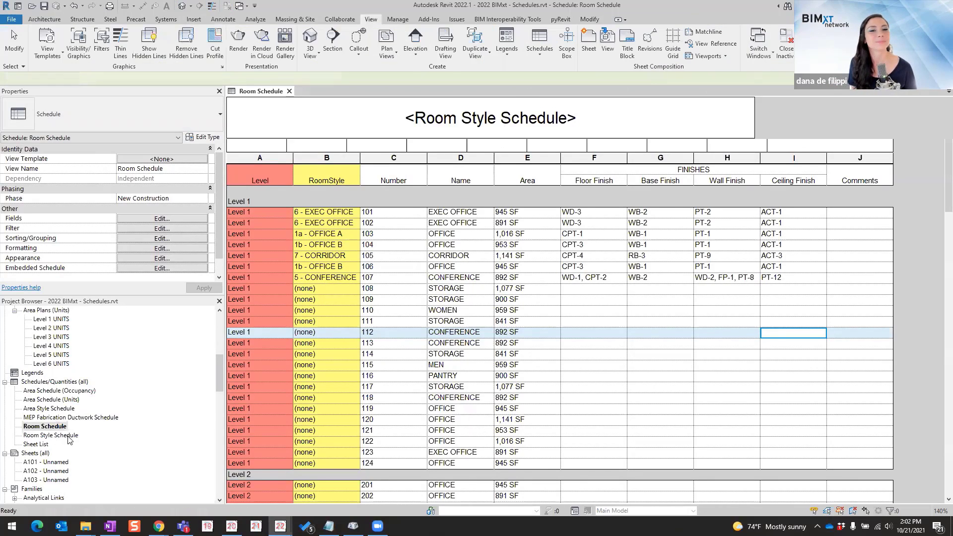